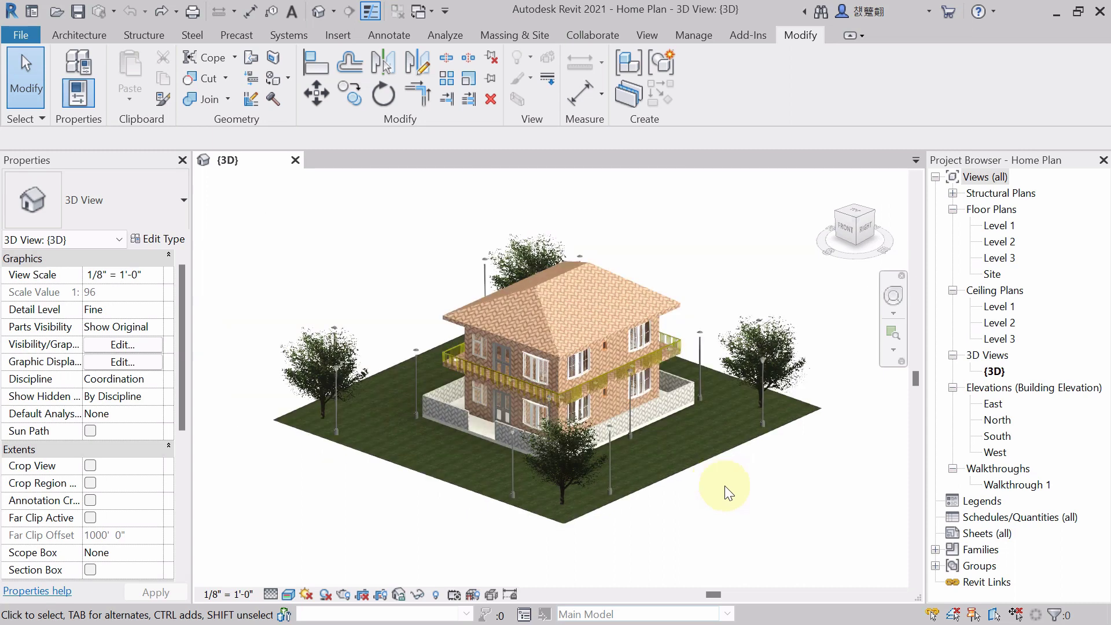
middle_drag(724, 485, 700, 506)
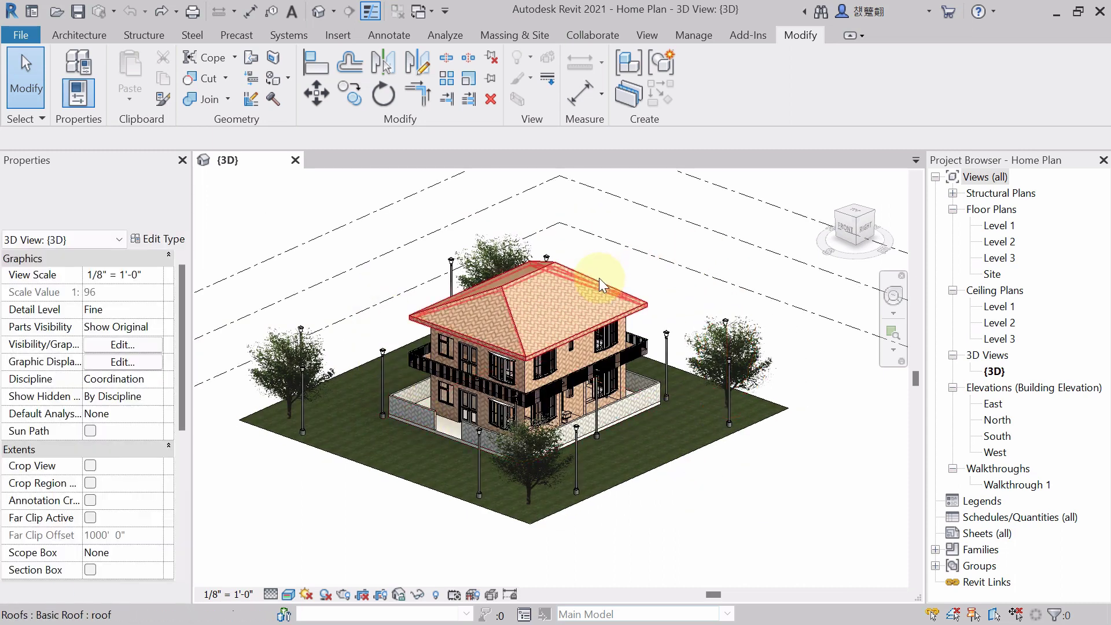
middle_drag(635, 283, 642, 293)
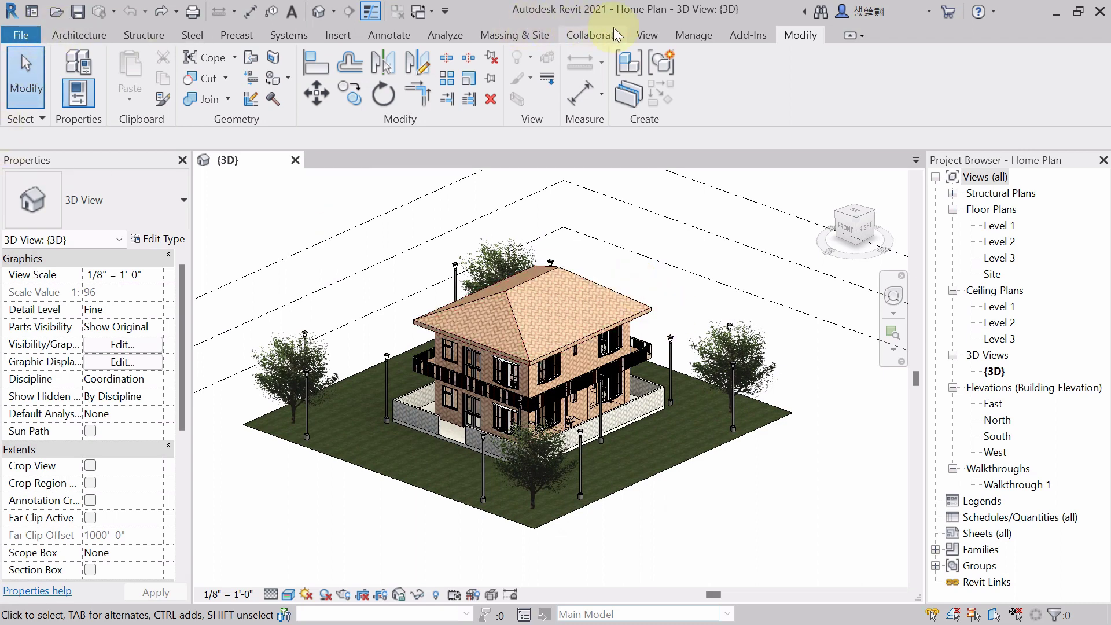
click(646, 36)
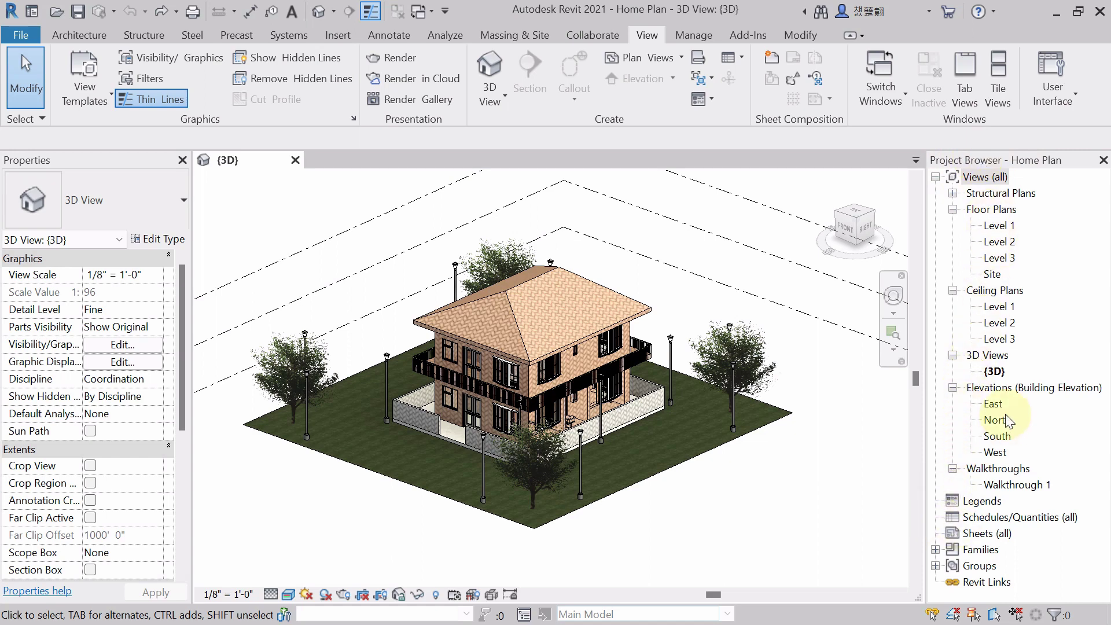
Start creating a new sheet under Sheets (all) in the Home Plan project.
click(978, 534)
right_click(979, 534)
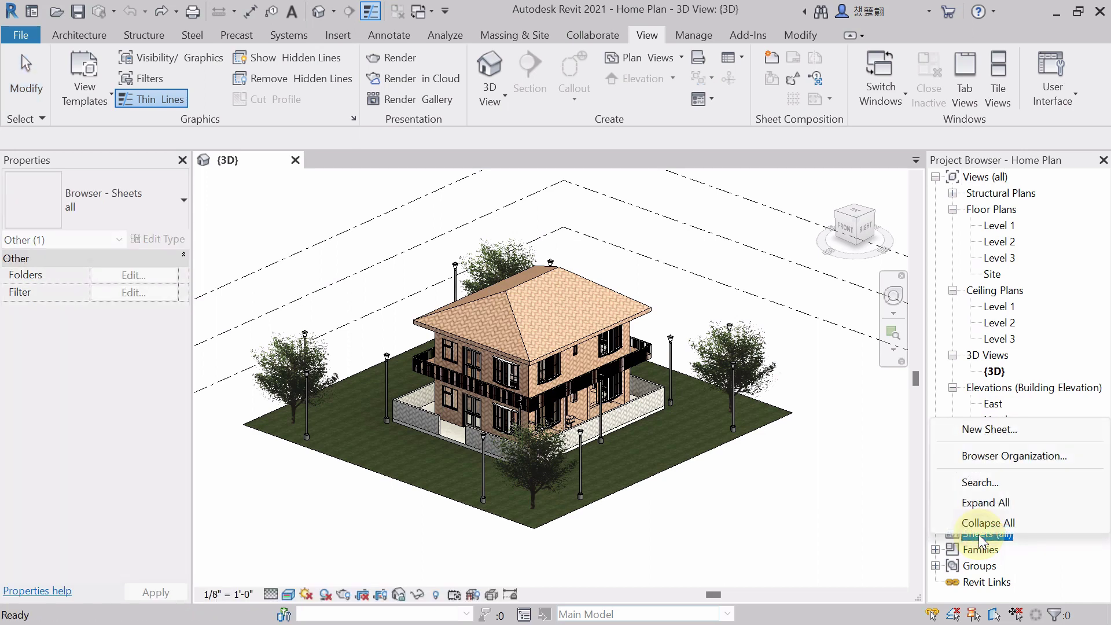
click(986, 429)
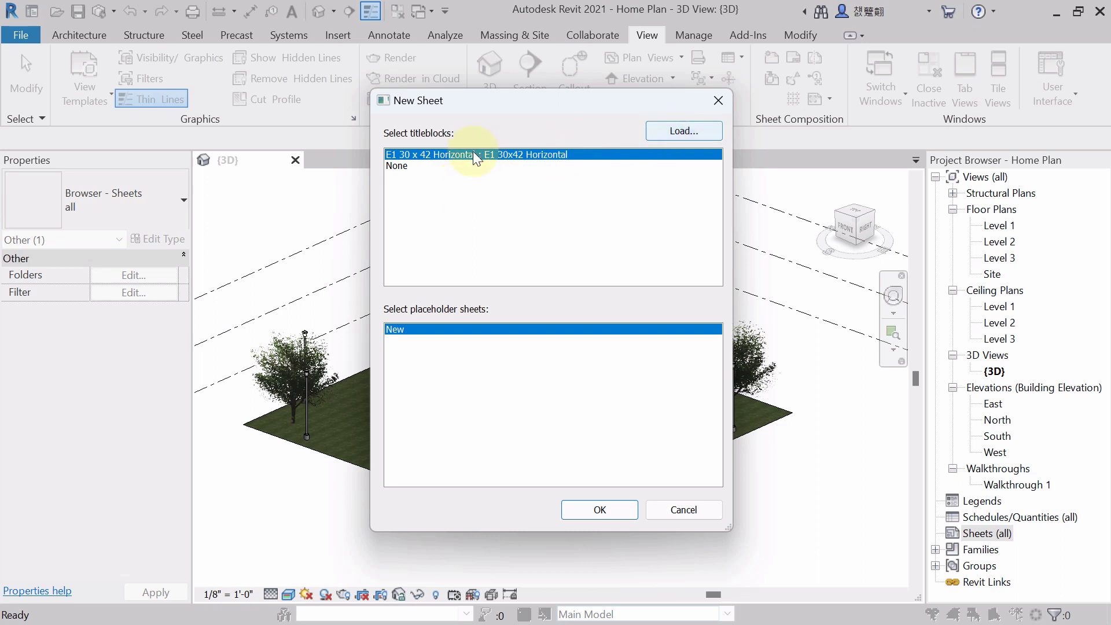
Start loading another title block family and browse to the Titleblocks folder of the English-Imperial library.
click(684, 132)
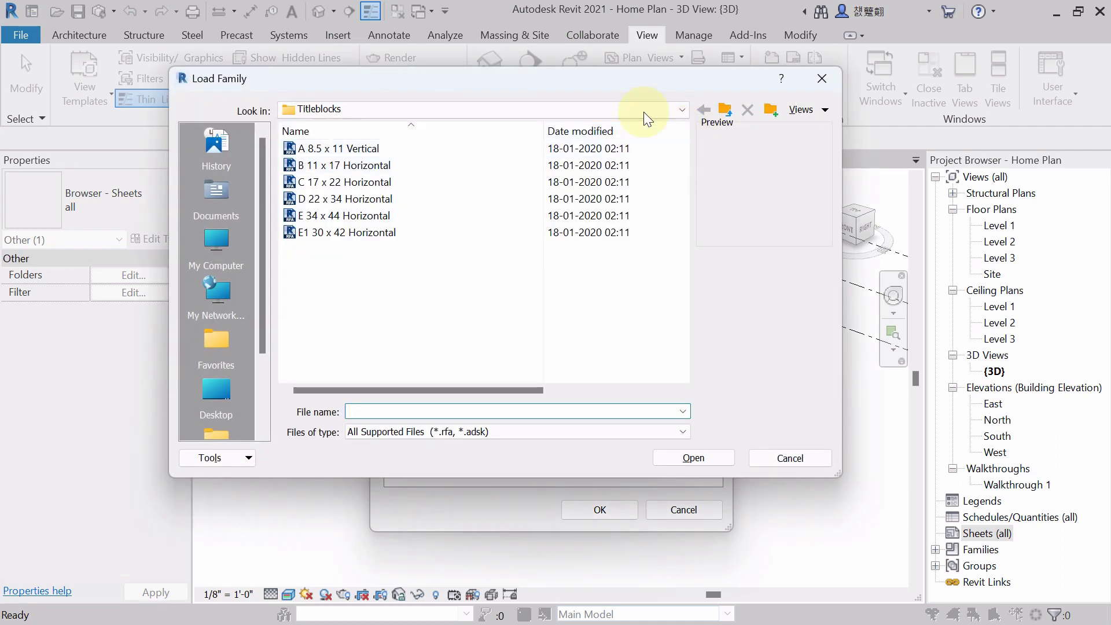
click(726, 111)
click(728, 115)
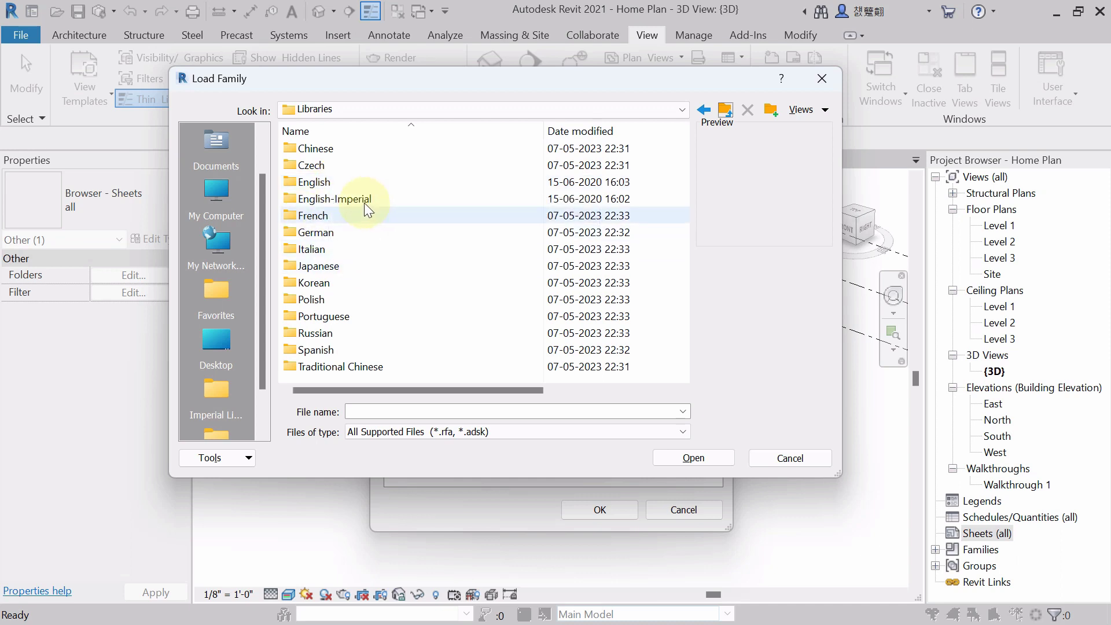
double_click(338, 199)
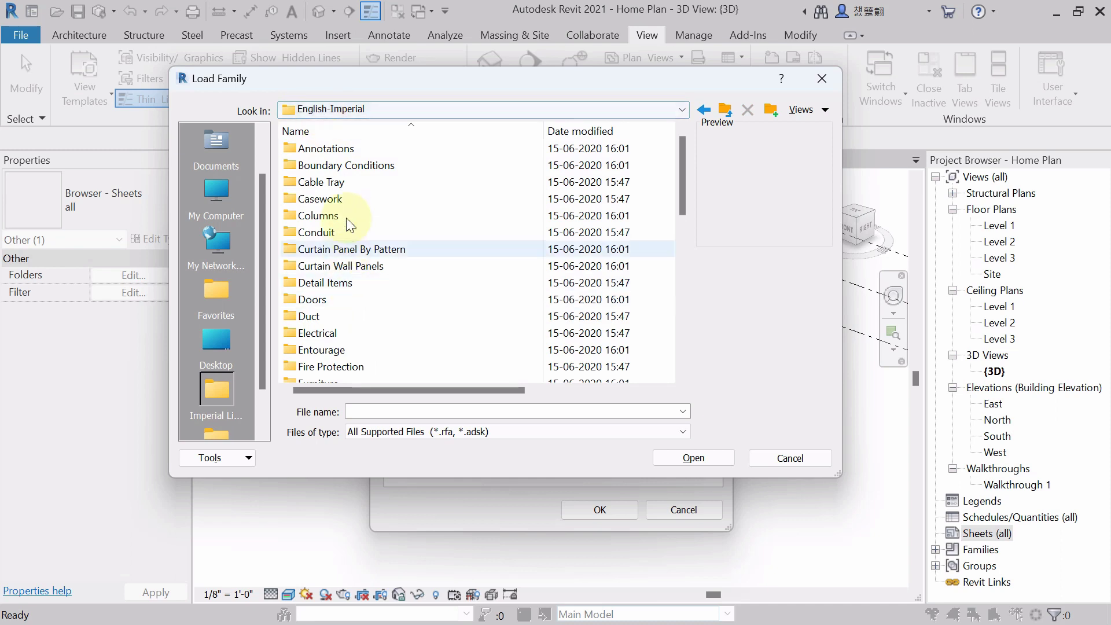
scroll(346, 217, down, 9)
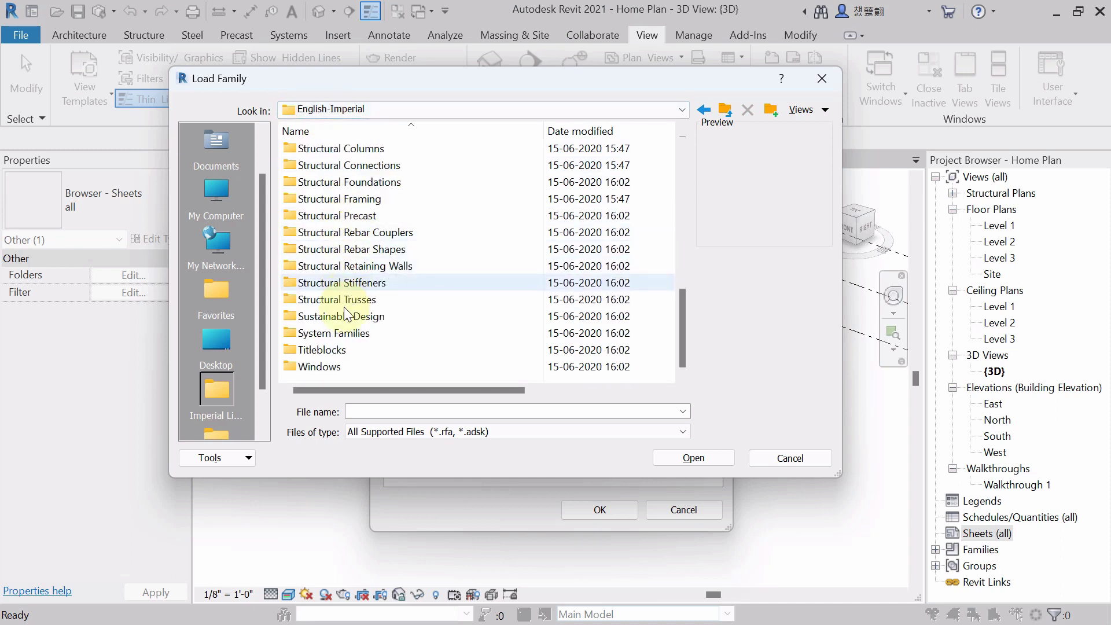
double_click(313, 350)
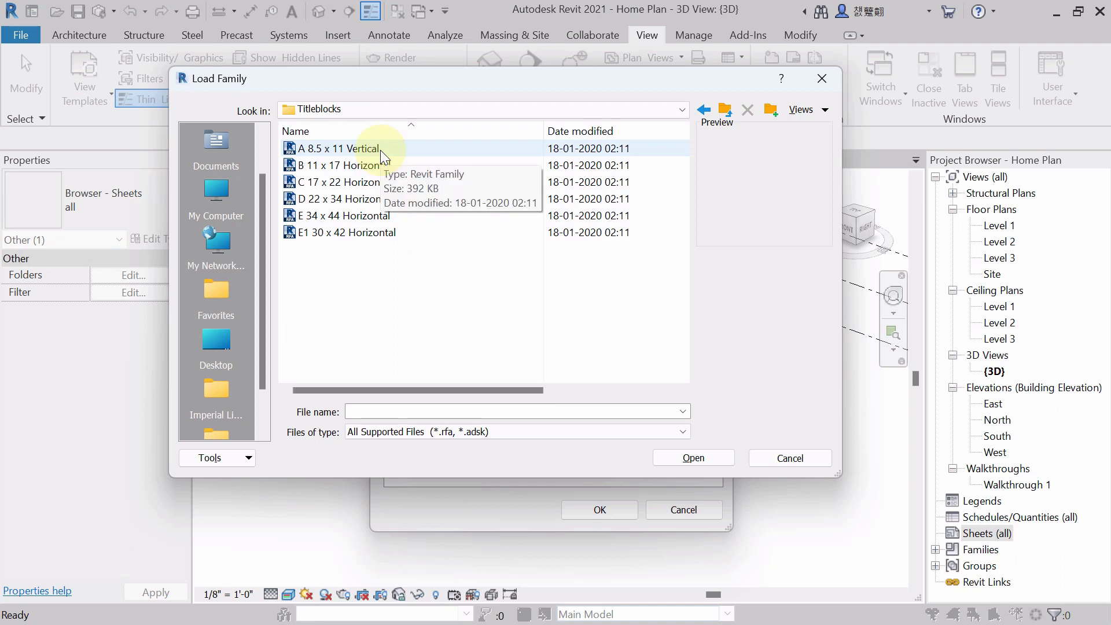
Preview the available title block families, from A 8.5 x 11 Vertical to E1 30 x 42 Horizontal.
click(380, 150)
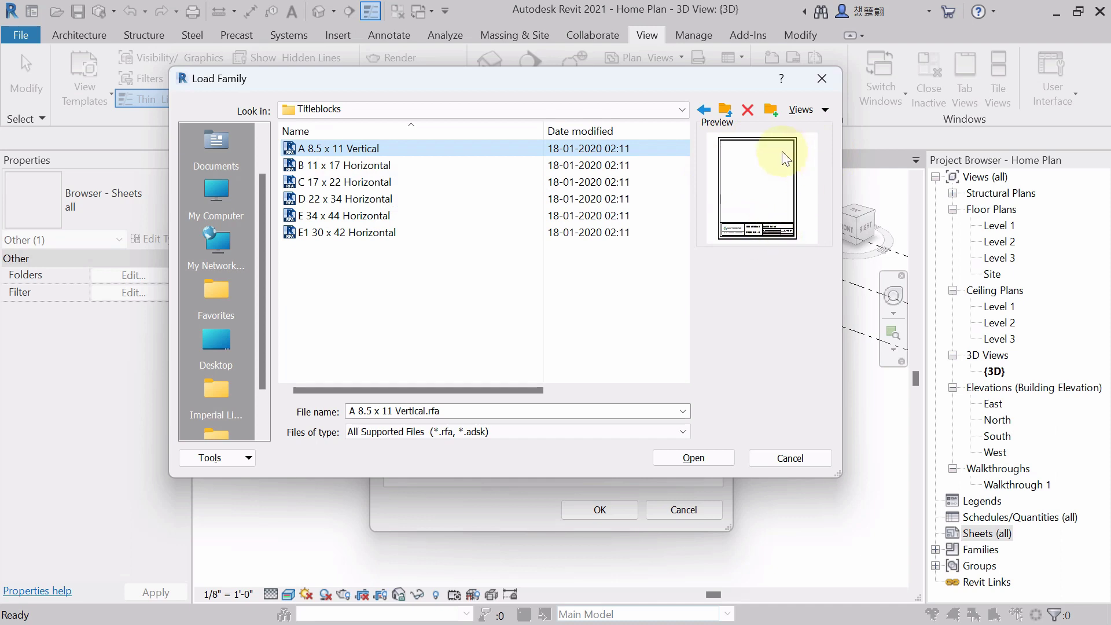
click(332, 167)
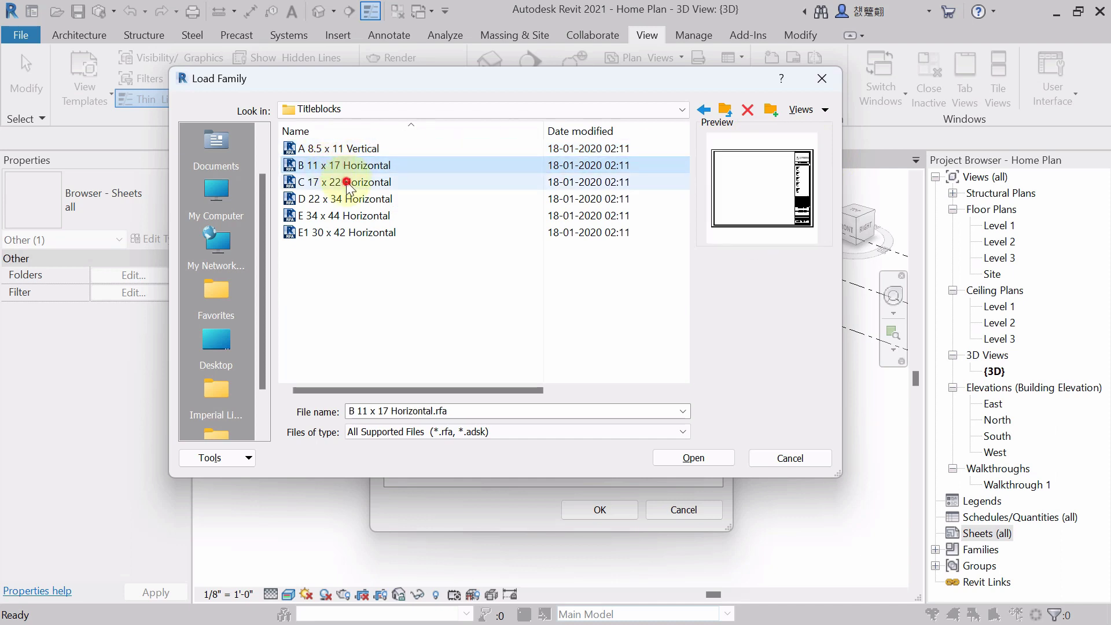
click(342, 182)
click(351, 199)
click(354, 216)
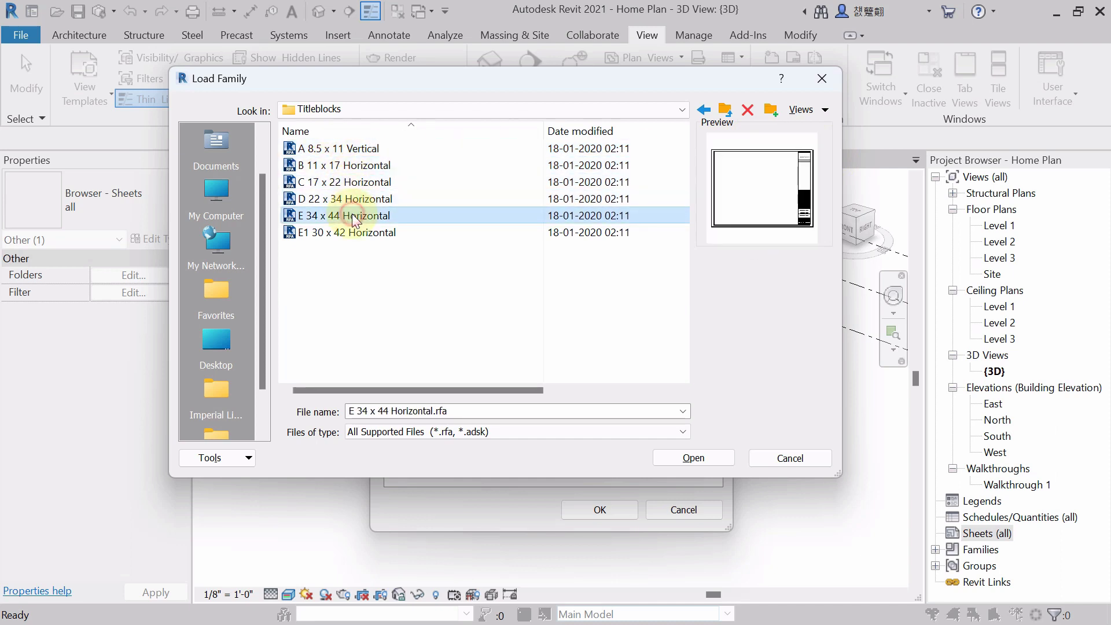
click(354, 232)
click(358, 218)
click(364, 200)
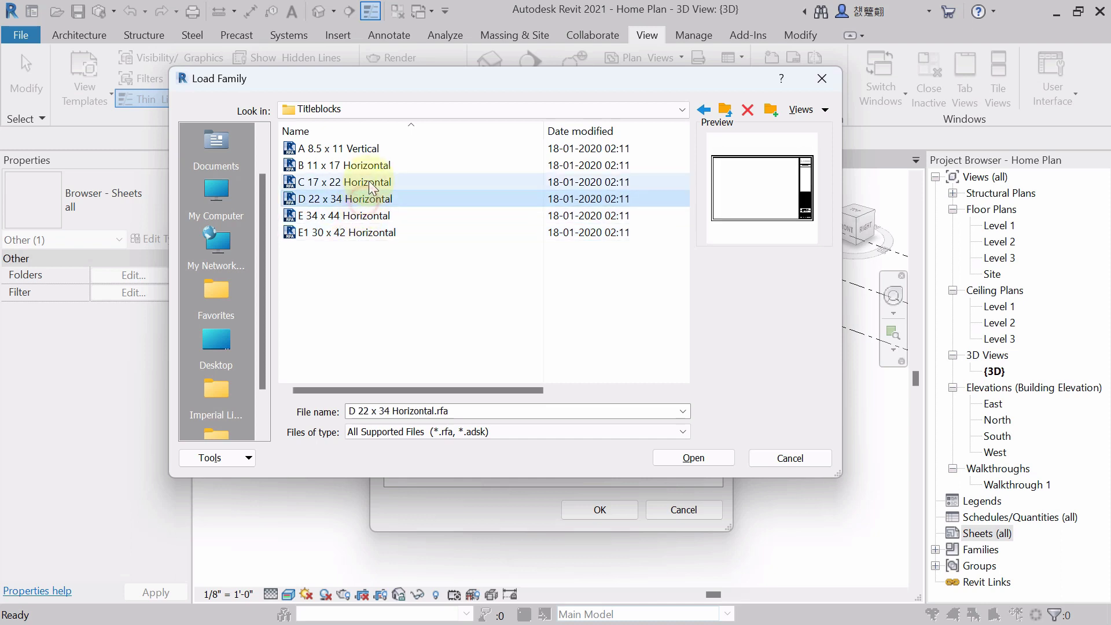
Load the C 17 x 22 Horizontal title block and create the new sheet with it.
click(370, 183)
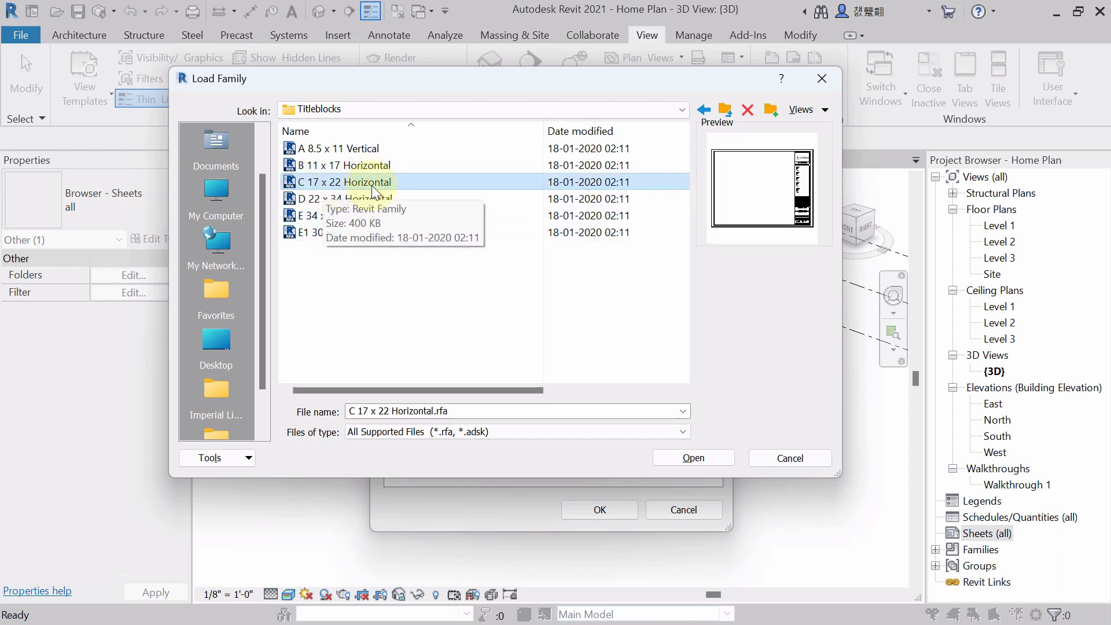
click(674, 461)
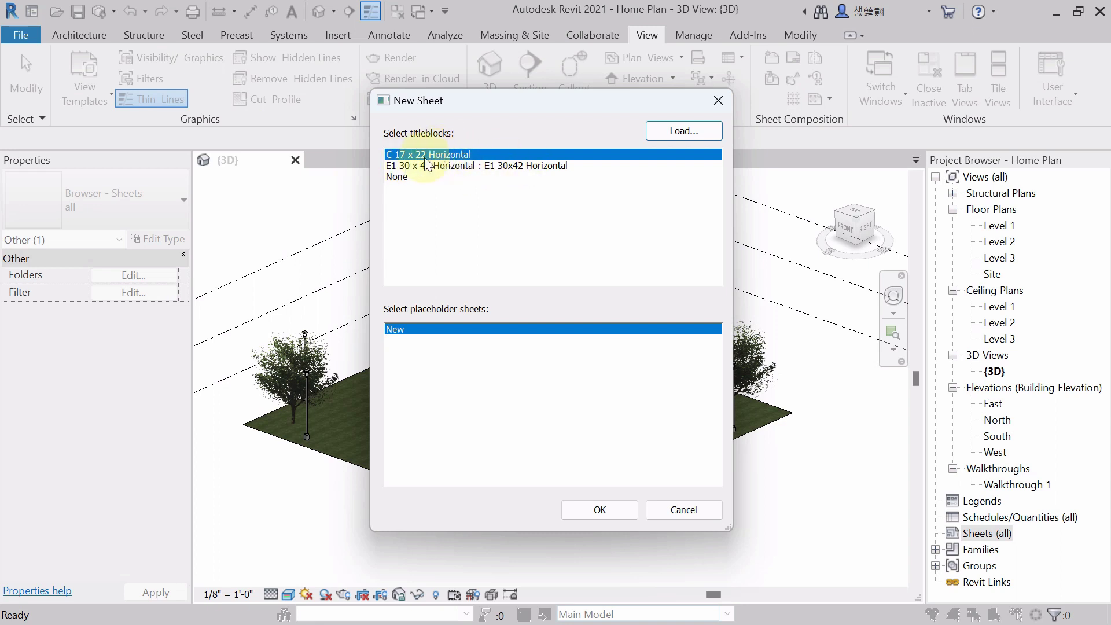
click(598, 511)
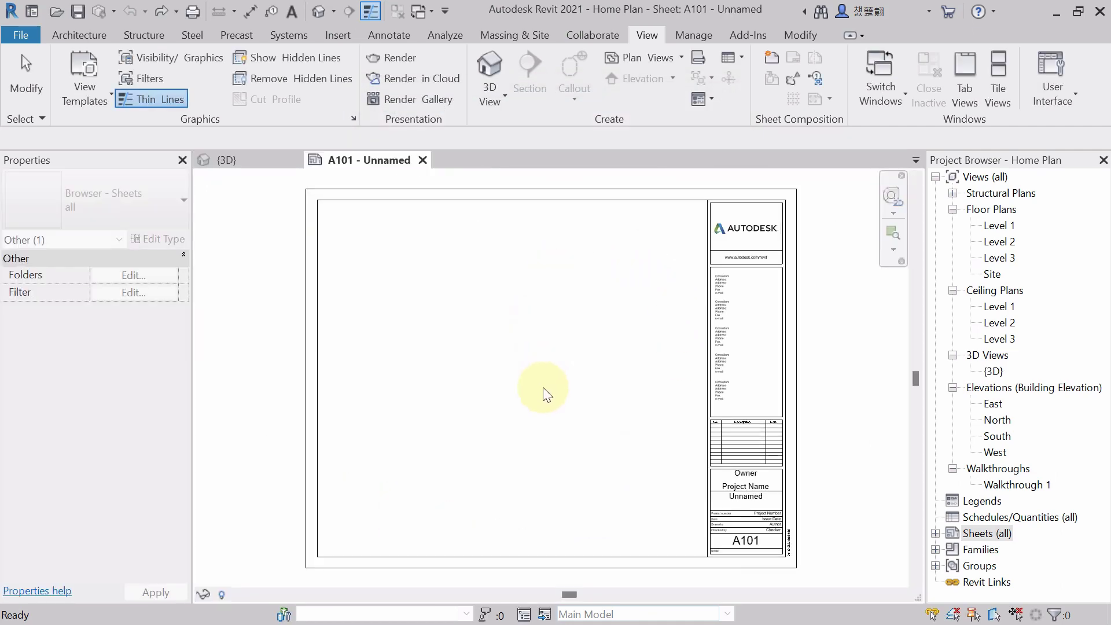
Examine the new sheet's title block, including the owner, project name, date, drawn by, checked by and sheet number fields.
click(633, 333)
middle_drag(660, 376, 638, 340)
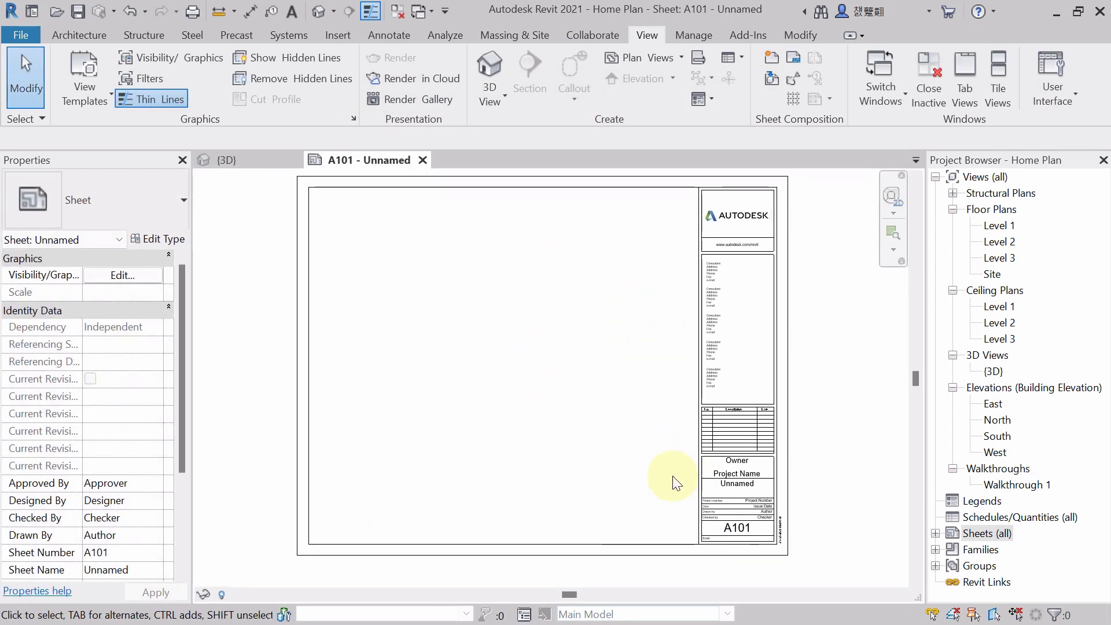
scroll(748, 449, up, 5)
middle_drag(802, 390, 713, 448)
scroll(709, 422, down, 3)
scroll(613, 488, up, 3)
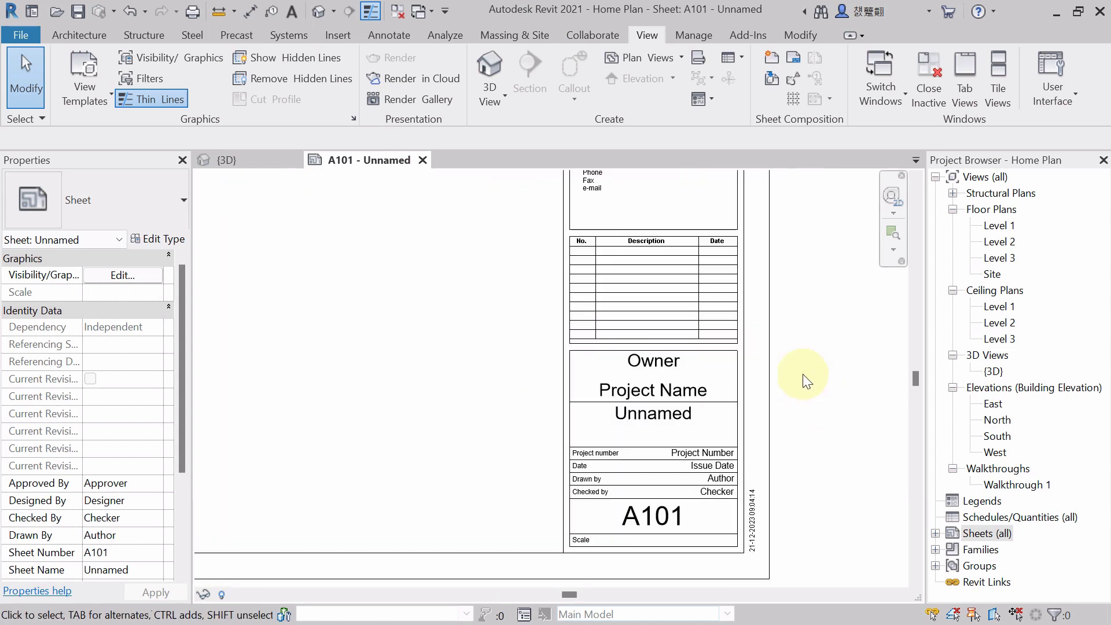
middle_drag(813, 366, 818, 385)
scroll(811, 393, up, 1)
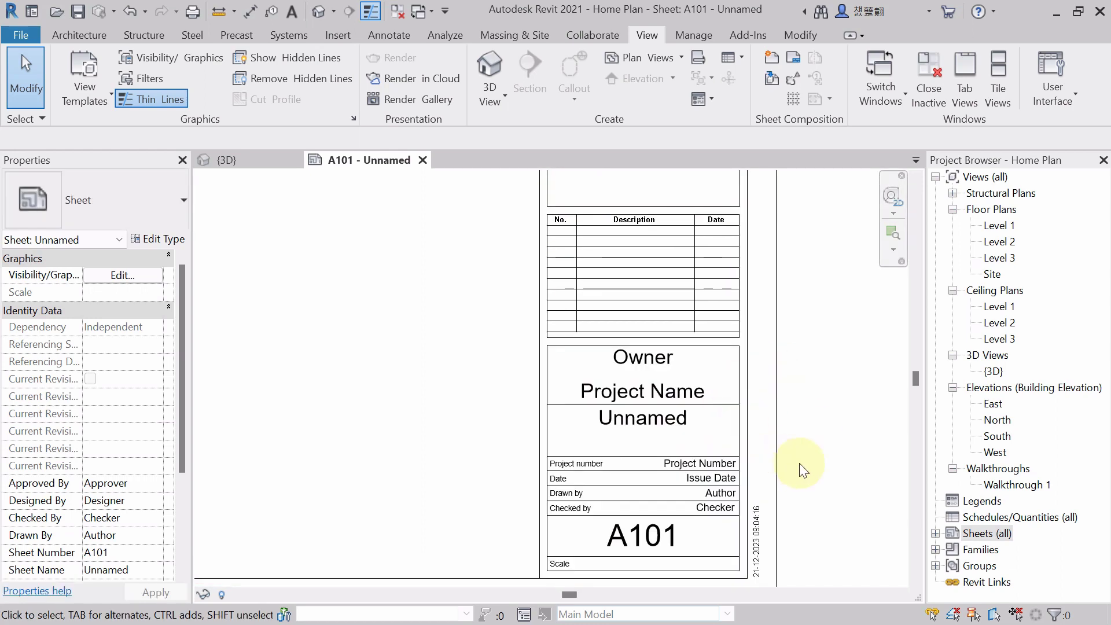
middle_drag(800, 463, 705, 426)
scroll(614, 444, up, 2)
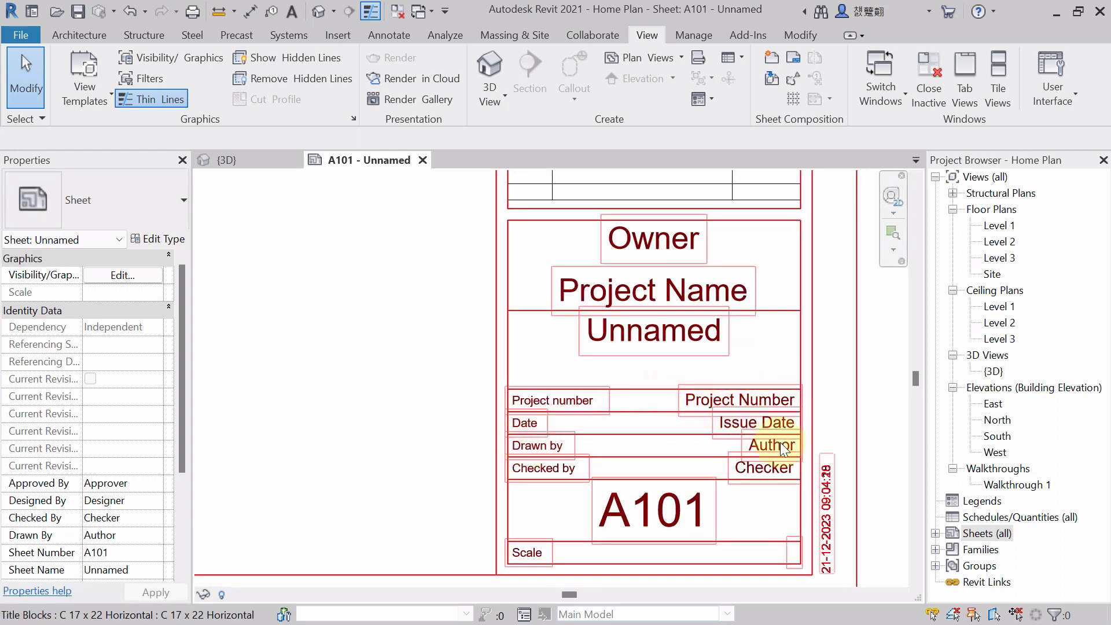
scroll(780, 444, up, 4)
scroll(762, 448, down, 3)
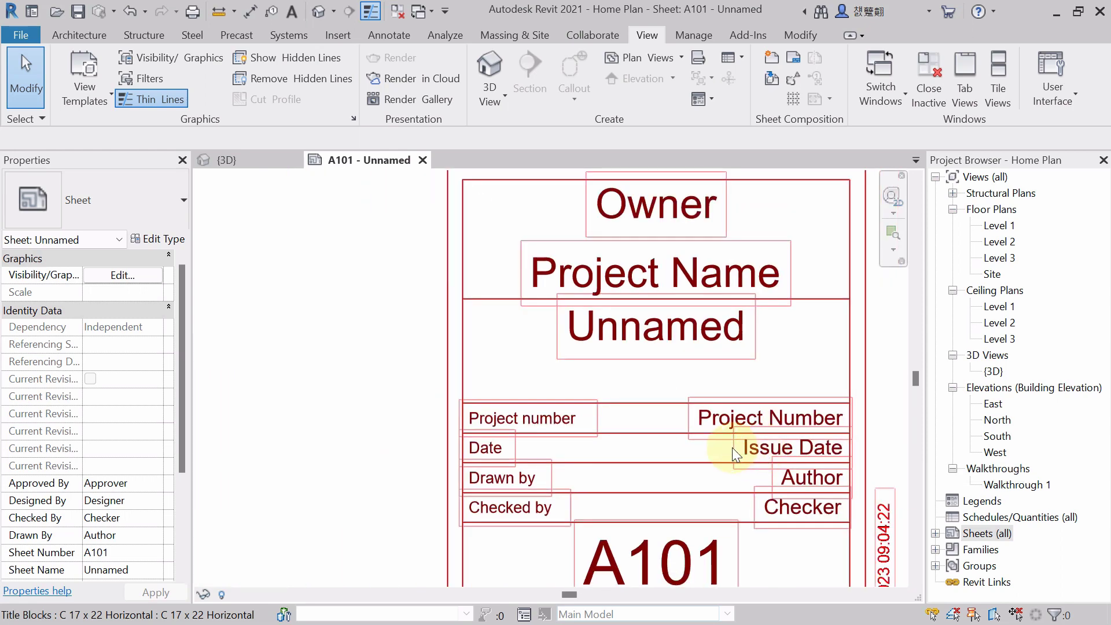
scroll(789, 449, down, 1)
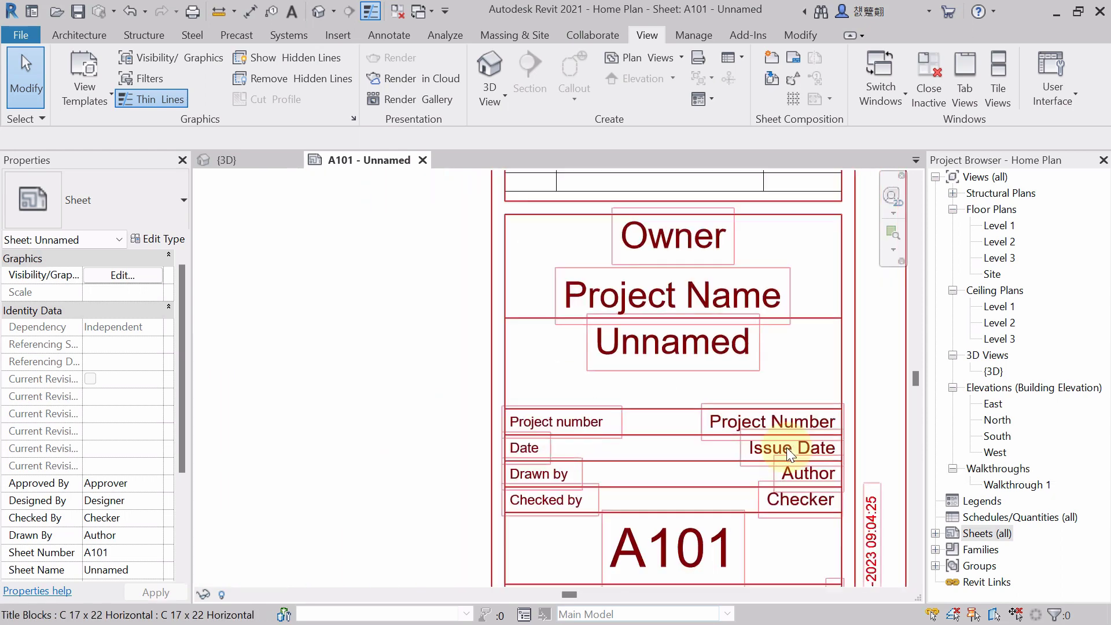
scroll(786, 447, down, 1)
scroll(782, 477, down, 2)
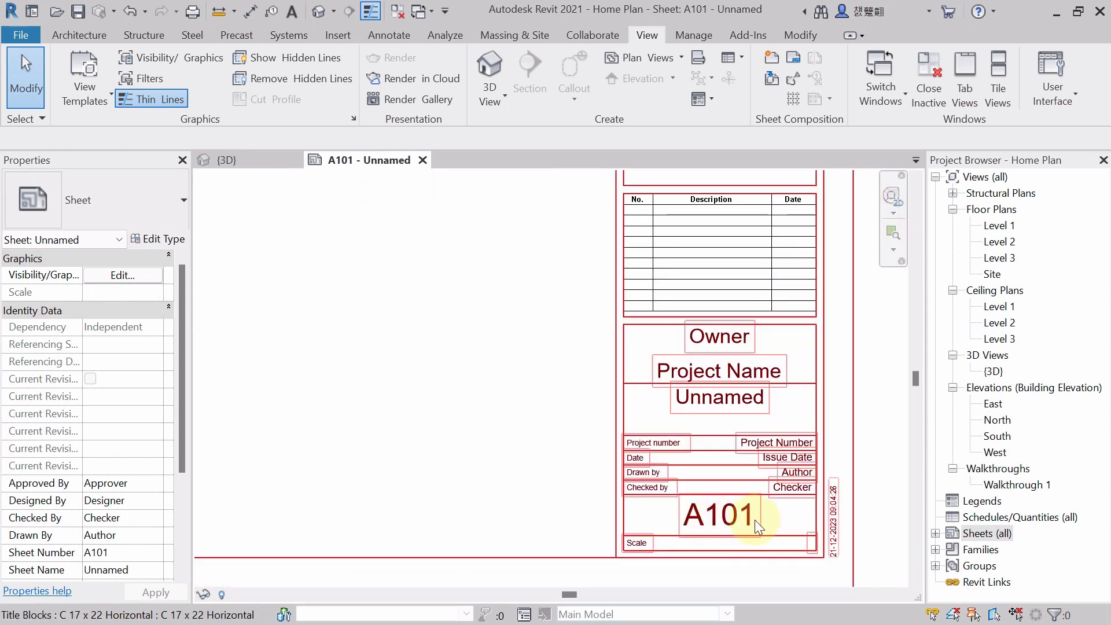
scroll(755, 519, down, 2)
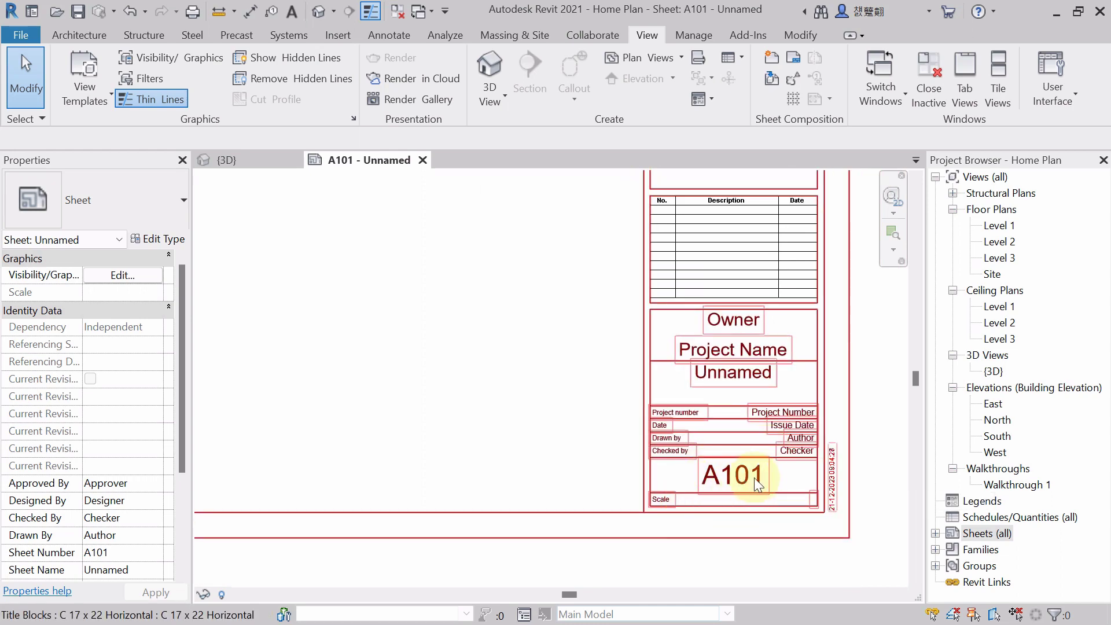
scroll(728, 485, up, 2)
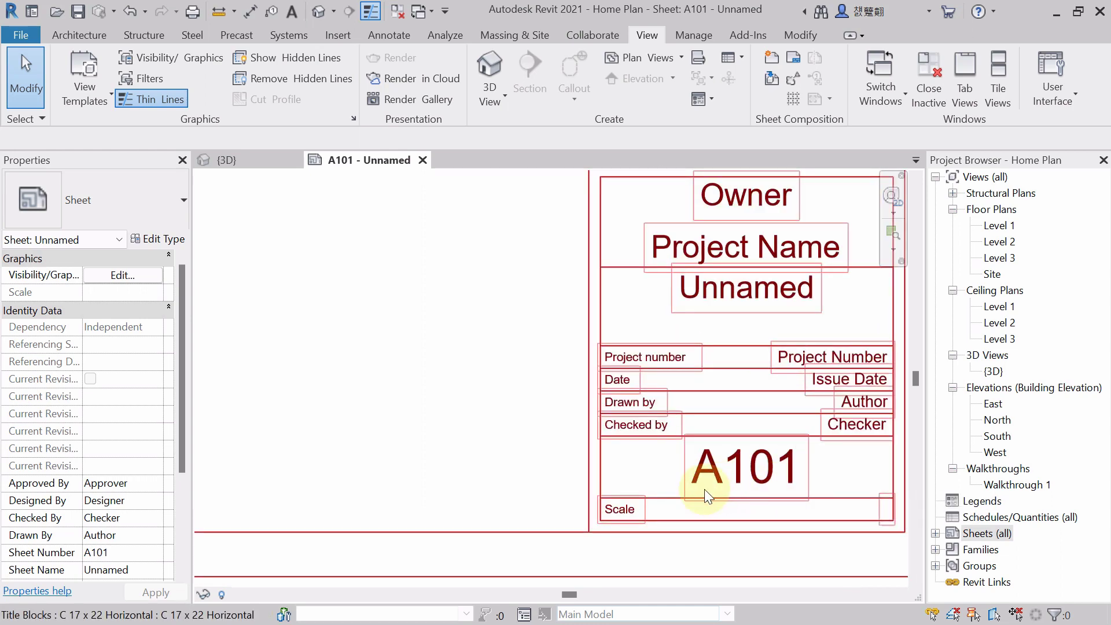
scroll(712, 480, down, 4)
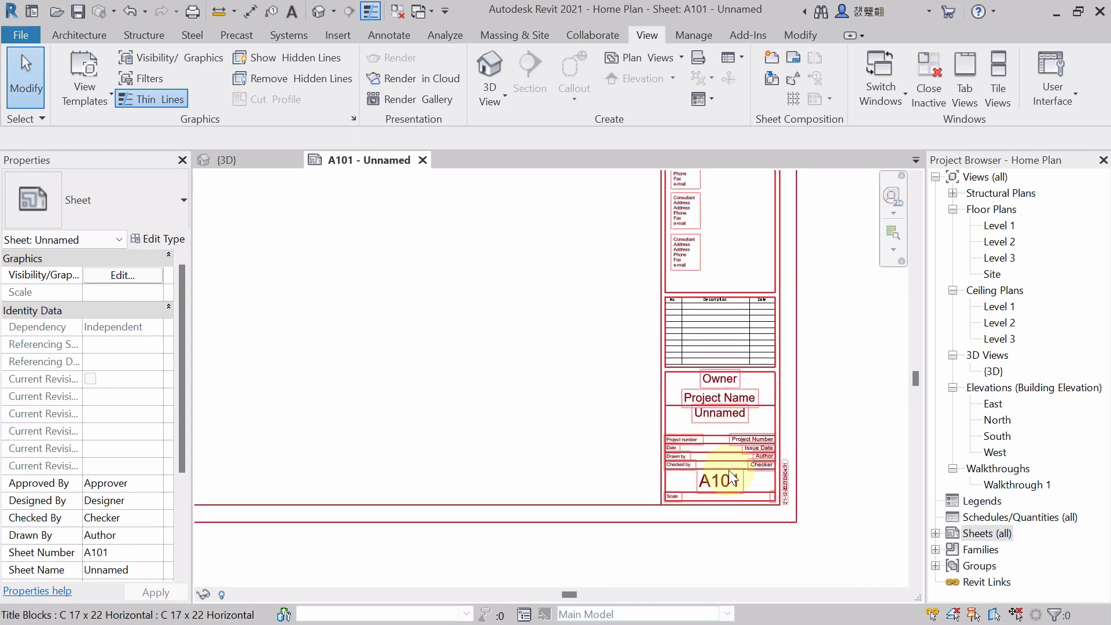
Select the sheet's title block and change the Sheet Name to the person's first name.
click(748, 377)
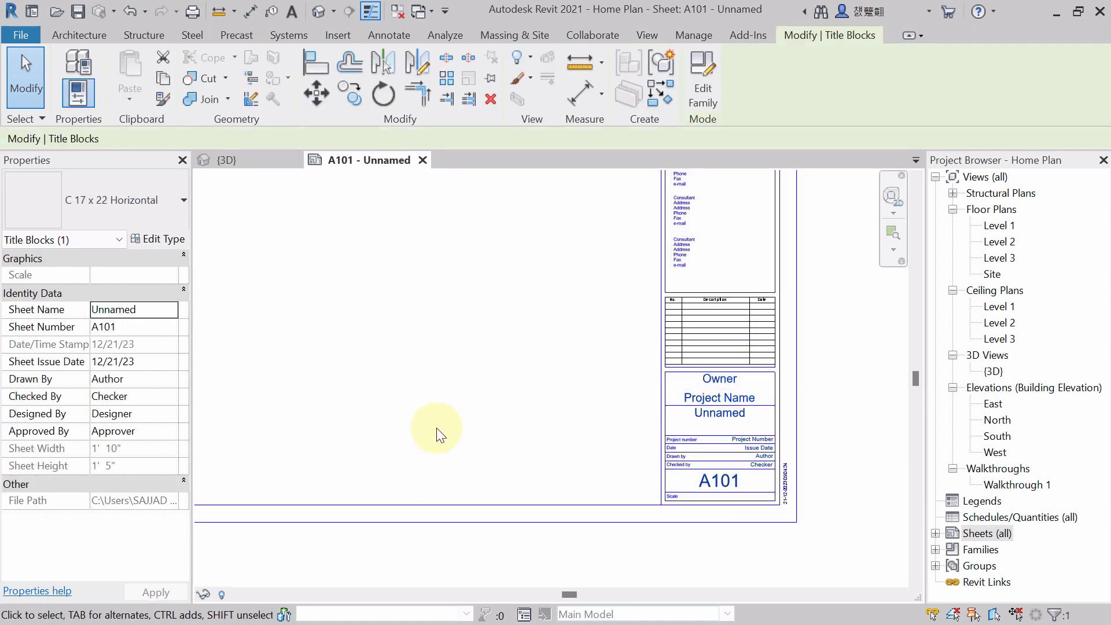
middle_drag(480, 430, 540, 477)
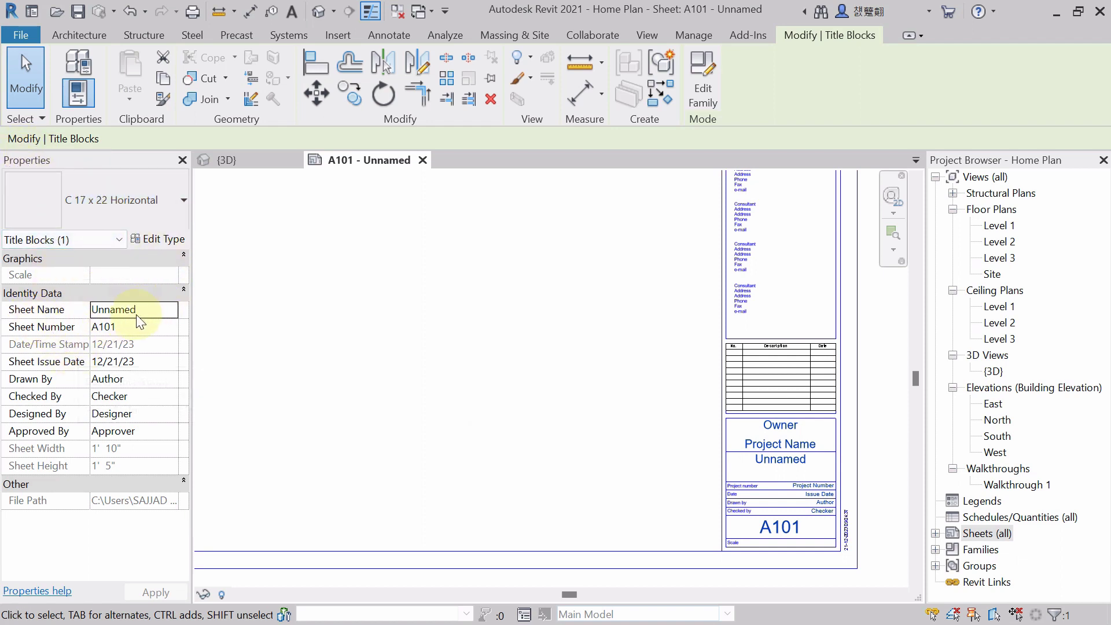
click(171, 311)
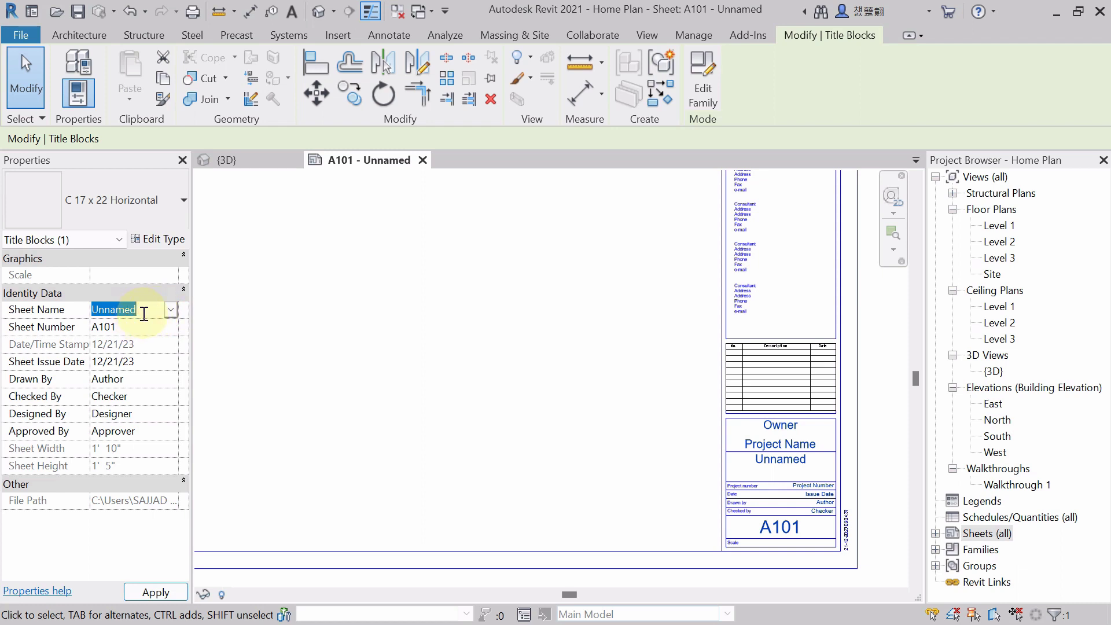
text(S)
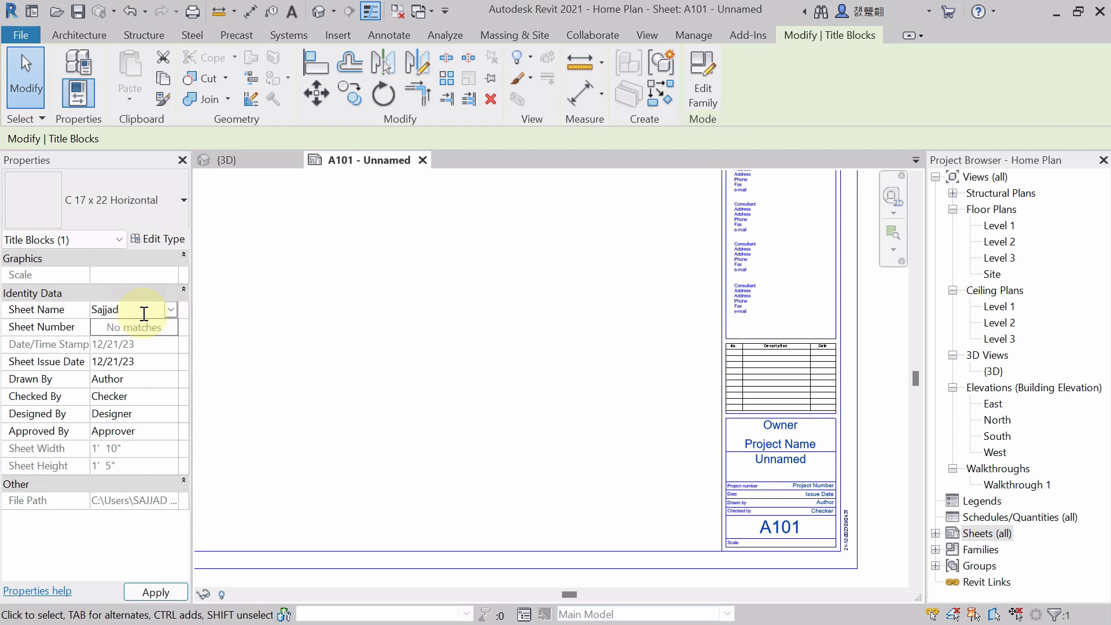
text(ajjad)
click(150, 354)
click(137, 333)
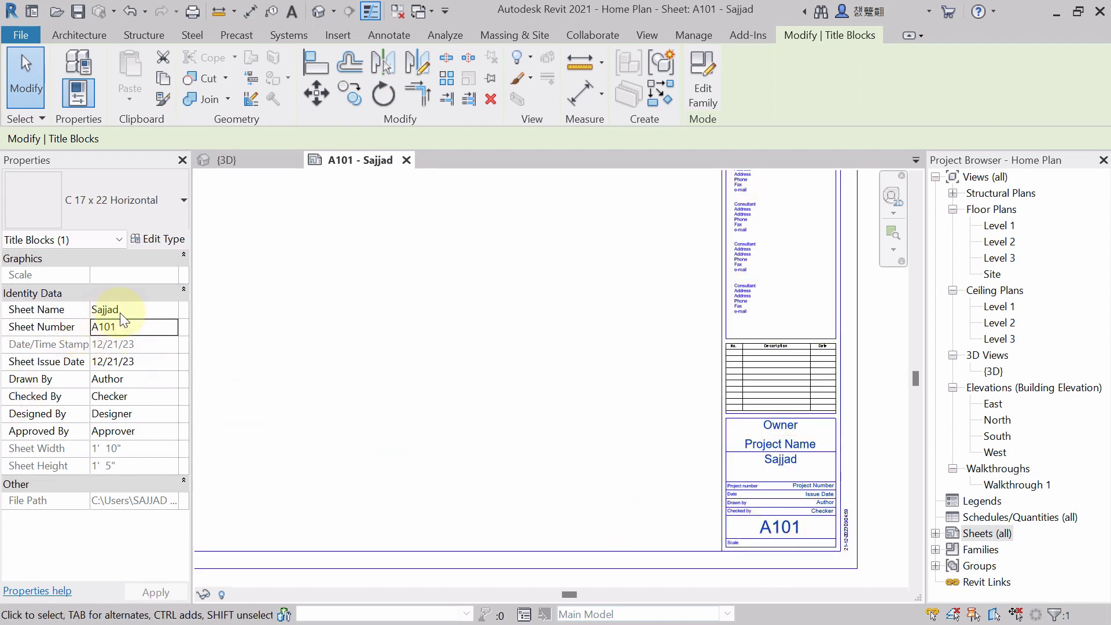
Fill in the title block's Drawn By and Checked By properties with the drafter's and checker's names.
click(165, 363)
click(172, 364)
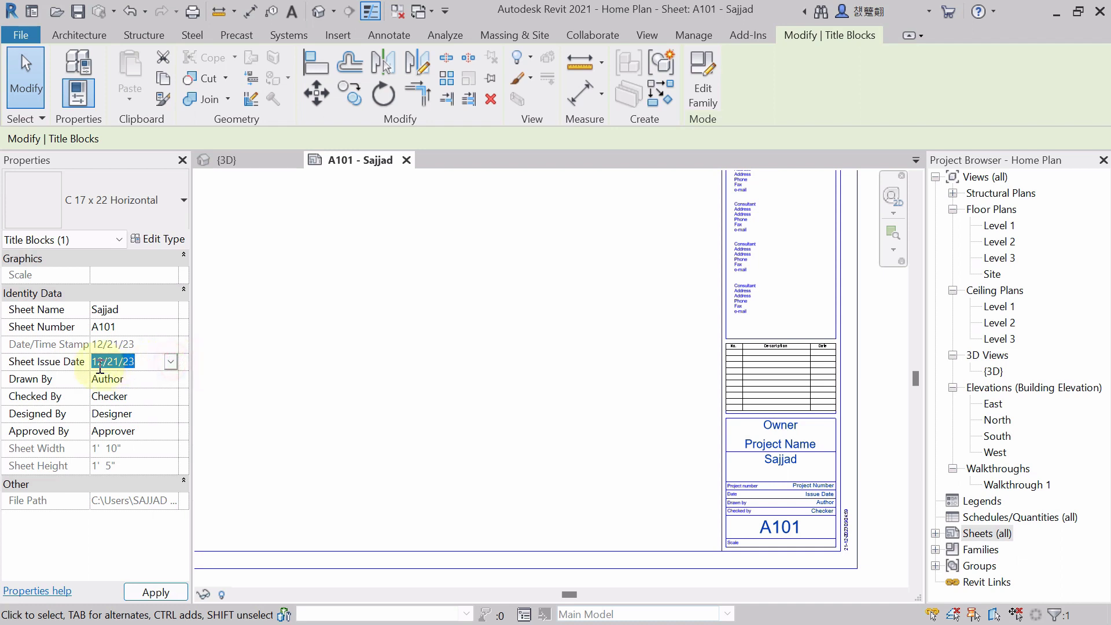
click(147, 378)
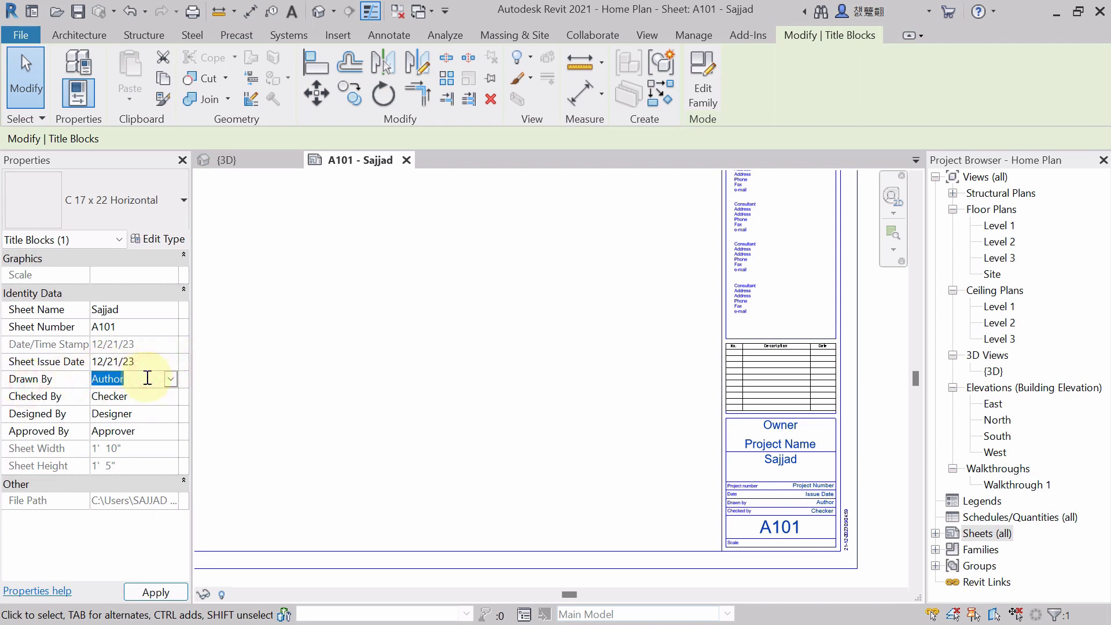
text(Sajjad)
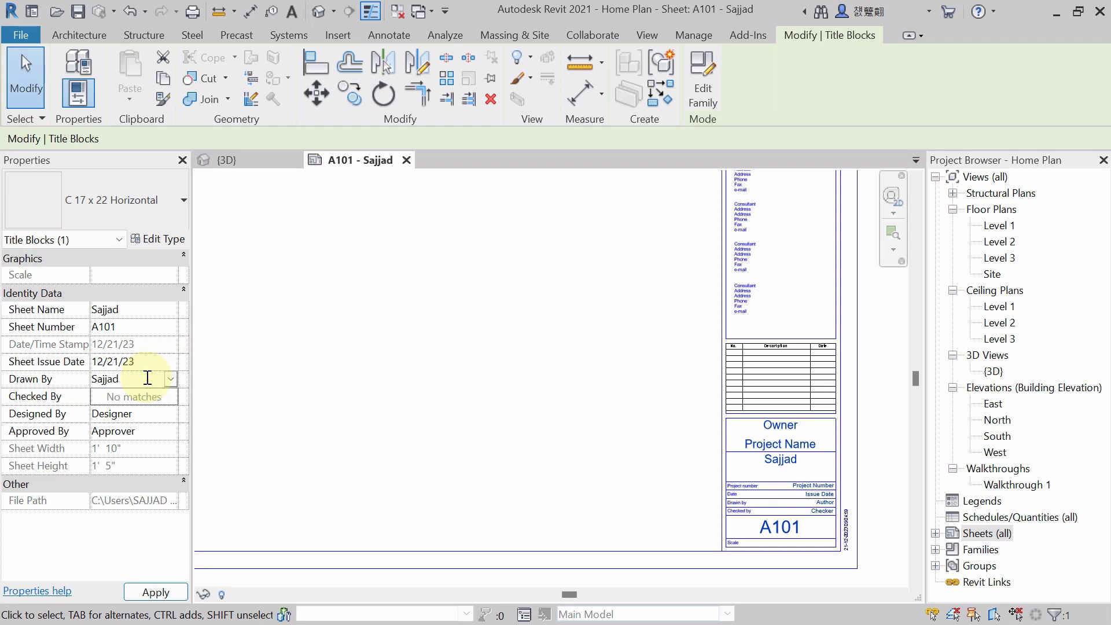
click(153, 414)
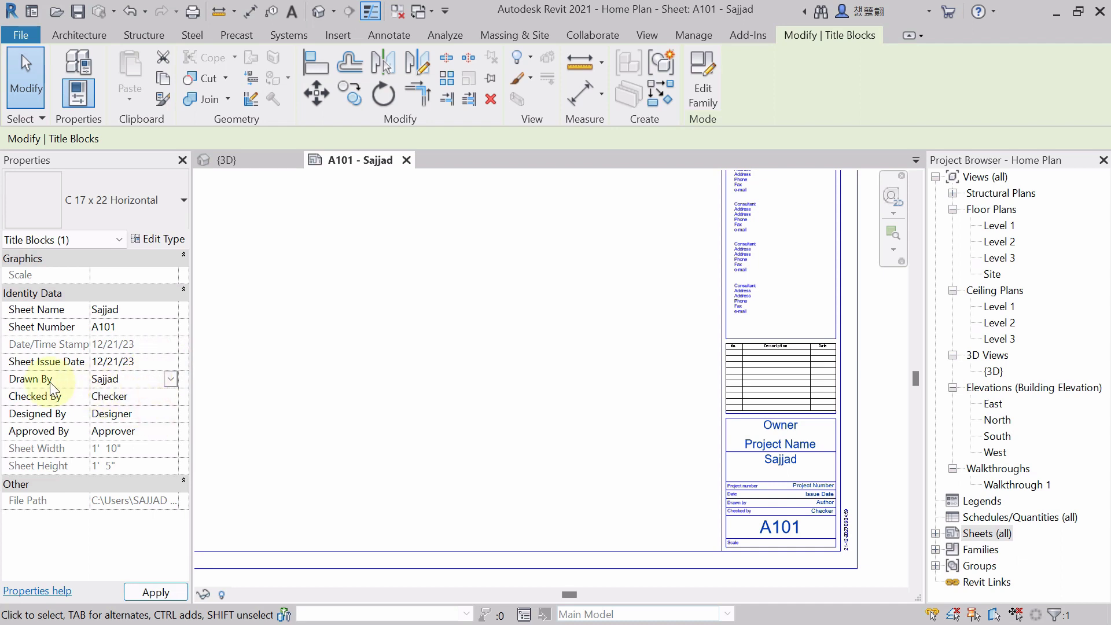
click(106, 399)
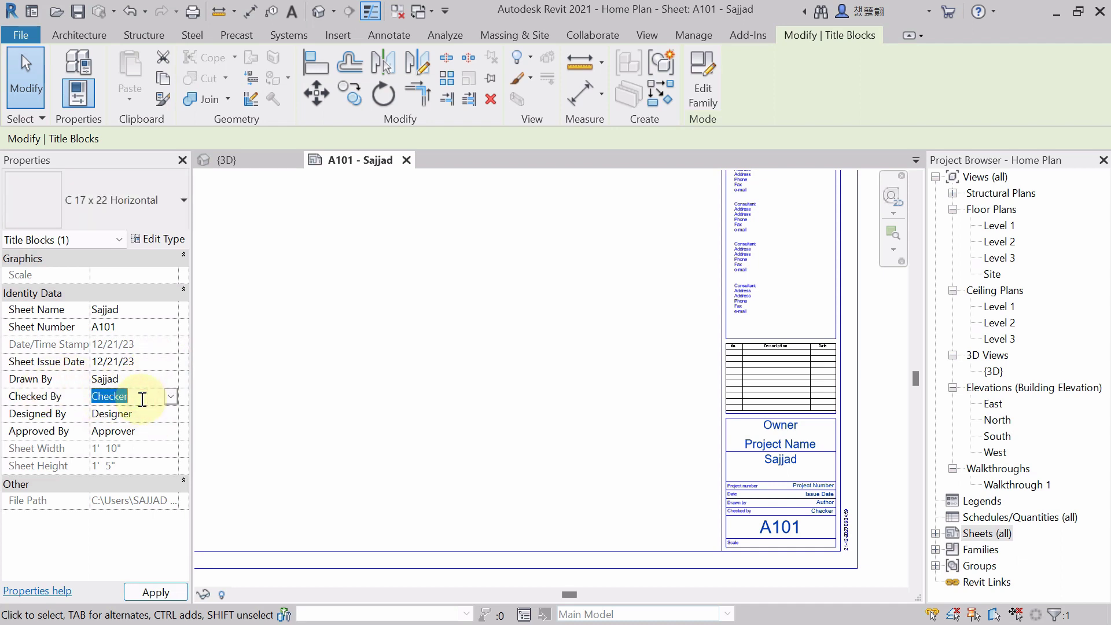
text(Ahmed Sir)
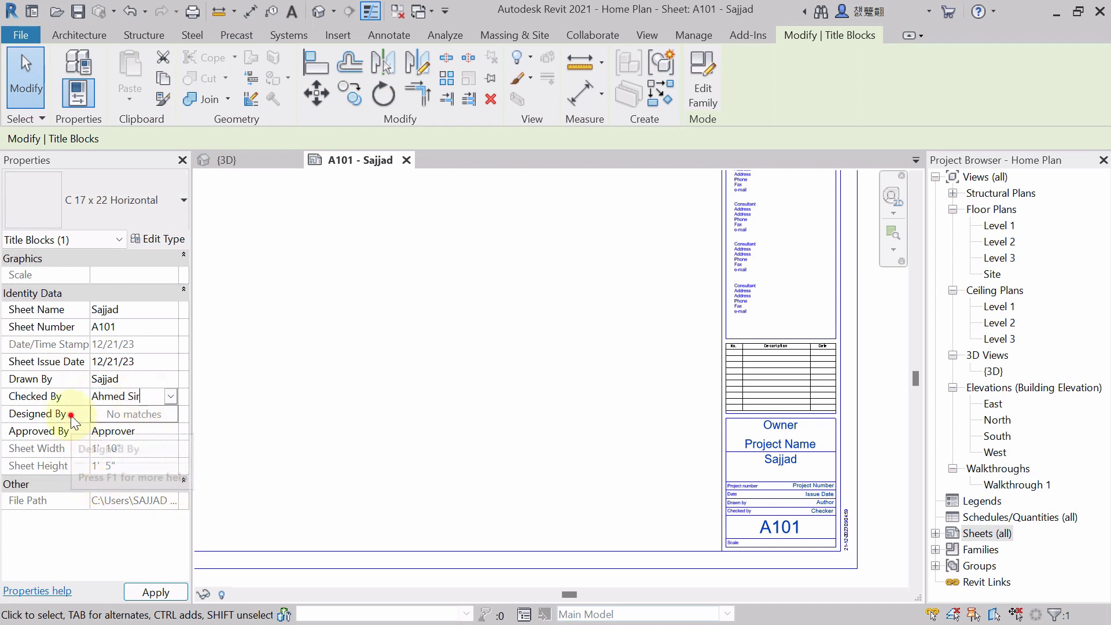
Fill in the Designed By and Approved By properties with the designer's and approver's names and apply the changes.
click(138, 415)
drag(139, 415, 90, 416)
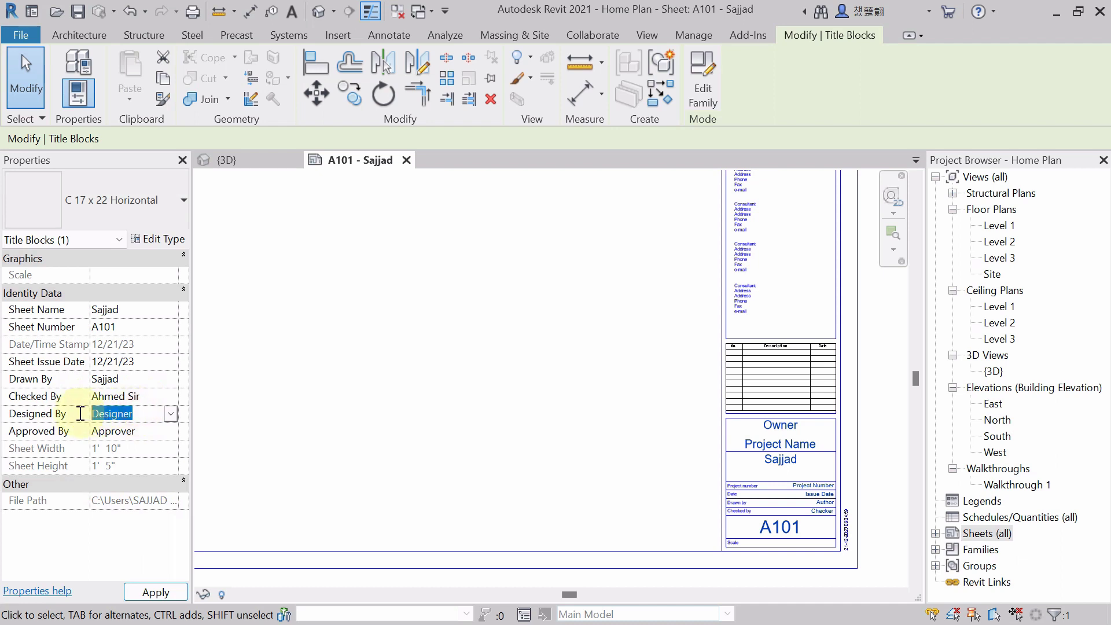
text(Faisal)
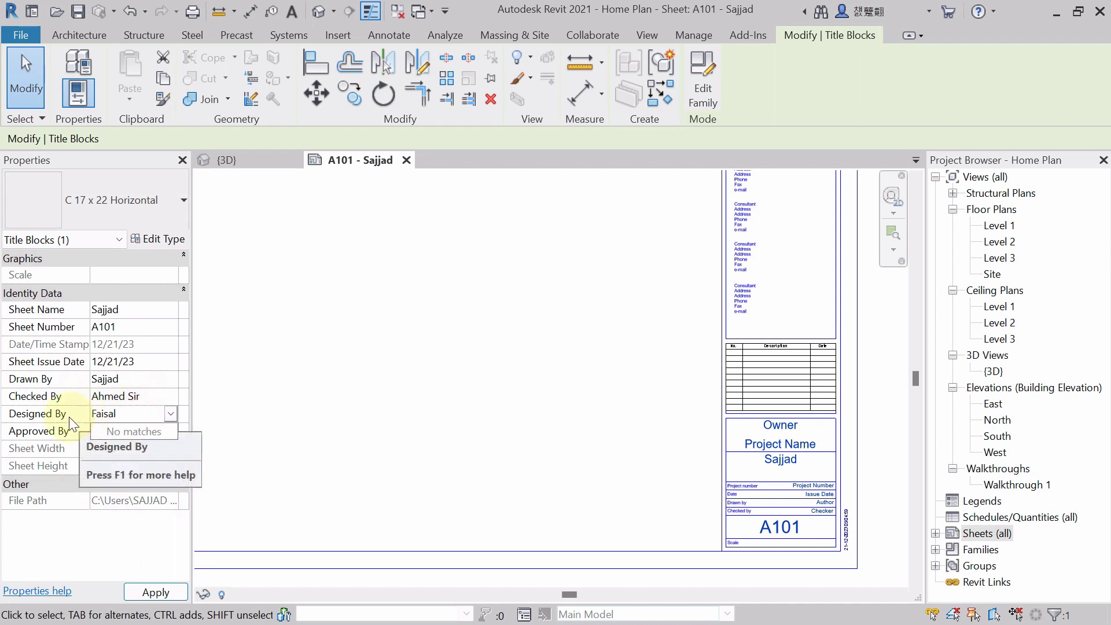
click(47, 431)
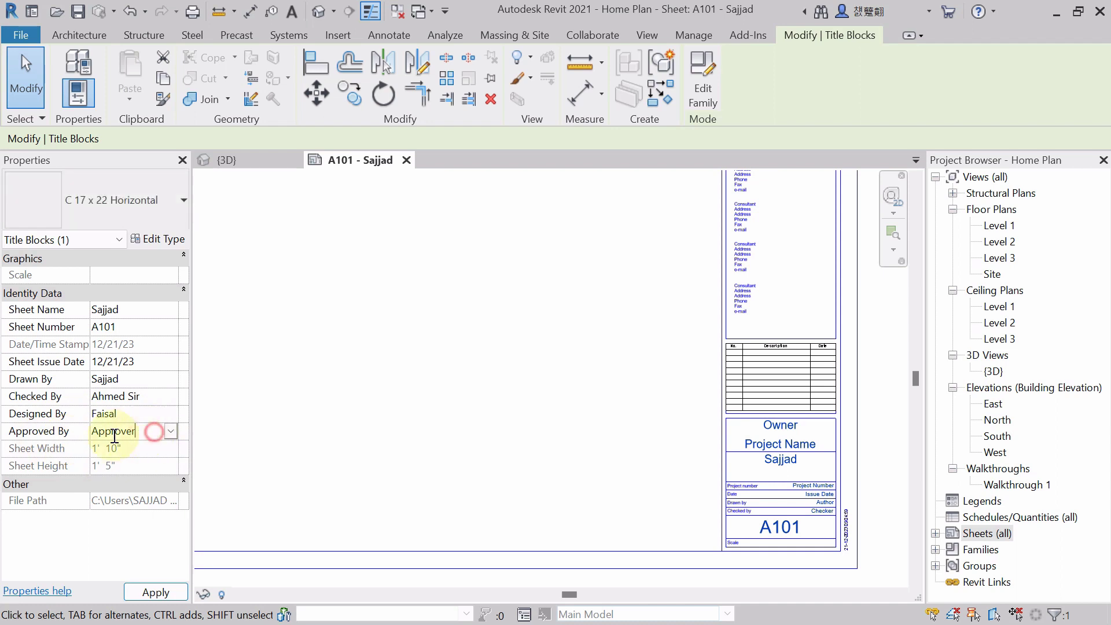
drag(139, 431, 79, 435)
text(Er)
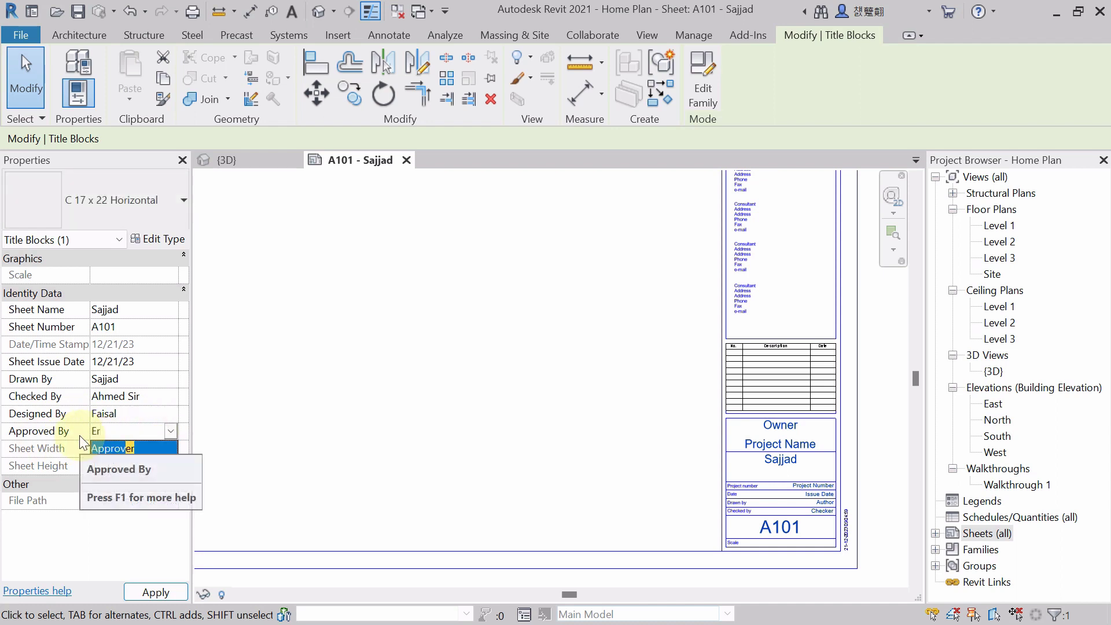
text(Anas)
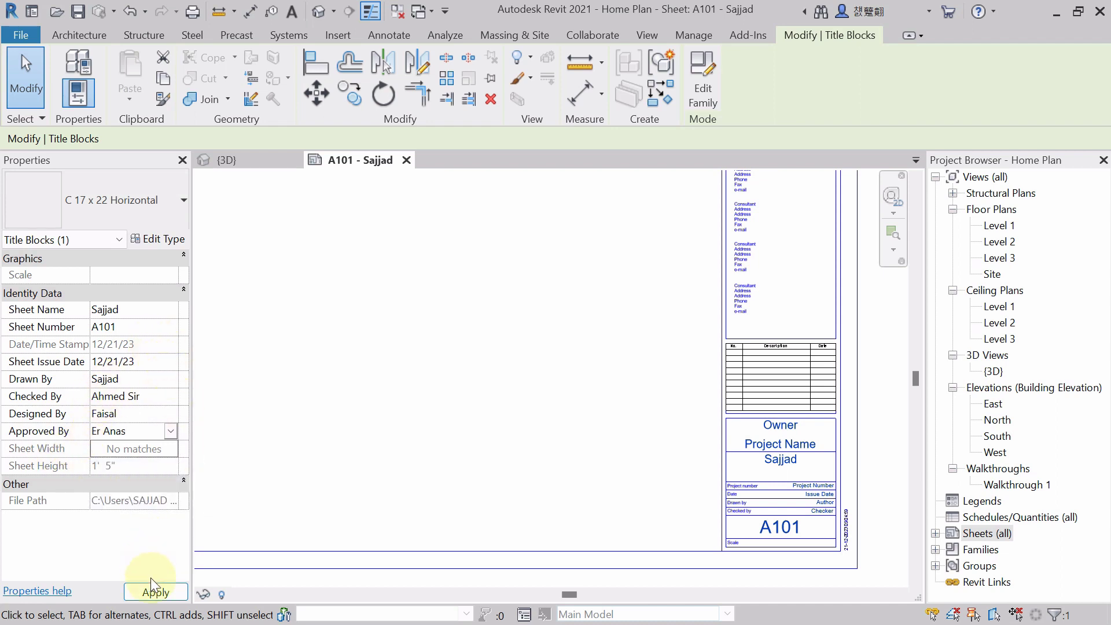
click(155, 594)
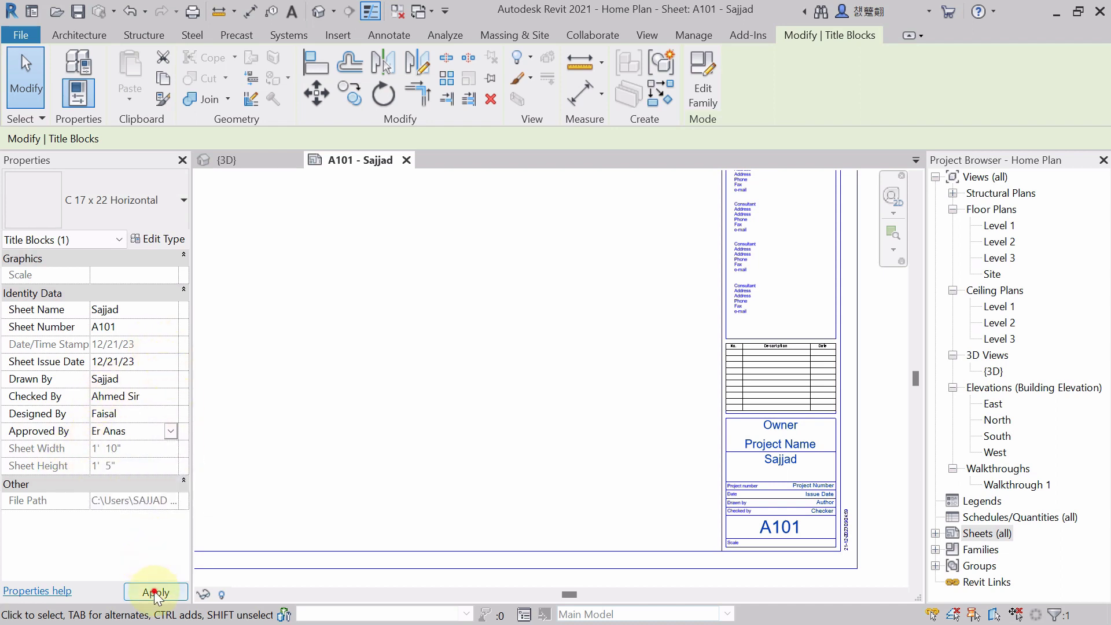
Examine the sheet name, drawn by and checked by entries in the sheet's title block.
scroll(894, 483, up, 2)
scroll(894, 479, up, 5)
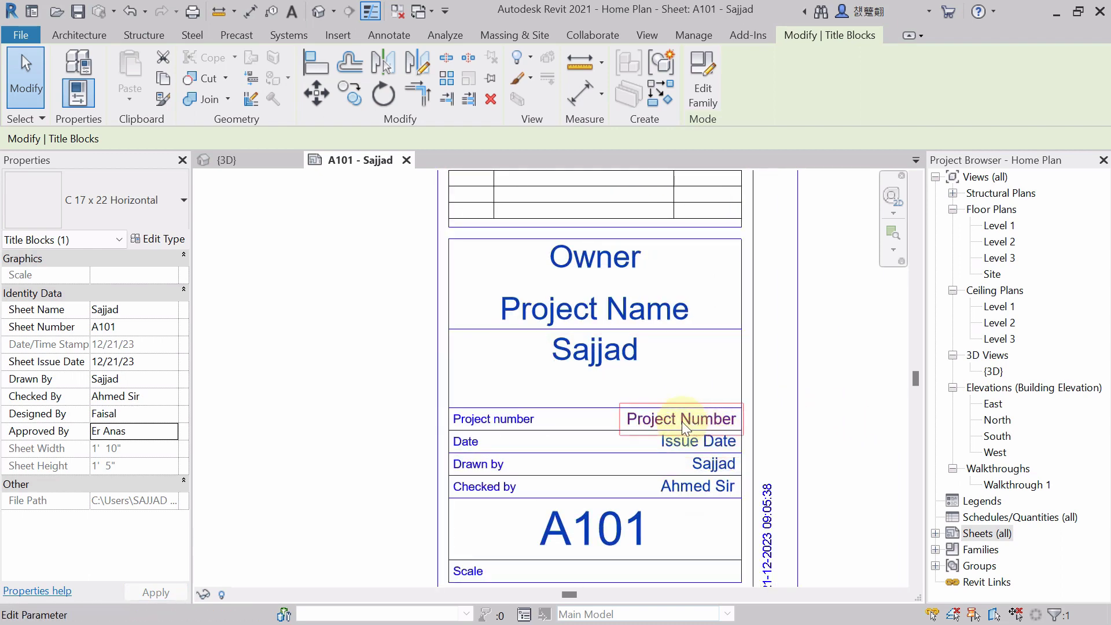
scroll(481, 463, up, 2)
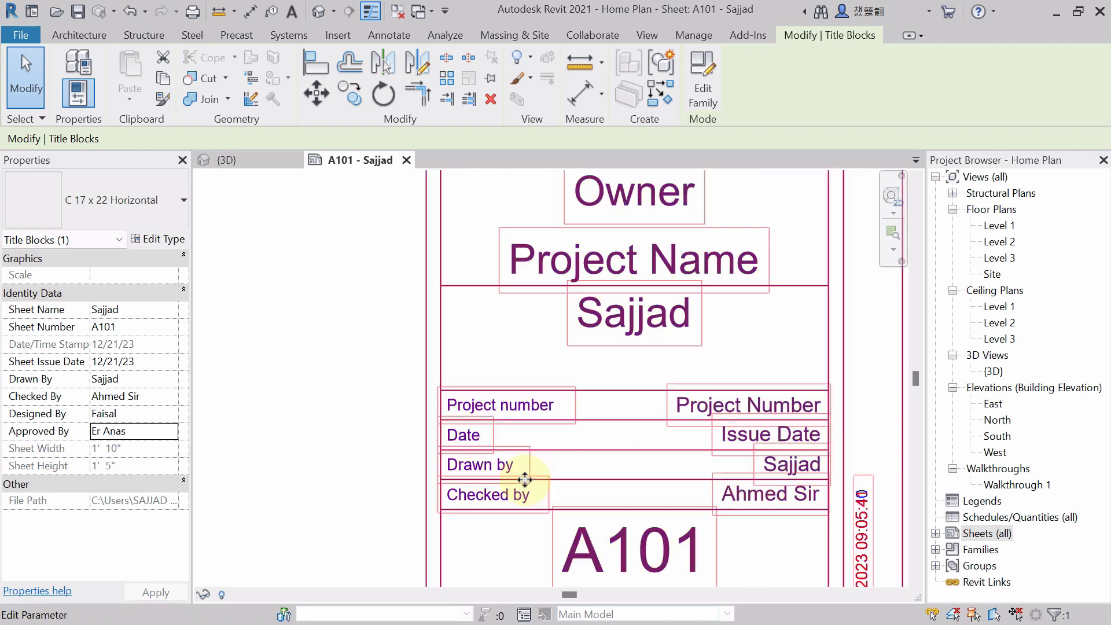
middle_drag(526, 479, 472, 442)
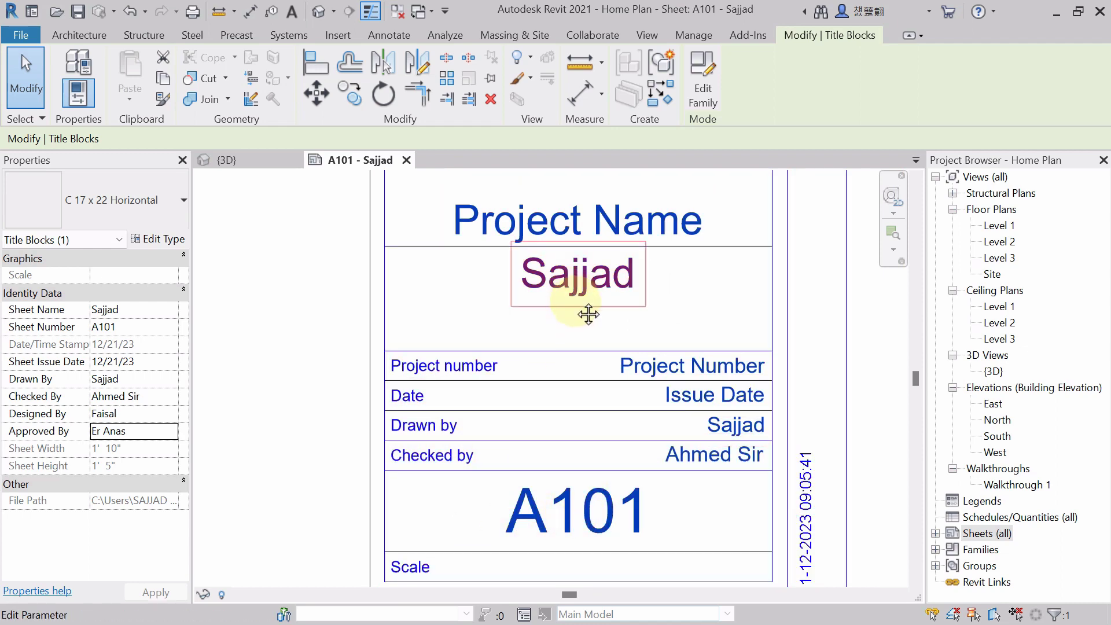
scroll(572, 314, down, 2)
scroll(572, 315, down, 1)
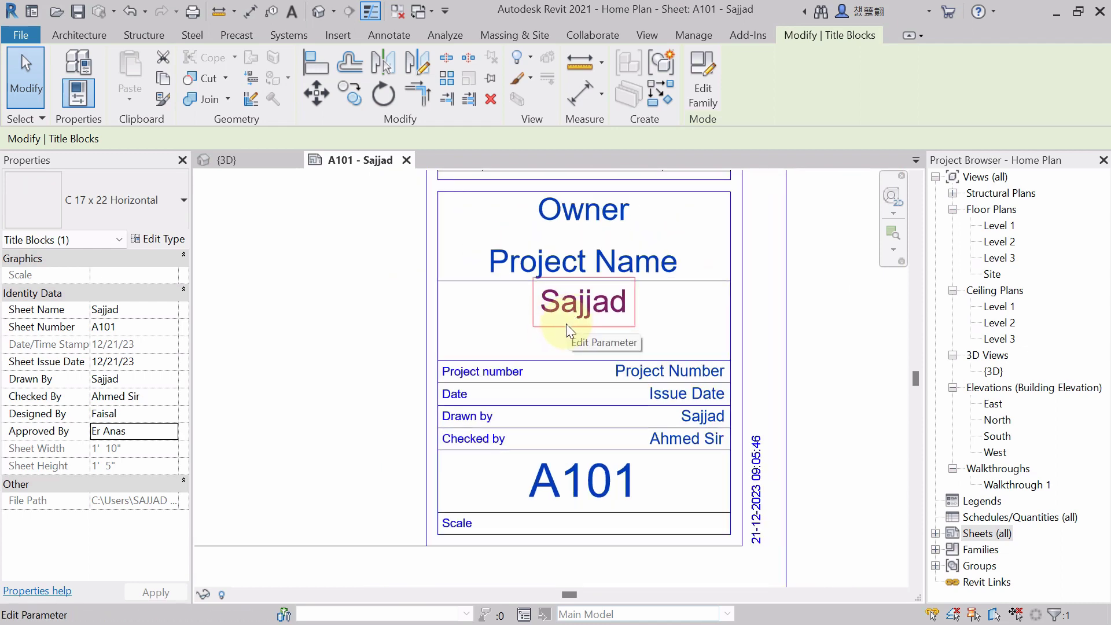
click(573, 333)
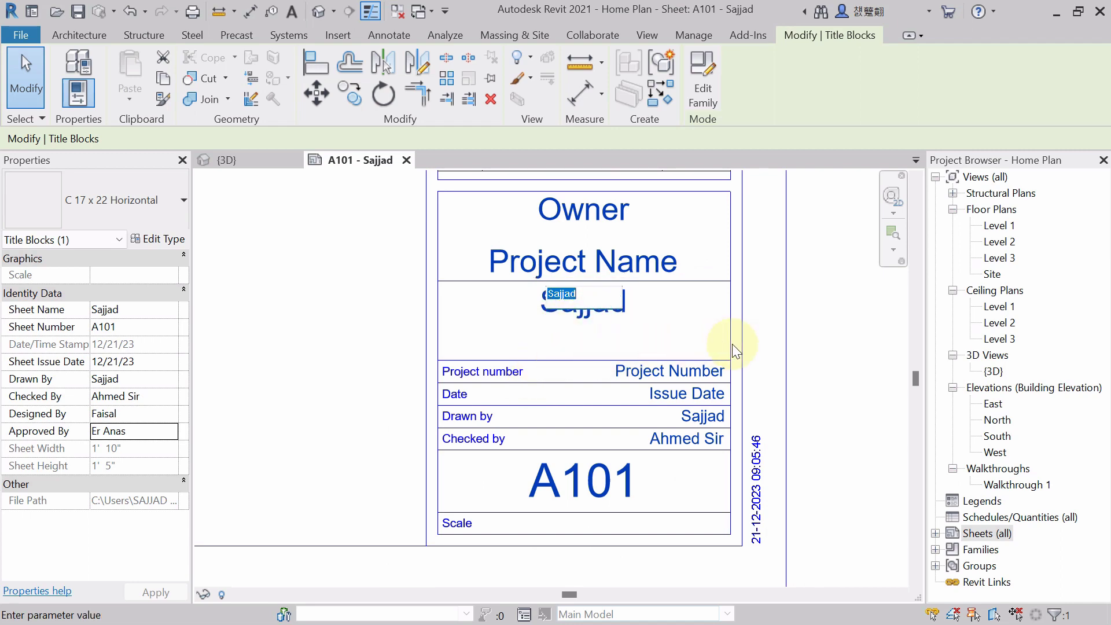
click(858, 330)
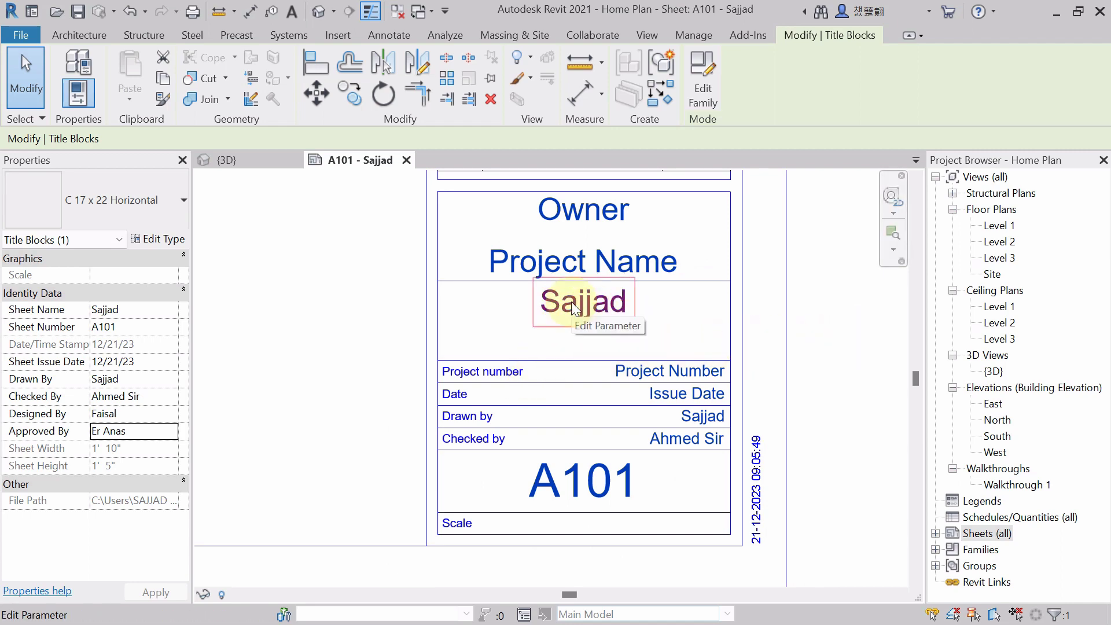
Set the project number in the title block on the sheet to 001.
scroll(511, 394, up, 2)
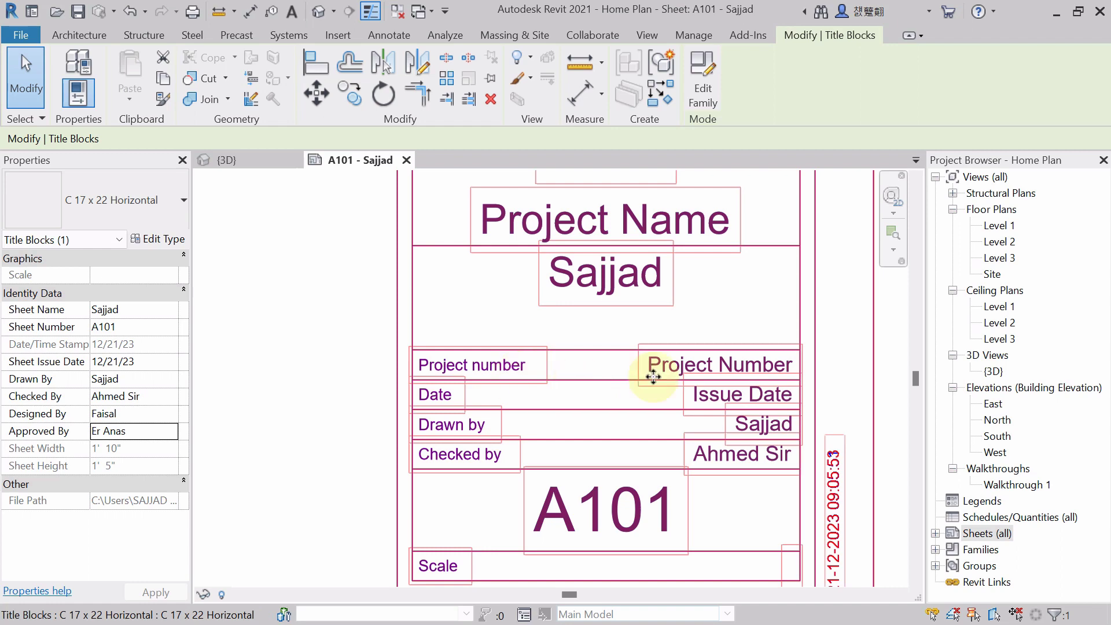
click(695, 366)
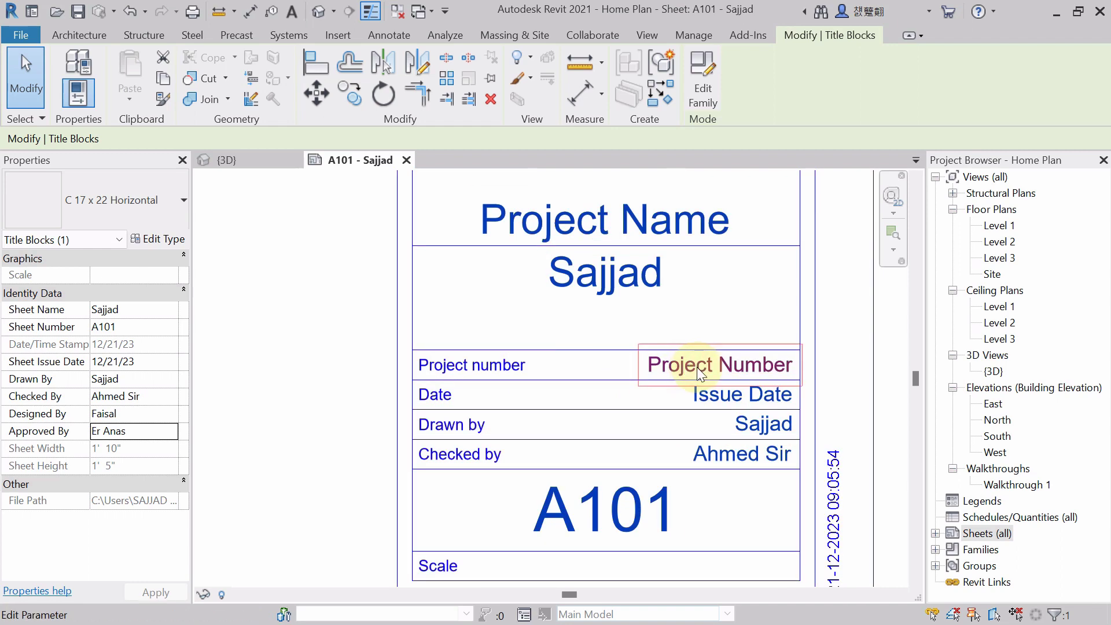
click(698, 368)
click(697, 368)
click(697, 367)
click(697, 367)
click(697, 367)
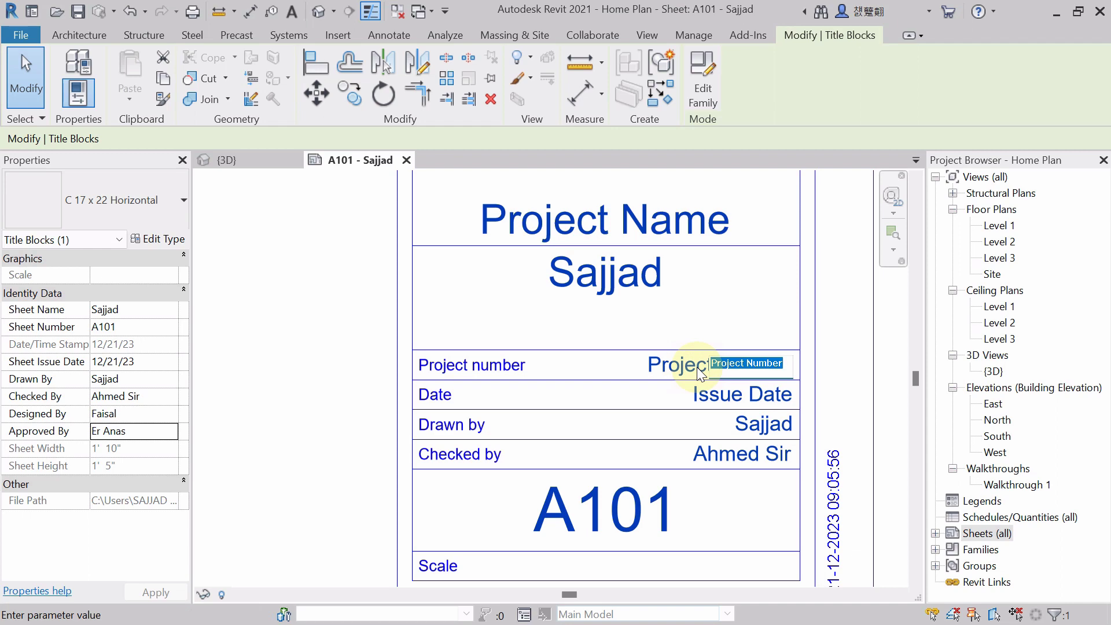
text(001)
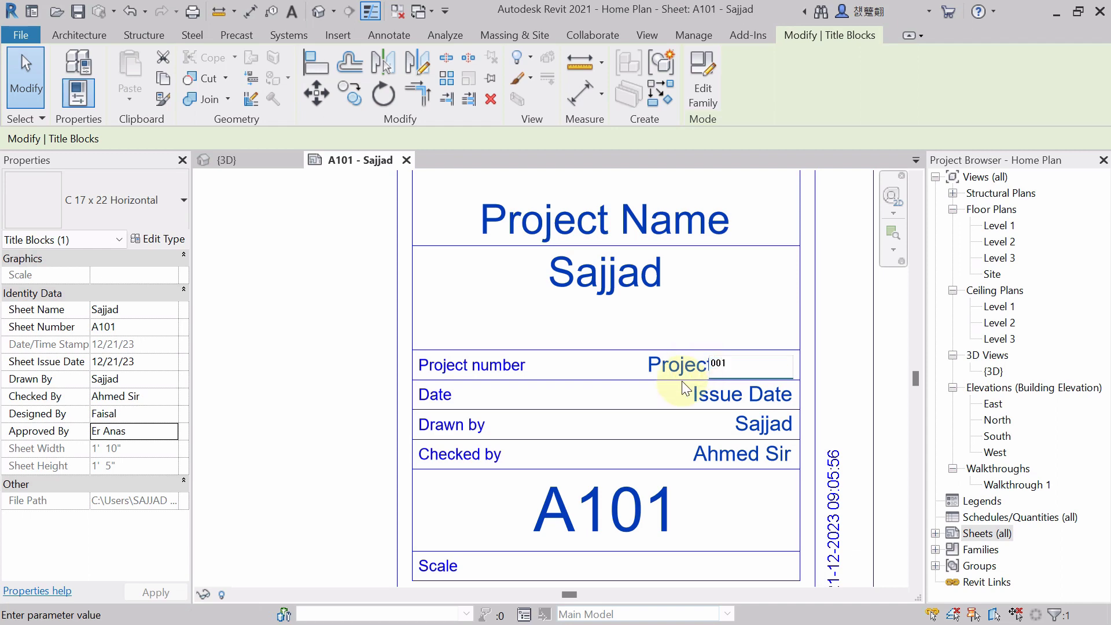
click(652, 412)
click(759, 488)
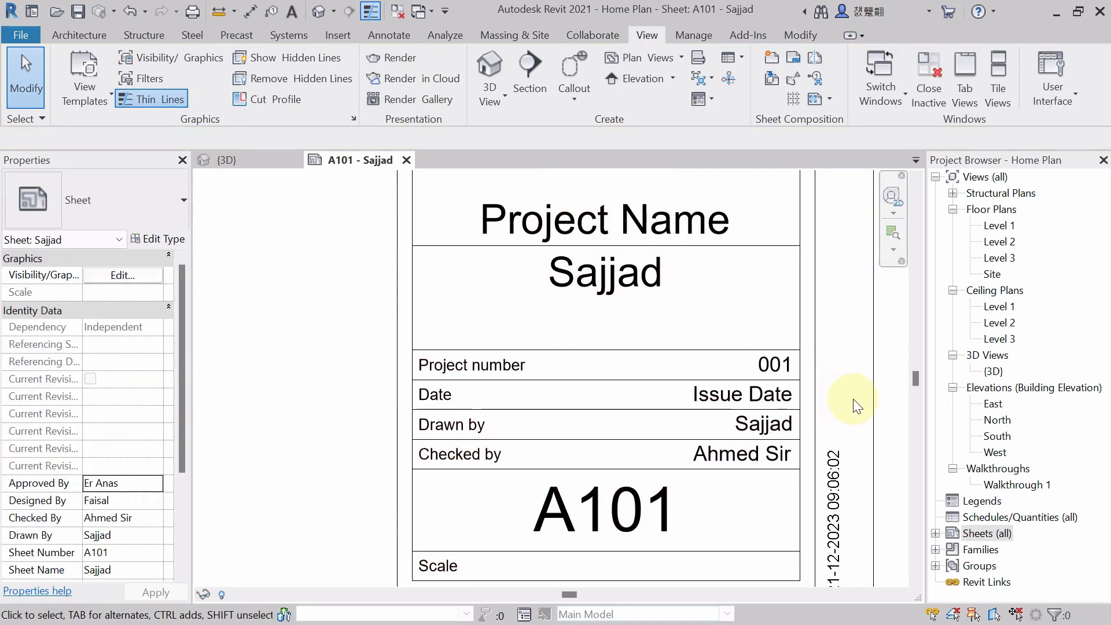
Set the issue date in the title block on the sheet to 22-12-2023.
drag(794, 408, 756, 409)
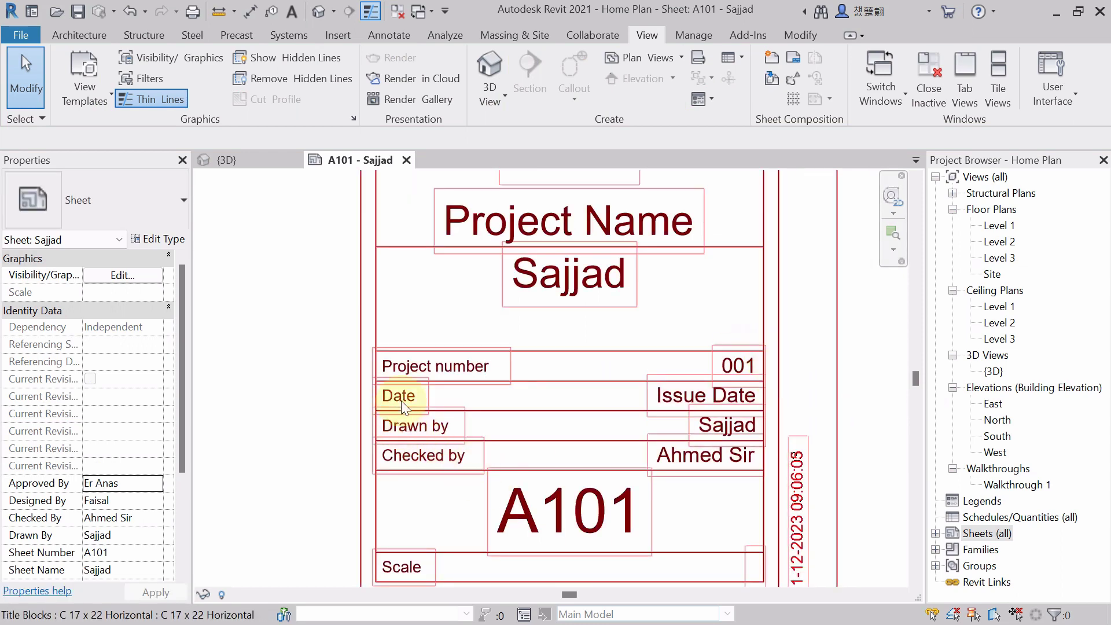
click(675, 395)
click(675, 395)
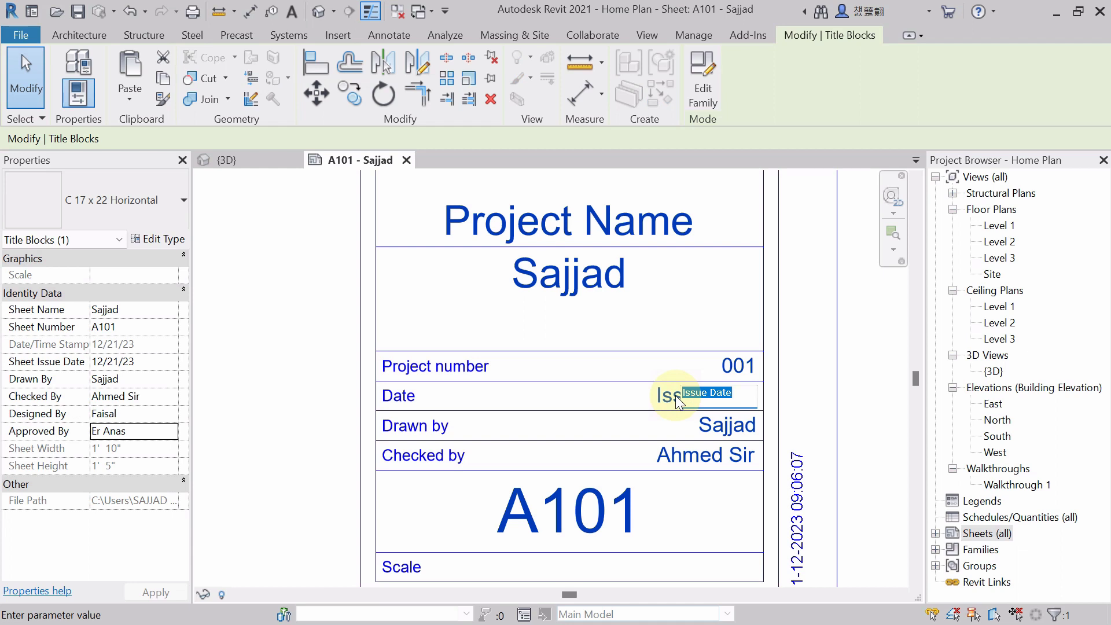
text(20-12-2023)
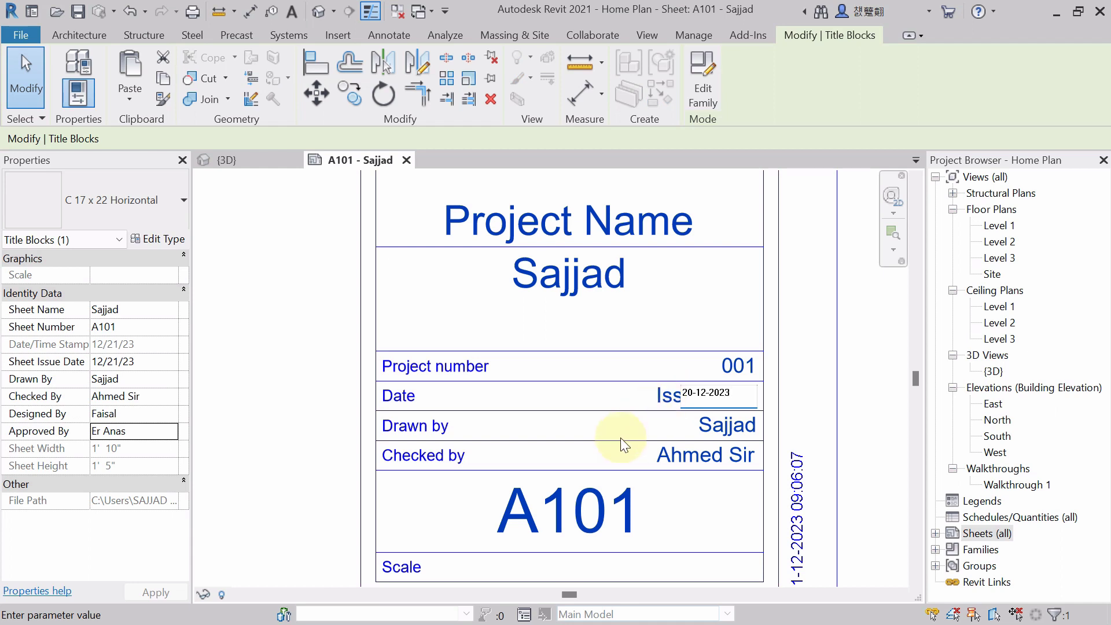
click(695, 393)
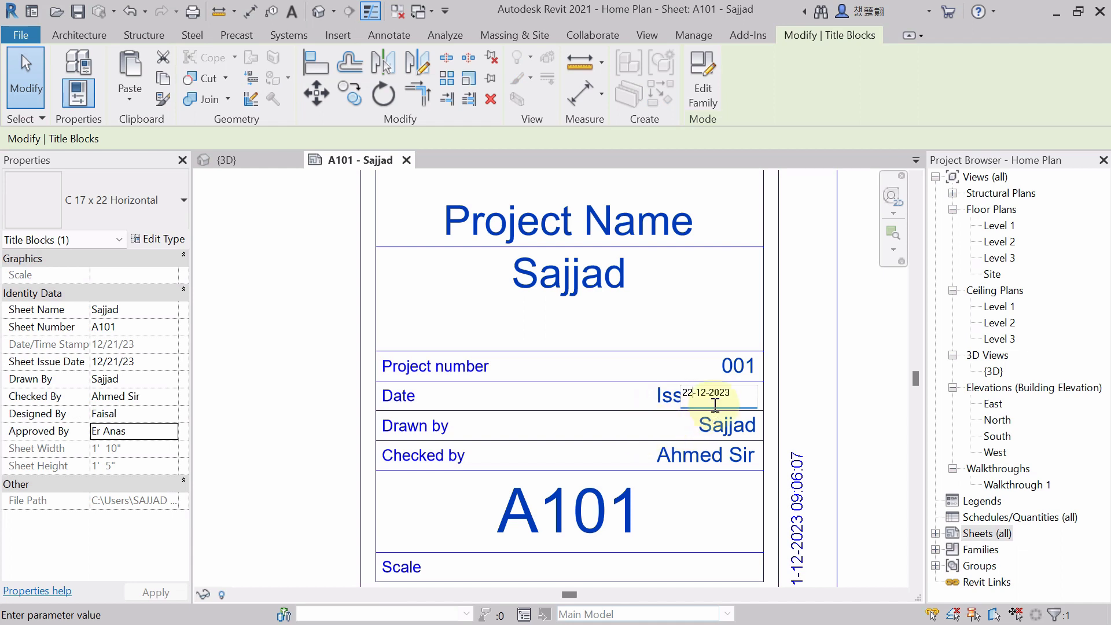
click(611, 433)
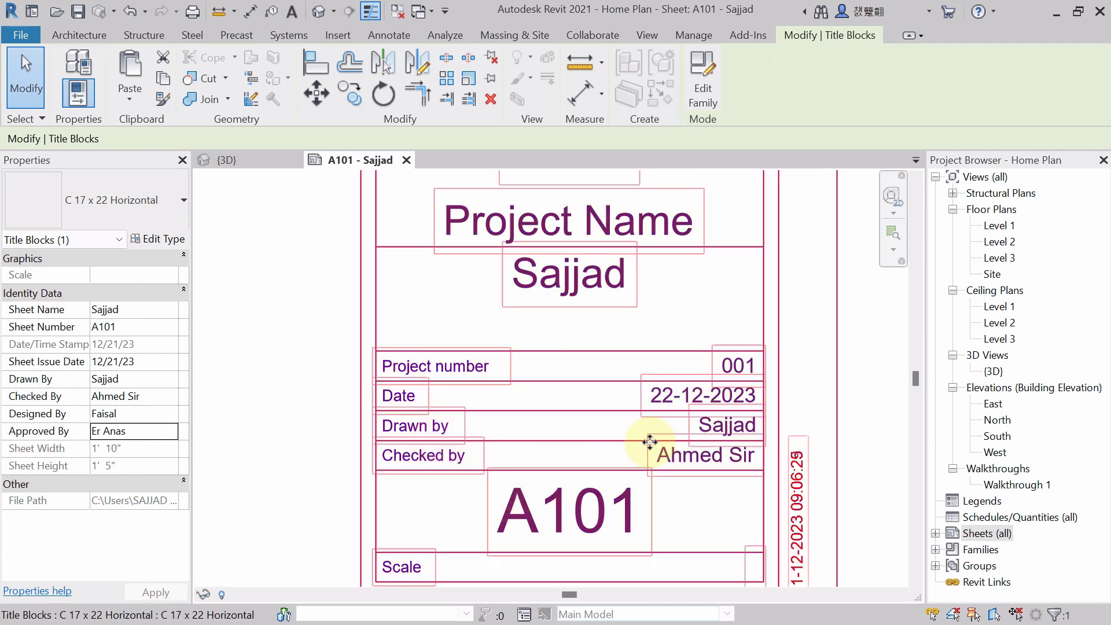
scroll(689, 461, down, 1)
middle_drag(606, 375, 606, 418)
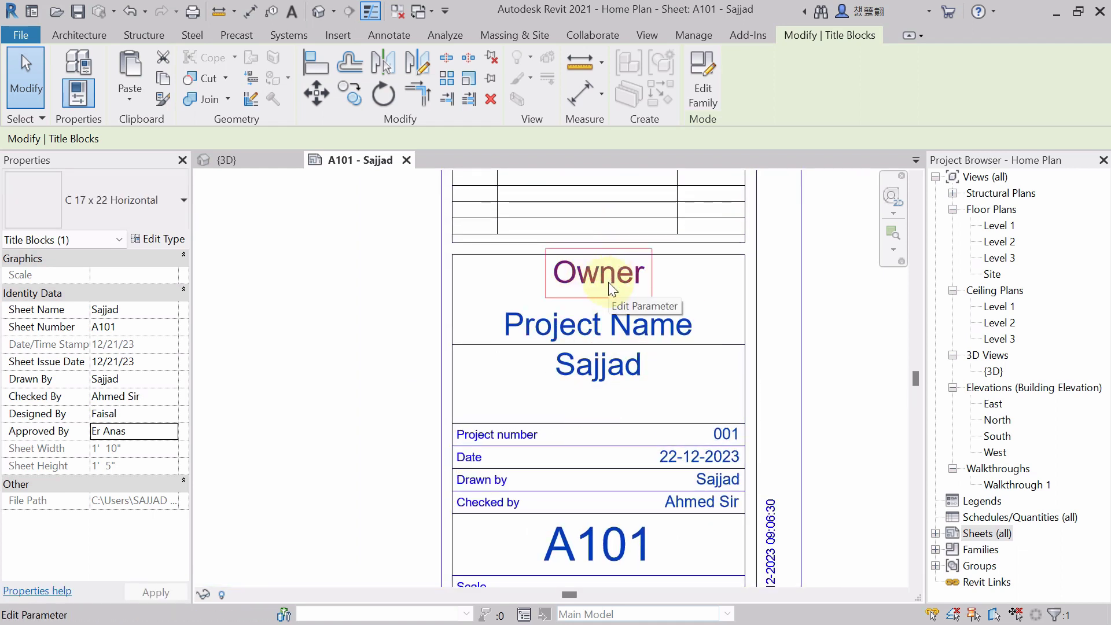
click(609, 282)
click(589, 284)
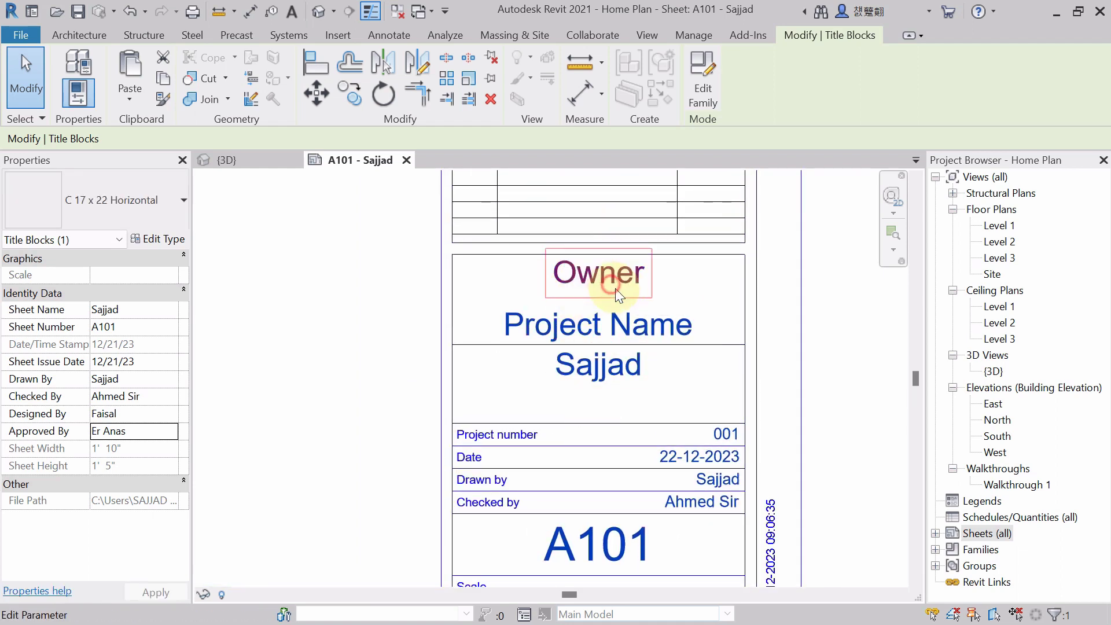
click(622, 290)
click(625, 303)
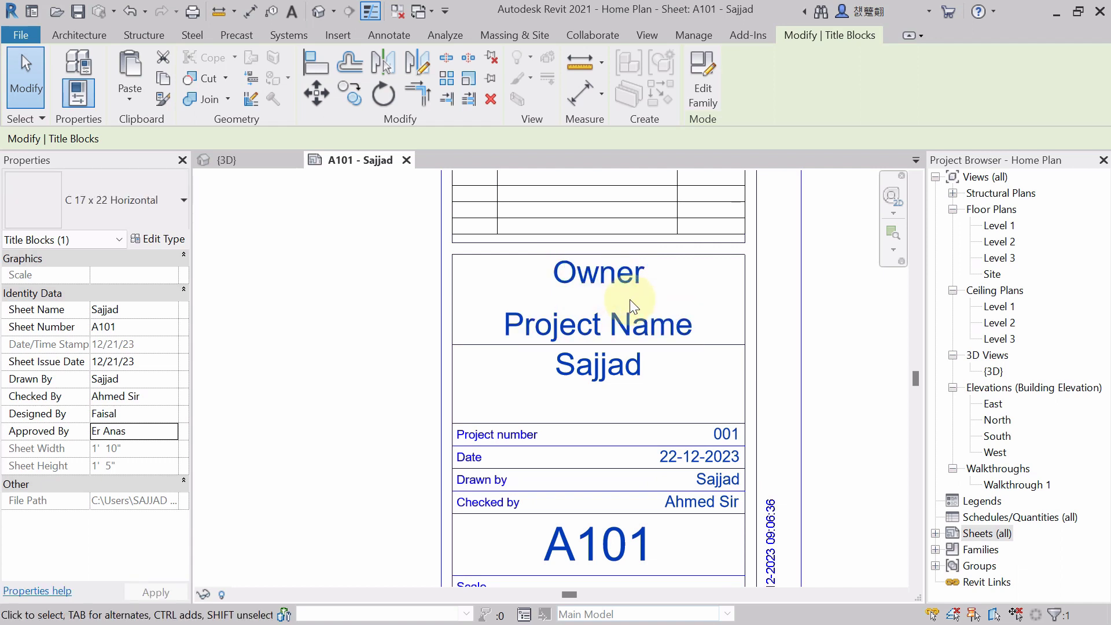
click(635, 294)
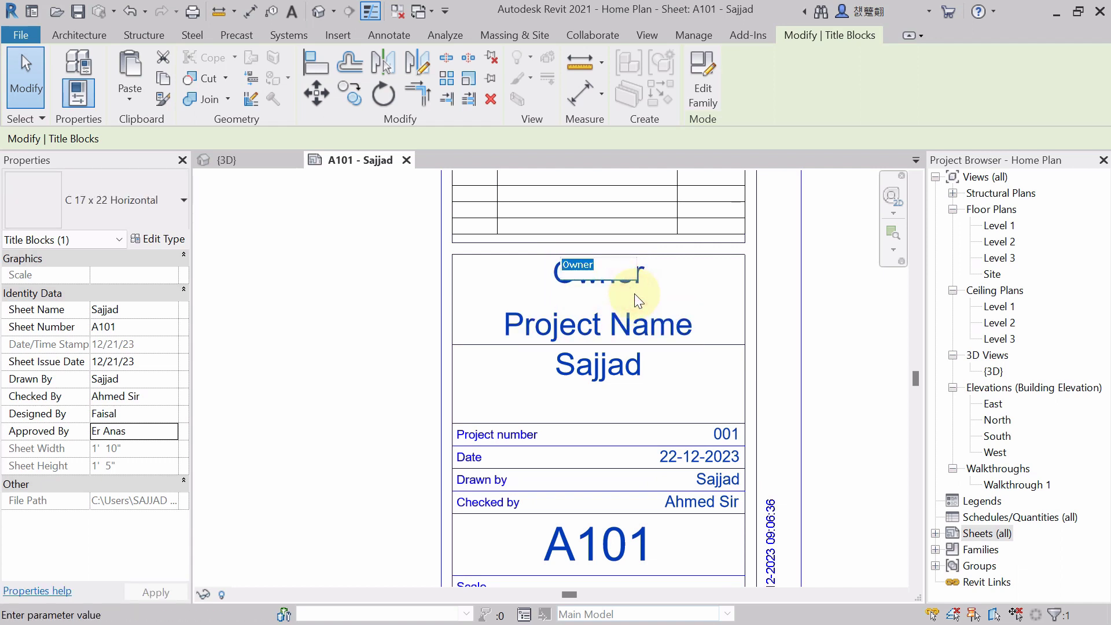
key(Escape)
key(Escape)
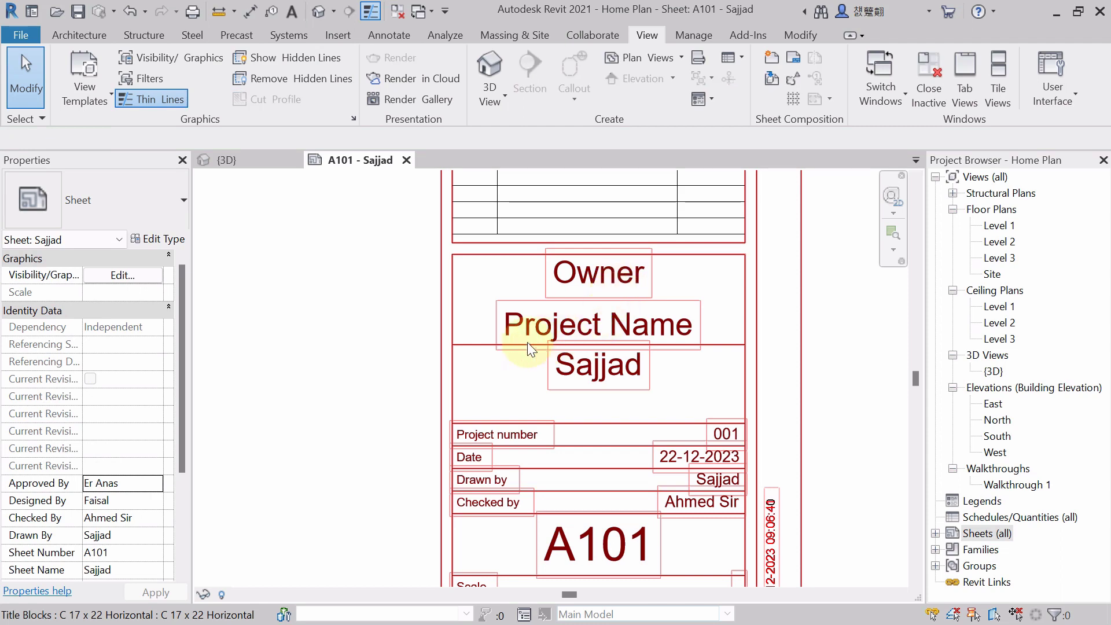
Set the owner entry in the sheet's title block to "Architecture layout".
double_click(639, 276)
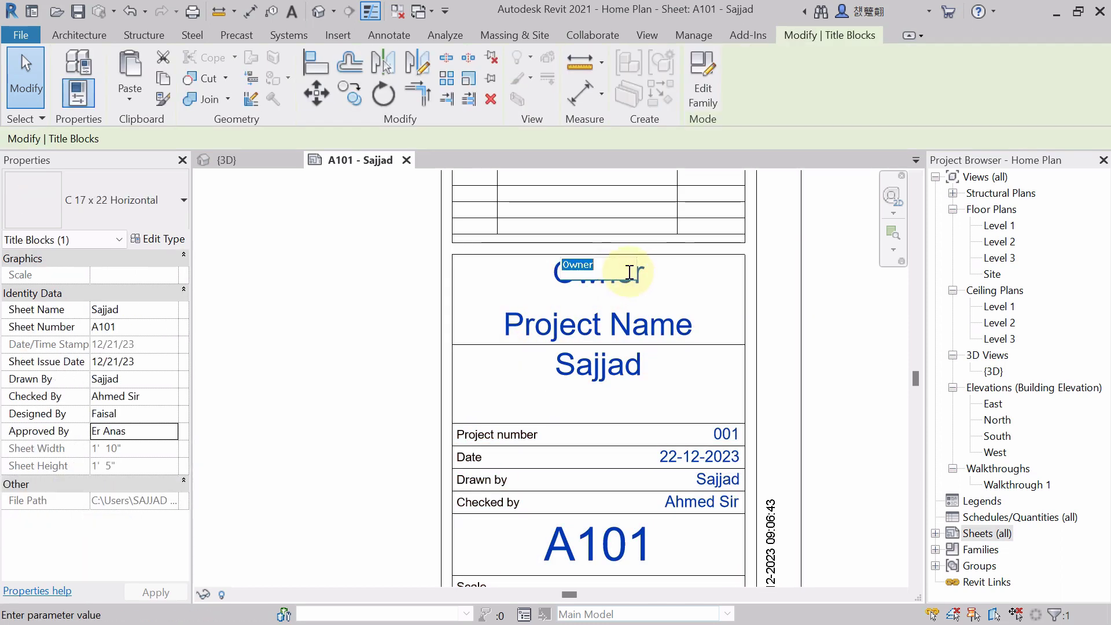
text(Architecture lay)
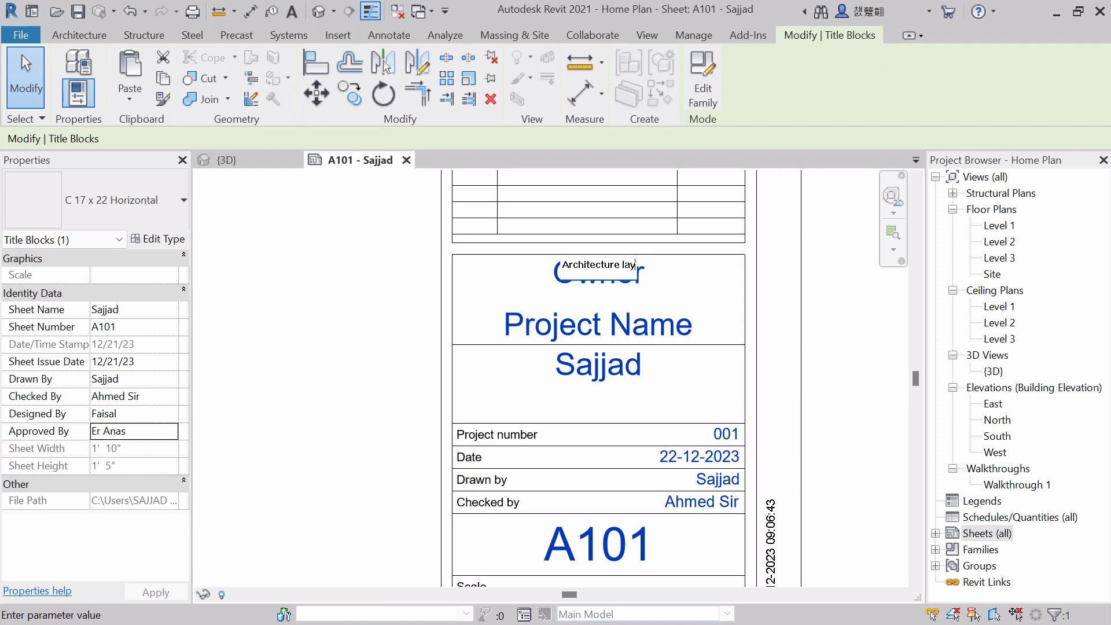
text(out)
click(628, 272)
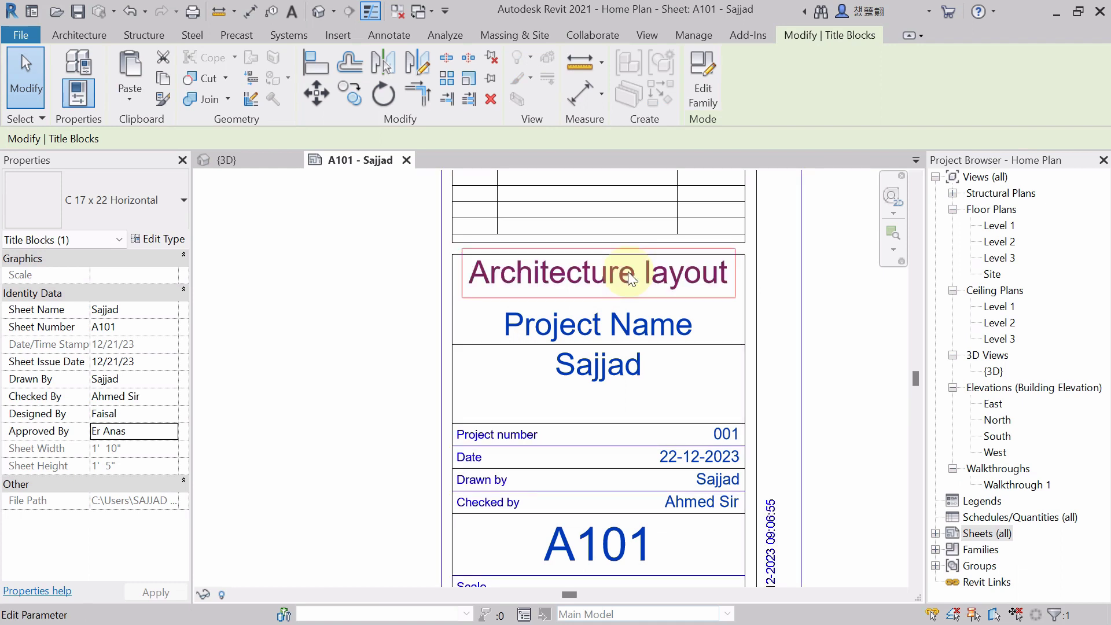
Set the project name in the sheet's title block to "Home Plan" and deselect the title block.
click(633, 326)
drag(633, 323, 526, 330)
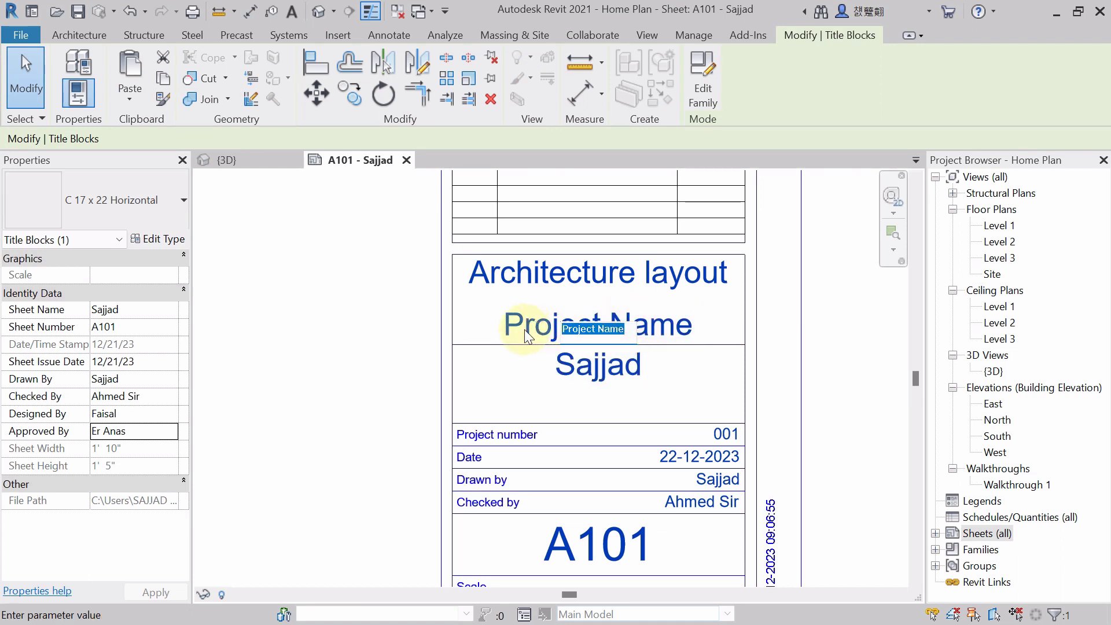
text(Home Plan)
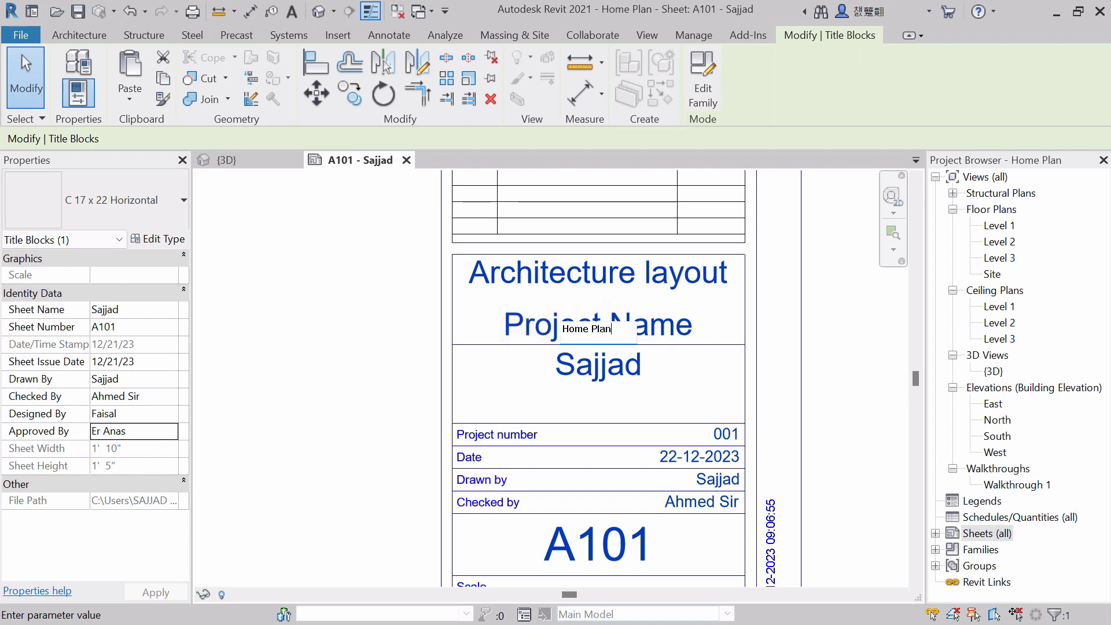
click(496, 384)
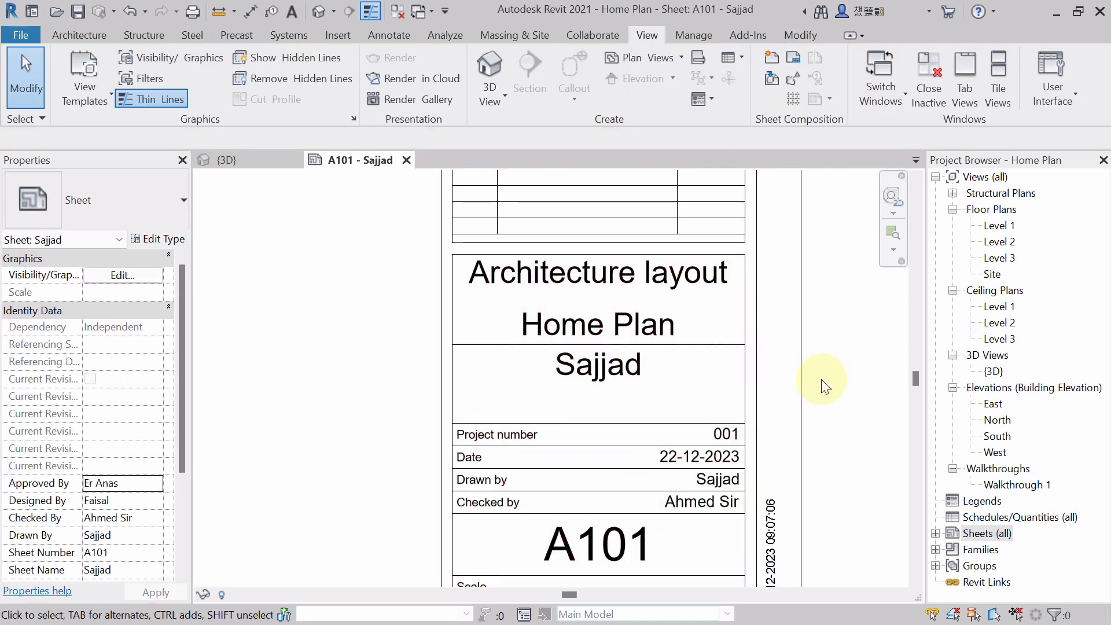
Examine the filled-in title block from the scale row up to the logo and web address.
scroll(849, 290, down, 1)
middle_drag(776, 477, 851, 386)
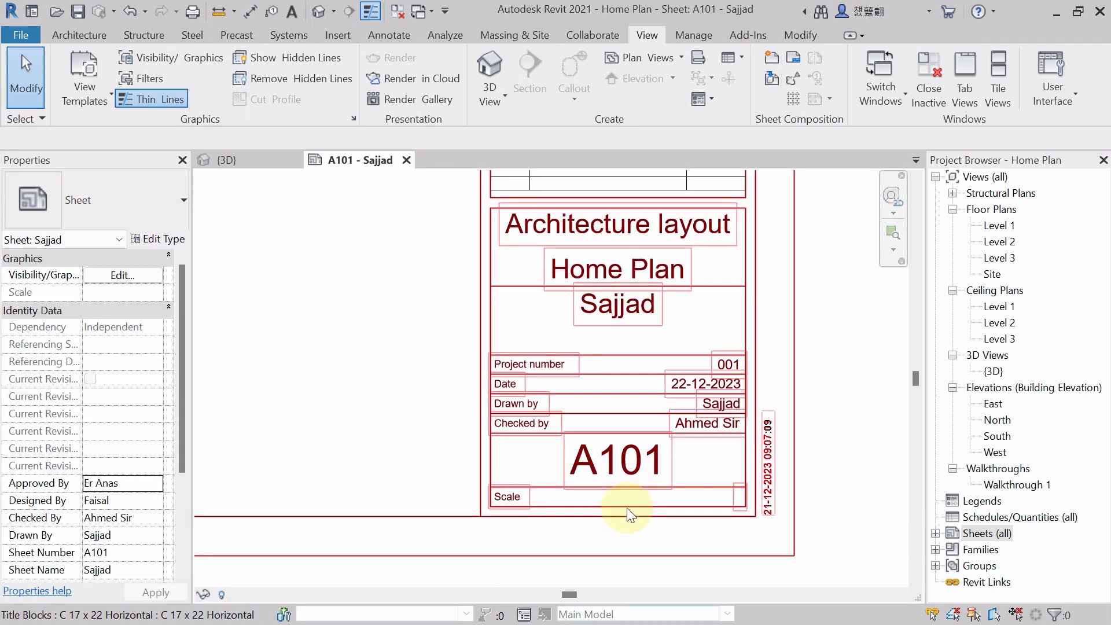
scroll(722, 510, down, 2)
scroll(802, 289, down, 1)
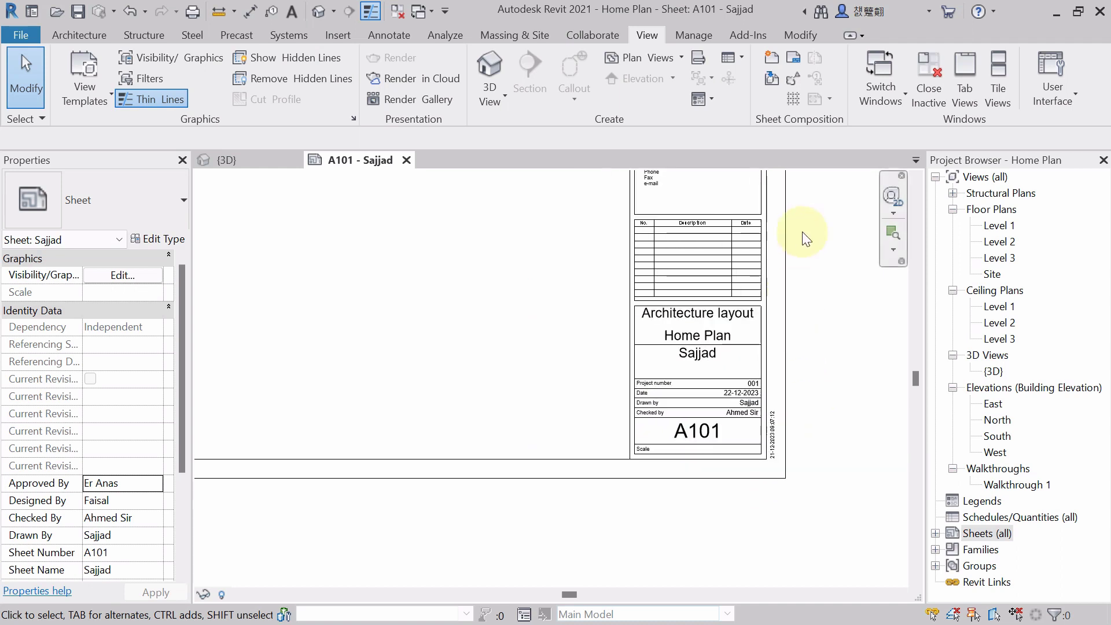
middle_drag(802, 231, 783, 483)
middle_drag(672, 345, 667, 442)
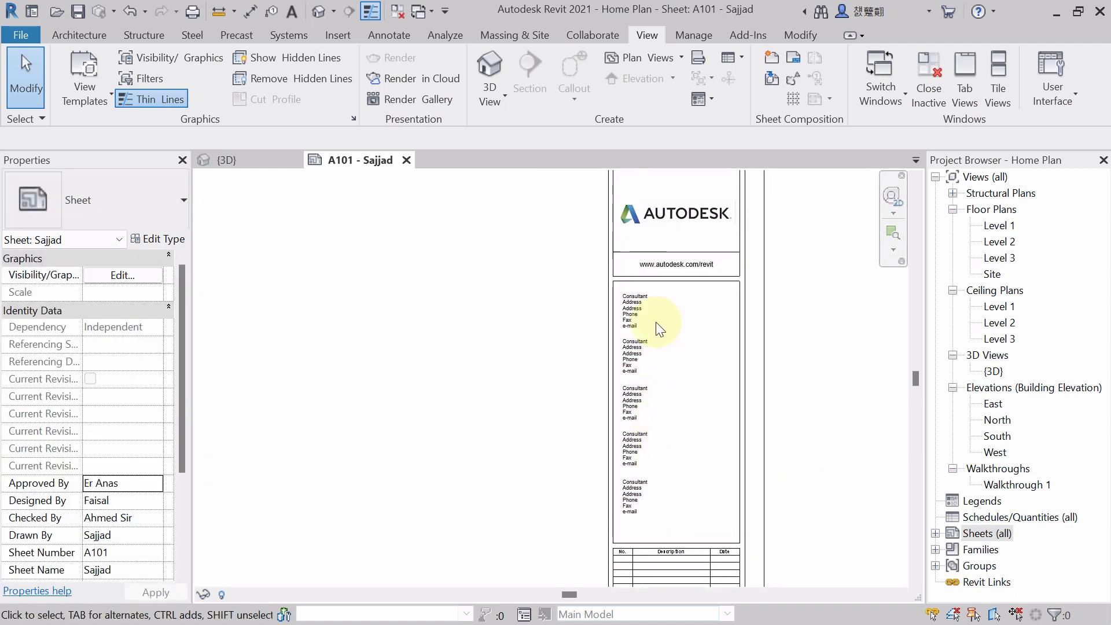
scroll(662, 269, up, 2)
scroll(661, 269, up, 2)
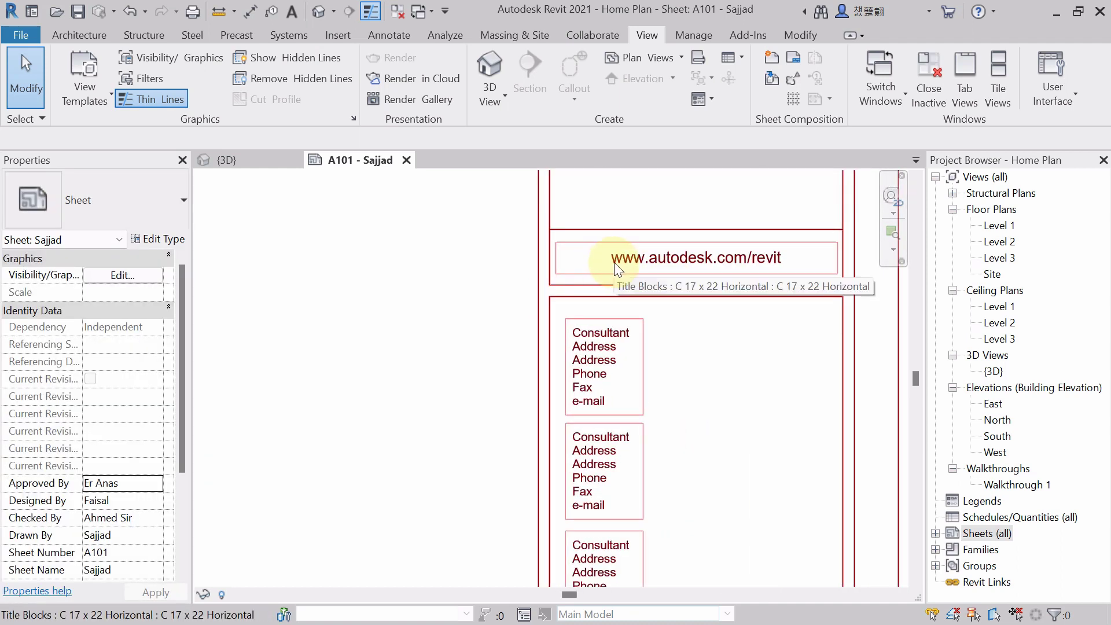
scroll(662, 265, down, 1)
scroll(728, 275, down, 1)
scroll(697, 372, down, 1)
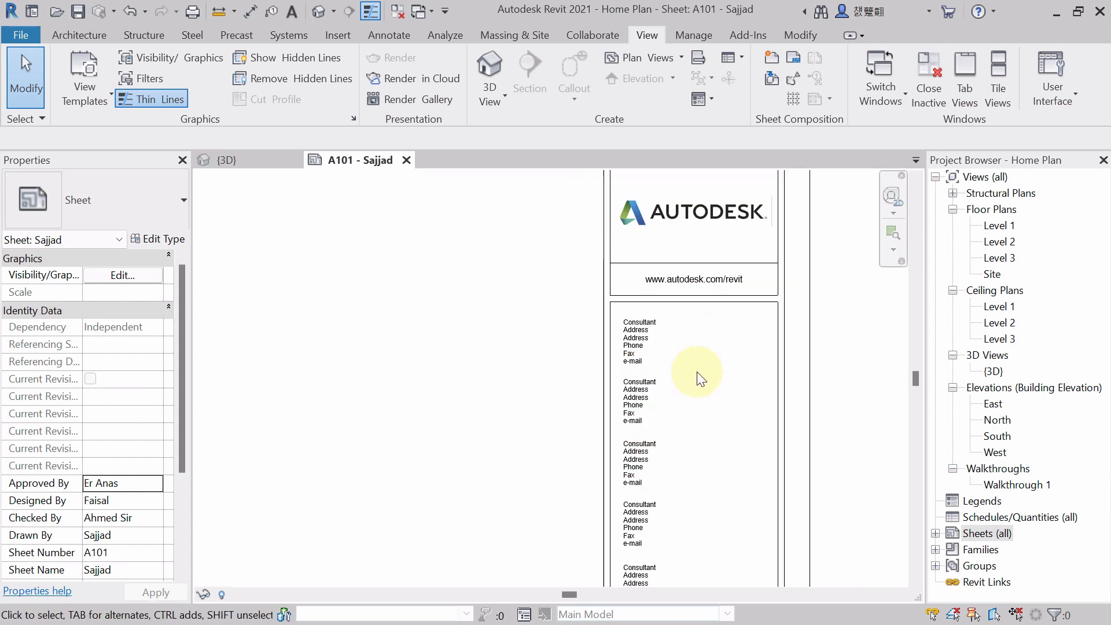
Examine the consultant notes in the title block and the overall layout of the sheet.
middle_drag(697, 371, 696, 313)
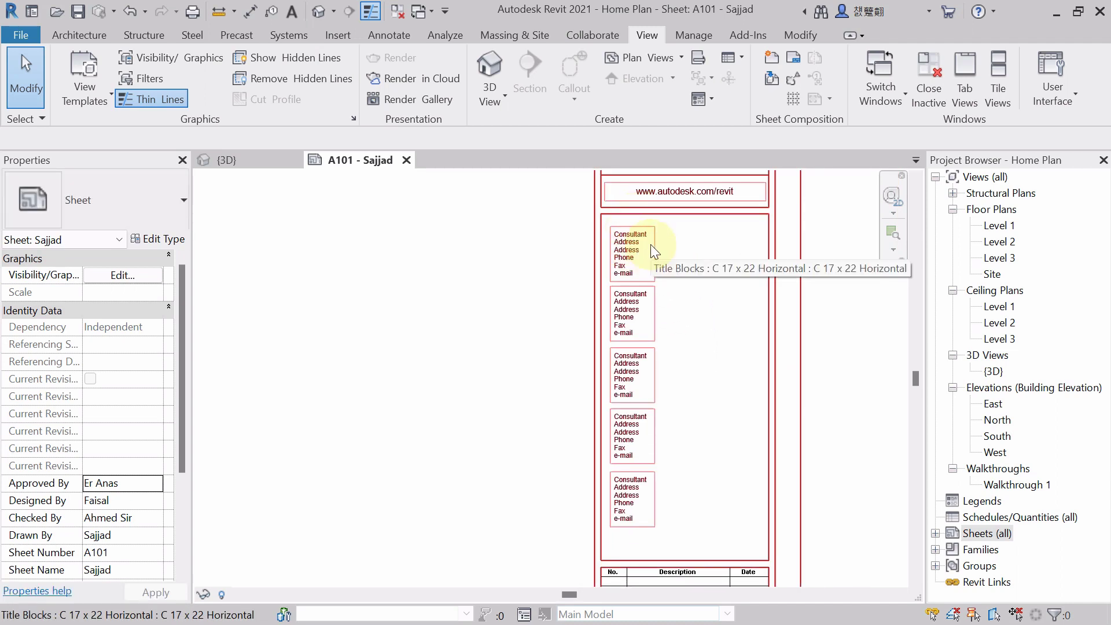
scroll(650, 245, down, 2)
middle_drag(694, 278, 673, 322)
scroll(674, 324, up, 2)
middle_drag(701, 446, 705, 424)
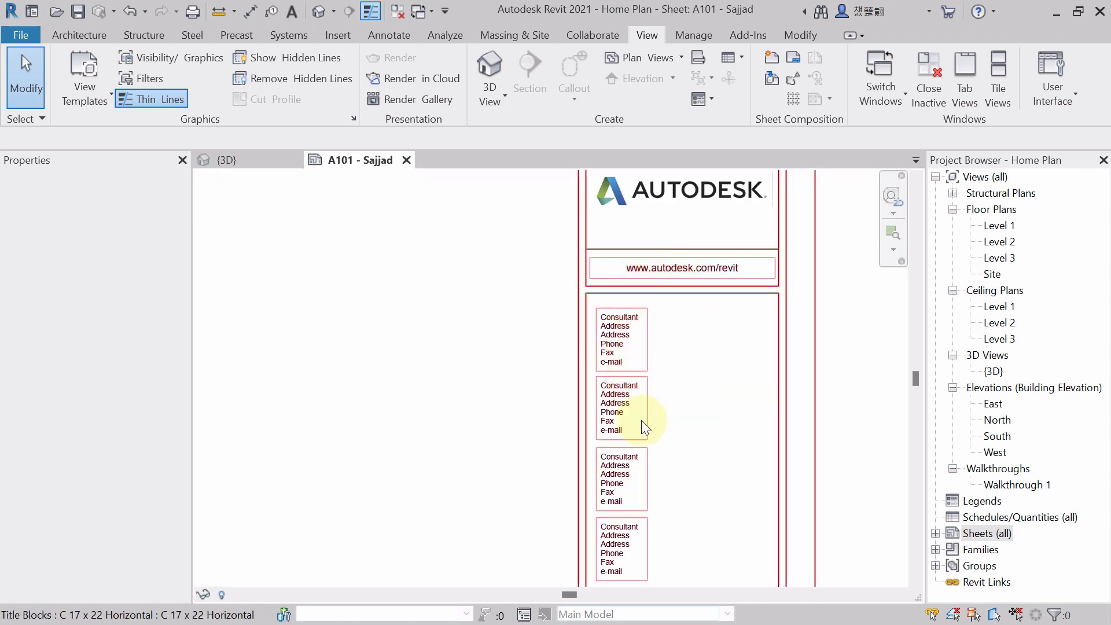
scroll(672, 372, down, 2)
click(666, 431)
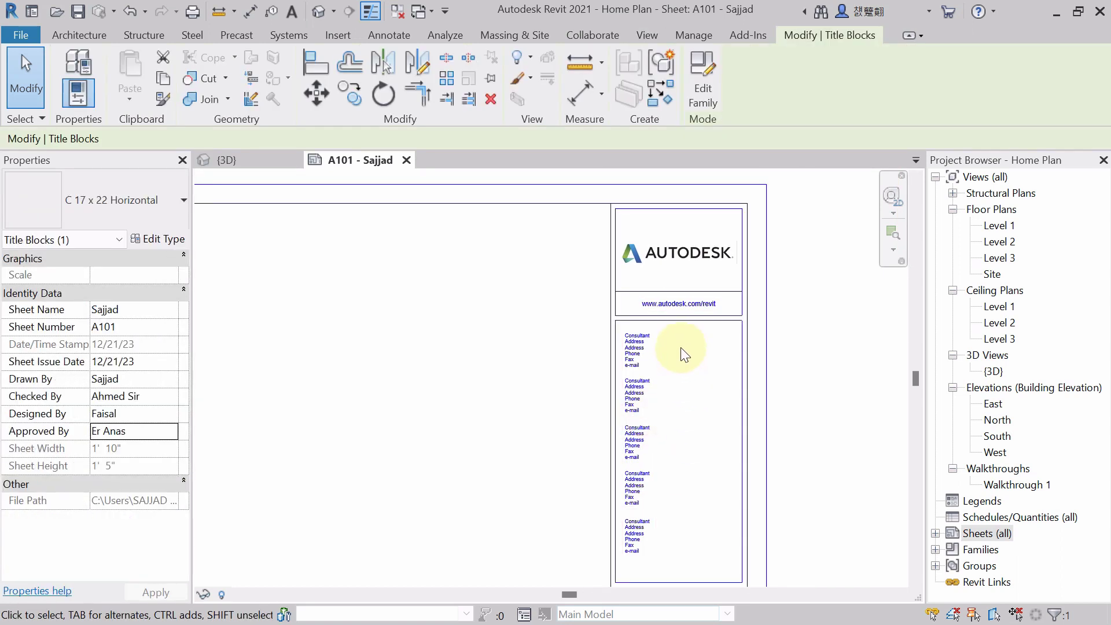
scroll(681, 347, down, 2)
middle_drag(683, 349, 776, 321)
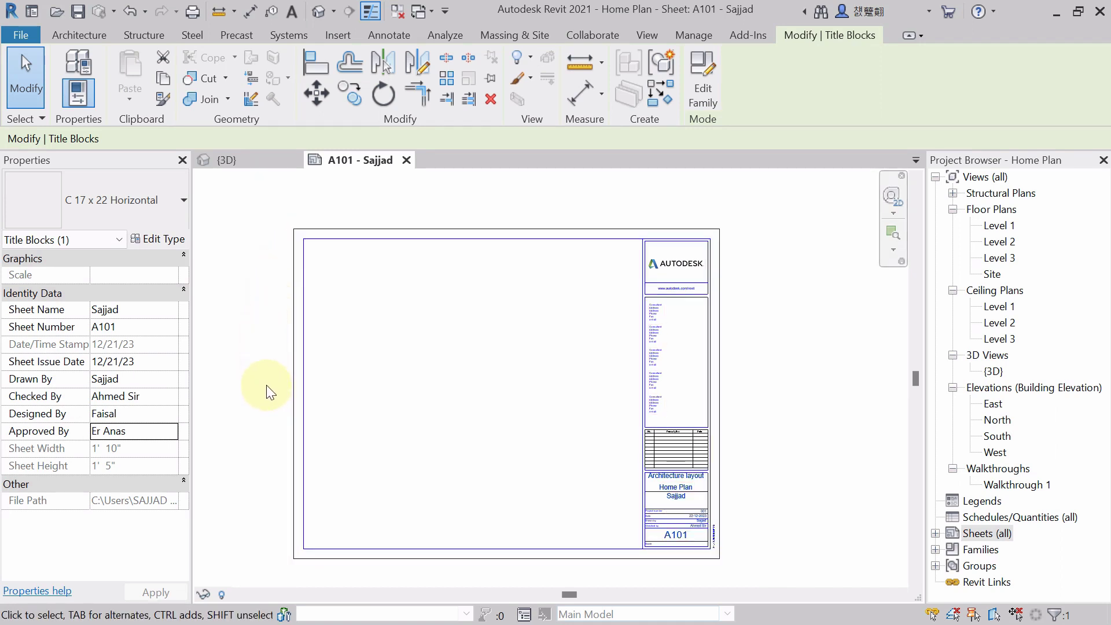
click(798, 249)
middle_drag(740, 285, 762, 293)
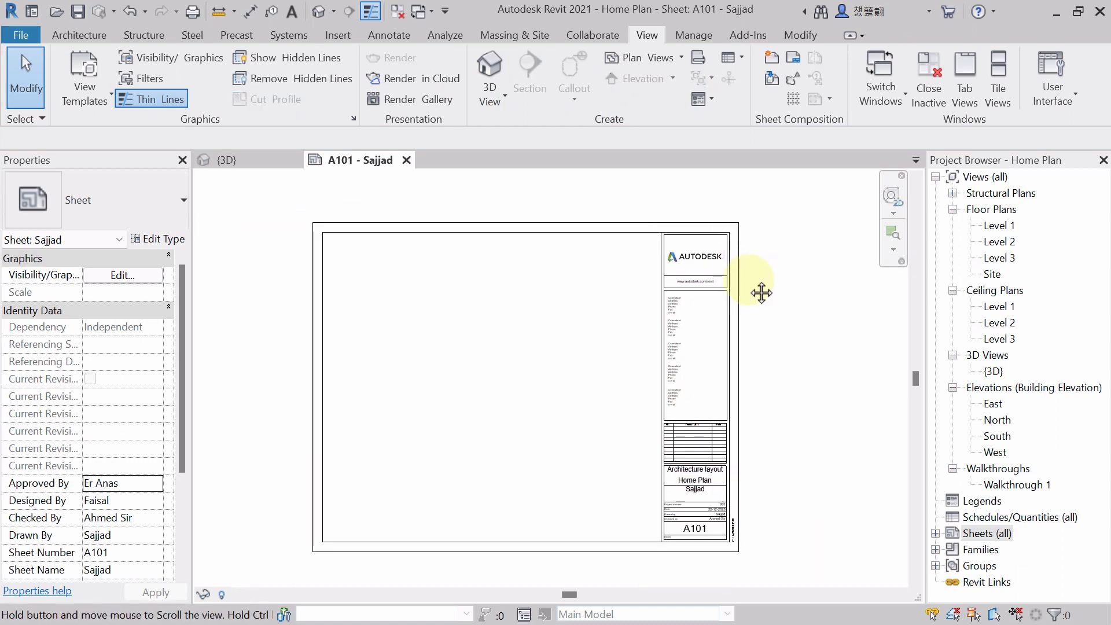
Open the sheet's C 17 x 22 Horizontal title block family for editing.
click(675, 228)
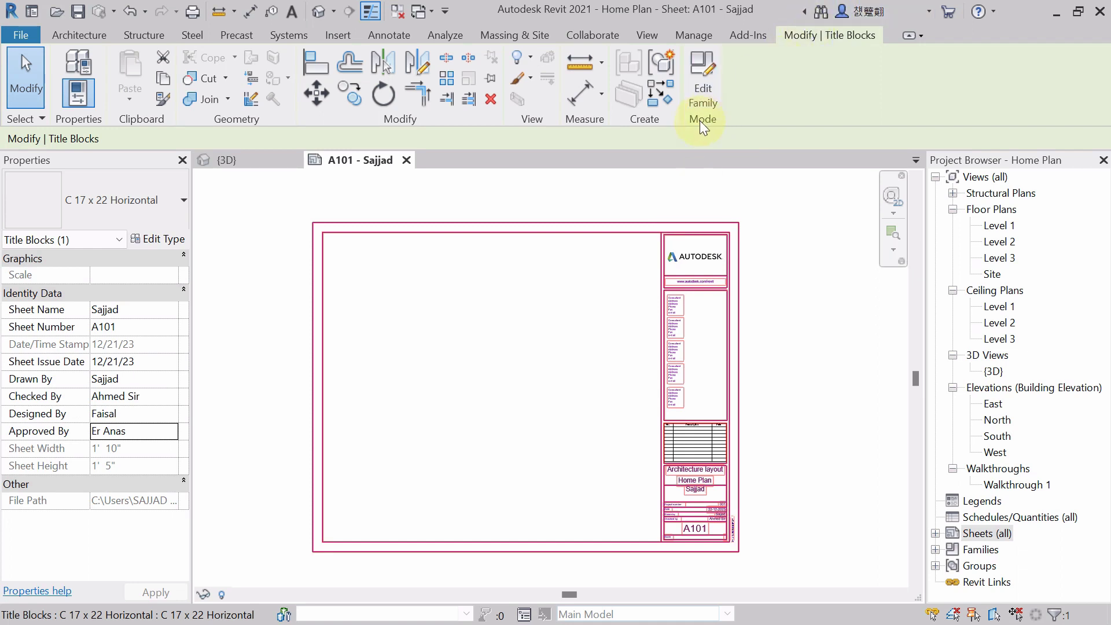
click(705, 92)
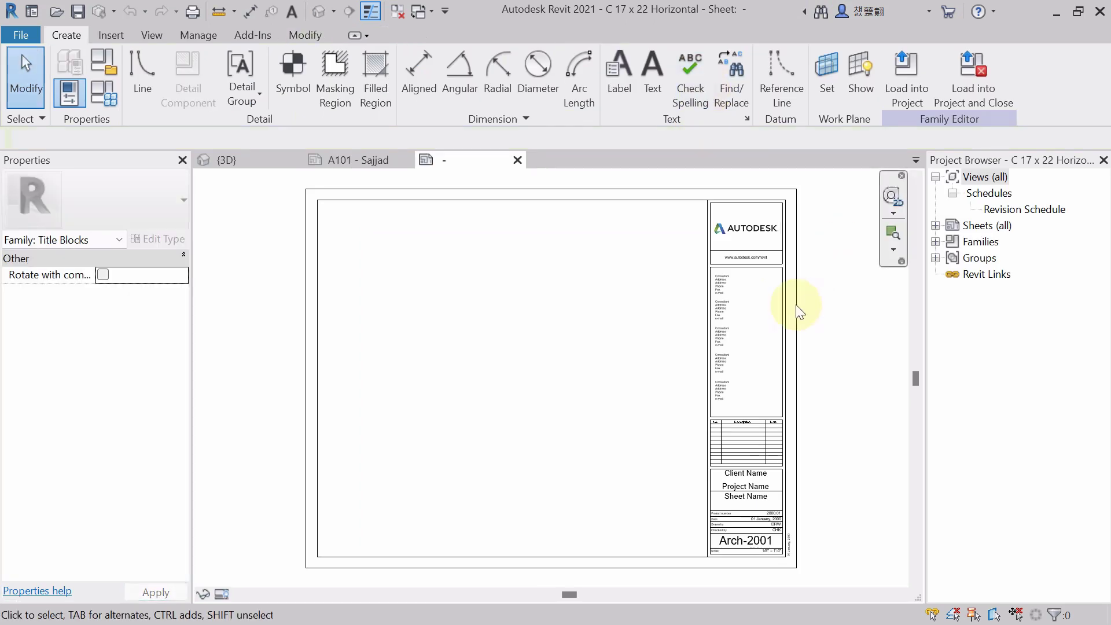
scroll(620, 308, down, 1)
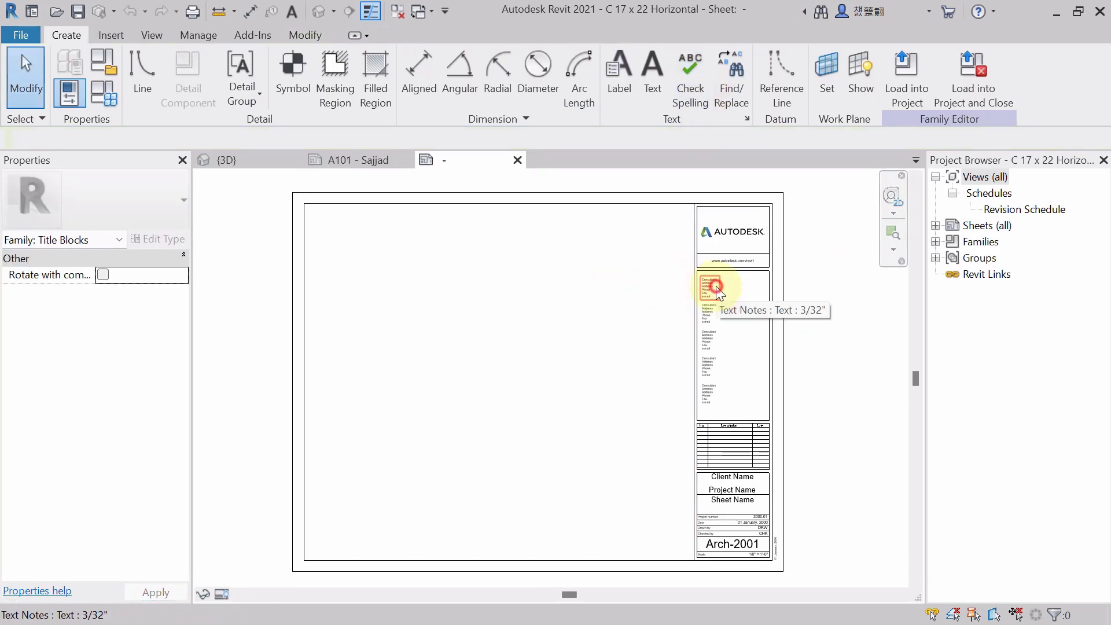
Delete the five consultant text notes and the web address note from the title block family.
click(716, 286)
scroll(716, 293, up, 3)
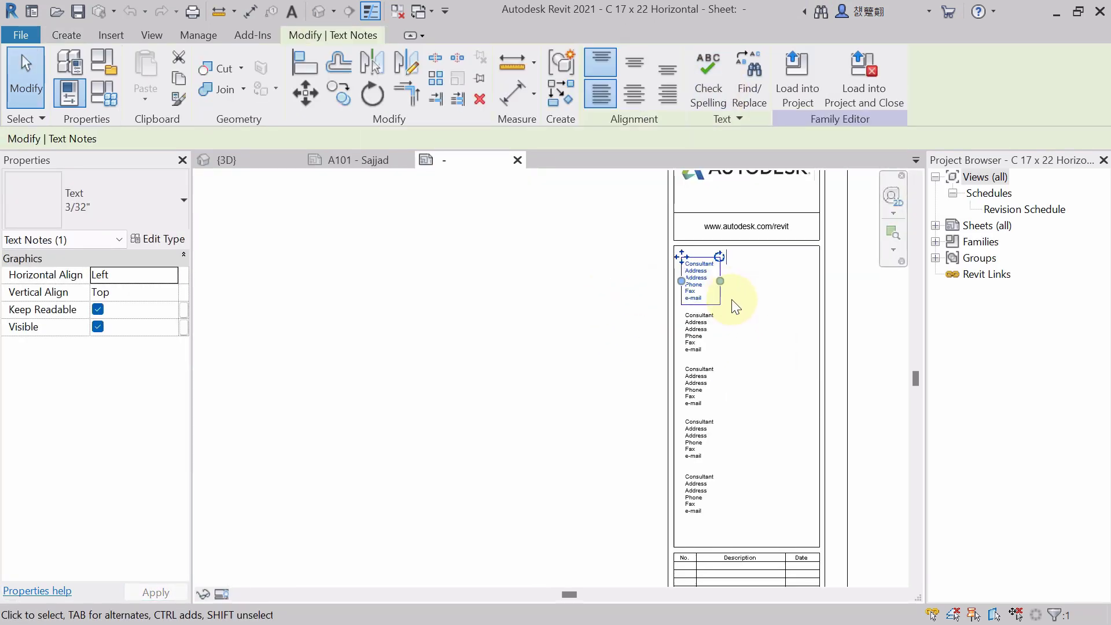
key(Delete)
click(715, 325)
key(Delete)
click(717, 379)
key(Delete)
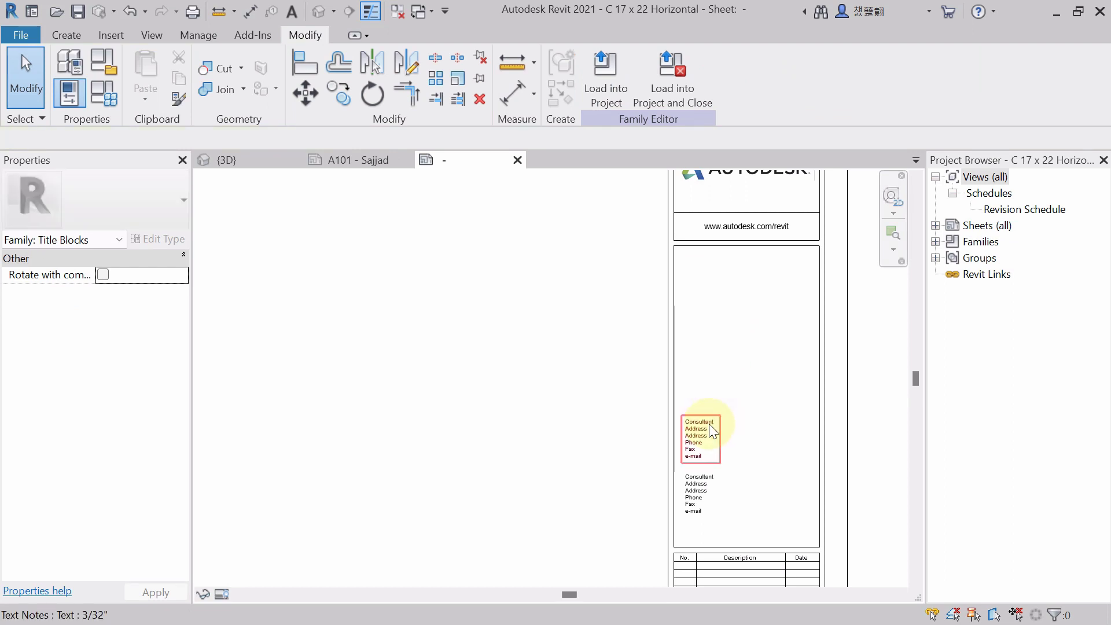
click(709, 424)
key(Delete)
click(710, 487)
key(Delete)
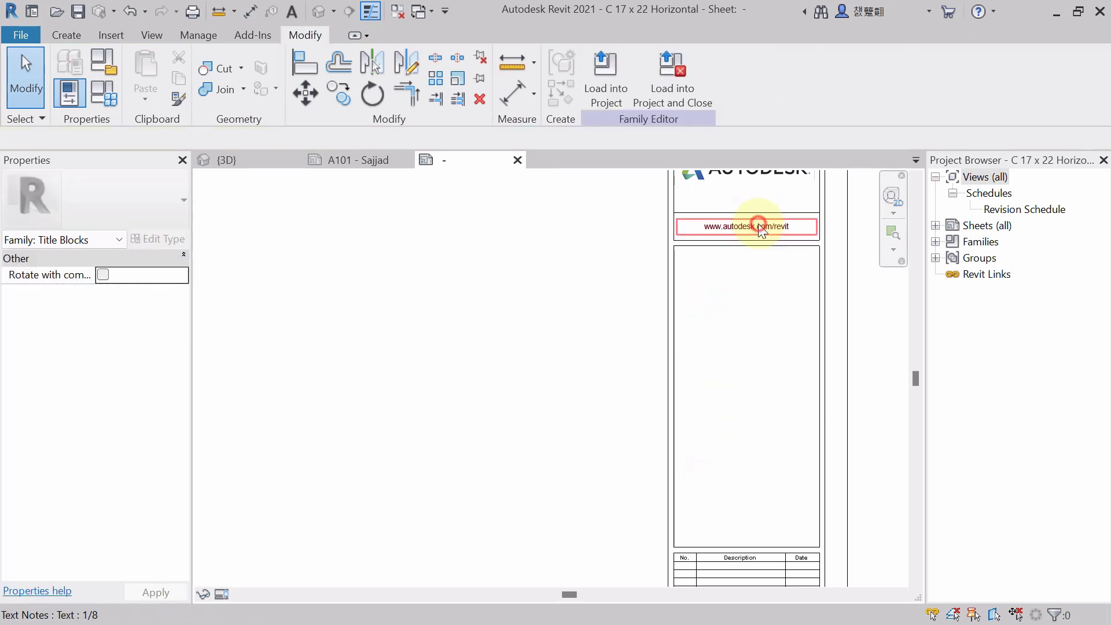
click(759, 227)
key(Delete)
Examine the revision schedule and the remaining labels in the title block family.
scroll(733, 321, down, 3)
middle_drag(734, 321, 777, 242)
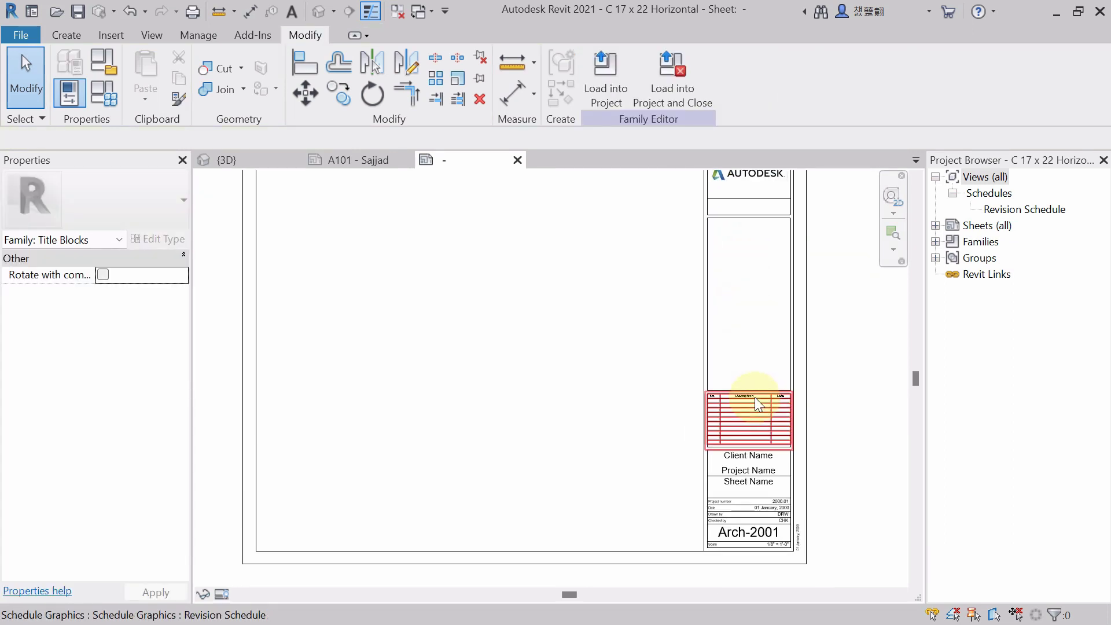
scroll(807, 446, up, 5)
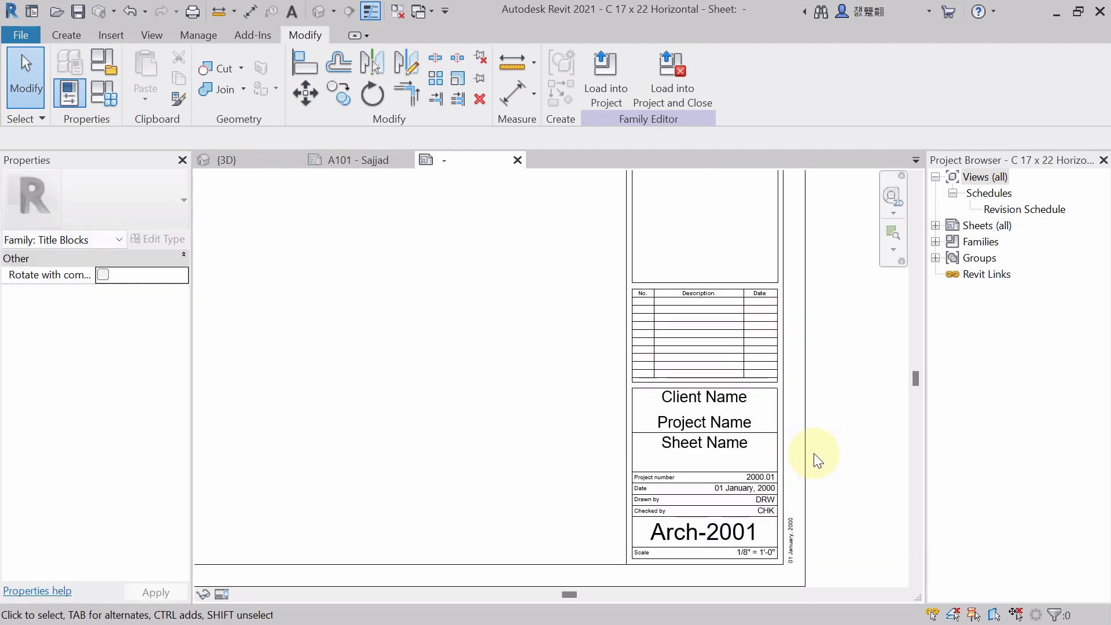
scroll(829, 449, down, 4)
scroll(782, 397, down, 2)
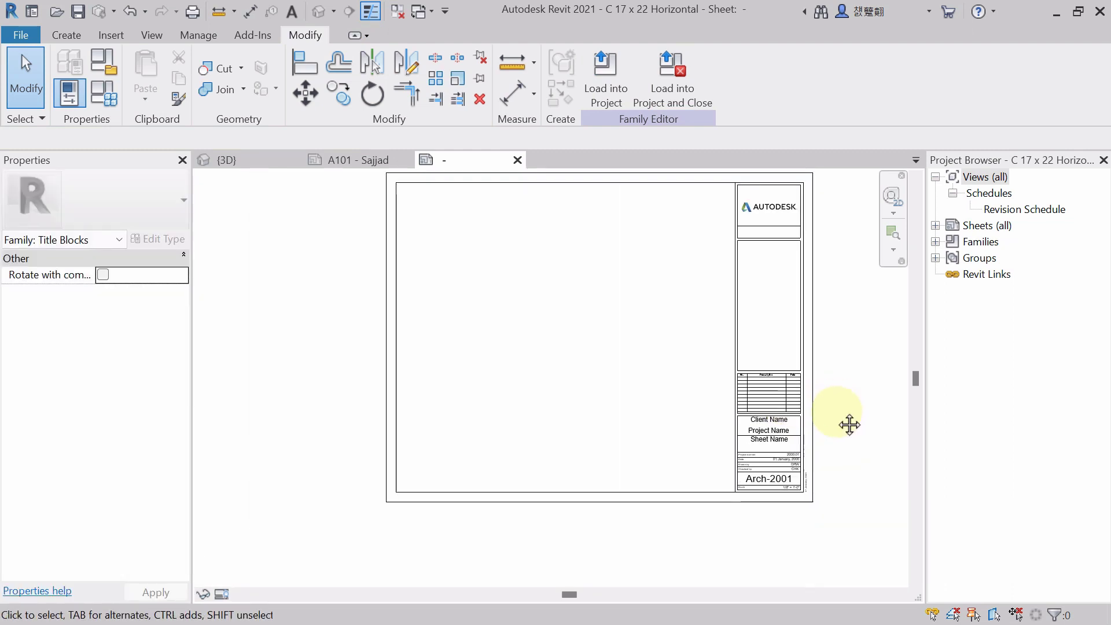
middle_drag(849, 425, 821, 449)
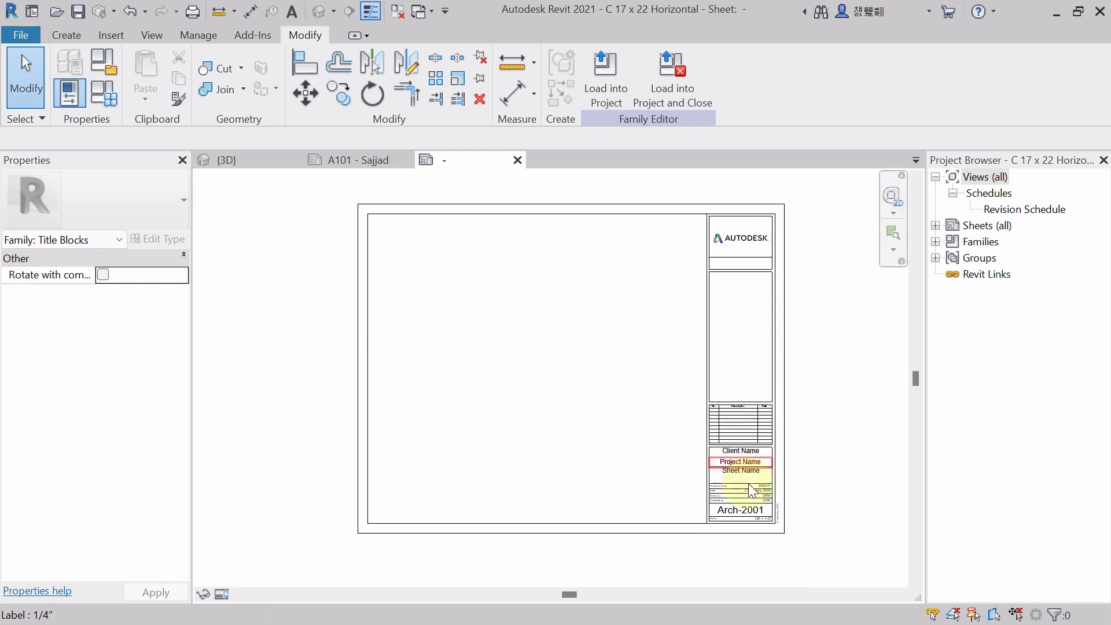
Set the horizontal alignment of the Project Name label to Right and apply it.
scroll(786, 454, up, 3)
scroll(731, 454, up, 3)
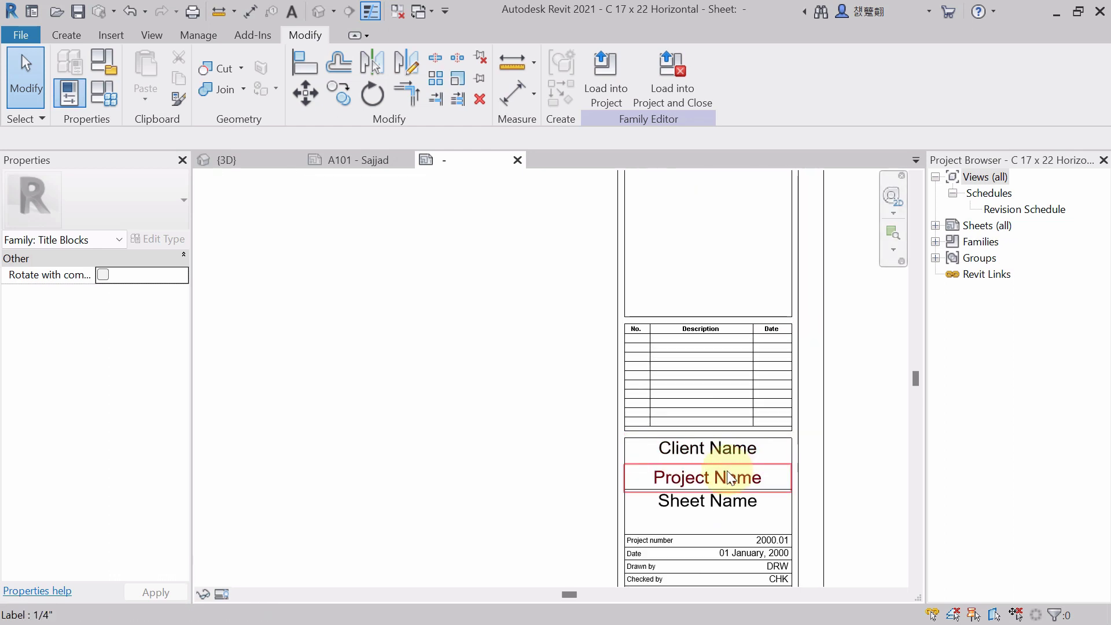
click(728, 477)
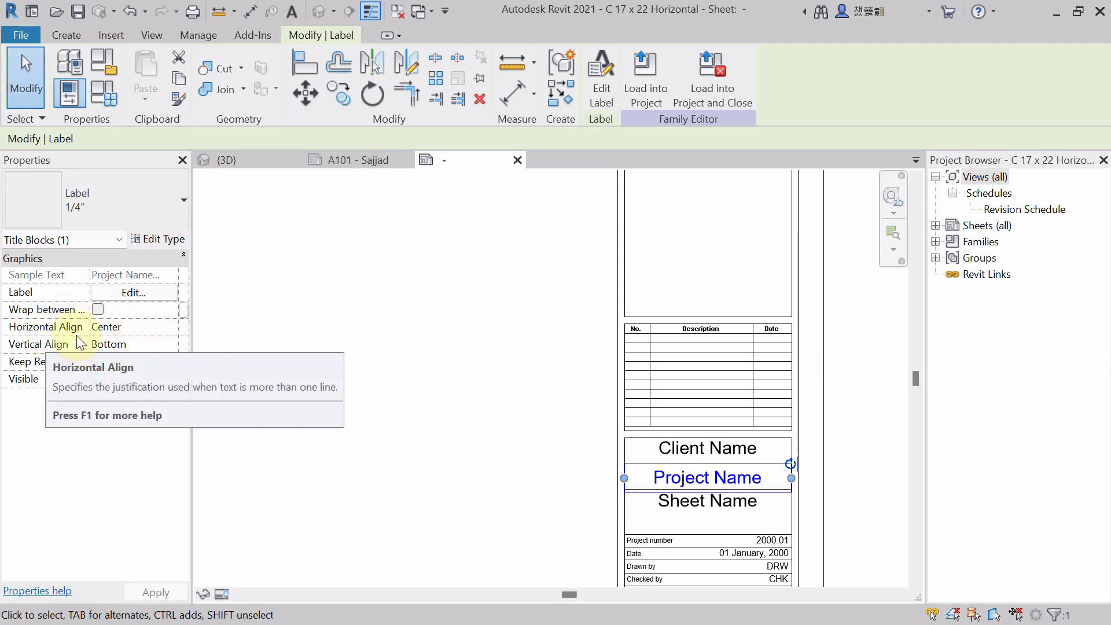
click(170, 330)
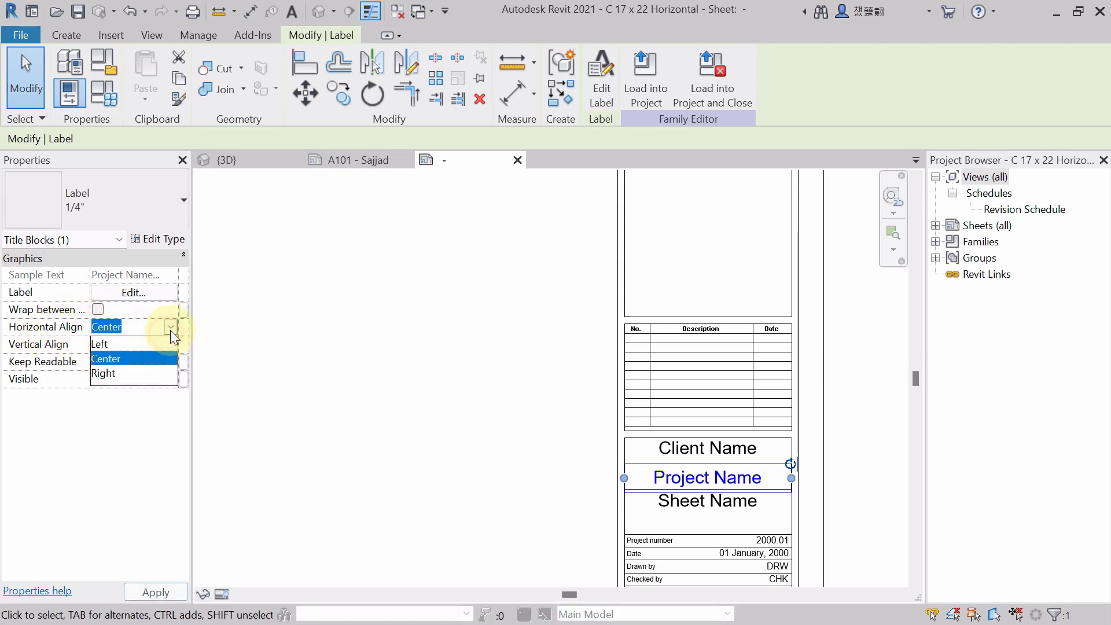
click(106, 374)
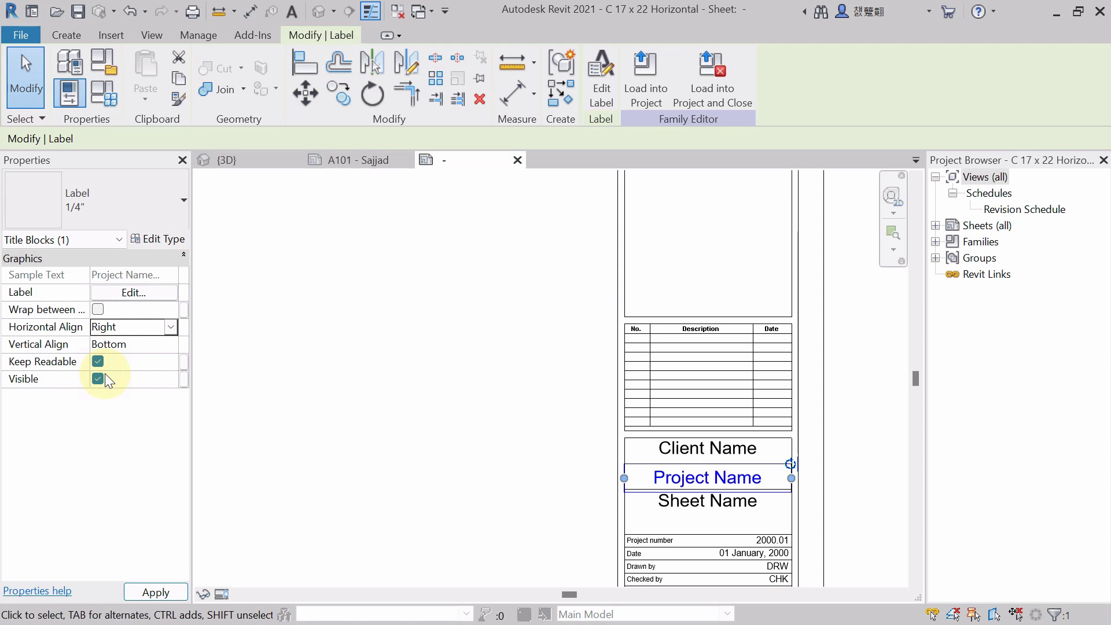
click(155, 592)
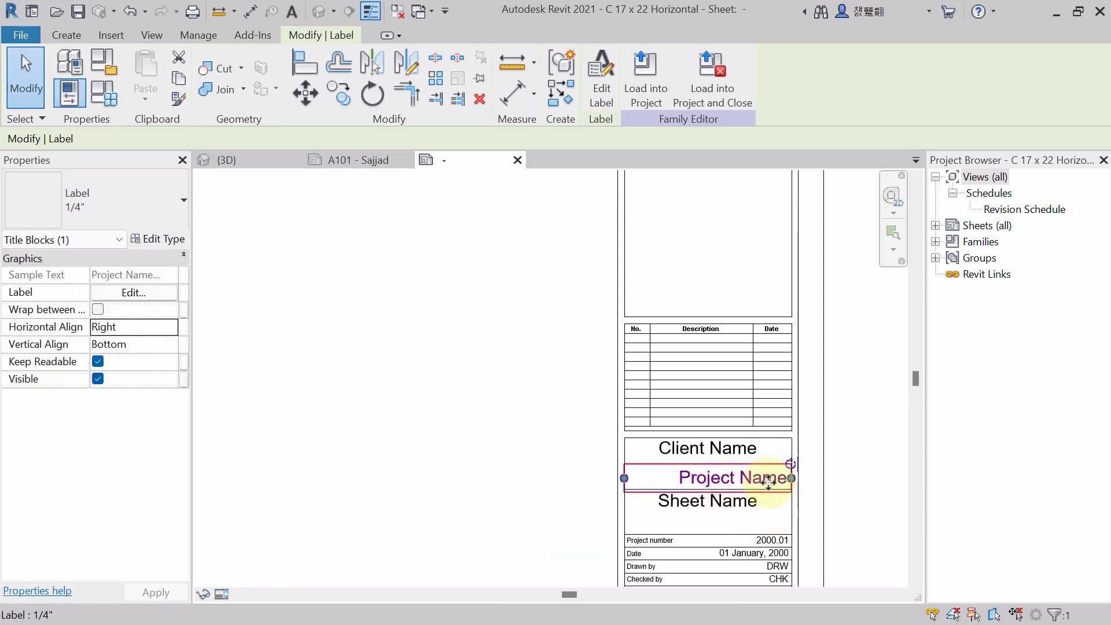
Set the horizontal alignment of the Project Name label back to Center, apply it and deselect the label.
click(180, 327)
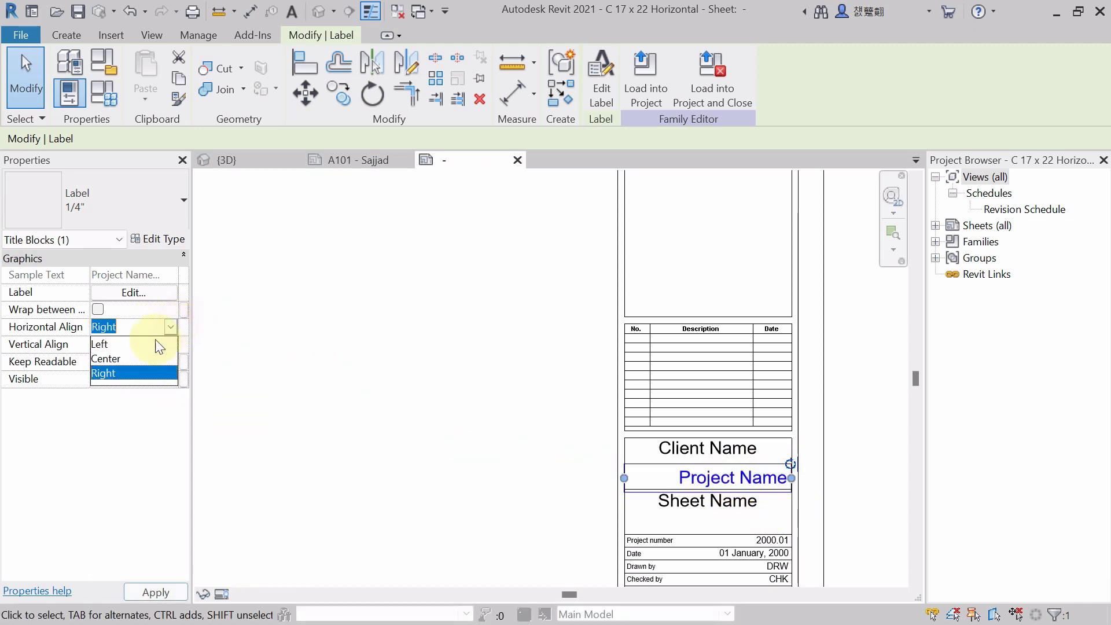
click(105, 361)
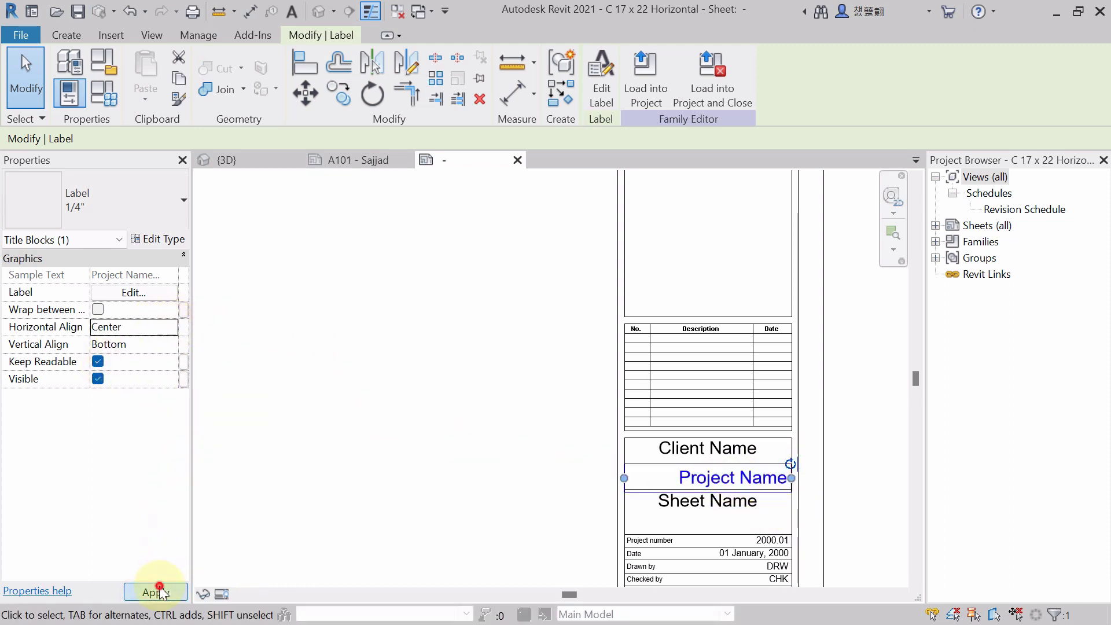
click(152, 591)
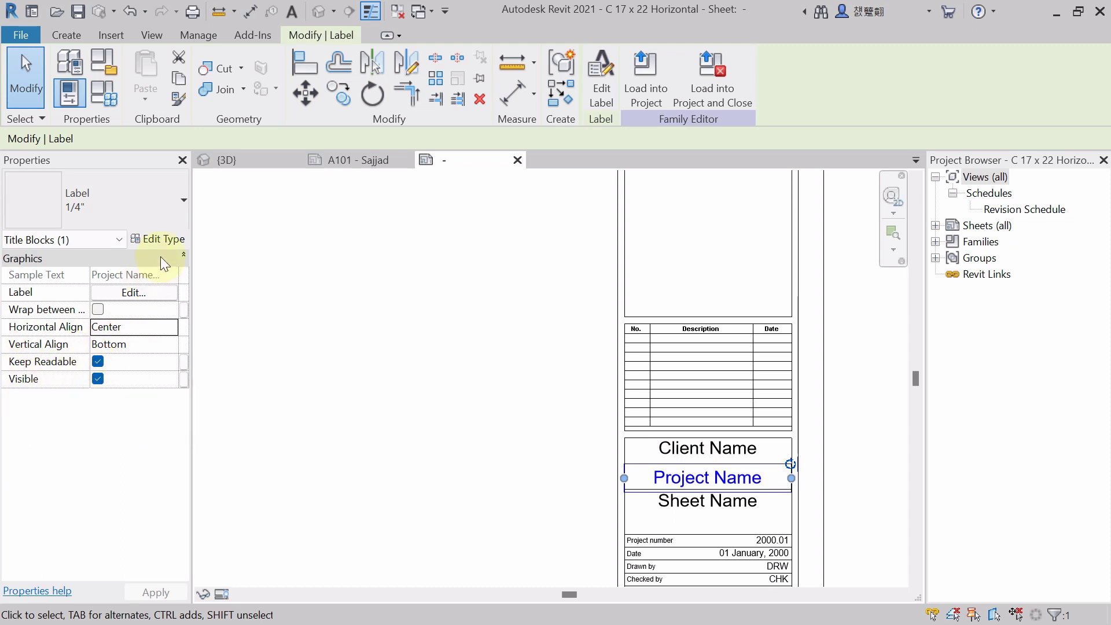
click(552, 446)
scroll(737, 486, up, 1)
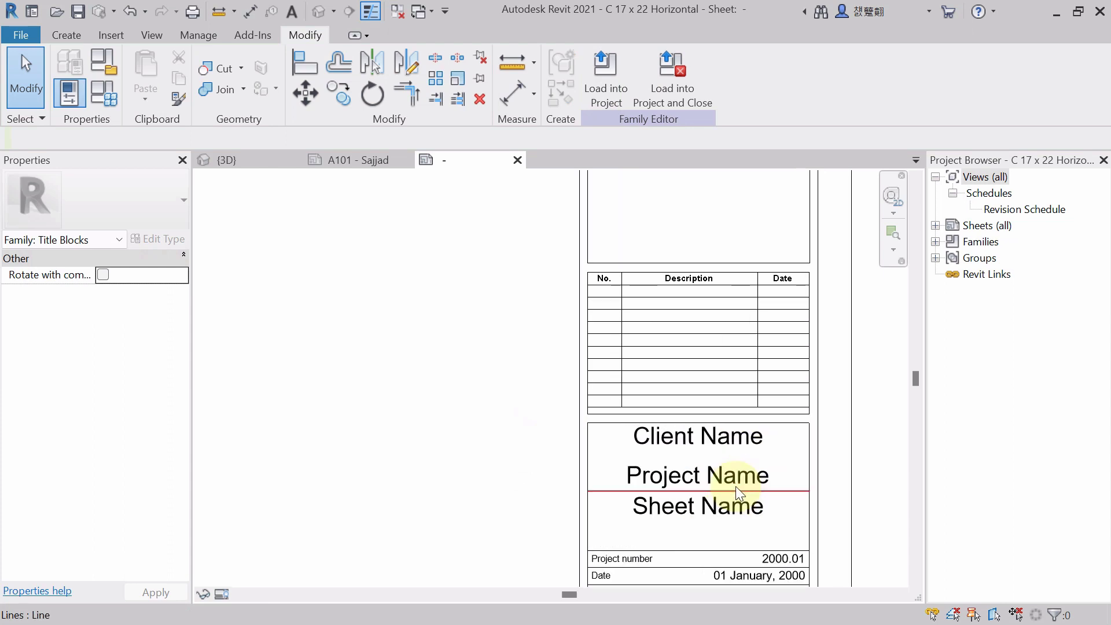
Change the text color of the Project Name label's type to Red in its type properties.
scroll(744, 475, up, 1)
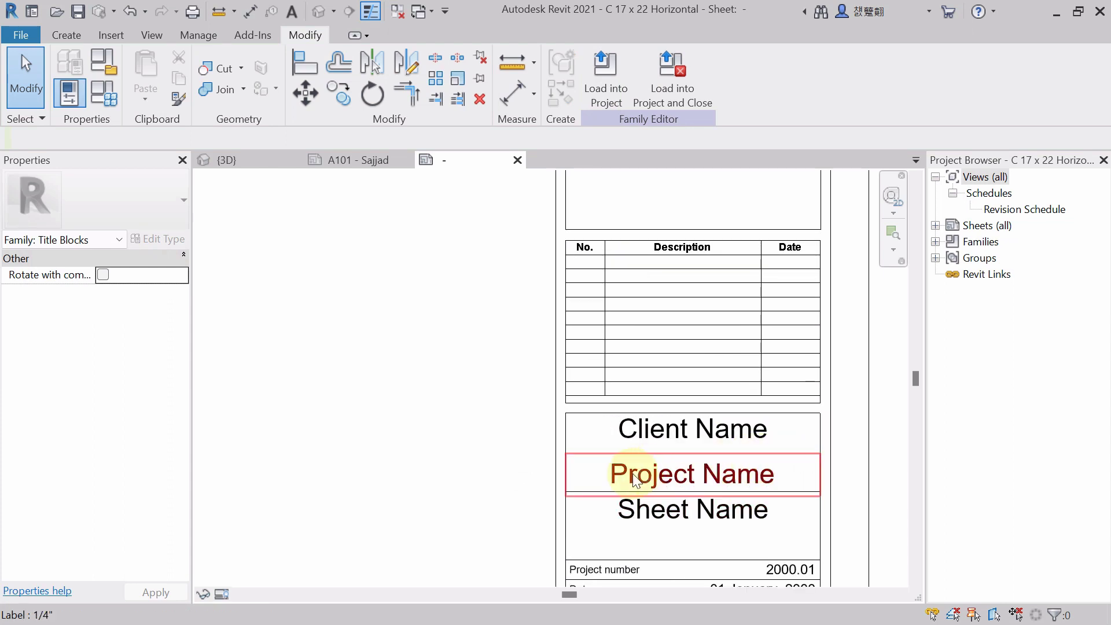
click(749, 456)
scroll(748, 456, down, 1)
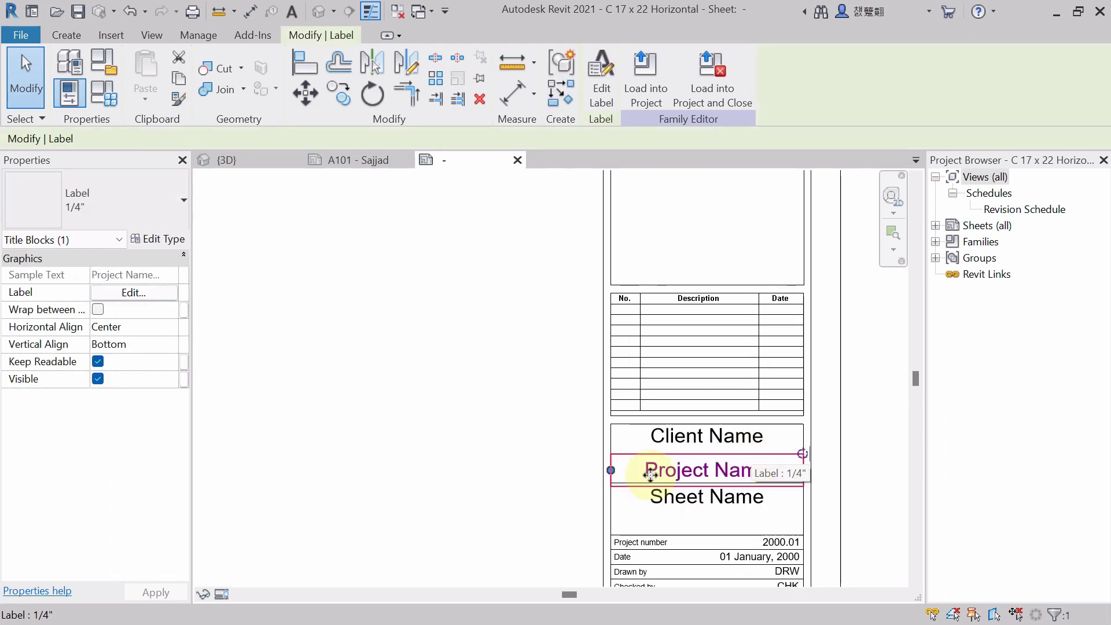
click(154, 241)
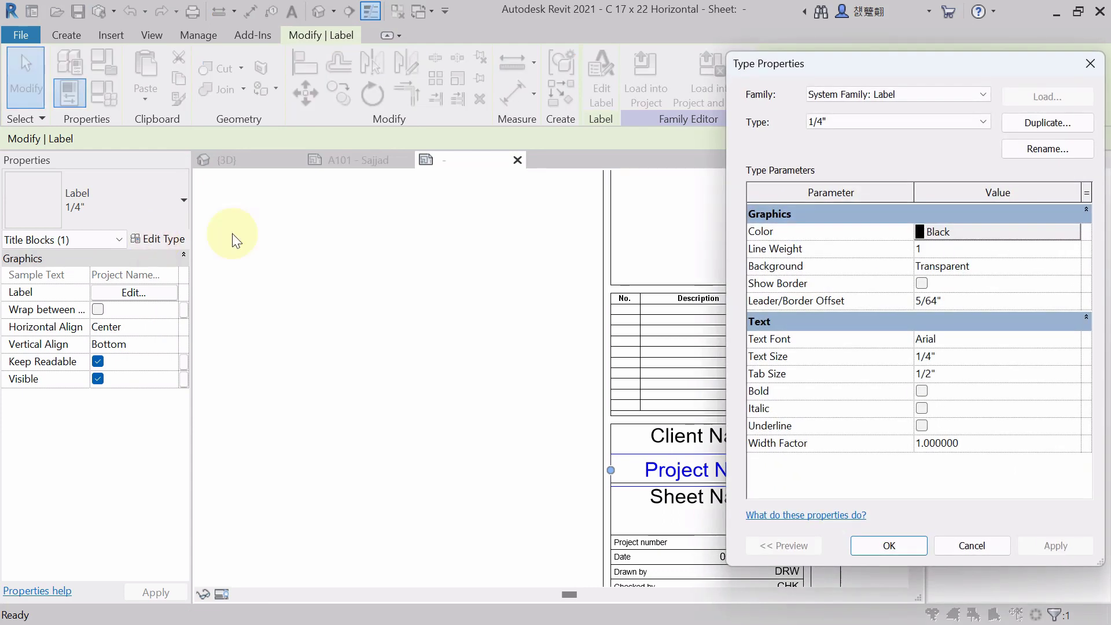
drag(851, 60, 177, 81)
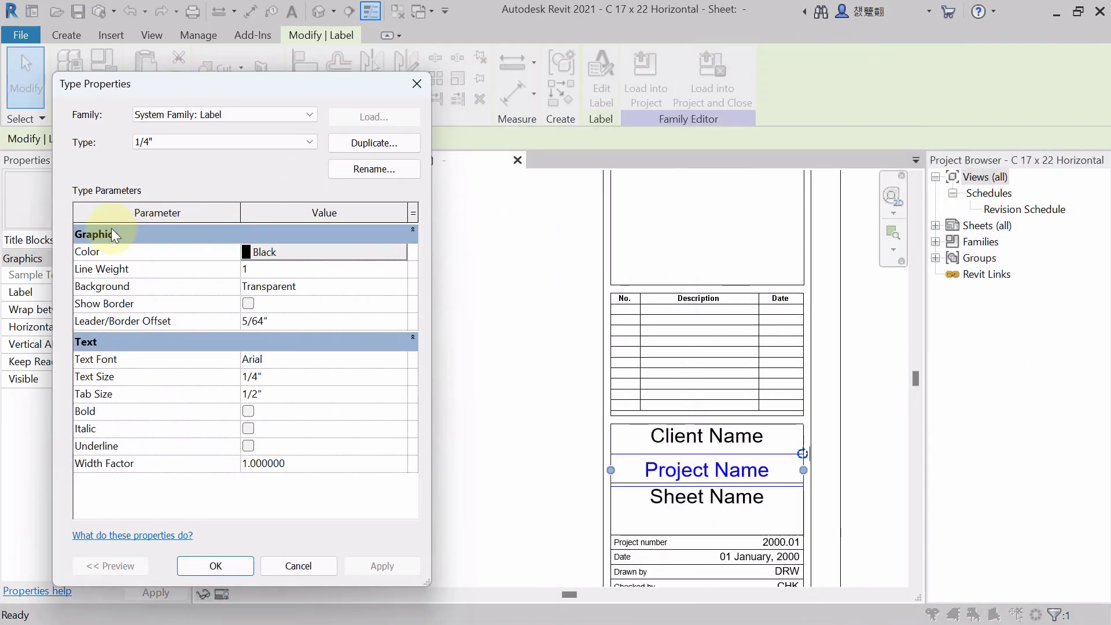
click(303, 255)
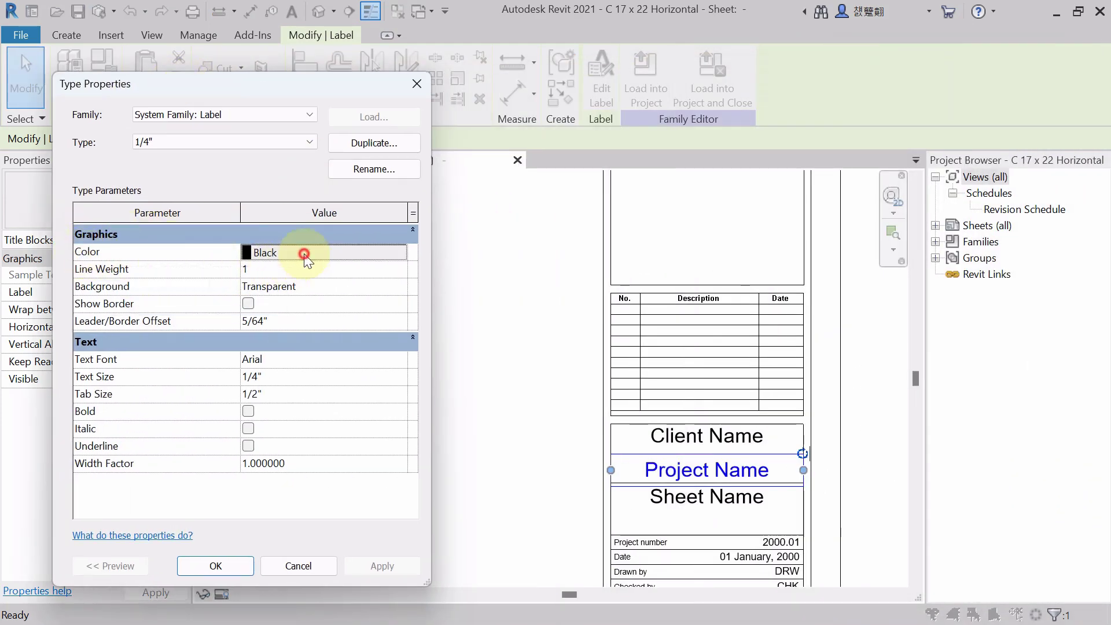
click(130, 351)
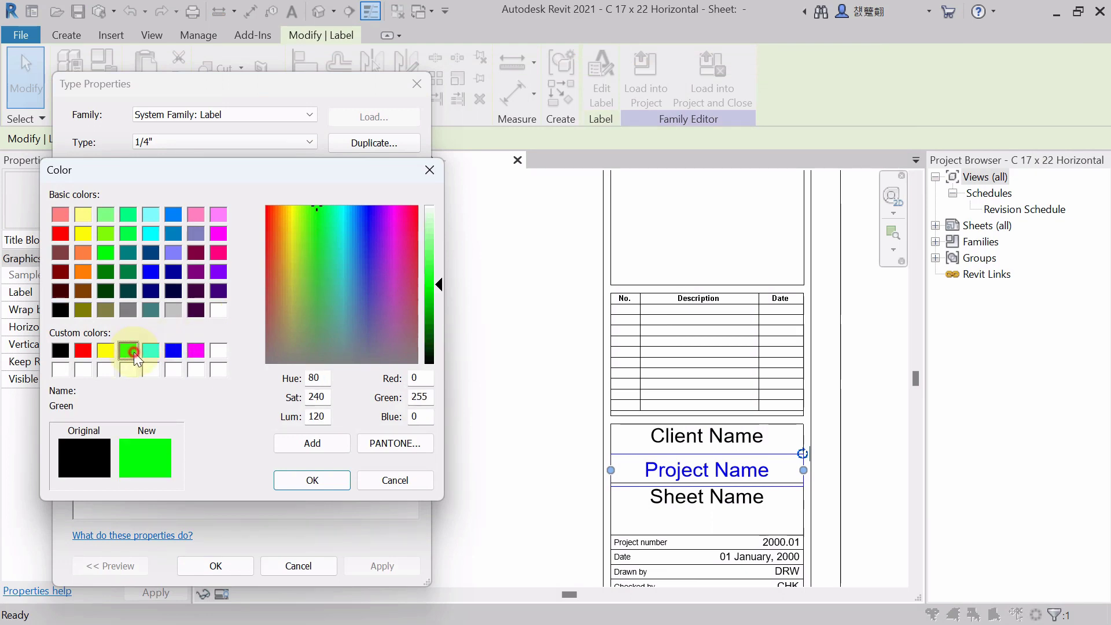
click(83, 351)
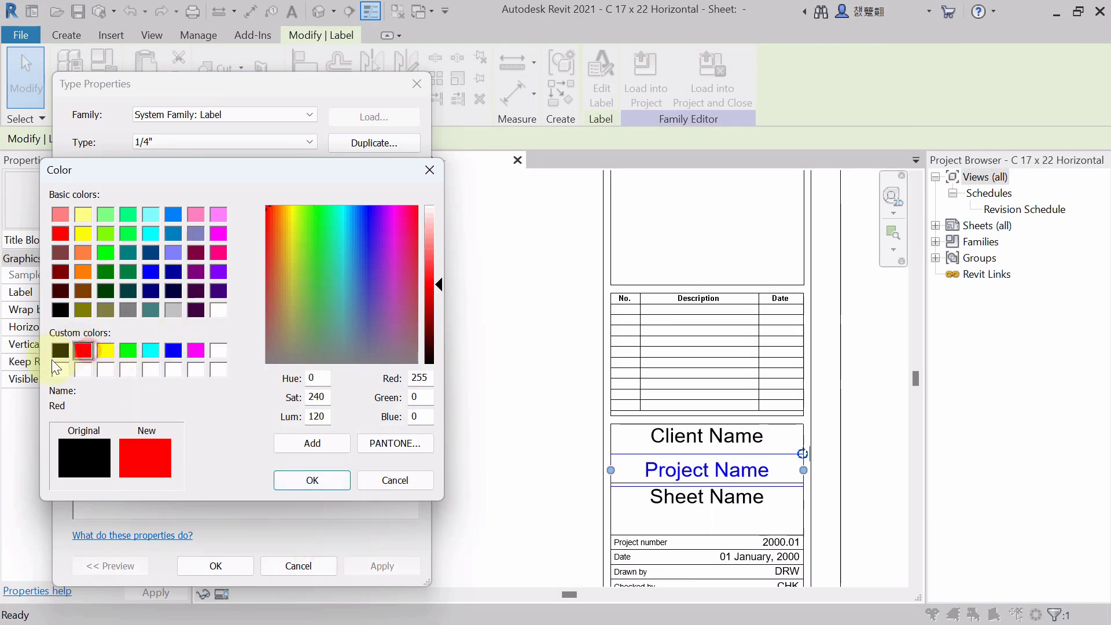
click(337, 485)
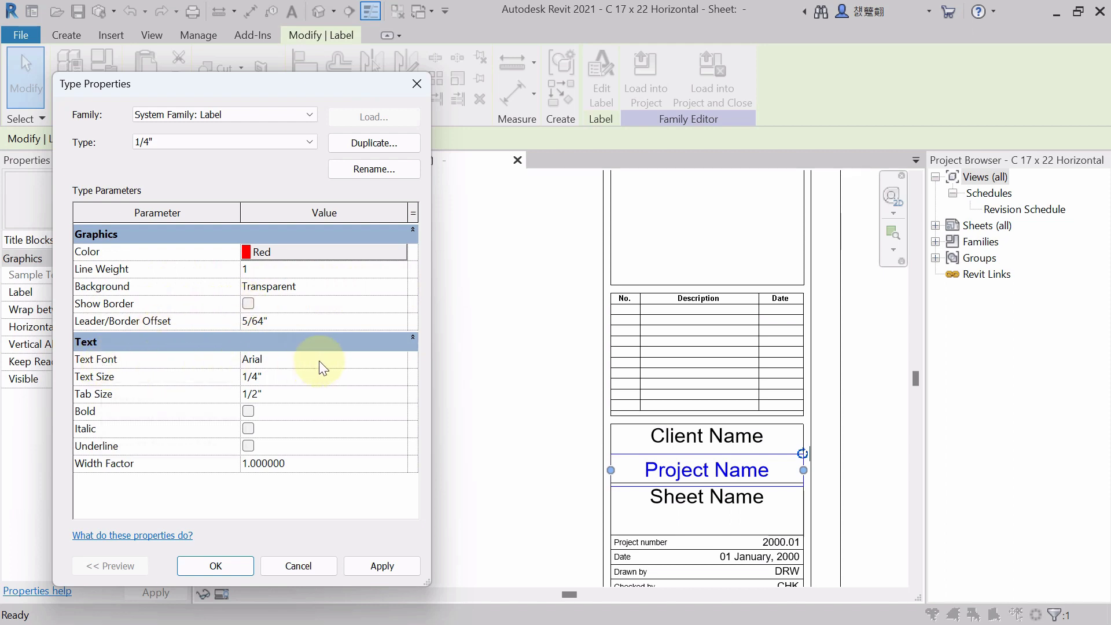
Make the Project Name label's type bold, apply the type changes and deselect the label.
click(396, 363)
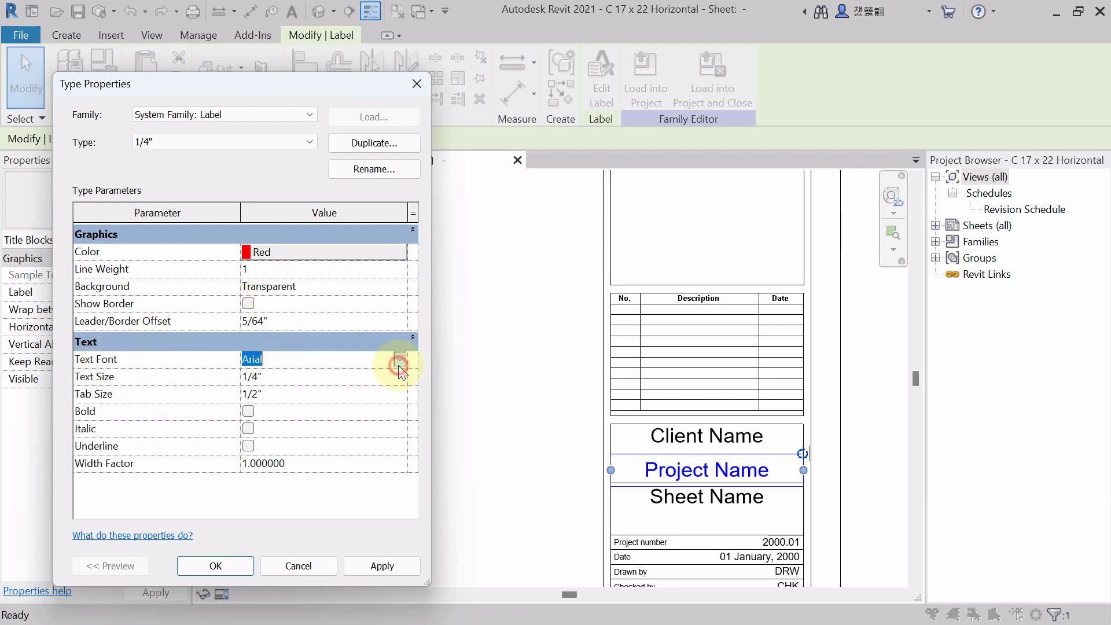
click(398, 364)
click(398, 365)
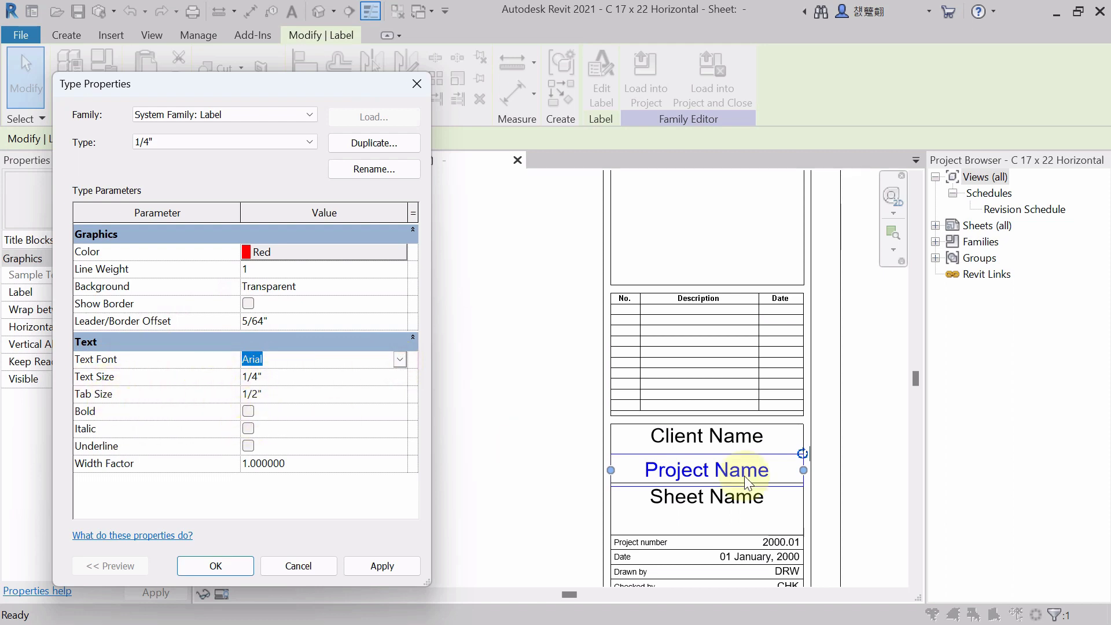
click(249, 411)
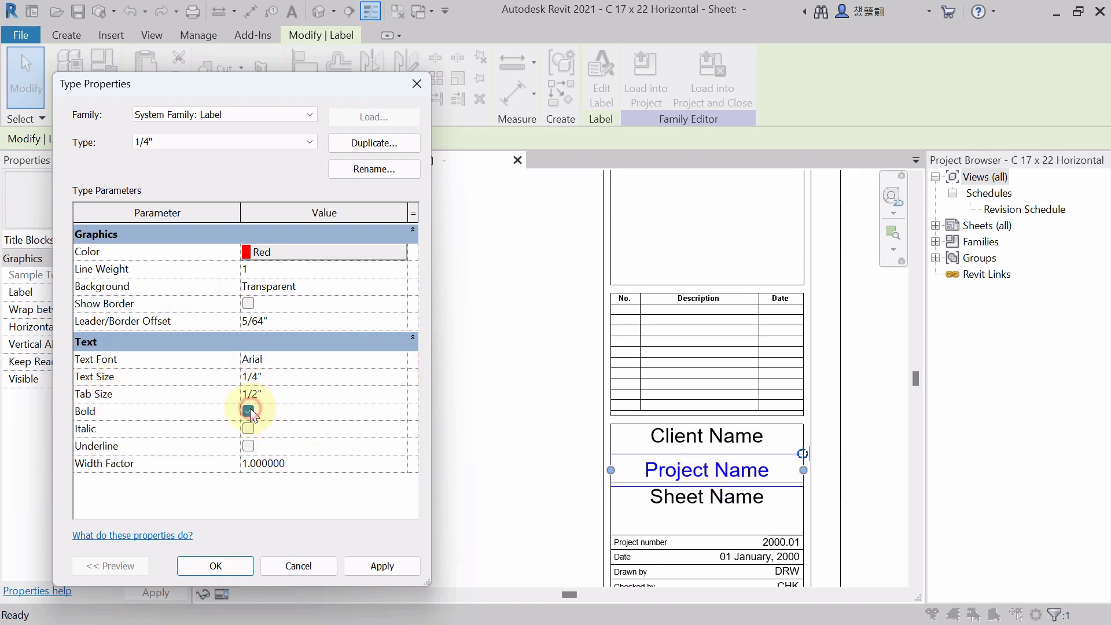
click(389, 569)
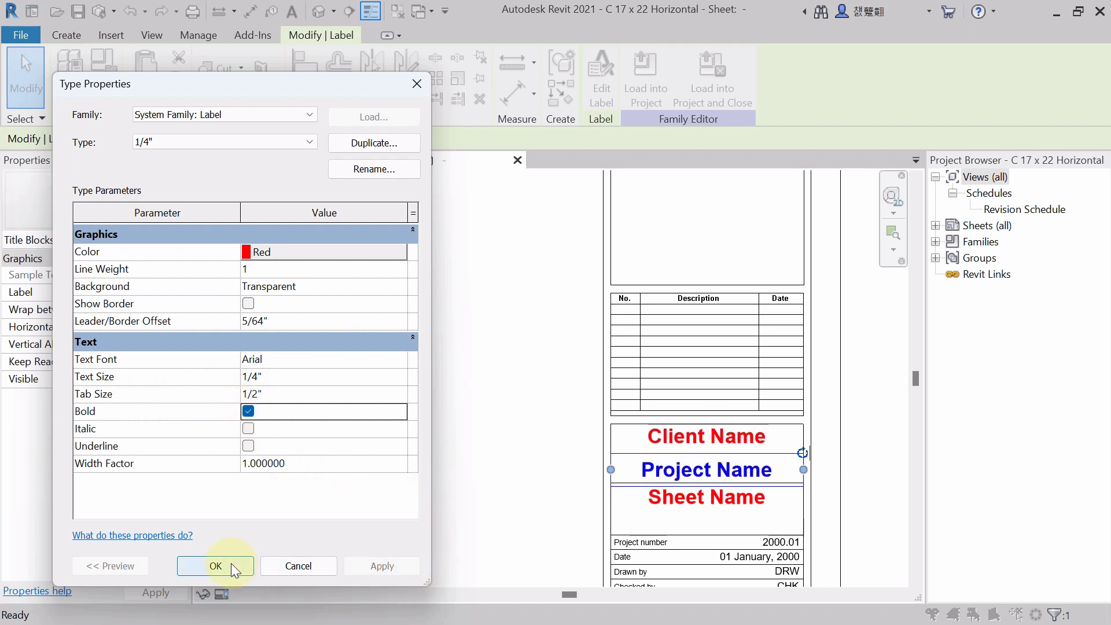
click(231, 564)
click(523, 512)
Try to load the title block family into the project and close it, saving the changes to C 17 x 22 Horizontal.
scroll(523, 512, down, 2)
middle_drag(536, 475, 496, 504)
scroll(452, 474, down, 1)
scroll(397, 427, down, 1)
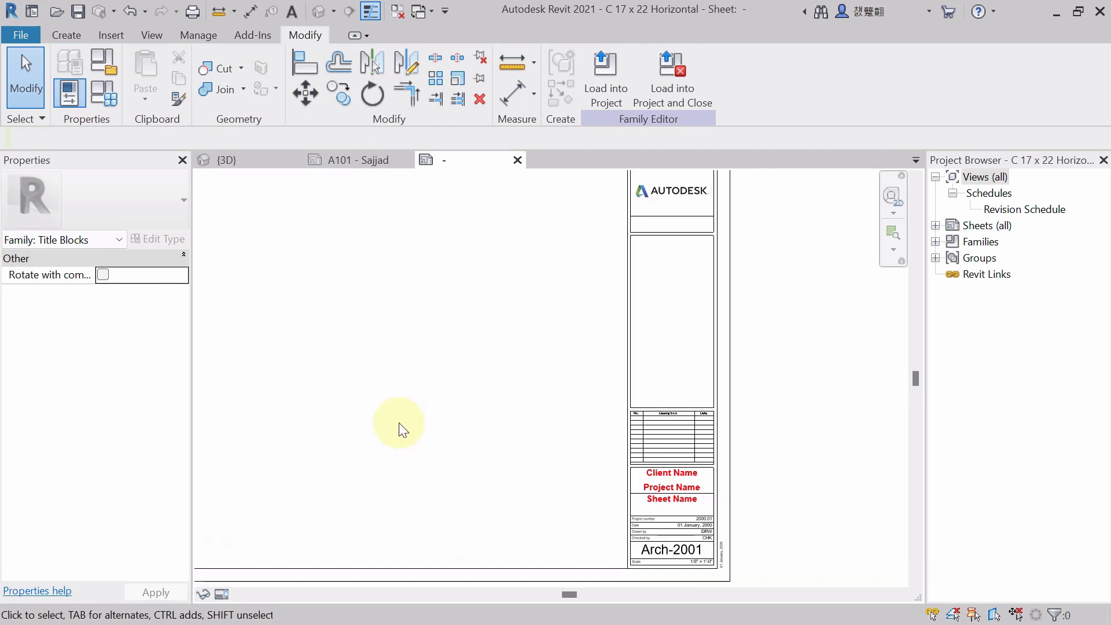
scroll(367, 392, down, 1)
middle_drag(367, 392, 471, 382)
scroll(471, 381, up, 1)
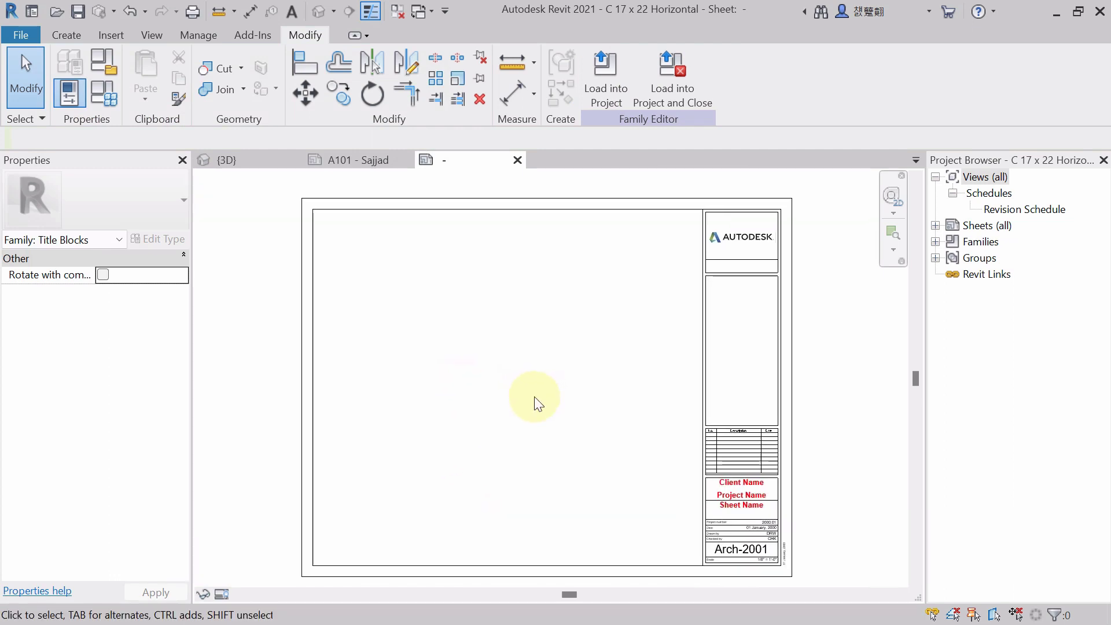
click(664, 95)
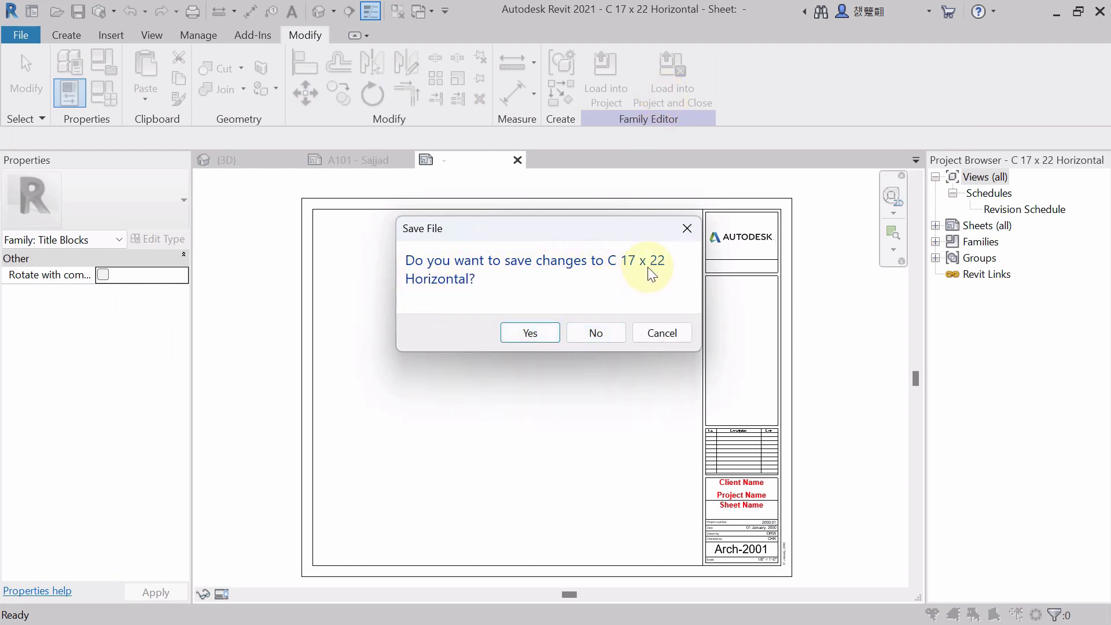
click(528, 331)
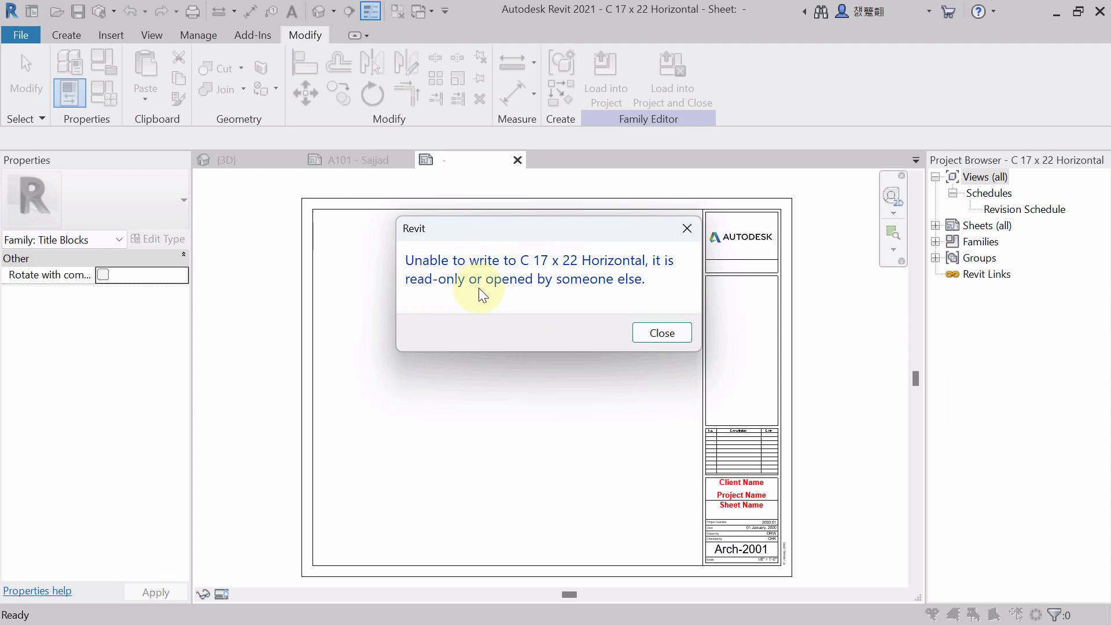
click(662, 333)
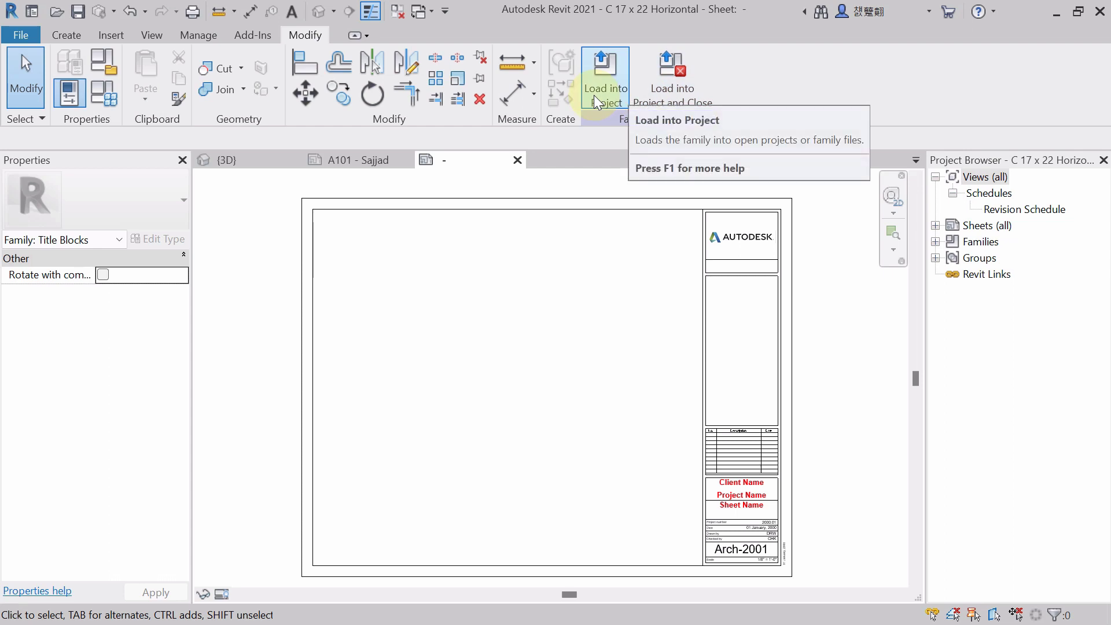
Load the title block family into the Home Plan project, overwriting the existing version.
click(594, 95)
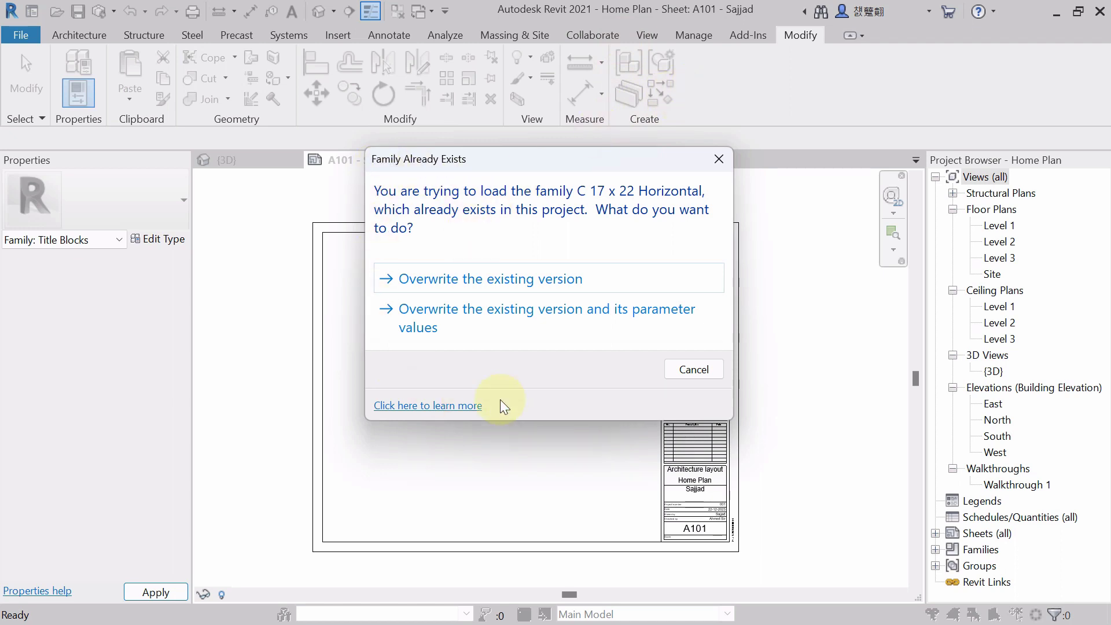
click(438, 281)
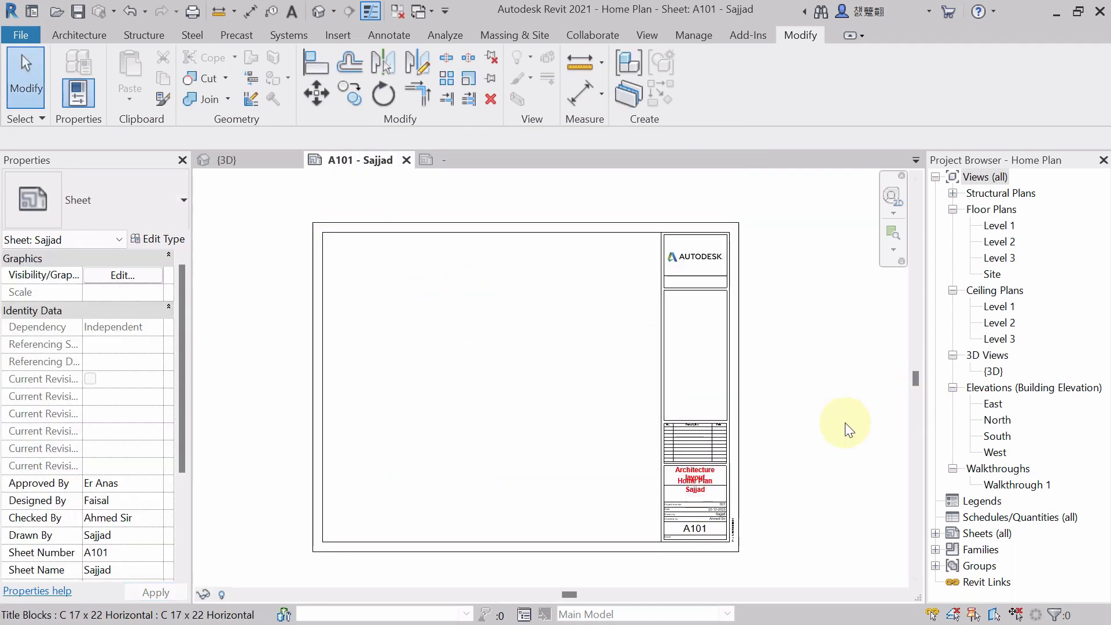
scroll(690, 525, up, 5)
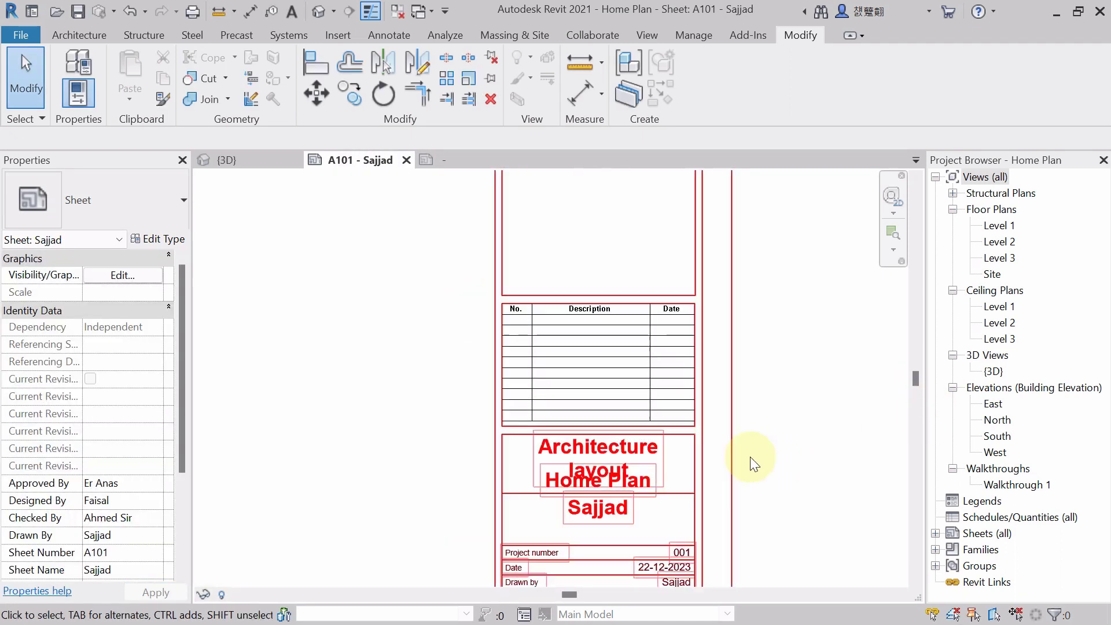
click(607, 448)
click(648, 453)
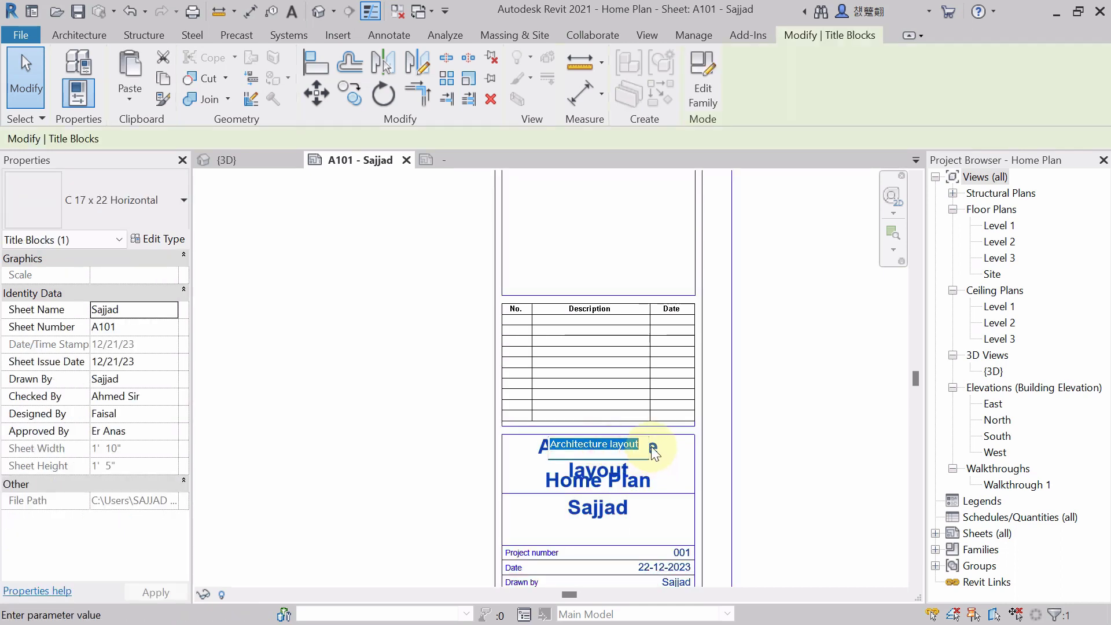
click(803, 453)
click(804, 452)
scroll(803, 463, down, 3)
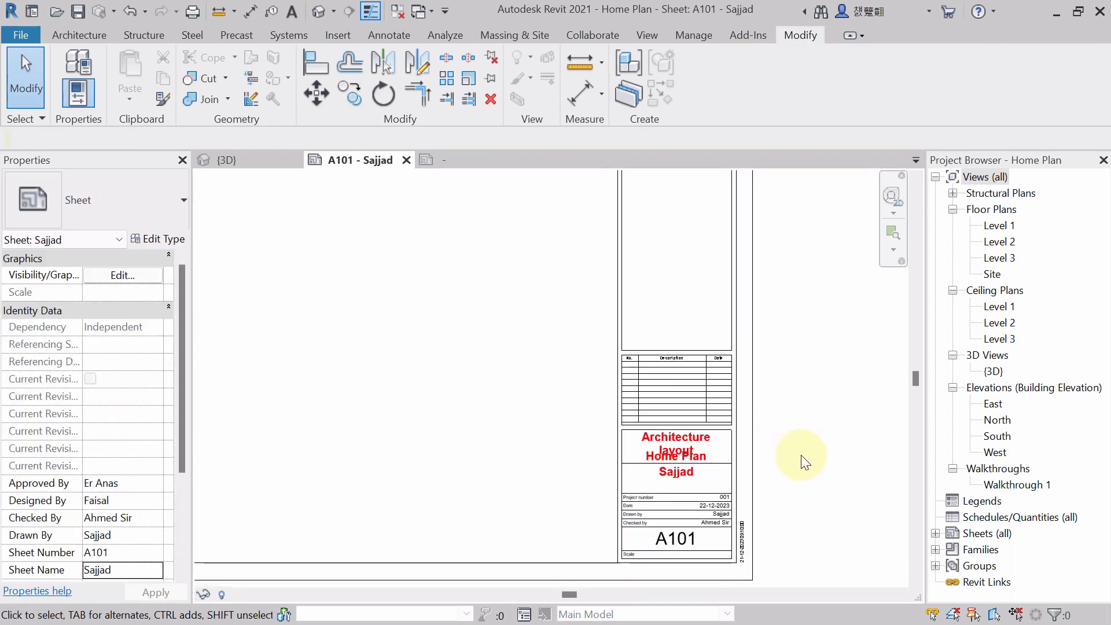
scroll(703, 422, up, 5)
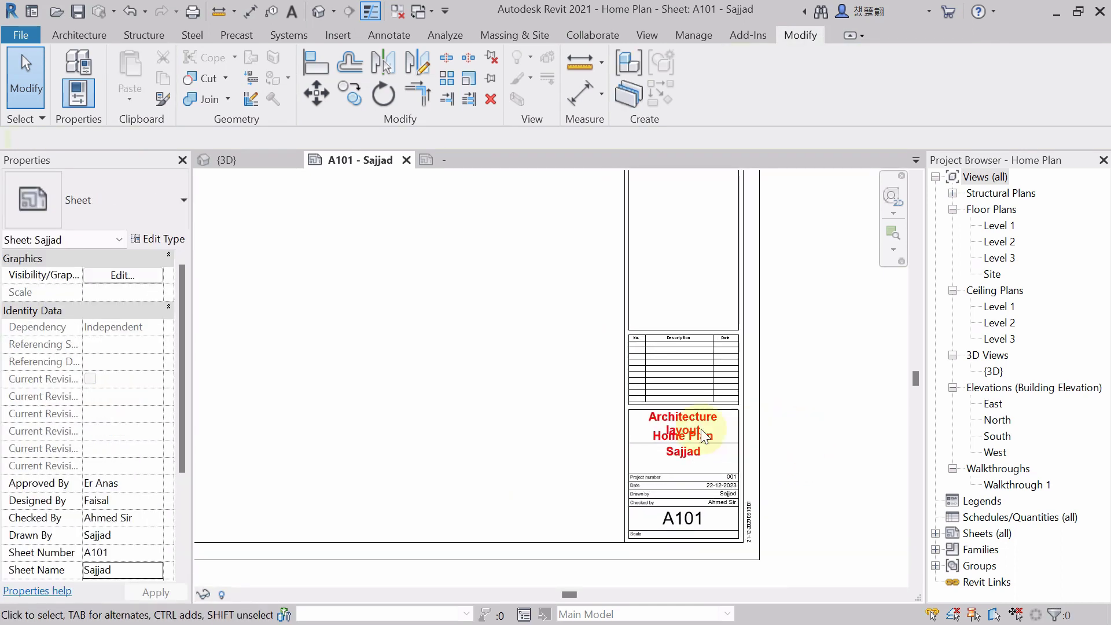
click(677, 411)
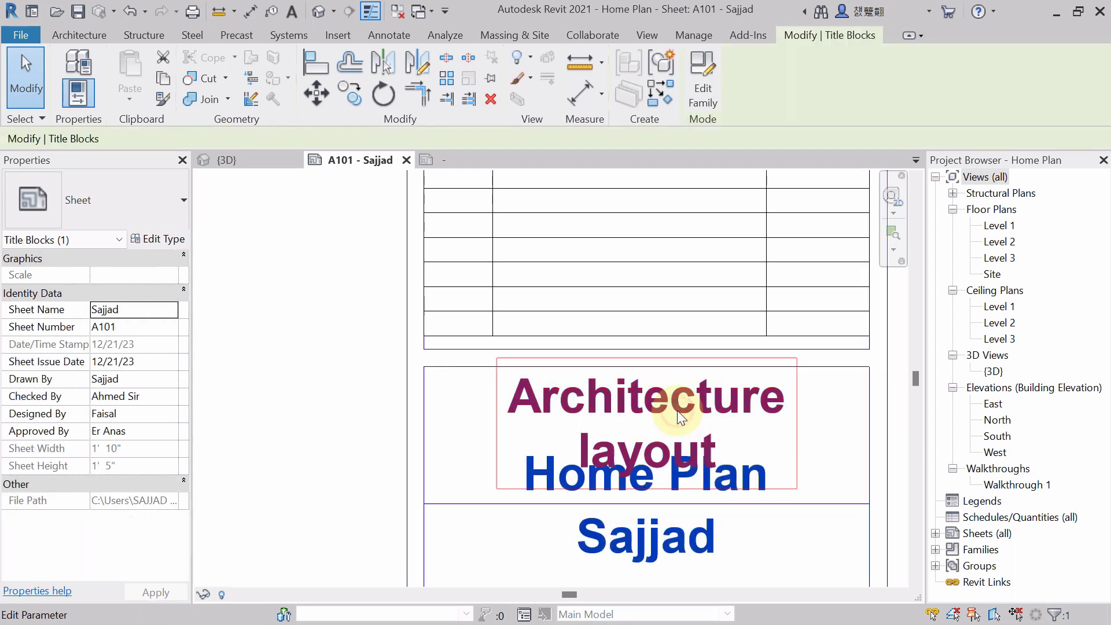
click(786, 454)
key(Escape)
key(Escape)
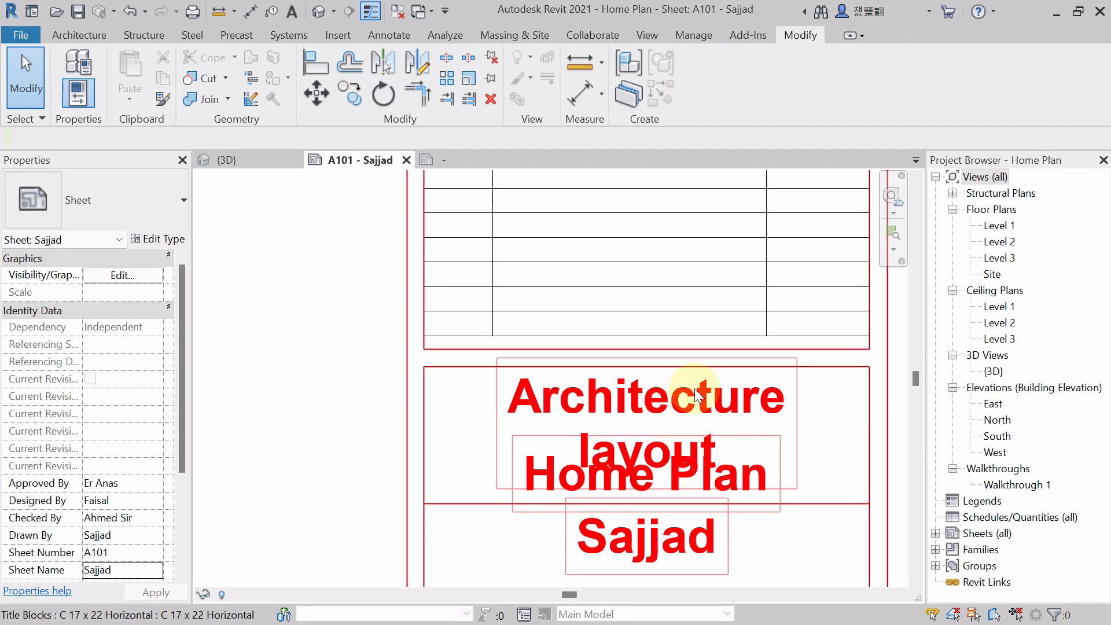
Shorten the client name in the sheet's title block to "Architecture" and deselect the title block.
click(696, 391)
click(696, 392)
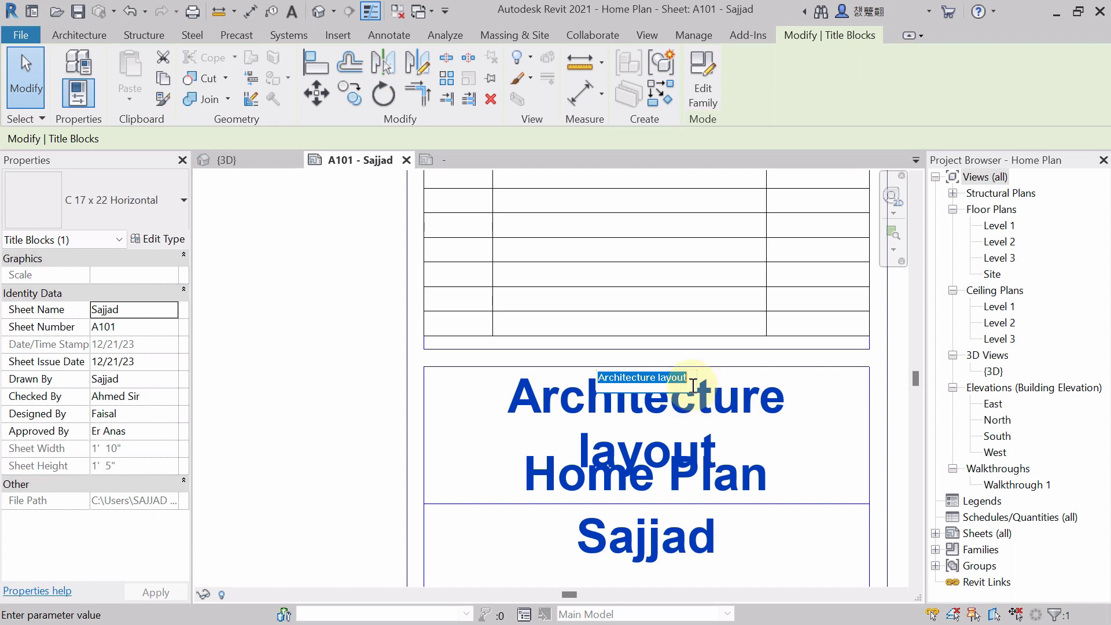
click(693, 386)
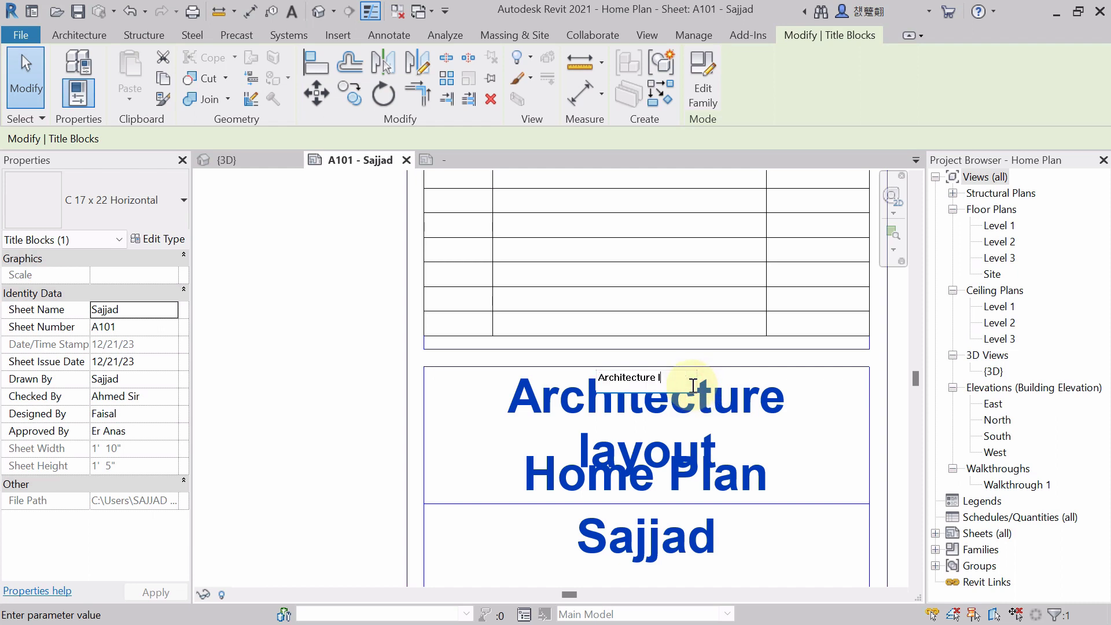
click(450, 474)
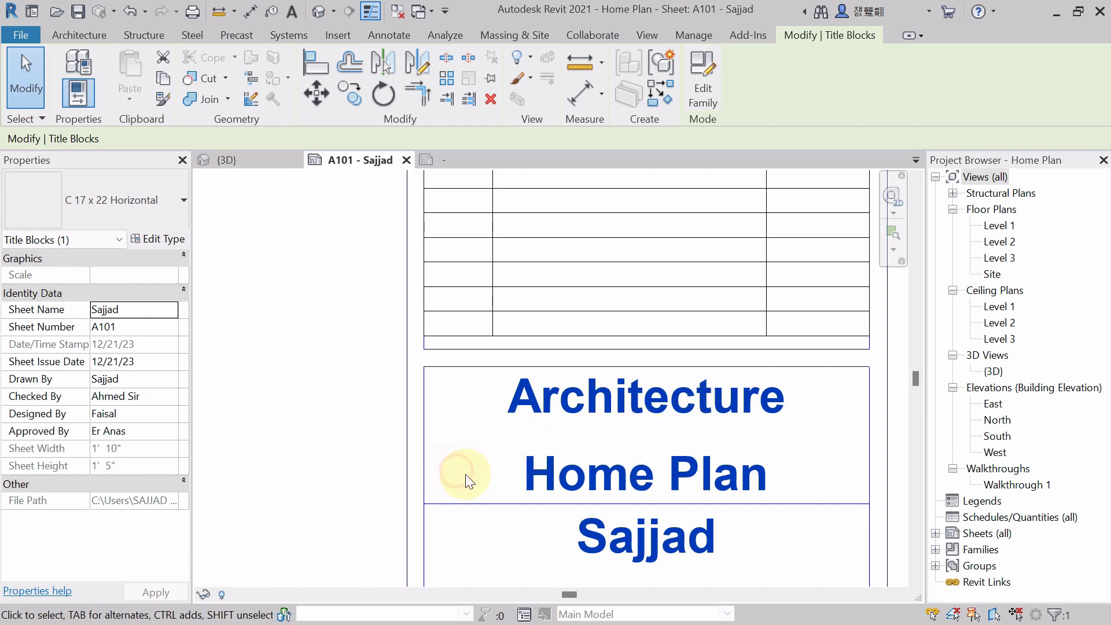
scroll(559, 433, down, 1)
scroll(763, 471, down, 3)
key(Escape)
Review the whole A101 sheet and the 3D view of the house, ending back on the sheet.
middle_drag(838, 457, 772, 433)
scroll(772, 433, up, 2)
scroll(735, 397, down, 3)
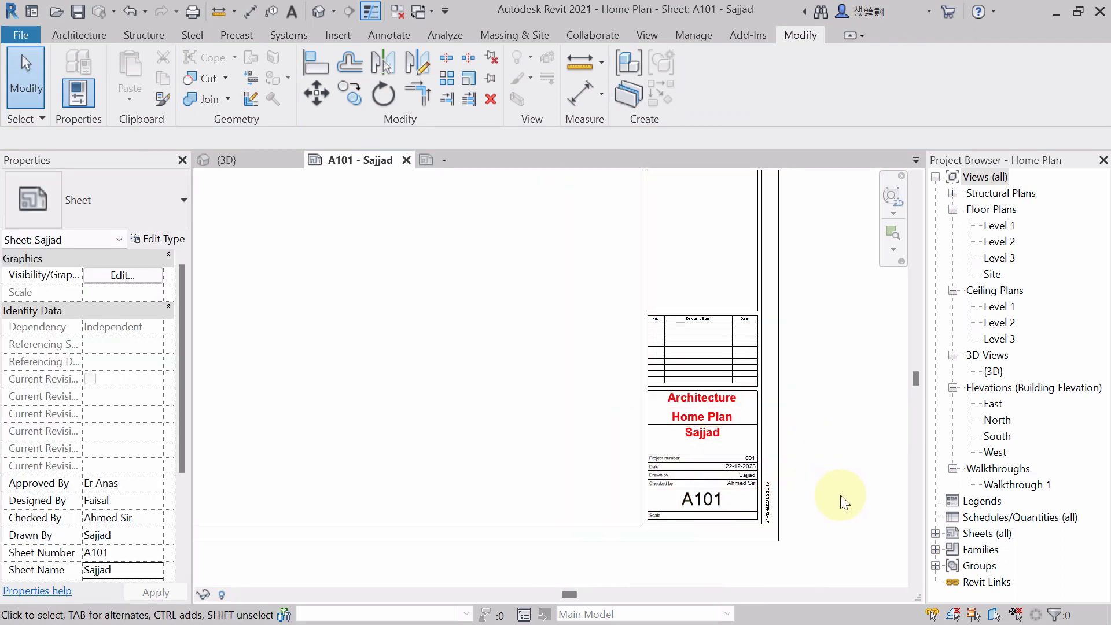
scroll(840, 495, down, 3)
middle_drag(856, 402, 817, 443)
scroll(817, 444, up, 1)
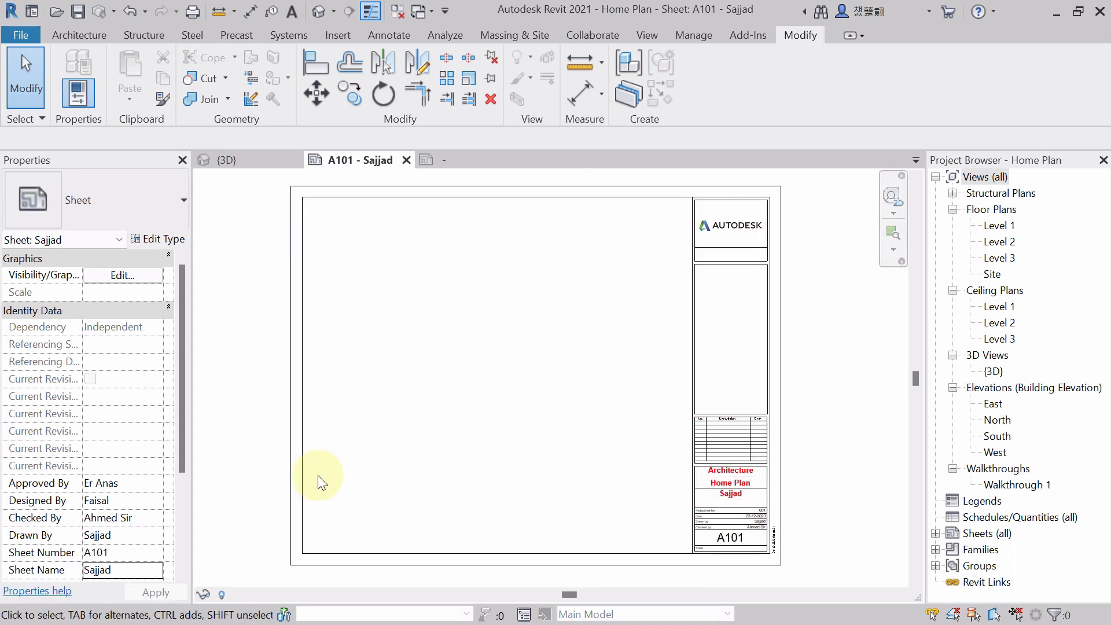
mouse_move(207, 372)
middle_down()
mouse_move(225, 397)
mouse_move(223, 385)
middle_up()
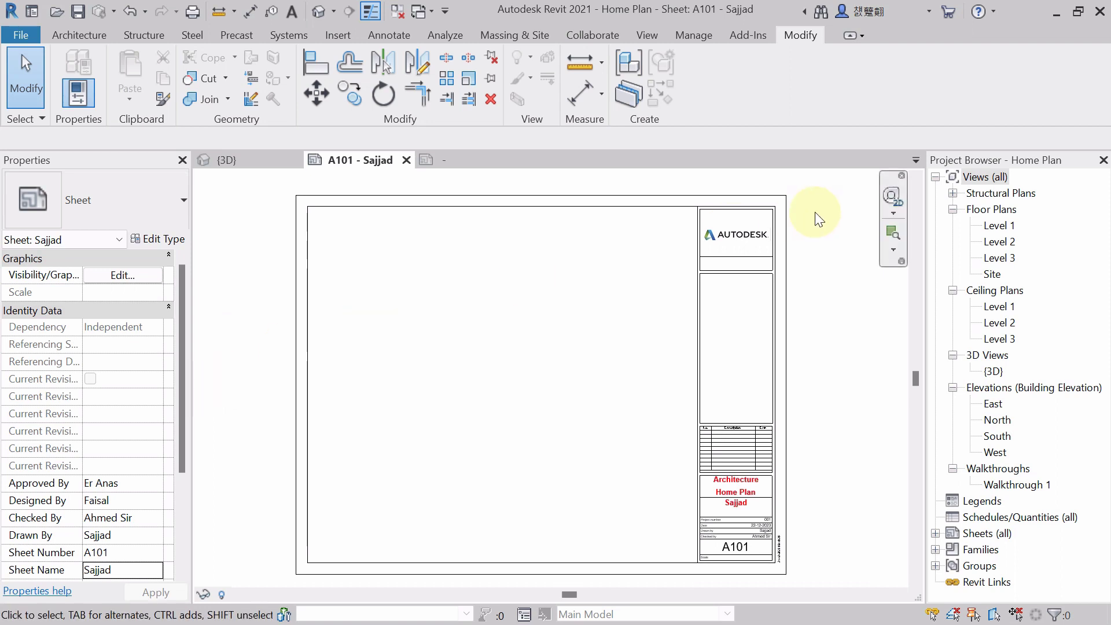
click(221, 166)
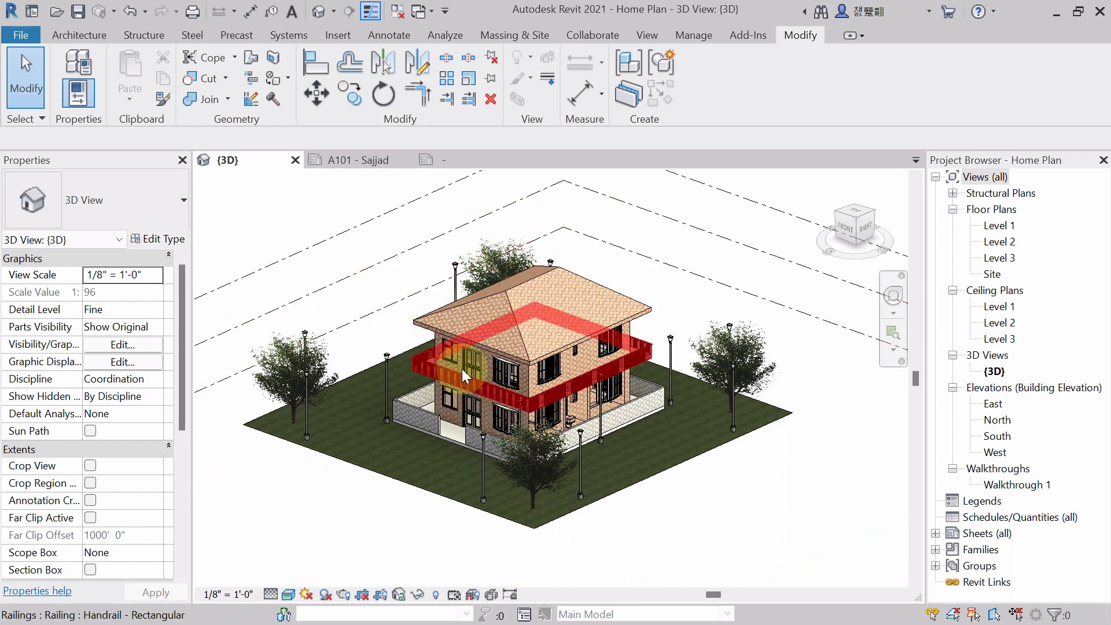
click(337, 162)
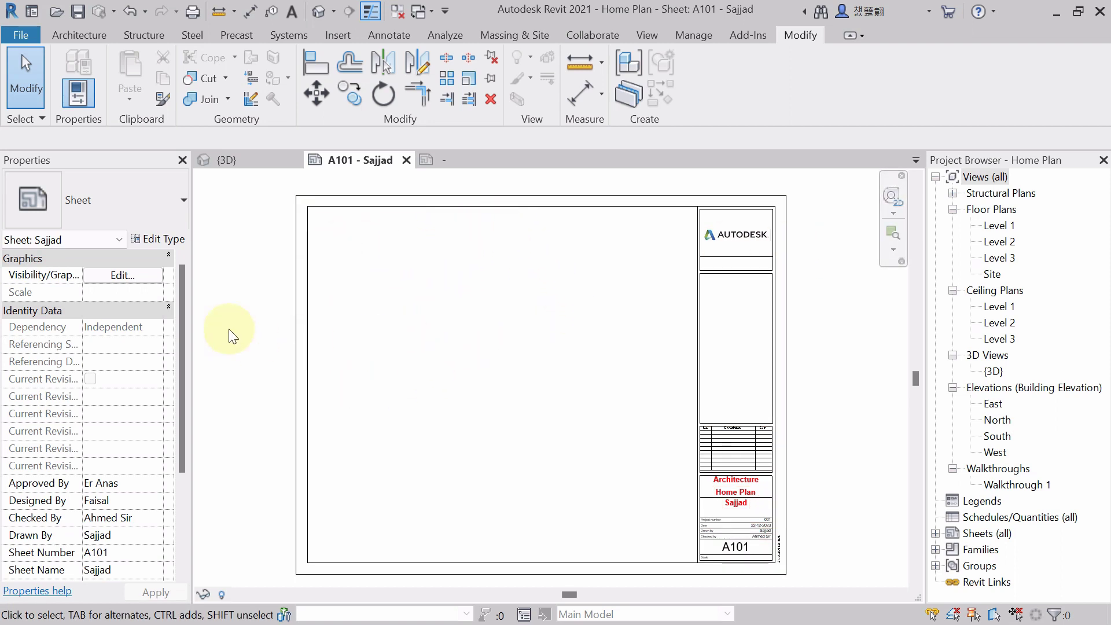
Add the Floor Plan: Level 1 view to sheet A101, placing its viewport over the left part of the sheet.
middle_drag(237, 337, 269, 321)
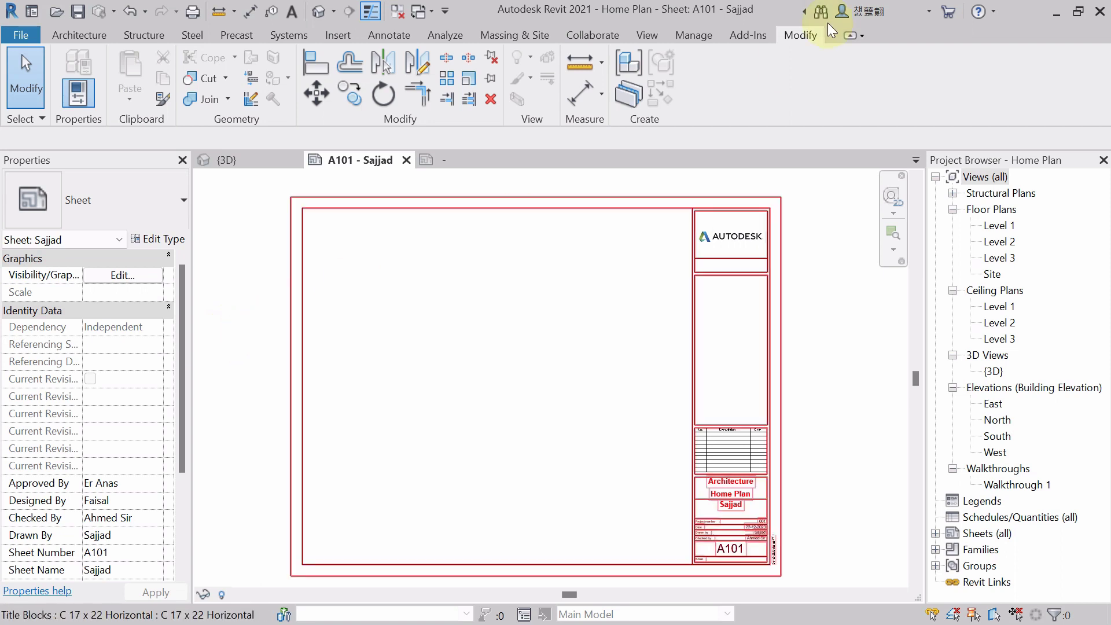
click(654, 34)
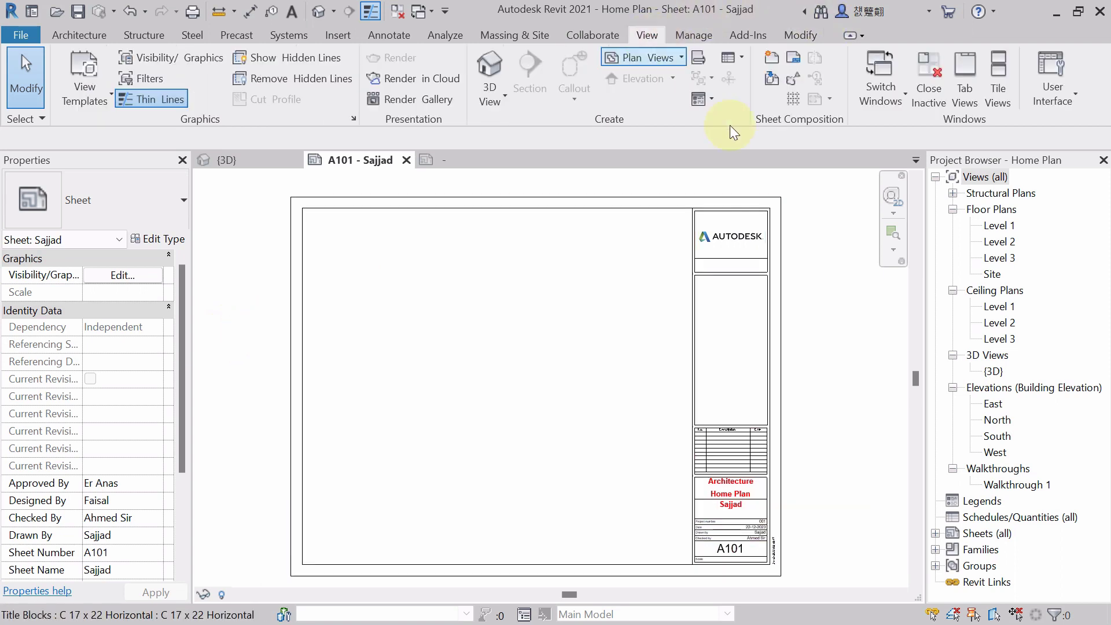
click(771, 80)
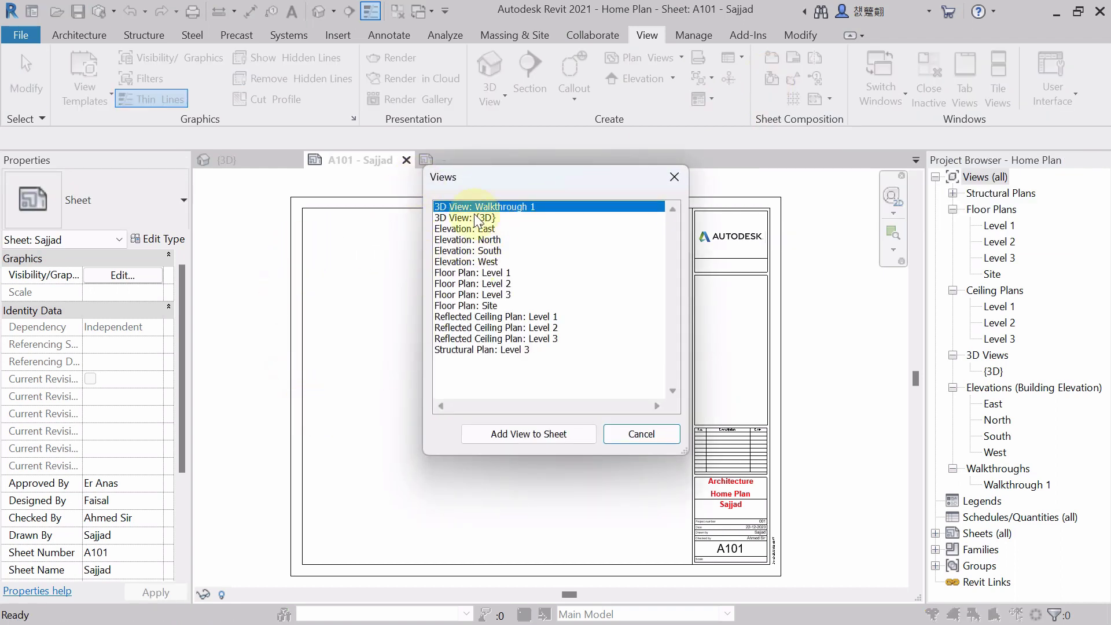
click(463, 273)
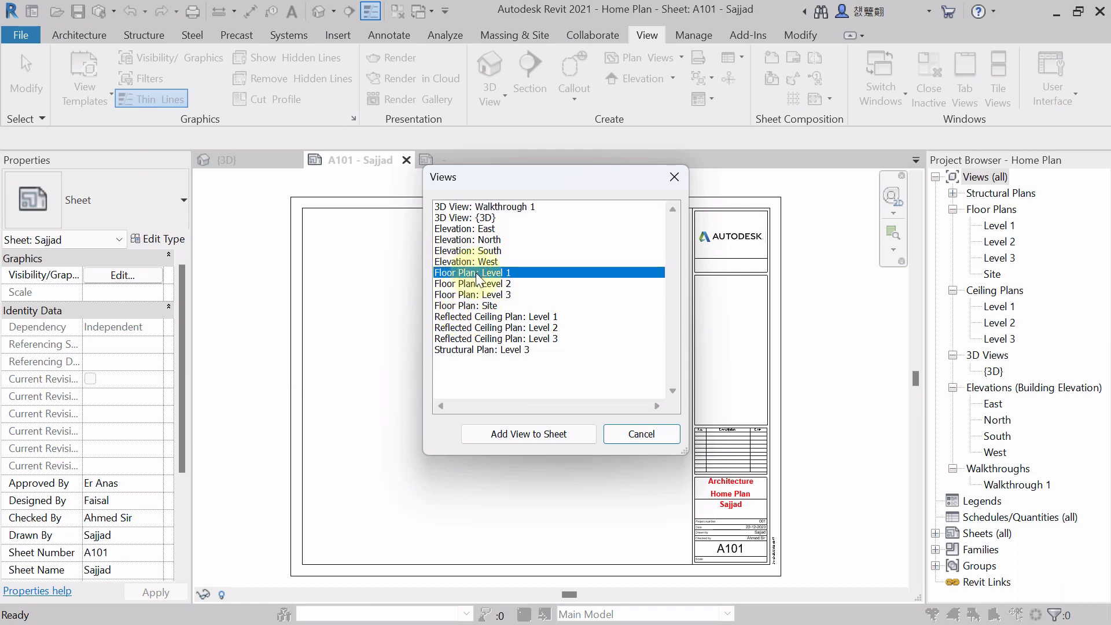
click(518, 433)
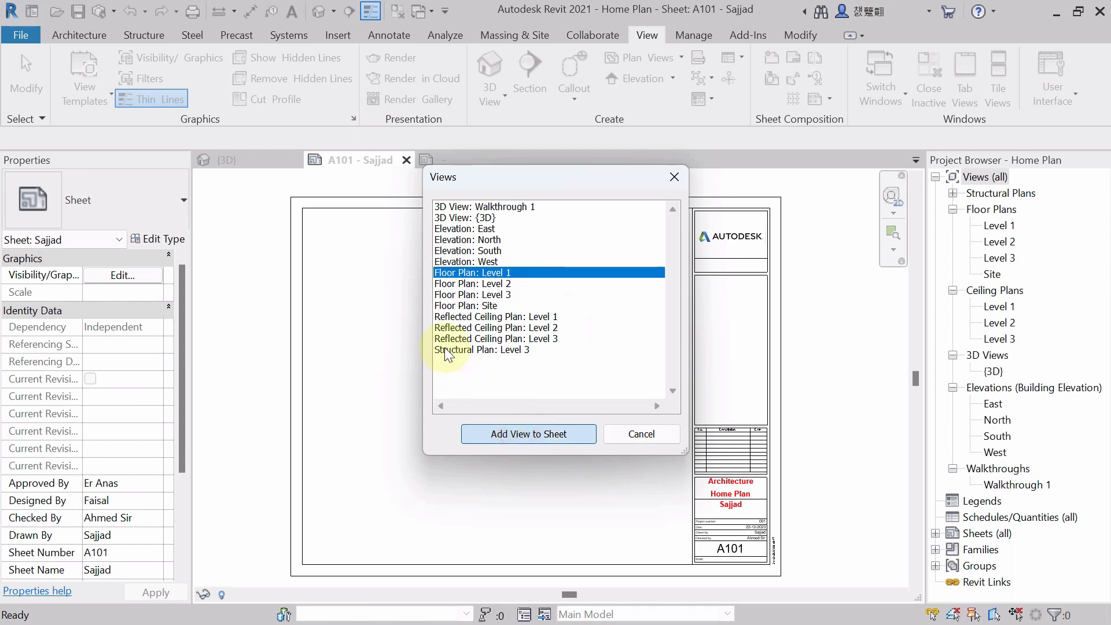
scroll(527, 347, down, 3)
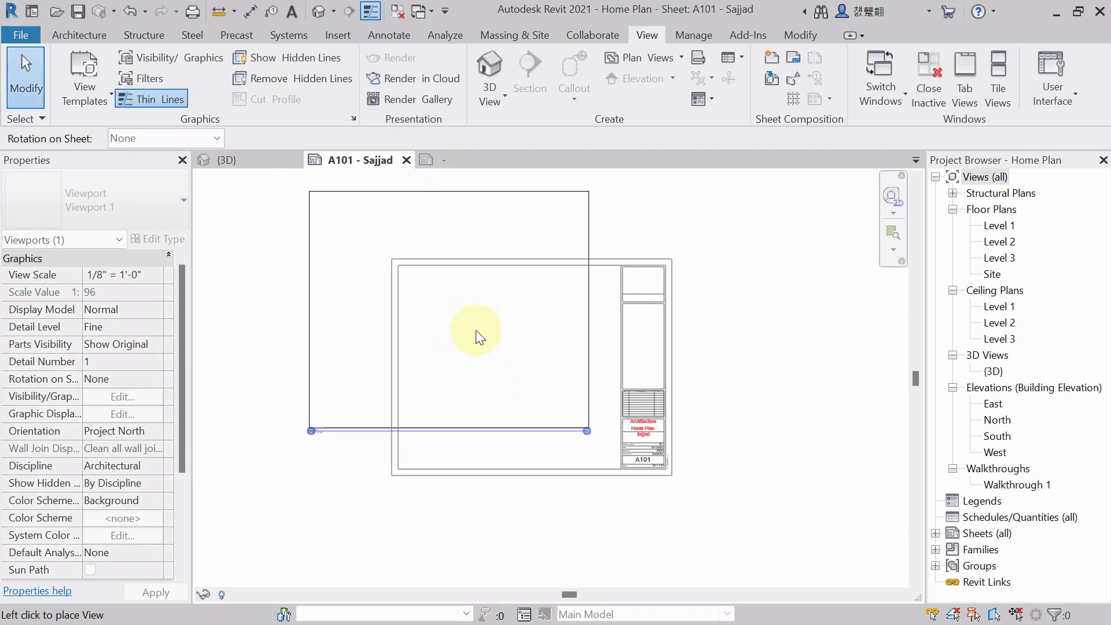
scroll(471, 308, up, 1)
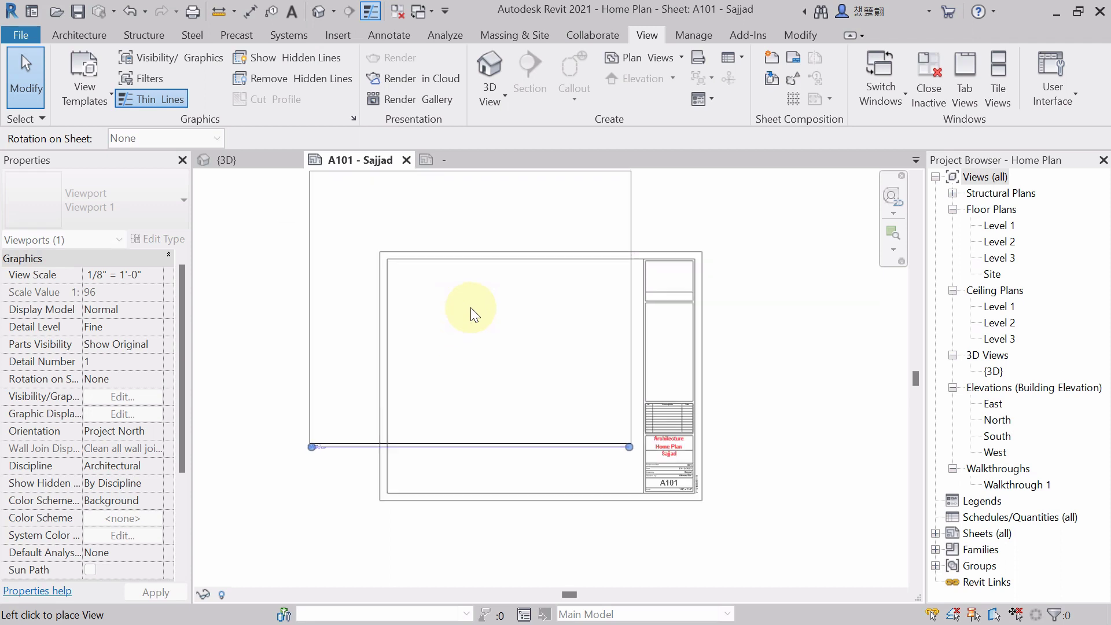
click(450, 338)
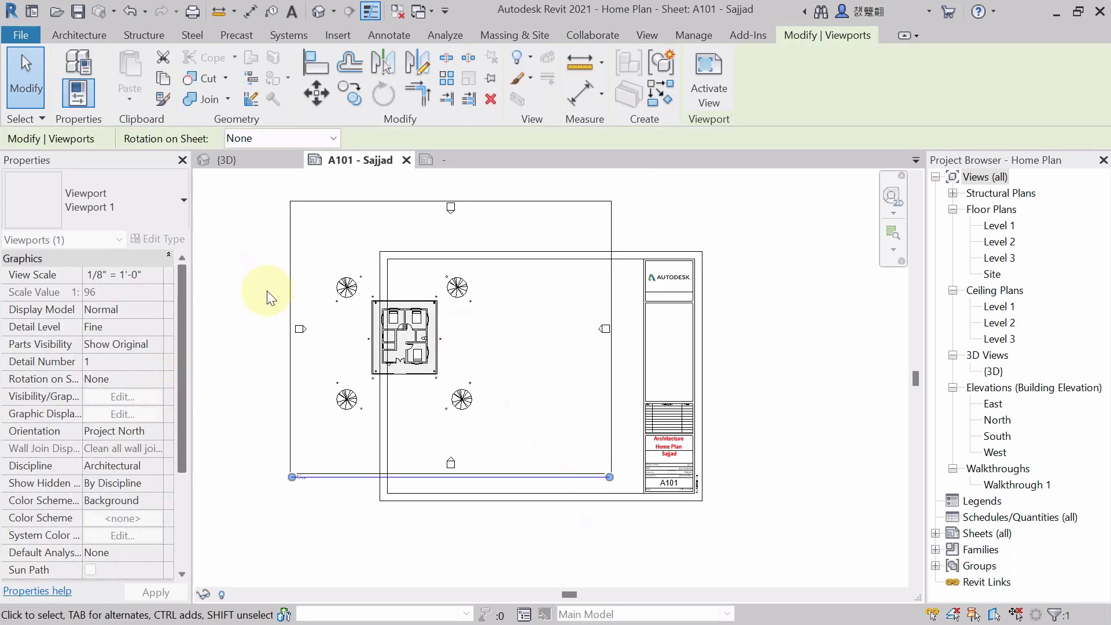
Compare the placed plan and its elevation markers on sheet A101 with the Level 1 floor plan view.
scroll(266, 295, up, 2)
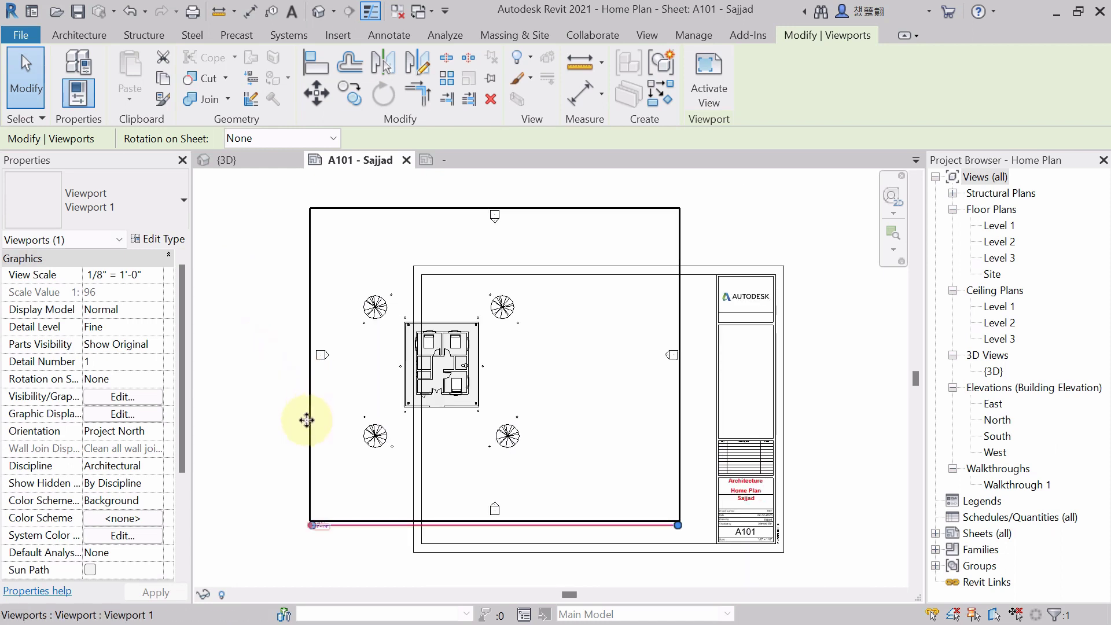
middle_drag(354, 357, 404, 354)
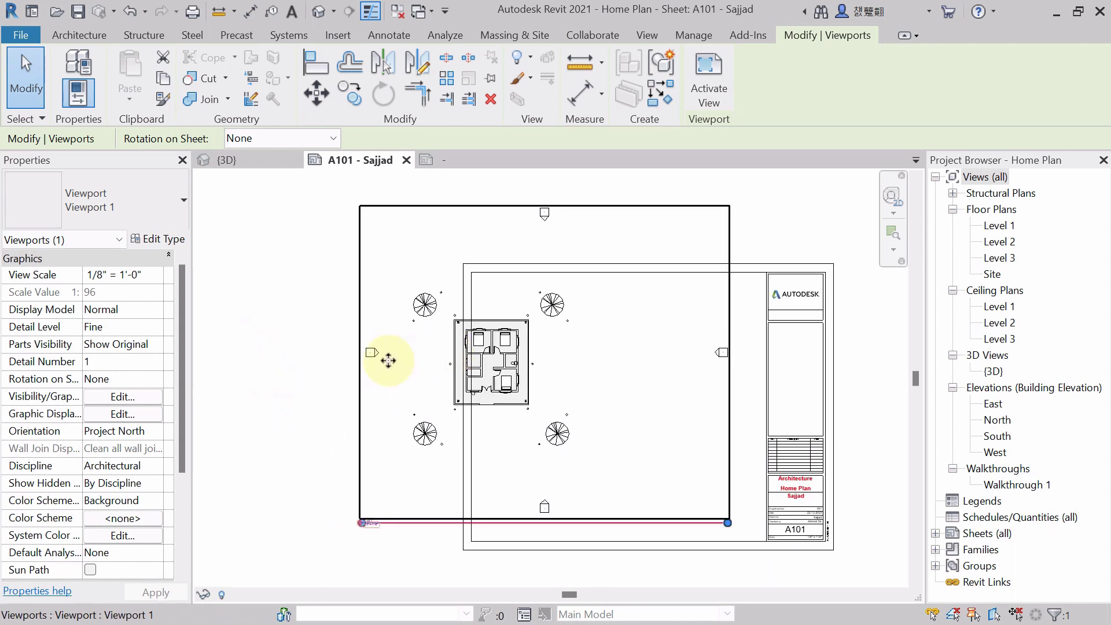
middle_drag(328, 390, 347, 405)
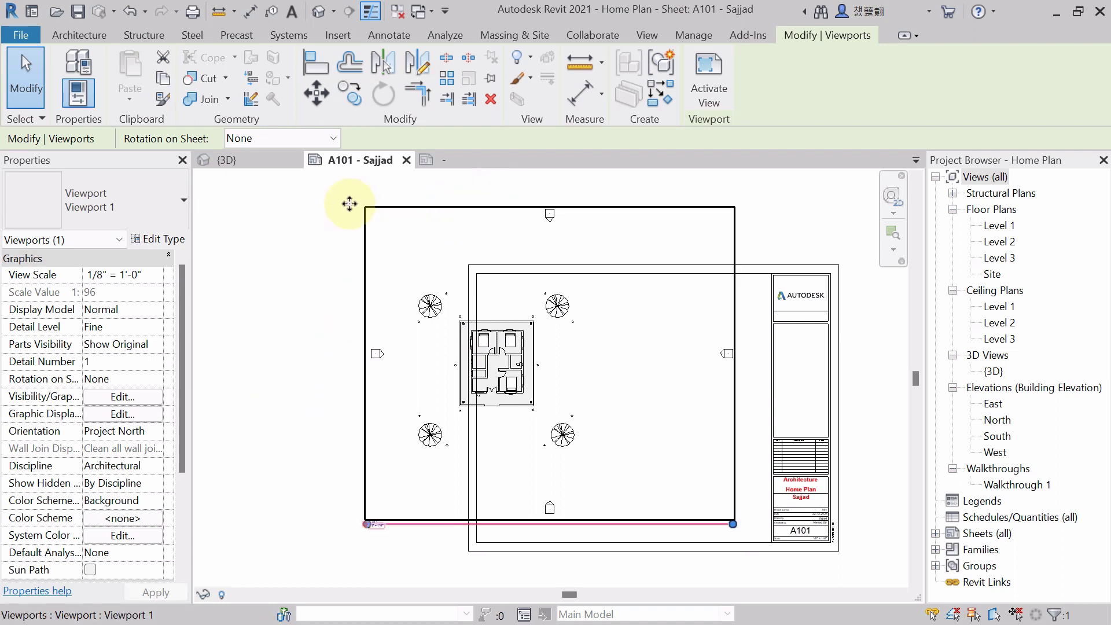
click(252, 165)
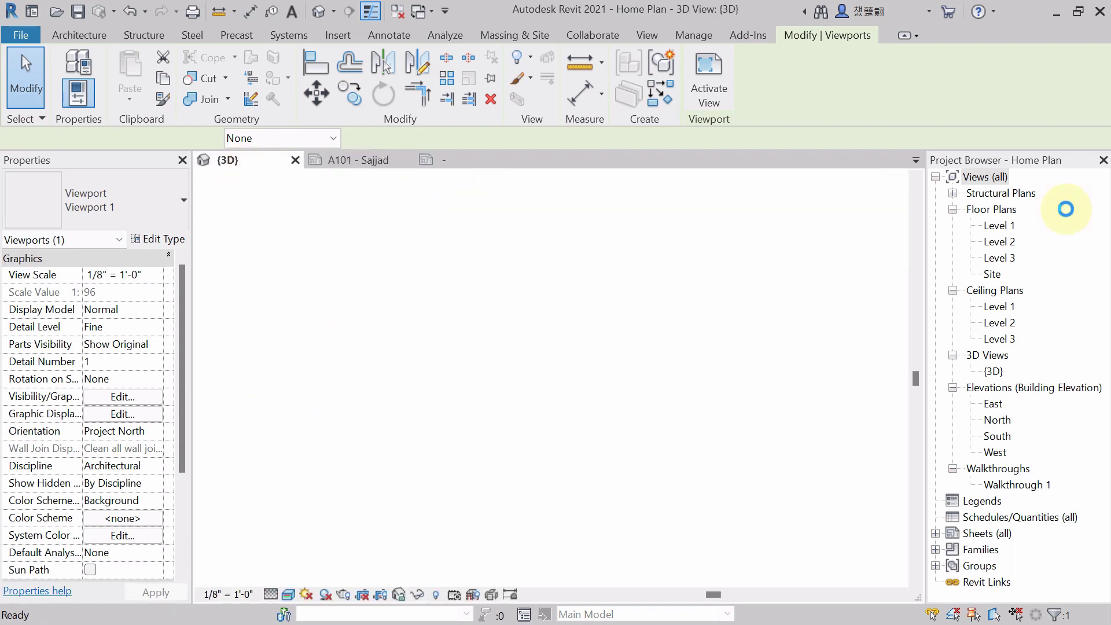
double_click(1000, 225)
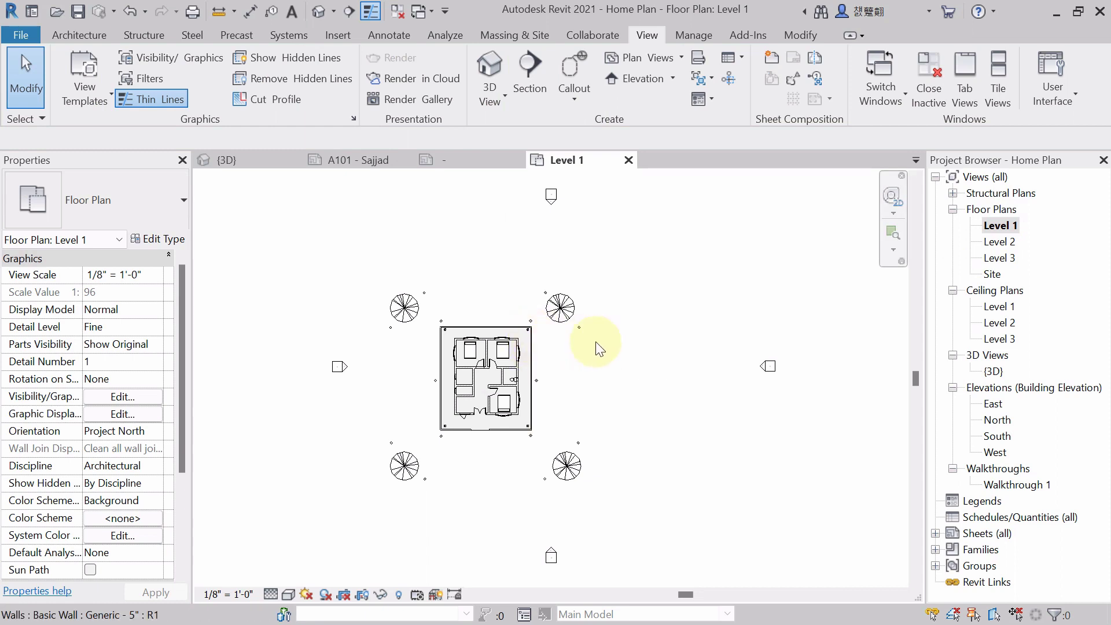
scroll(596, 342, down, 2)
scroll(99, 417, down, 4)
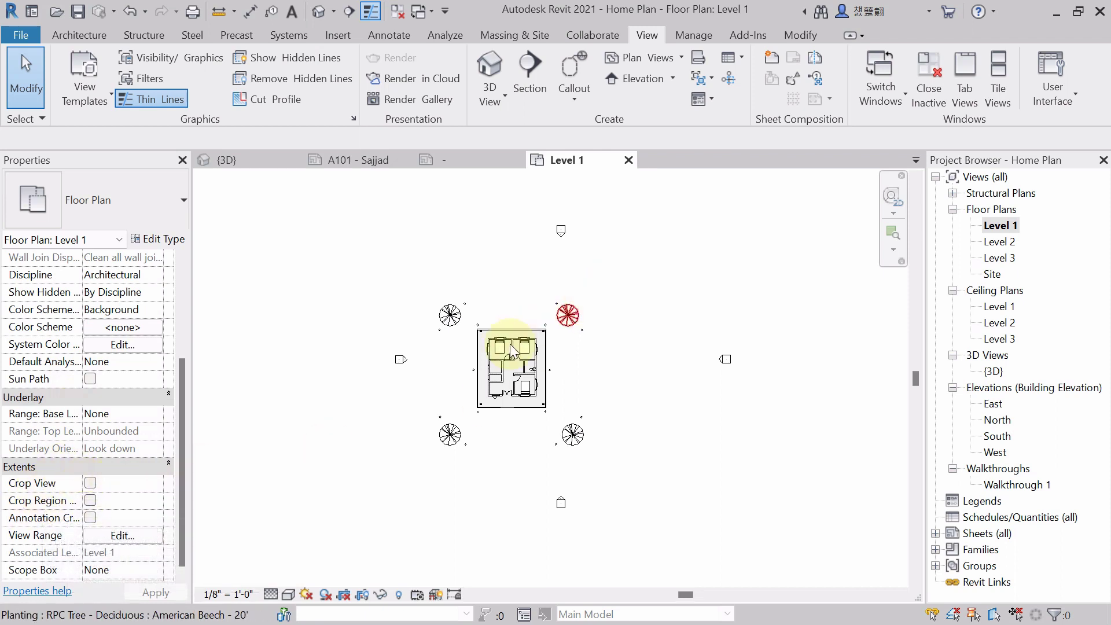
scroll(509, 343, up, 2)
scroll(463, 354, down, 1)
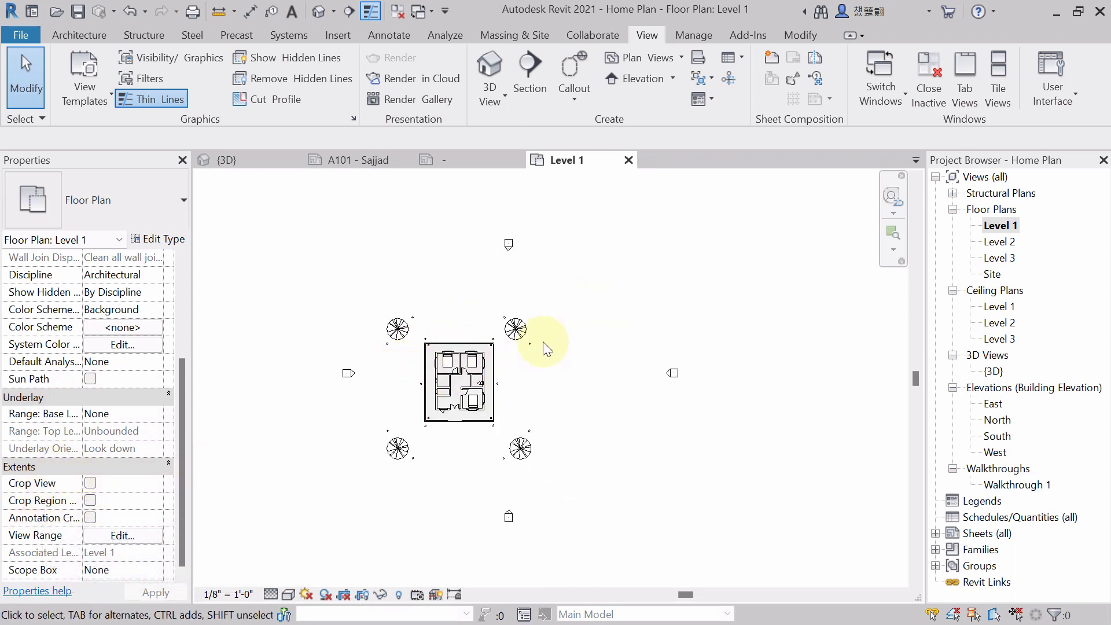
scroll(524, 263, down, 1)
click(363, 167)
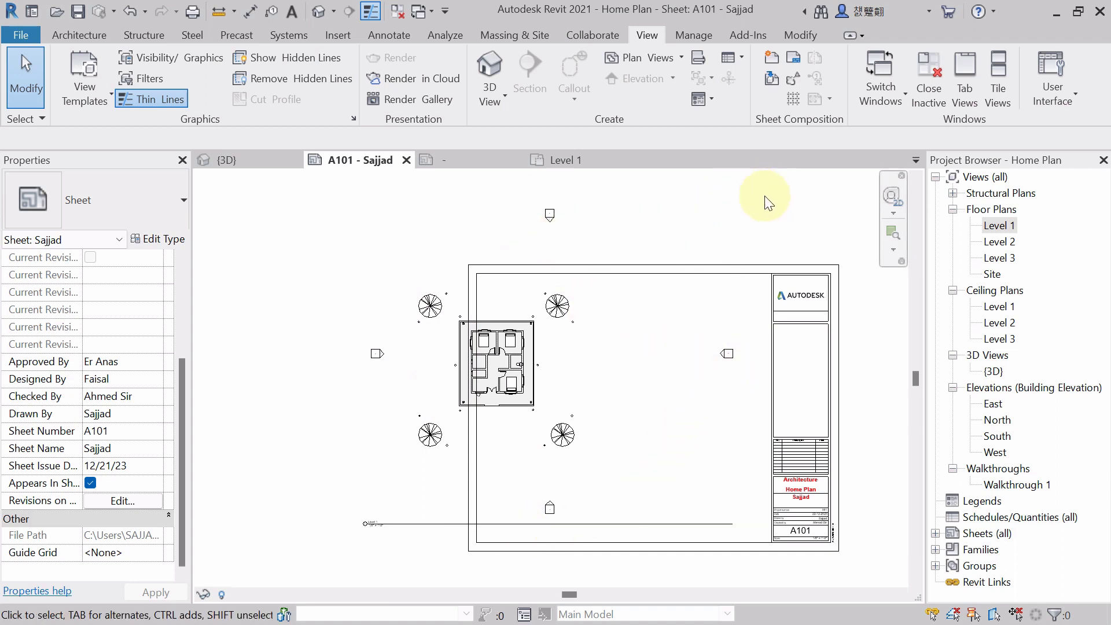
middle_drag(766, 199, 745, 204)
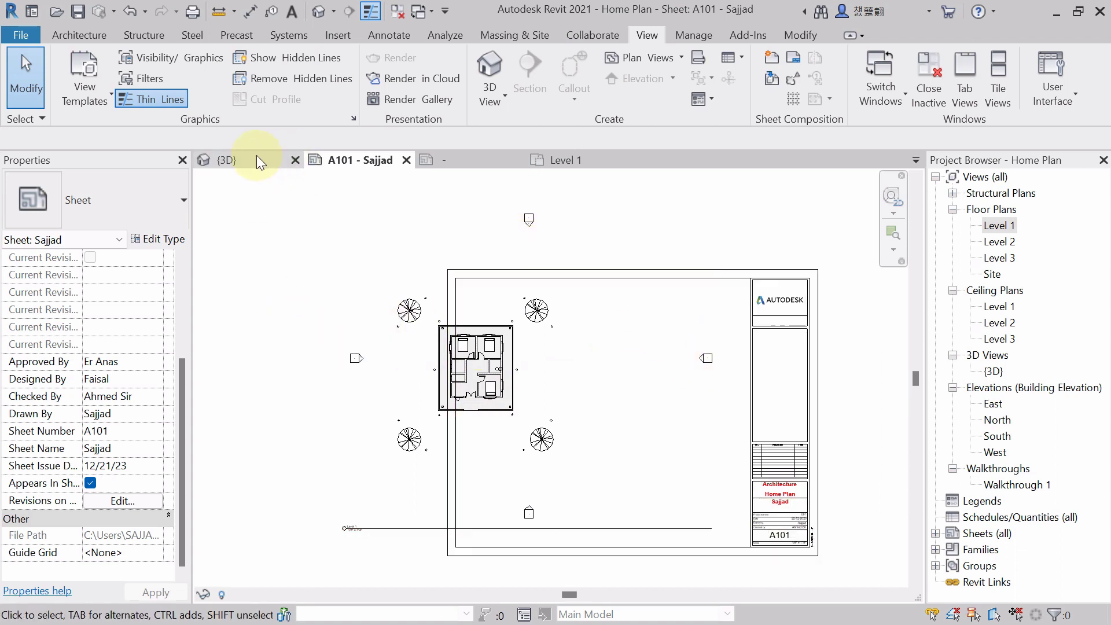
Hide the elevation markers by category in the Level 1 floor plan.
click(580, 160)
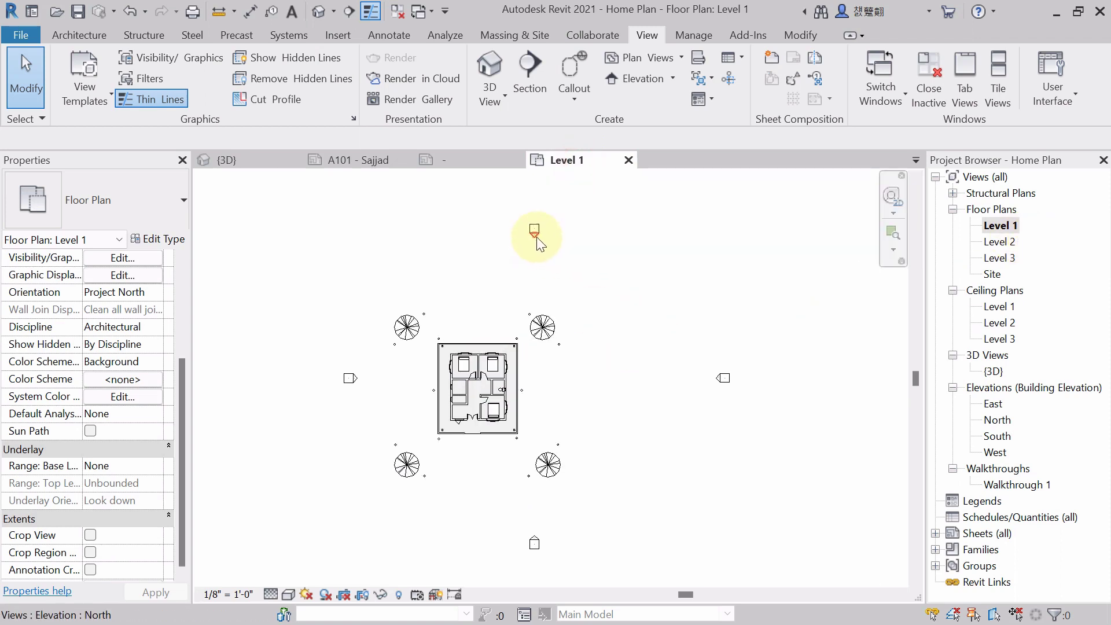
right_click(724, 381)
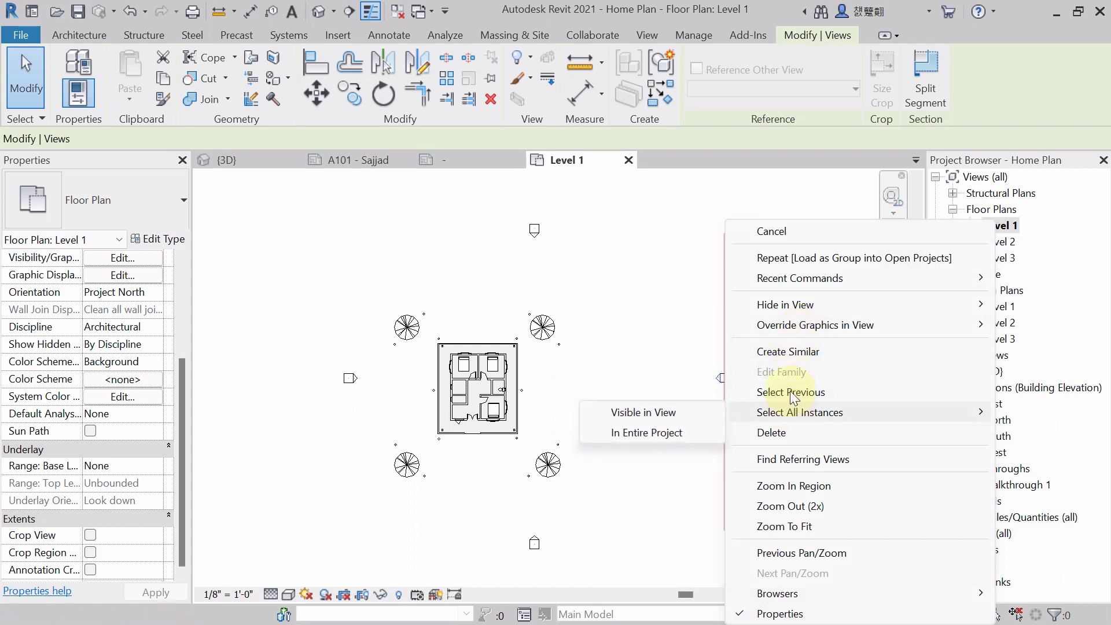
mouse_move(799, 311)
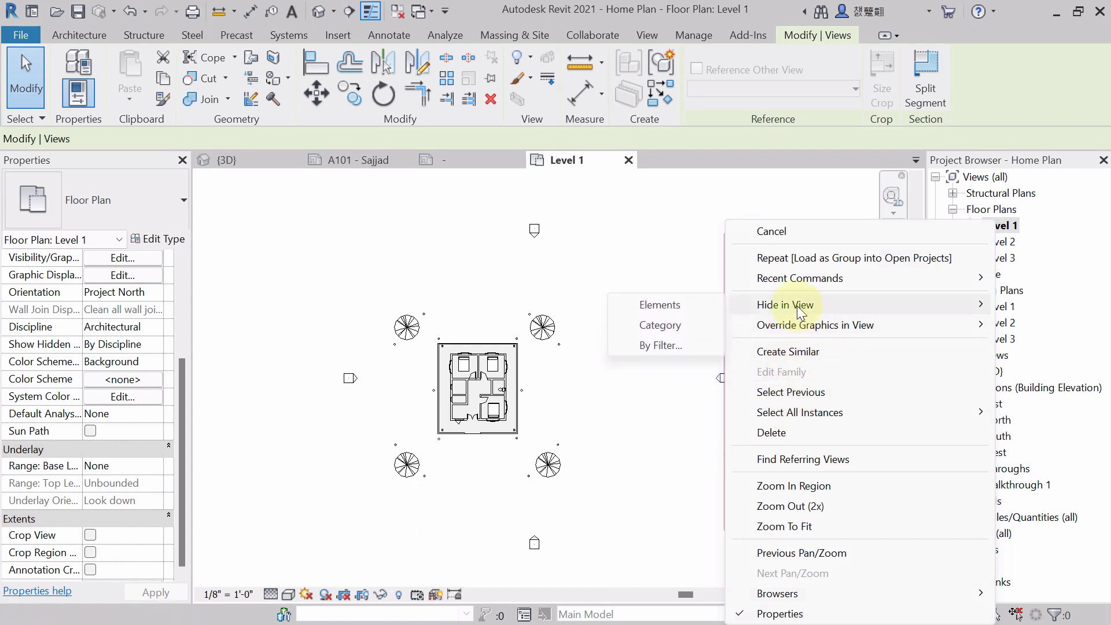
click(675, 327)
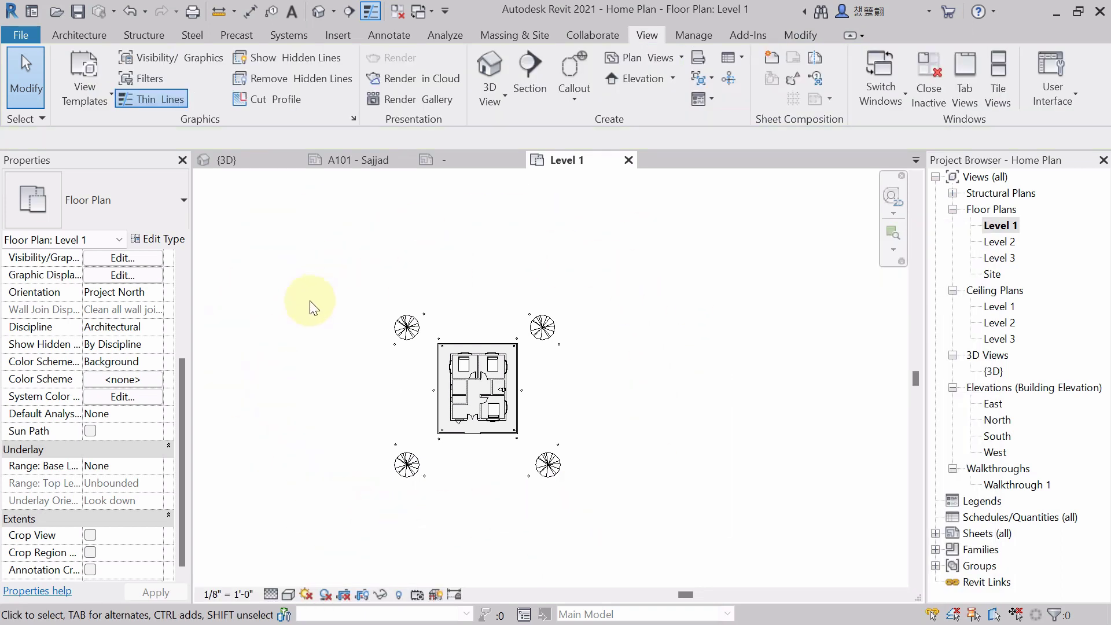
middle_drag(328, 337, 377, 313)
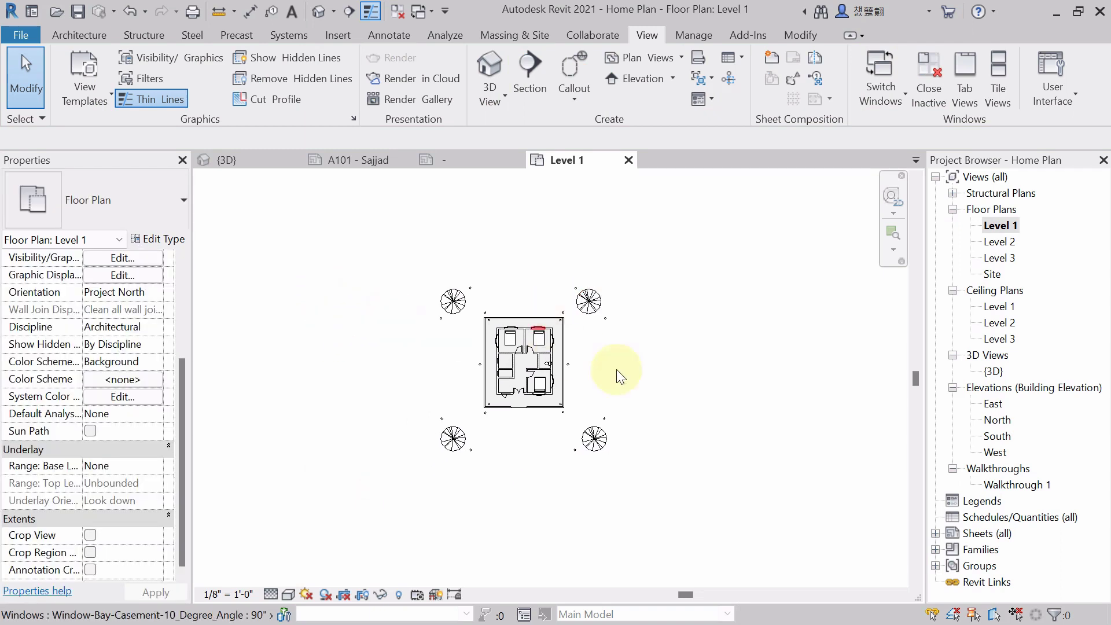
Move the Level 1 viewport on sheet A101 fully inside the border, near the drawing area's upper-left corner, and check the plan.
click(348, 160)
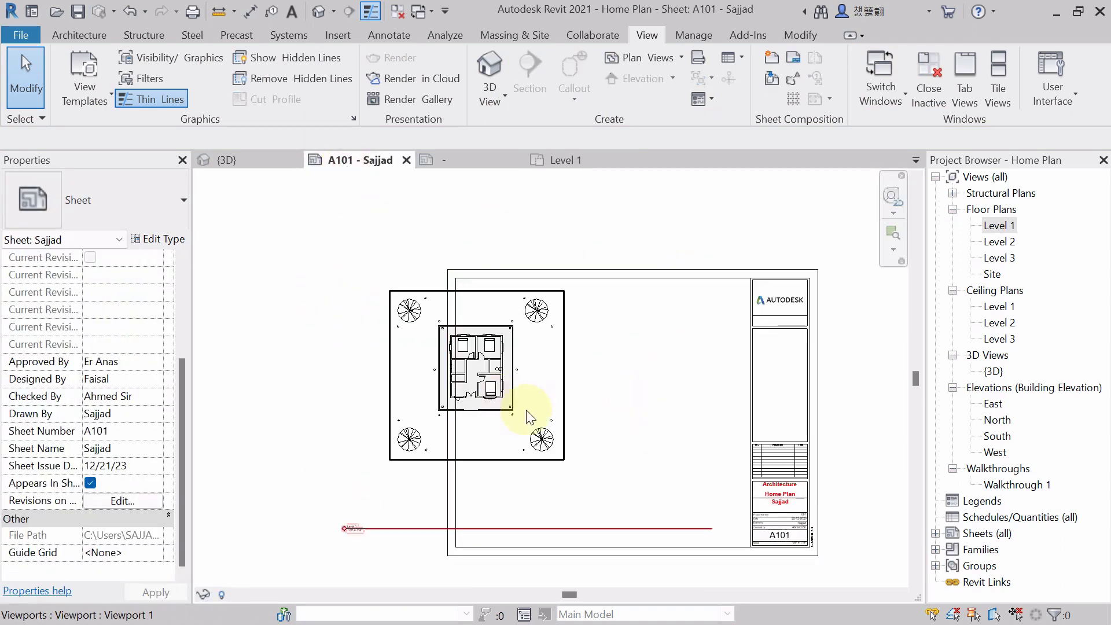
click(584, 418)
middle_drag(627, 422, 652, 404)
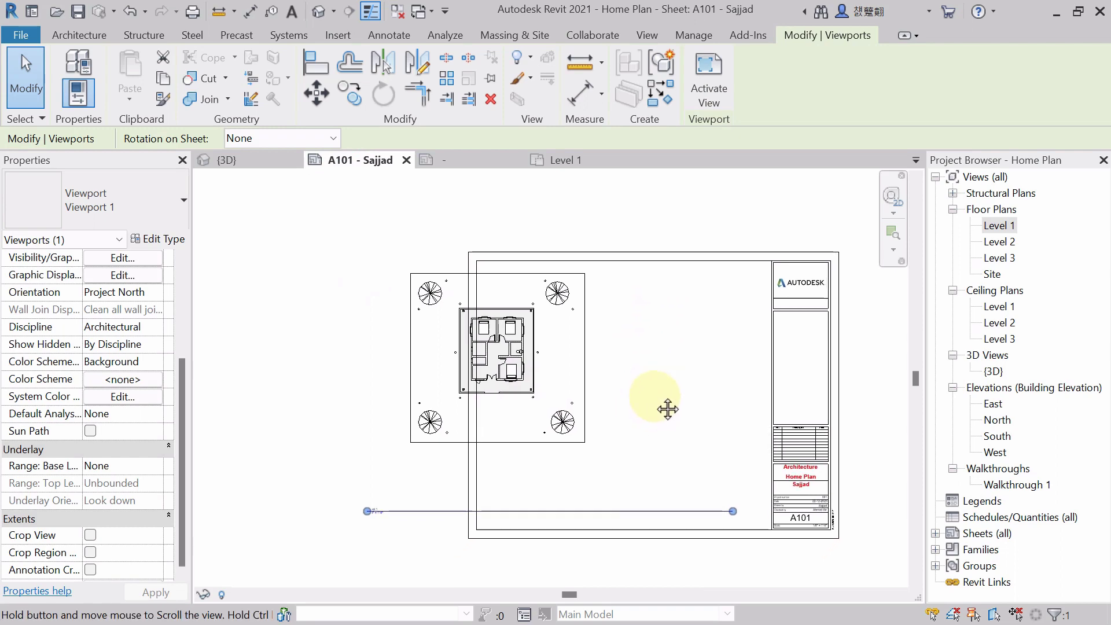
drag(486, 441, 599, 505)
scroll(409, 380, up, 6)
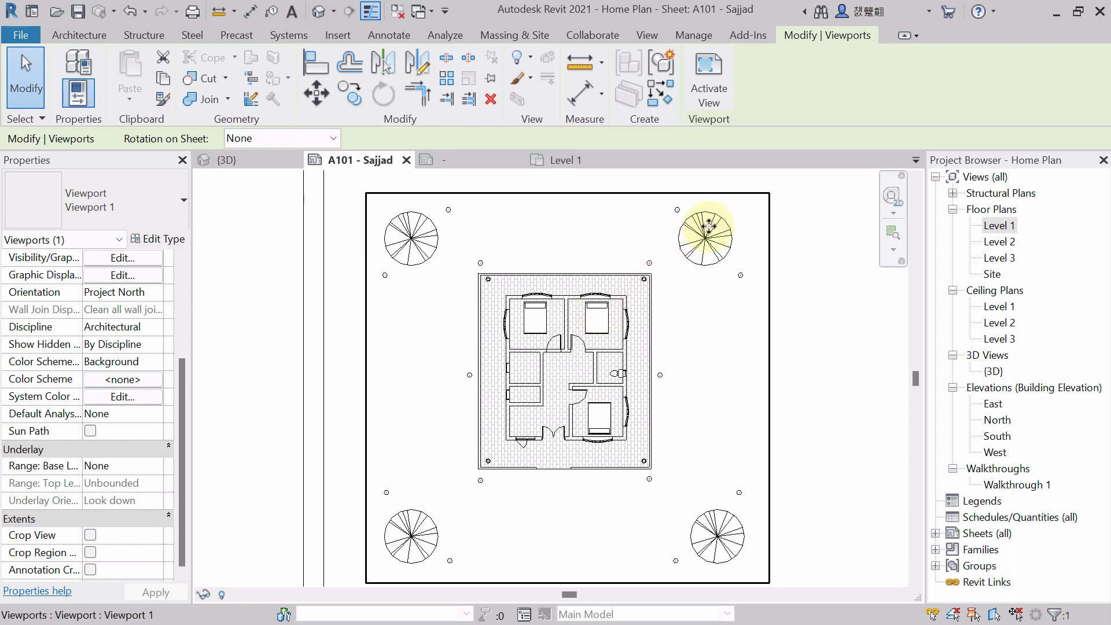
scroll(626, 293, up, 2)
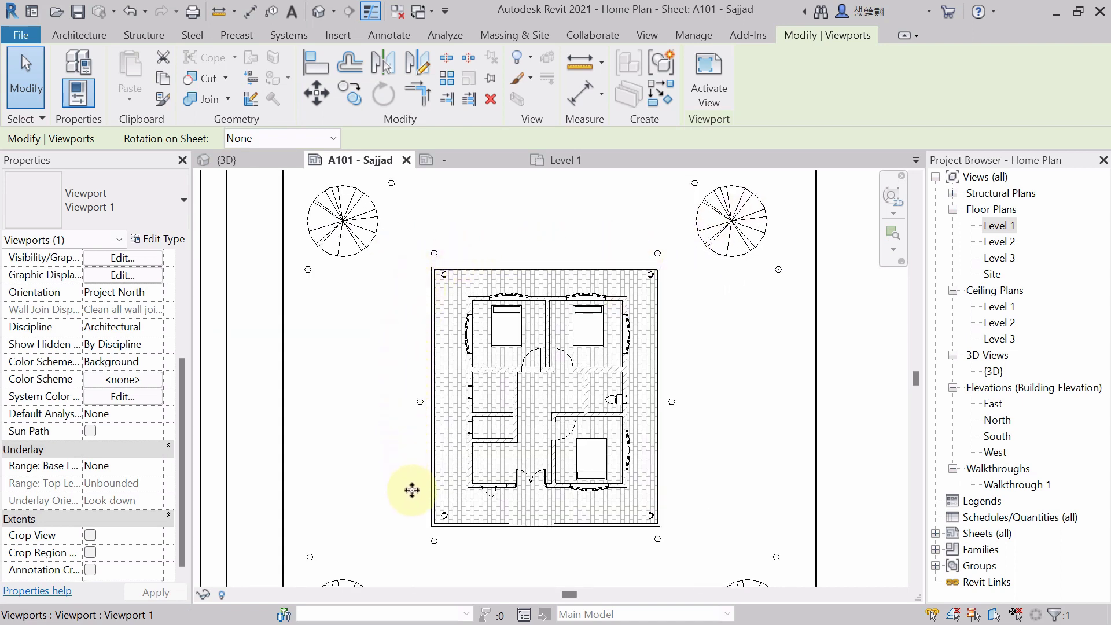
scroll(671, 266, down, 3)
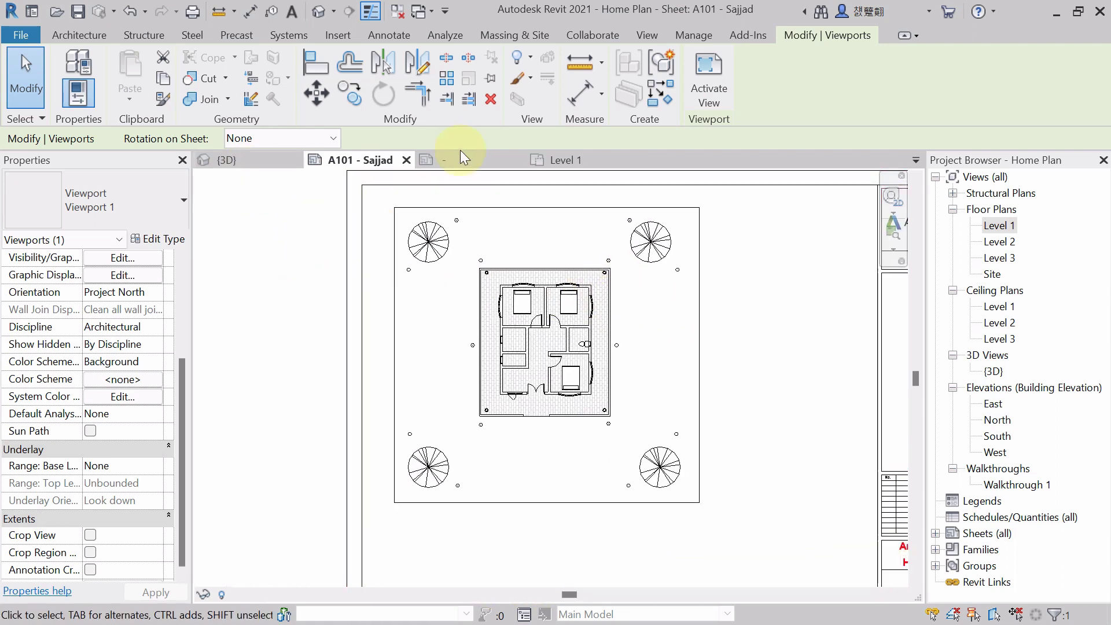
Turn on Crop View and Crop Region Visible for the Level 1 floor plan.
click(589, 160)
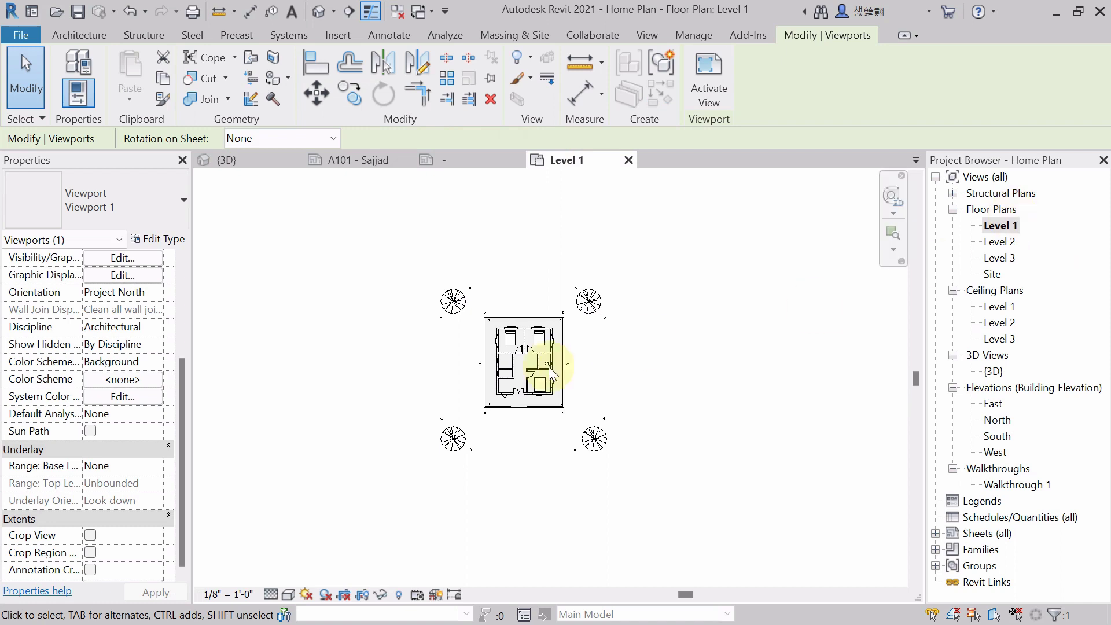
scroll(627, 416, up, 2)
scroll(112, 442, down, 4)
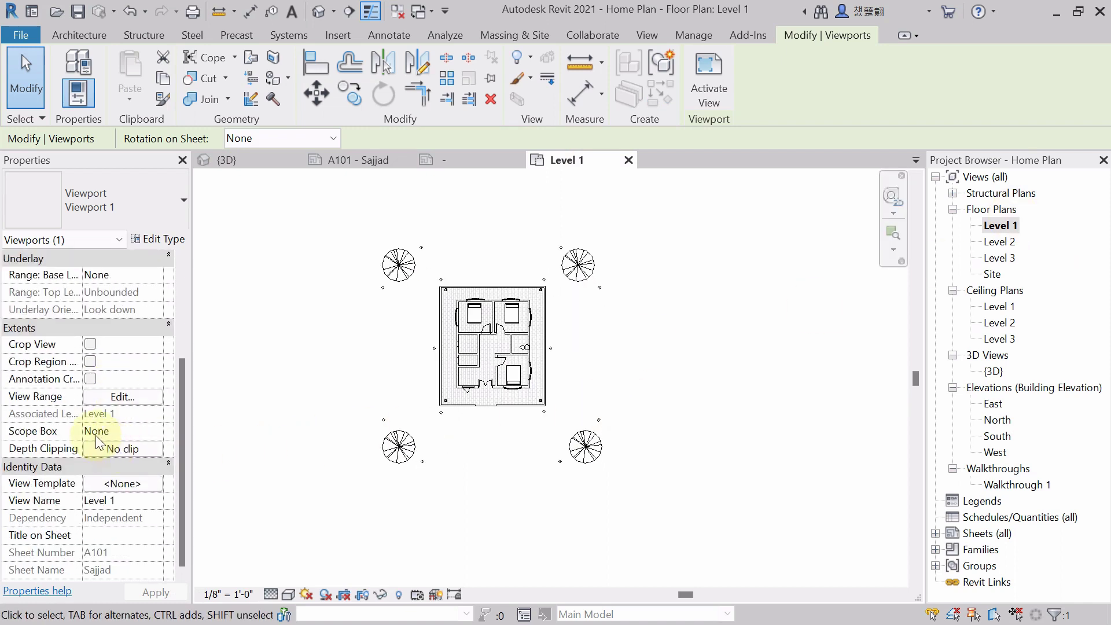
click(91, 345)
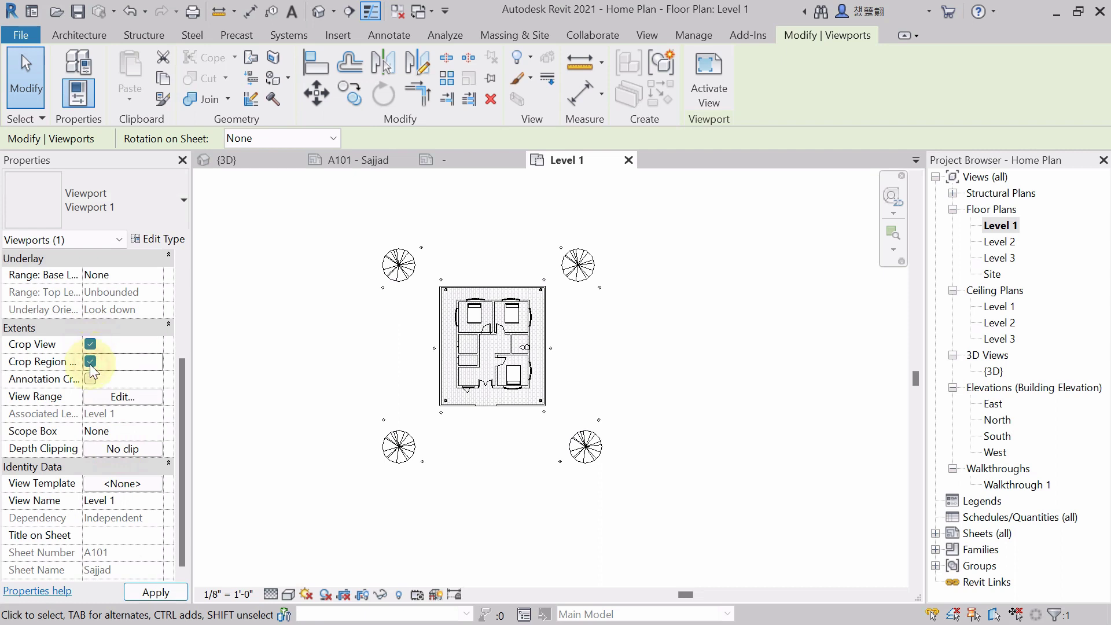
middle_drag(385, 385, 456, 406)
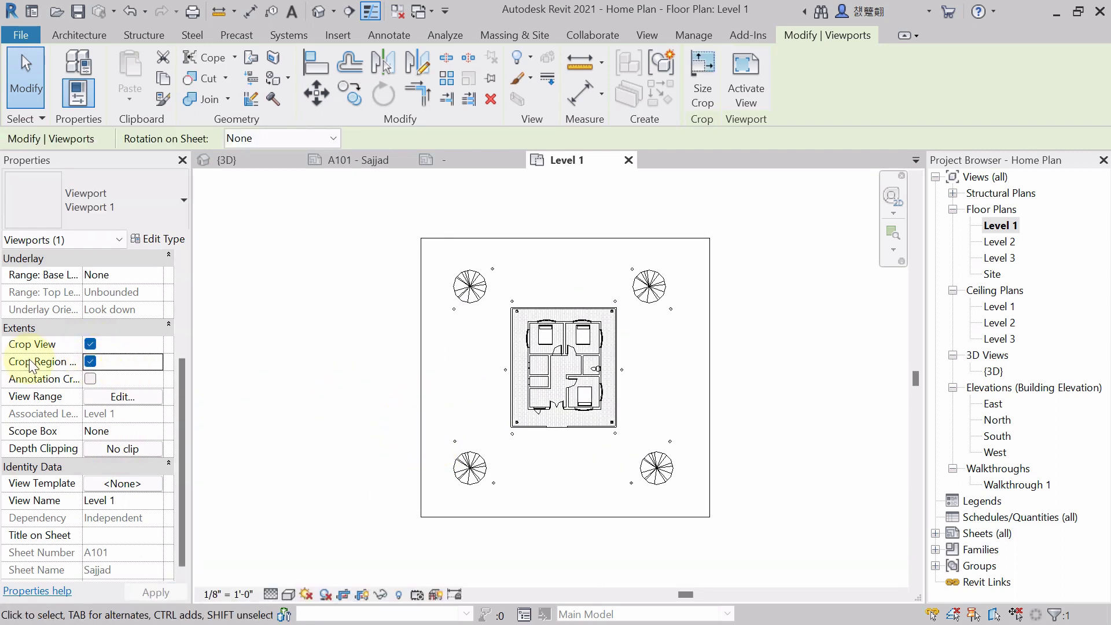
Turn off Crop View and Crop Region Visible for the Level 1 floor plan.
click(90, 362)
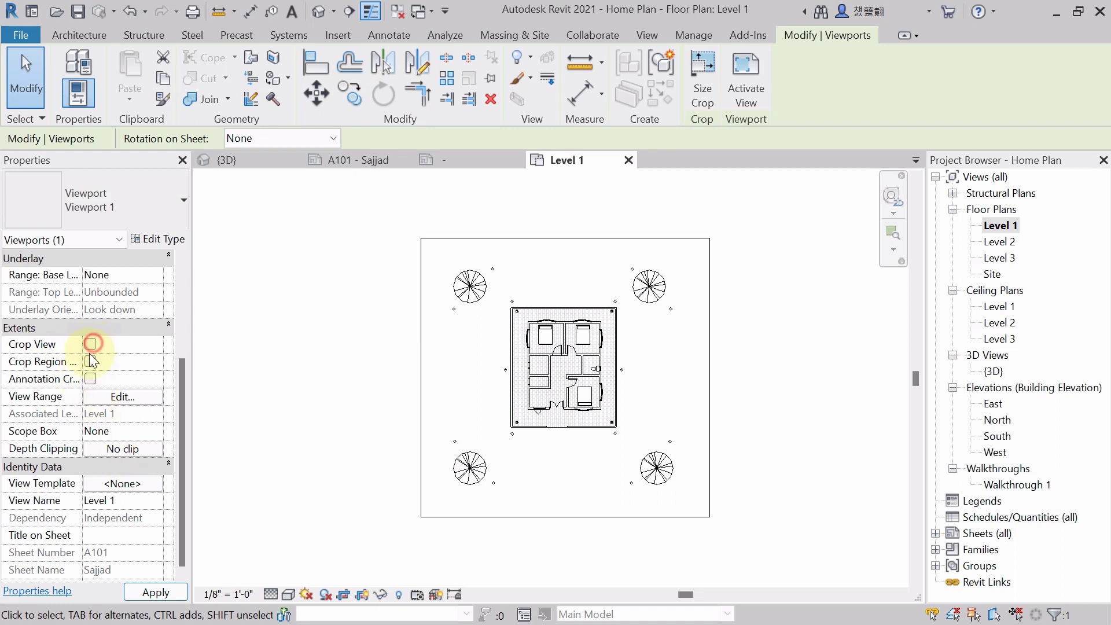
click(297, 397)
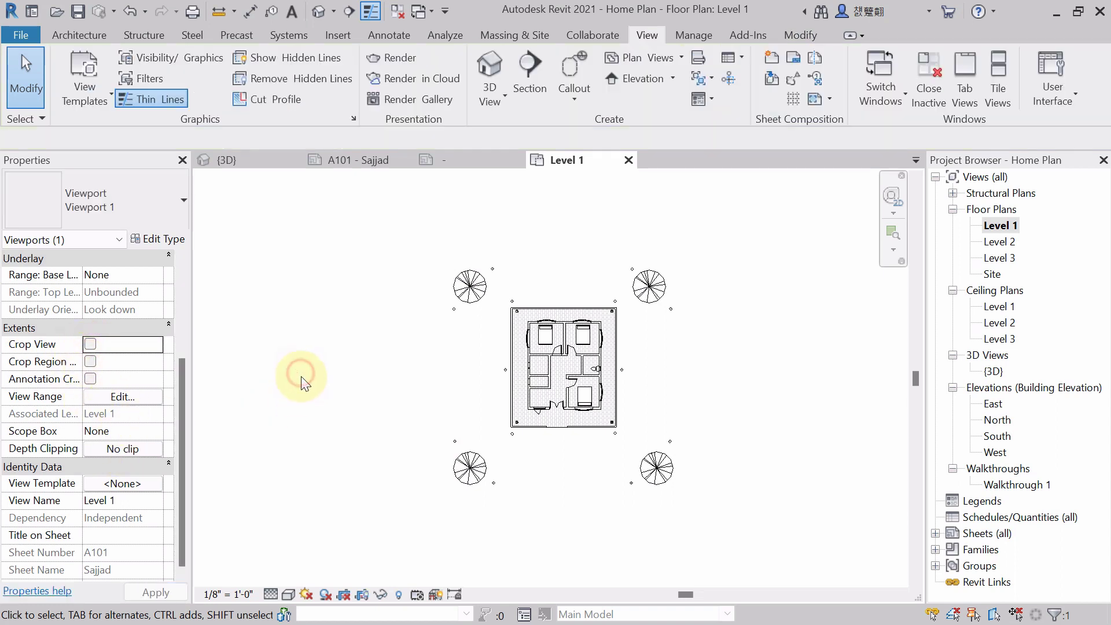
Re-enable Crop View and Crop Region Visible for Level 1 and select the crop region boundary around the plan.
click(90, 345)
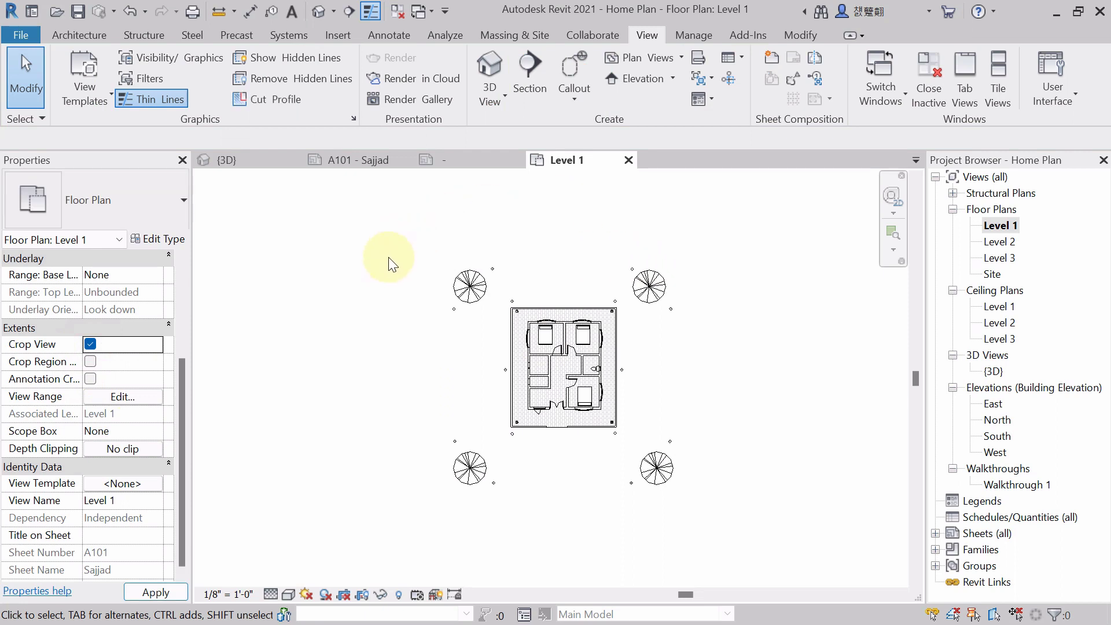
click(90, 362)
click(524, 239)
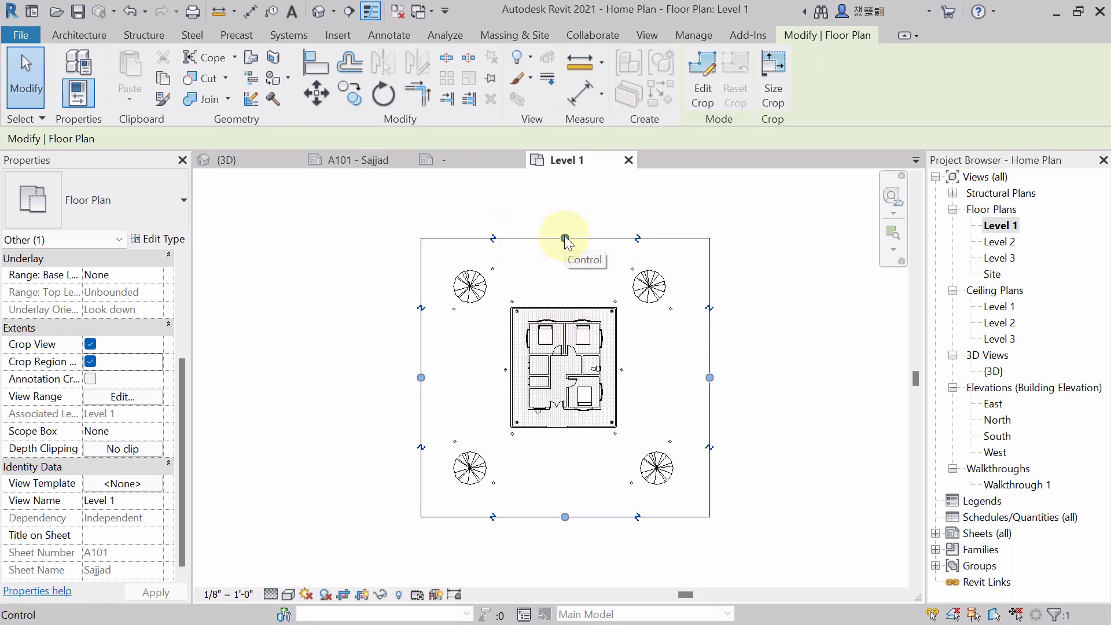
Tighten the Level 1 crop region on all four sides around the house's outer boundary, excluding the trees, and return to sheet A101.
scroll(565, 239, up, 2)
drag(565, 239, 563, 341)
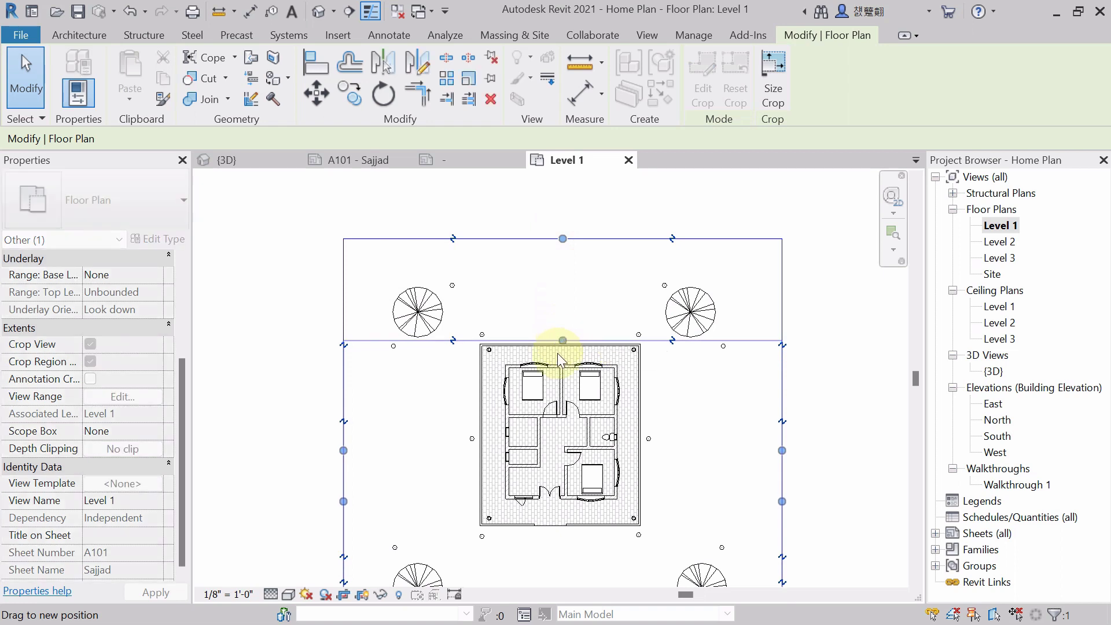
drag(340, 406, 460, 409)
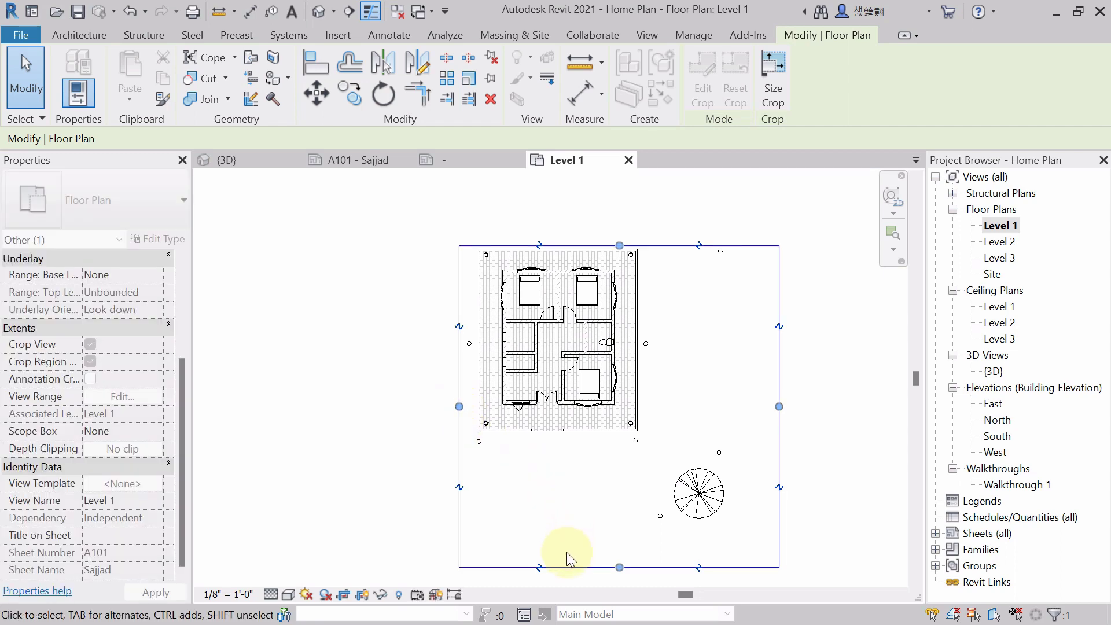
drag(619, 566, 608, 436)
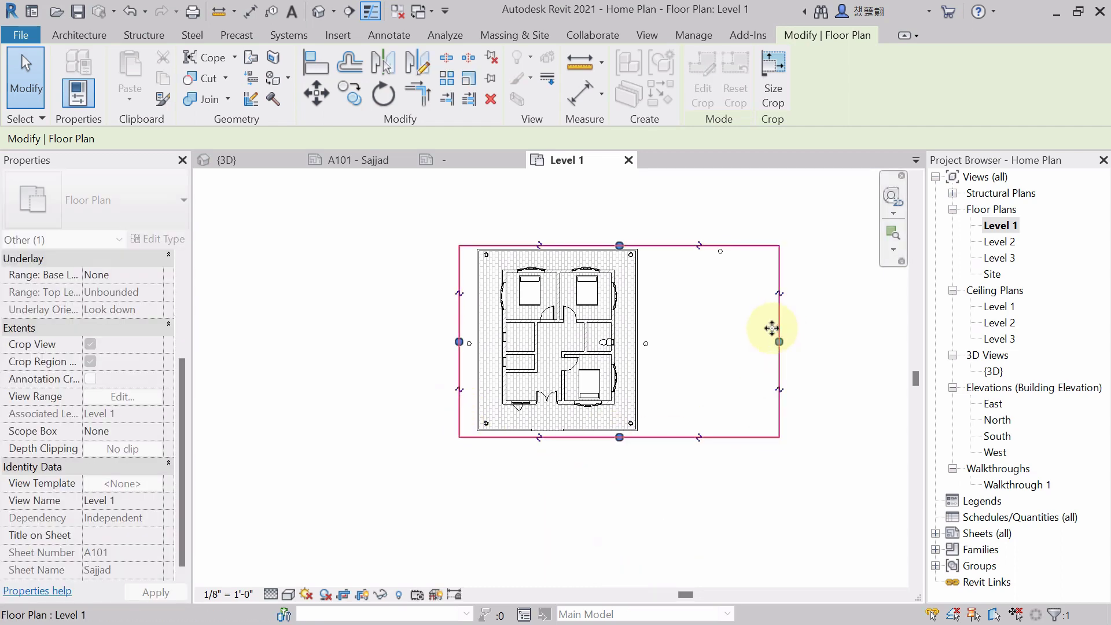
drag(779, 342, 641, 353)
scroll(679, 359, up, 2)
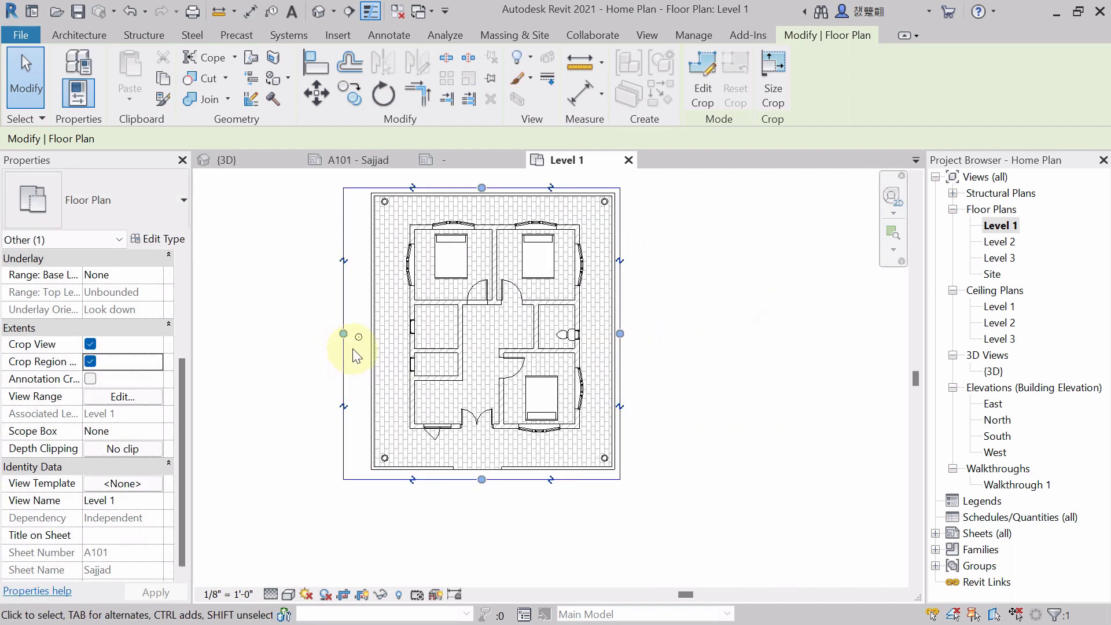
drag(346, 337, 363, 339)
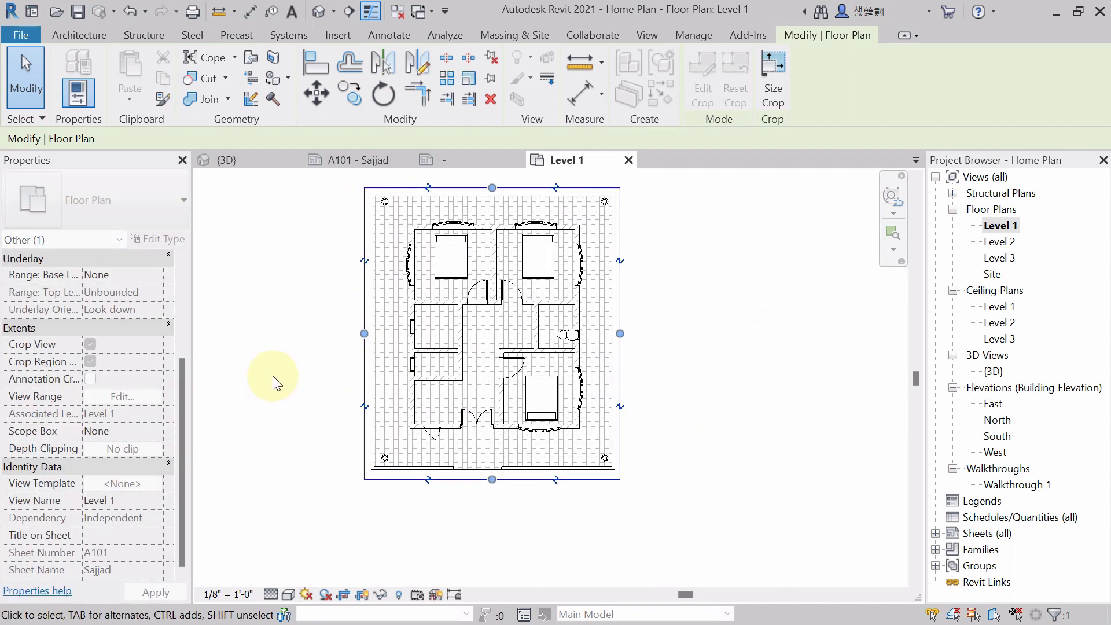
middle_drag(273, 380, 298, 403)
click(369, 159)
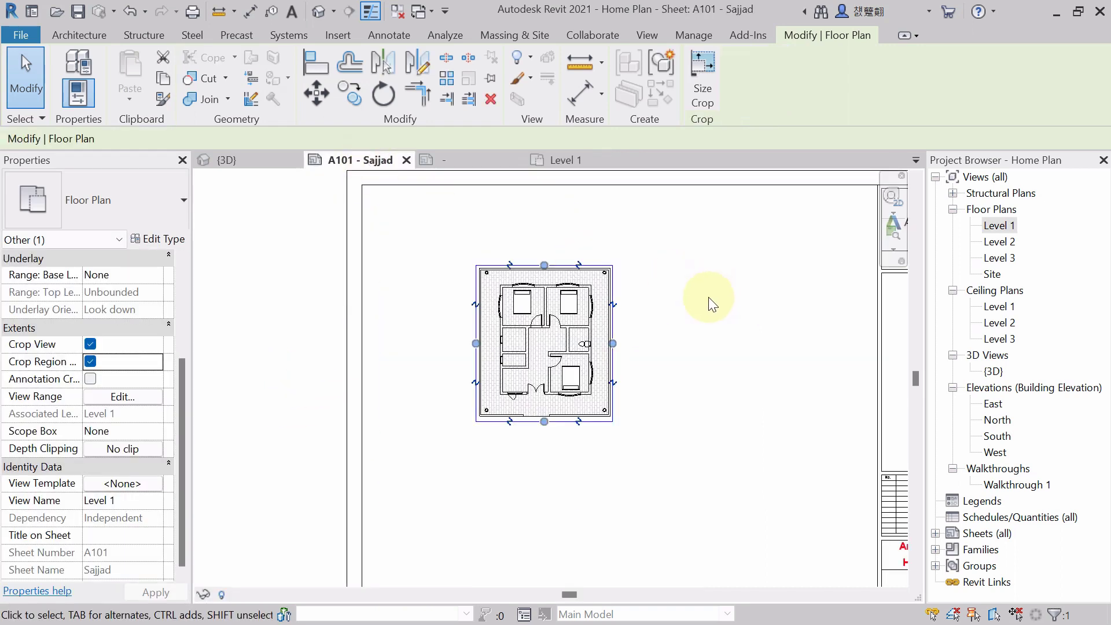
Move the cropped Level 1 viewport closer to the drawing area's upper-left corner on sheet A101 and check where its title sits.
scroll(679, 366, down, 2)
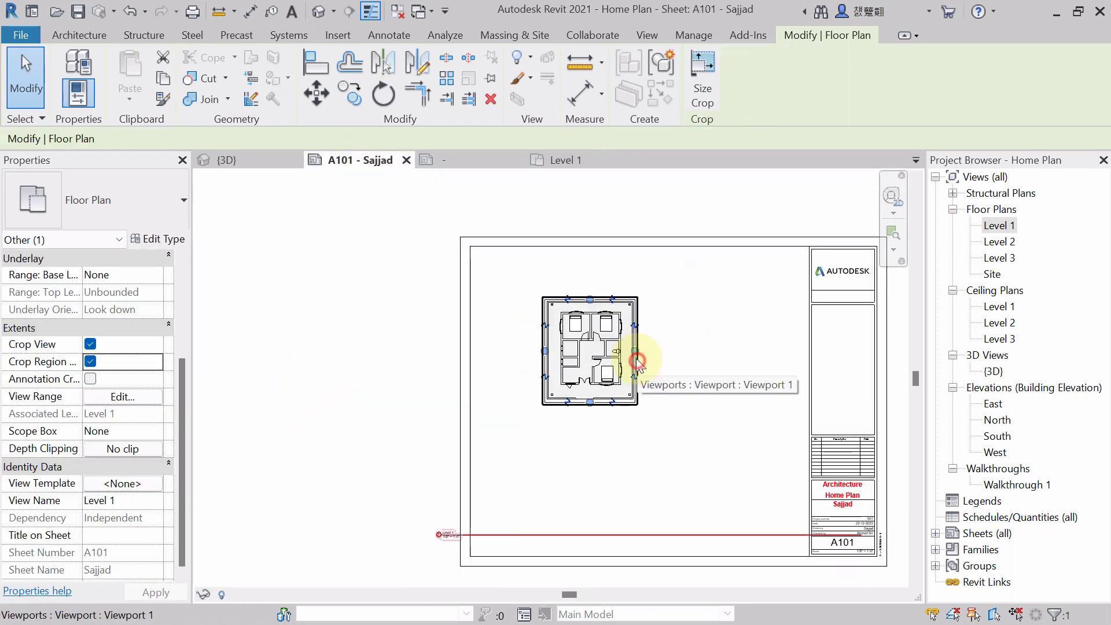
click(623, 336)
drag(600, 333, 554, 305)
scroll(346, 356, up, 1)
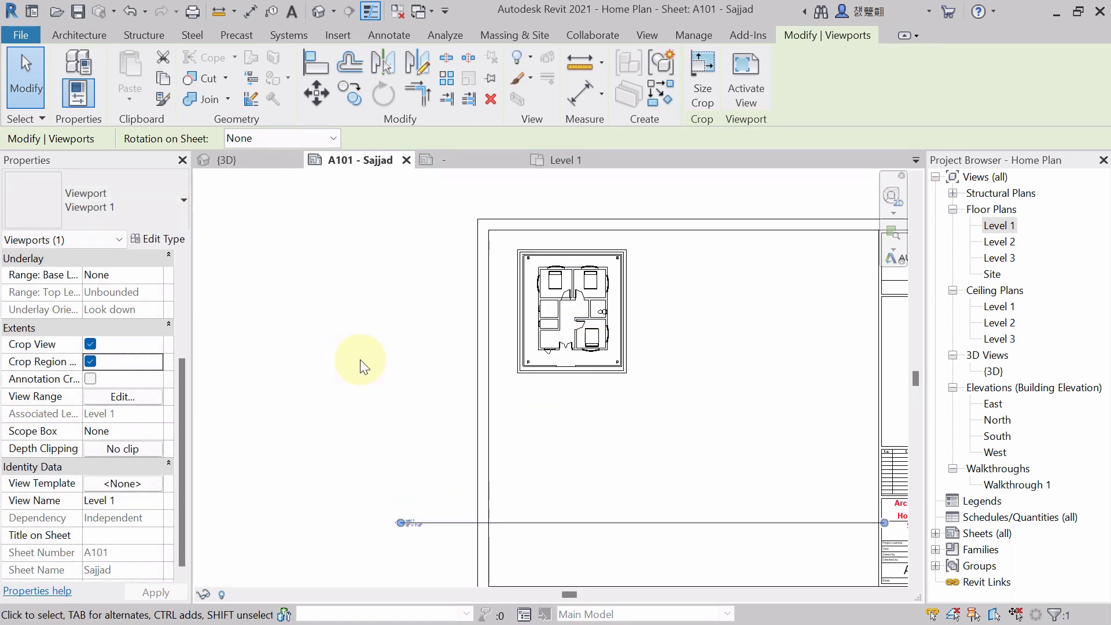
middle_drag(360, 359, 273, 361)
mouse_move(342, 390)
middle_down()
mouse_move(335, 302)
mouse_move(312, 371)
middle_up()
scroll(298, 467, up, 5)
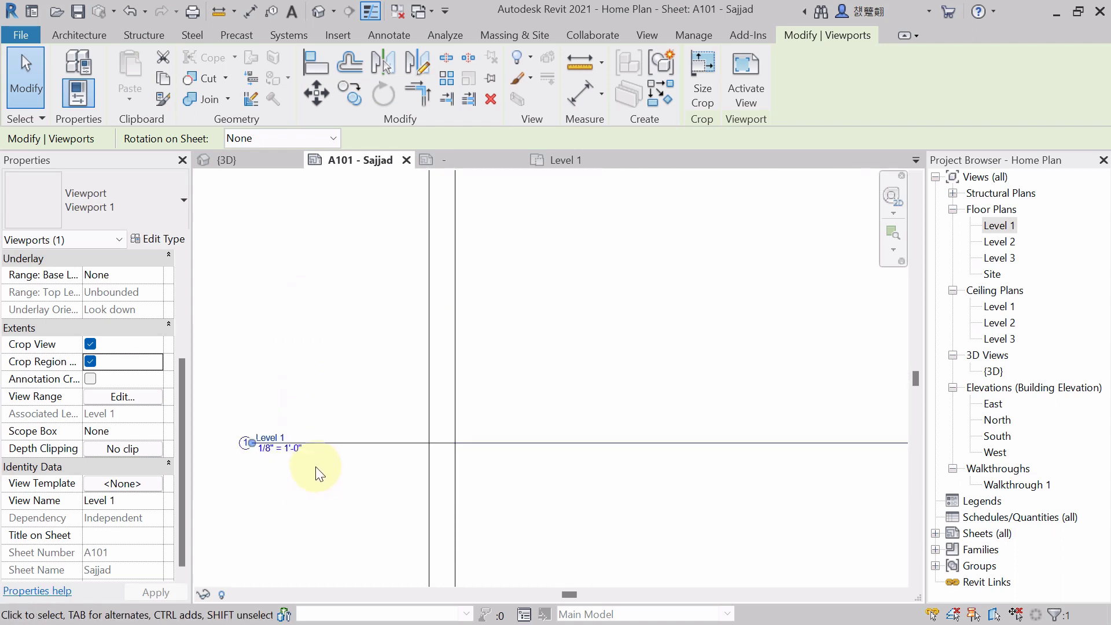
scroll(315, 467, down, 5)
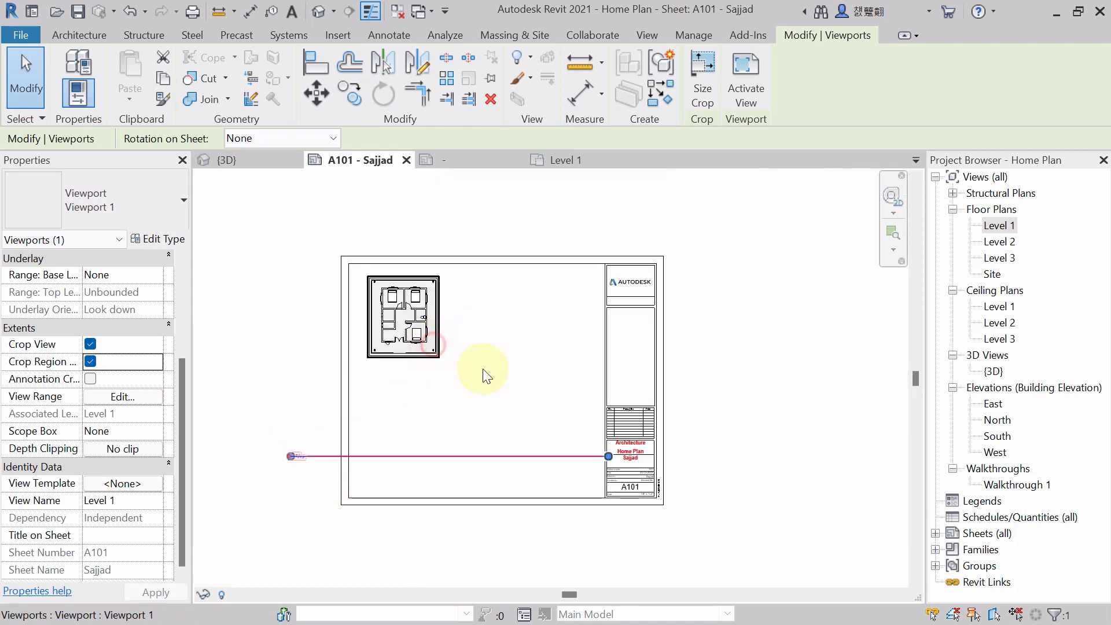
Delete the Level 1 viewport and add Floor Plan: Level 1 to sheet A101 again near the drawing area's upper-left corner, checking its title.
key(Delete)
scroll(727, 235, up, 1)
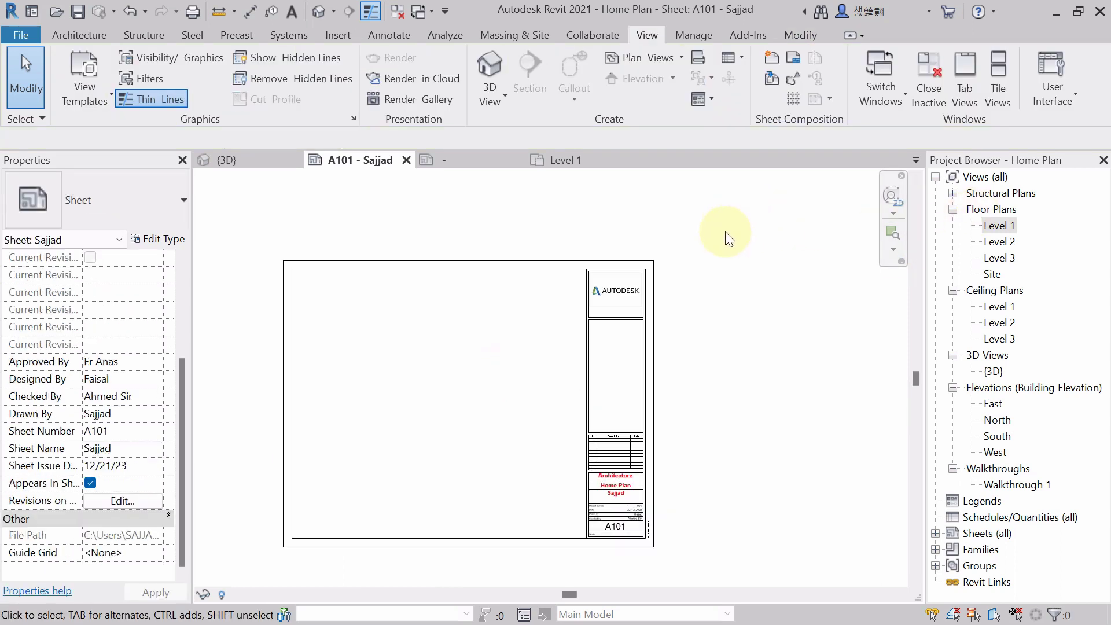
middle_drag(727, 236, 776, 258)
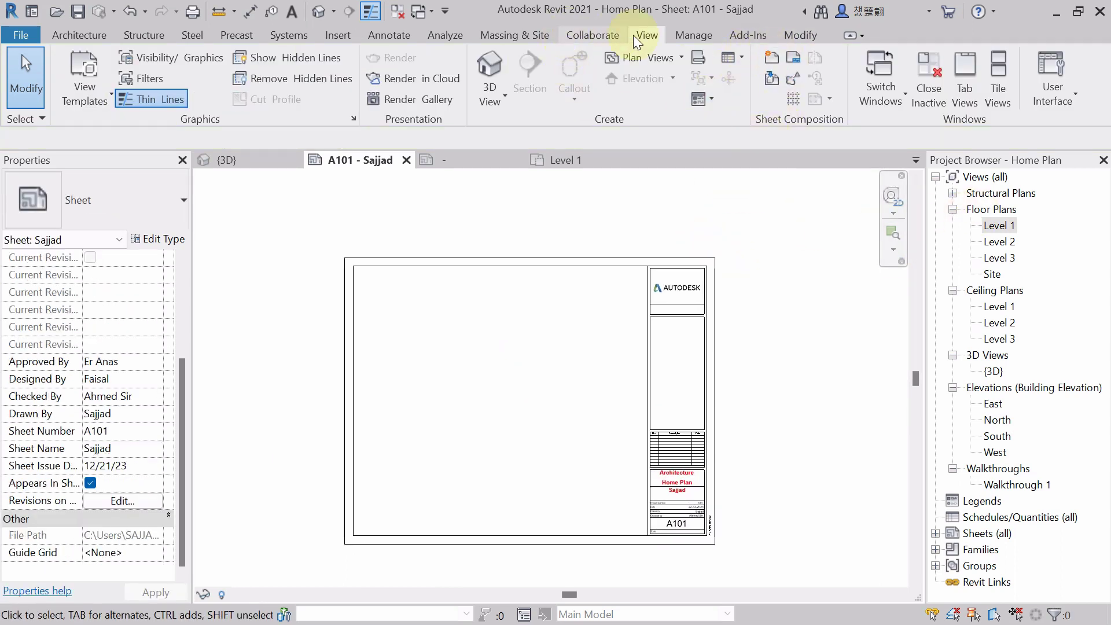
click(773, 80)
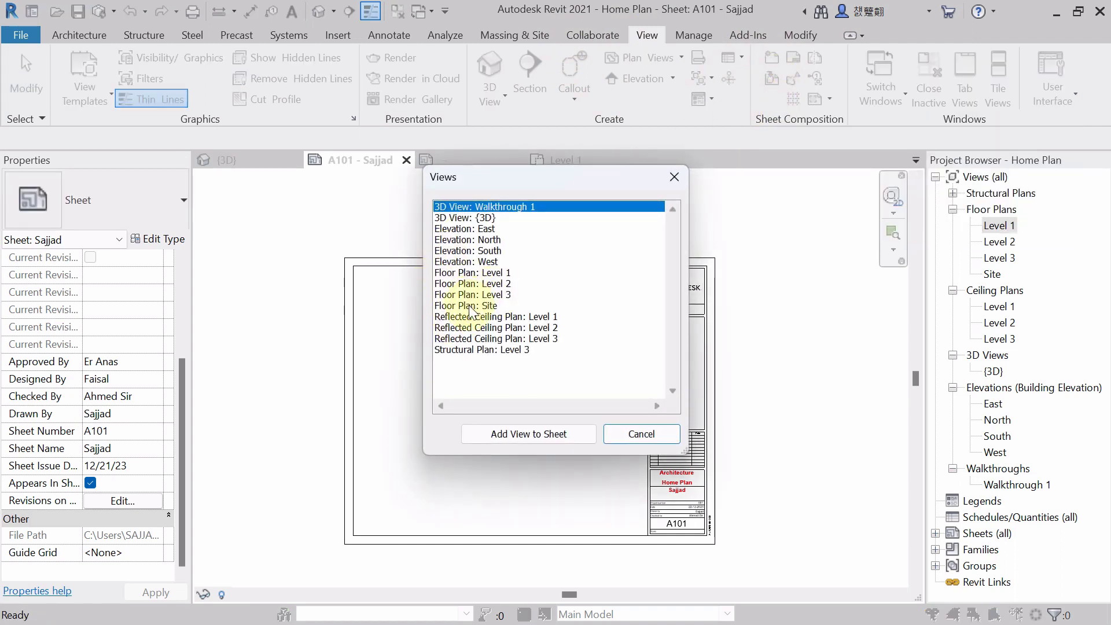
click(476, 274)
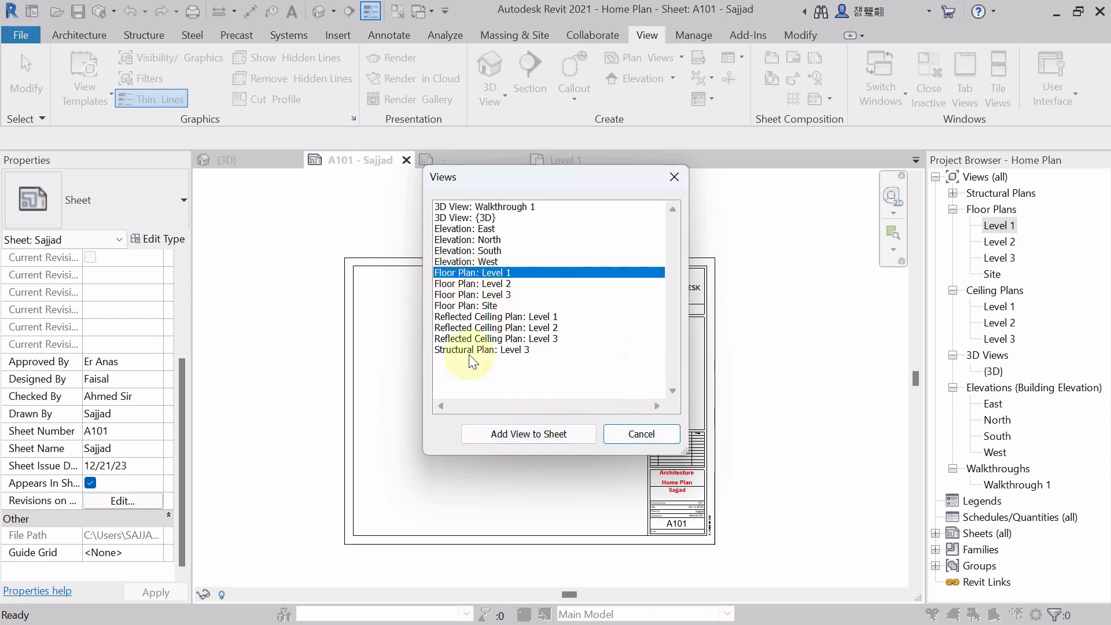
click(496, 435)
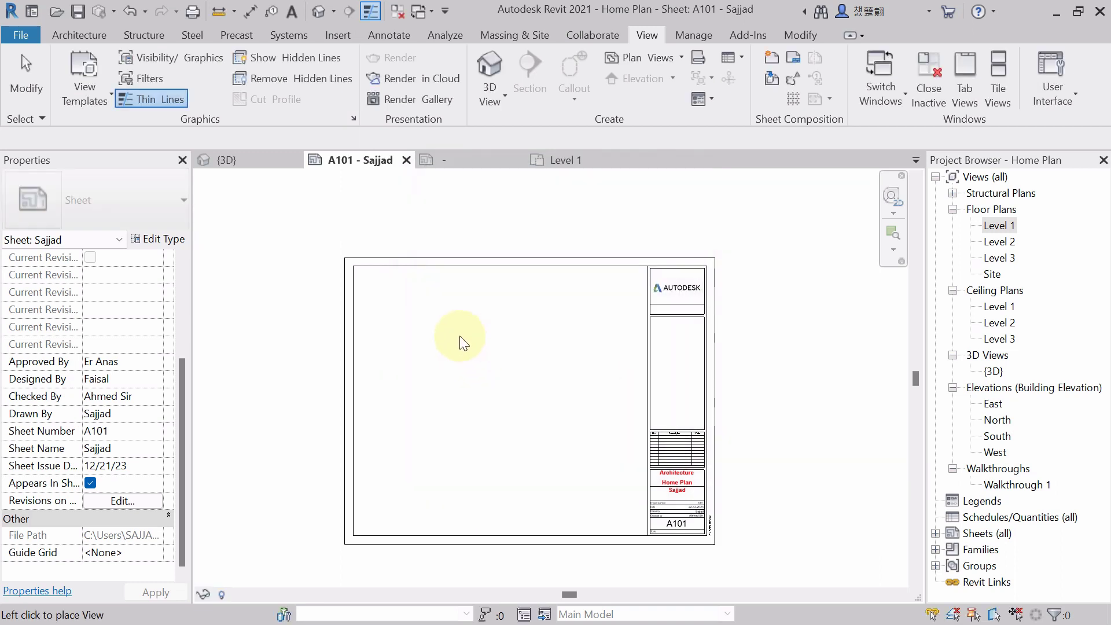
click(412, 324)
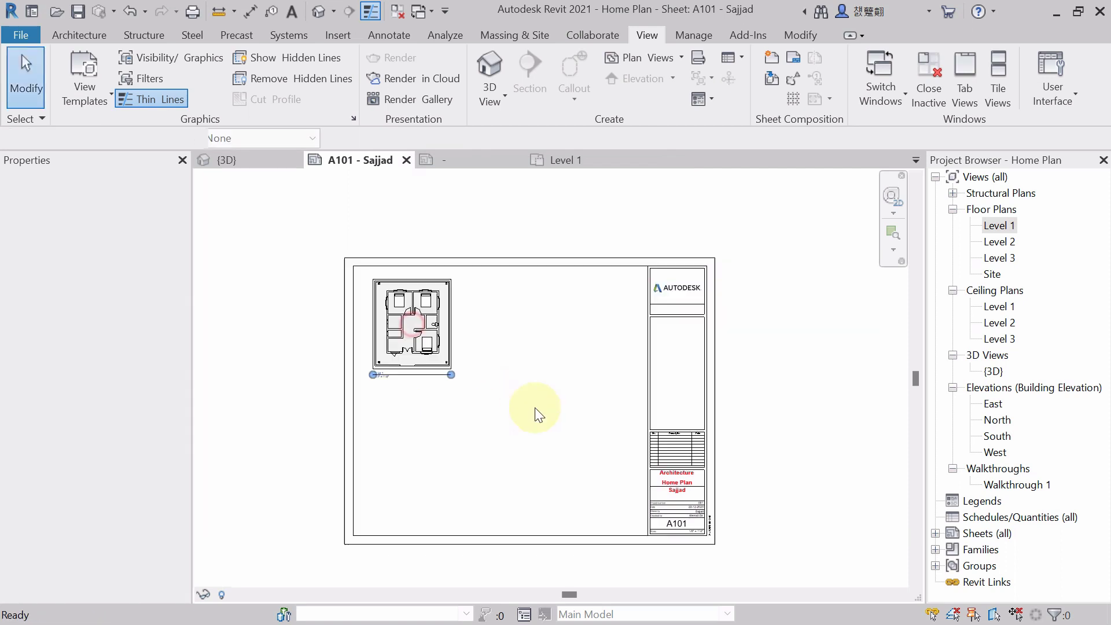
click(396, 377)
scroll(396, 376, up, 4)
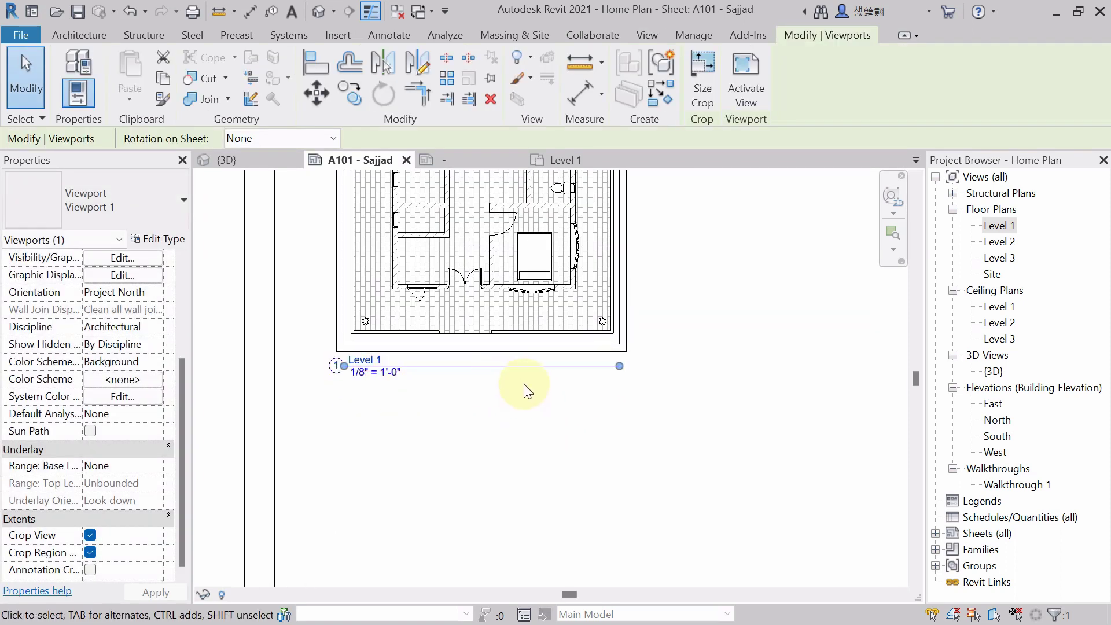
scroll(524, 385, up, 1)
scroll(525, 392, down, 4)
scroll(588, 401, up, 1)
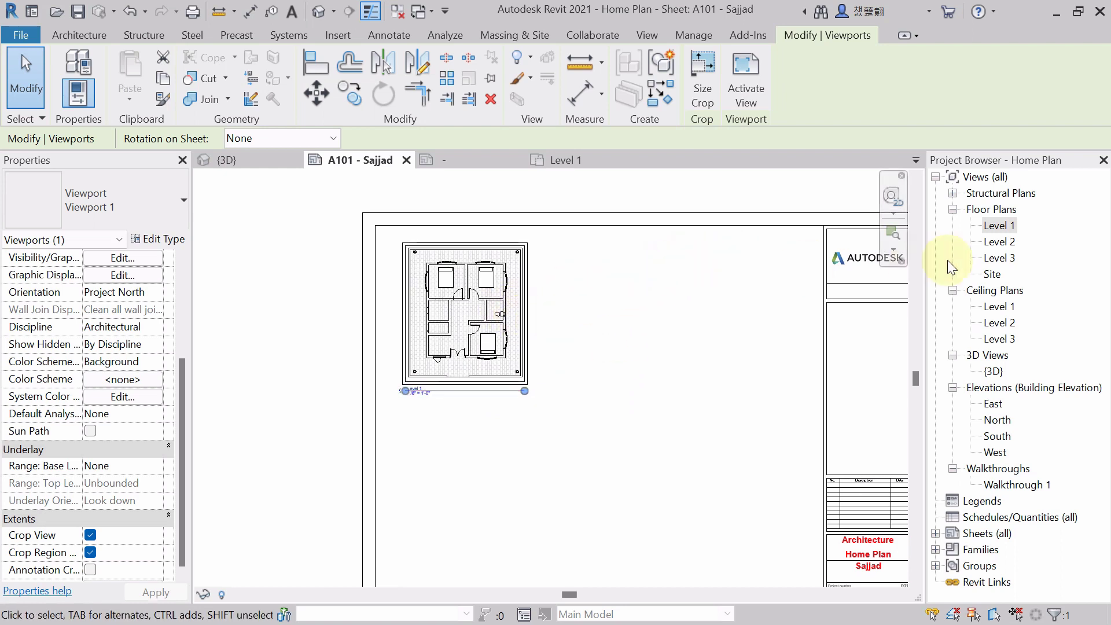
Try to place the Level 1 floor plan on sheet A101 a second time, beside the existing viewport.
click(649, 35)
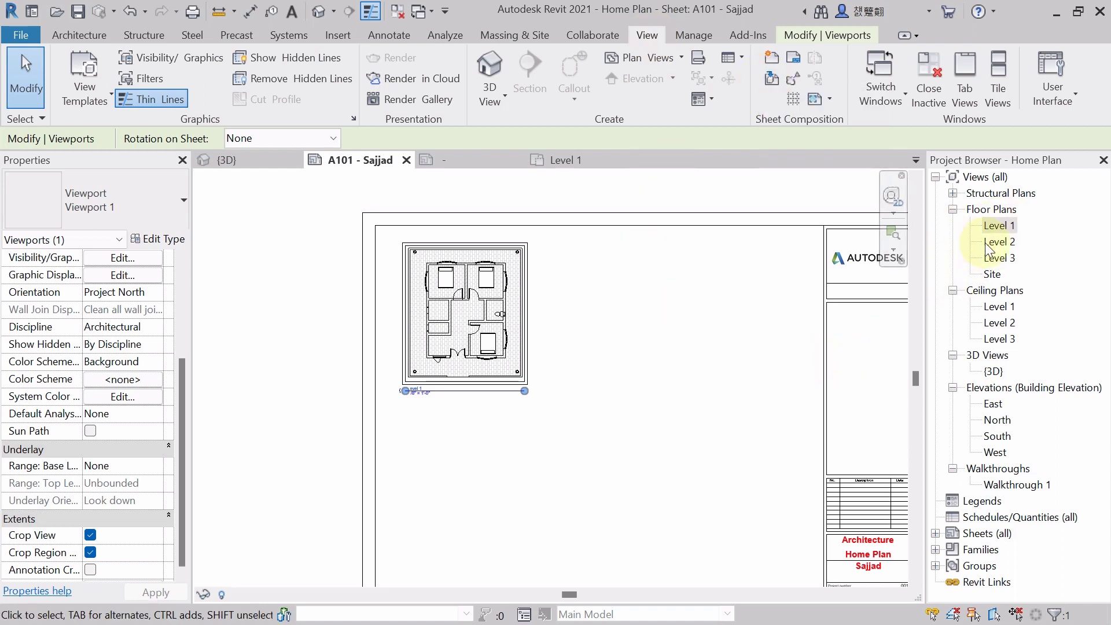
click(999, 225)
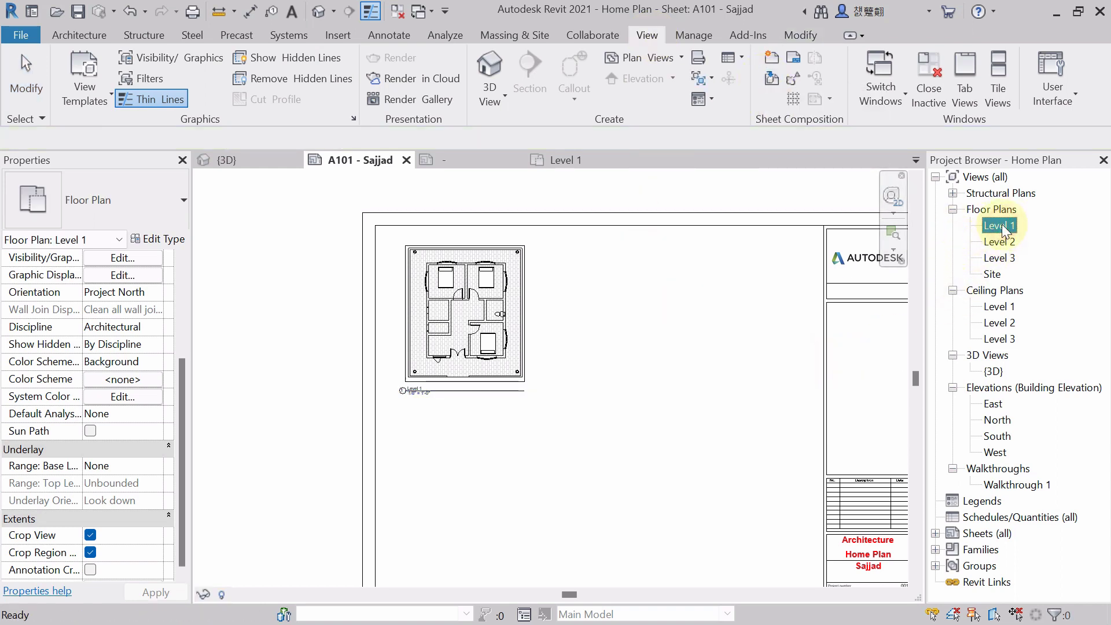
middle_click(637, 322)
click(637, 323)
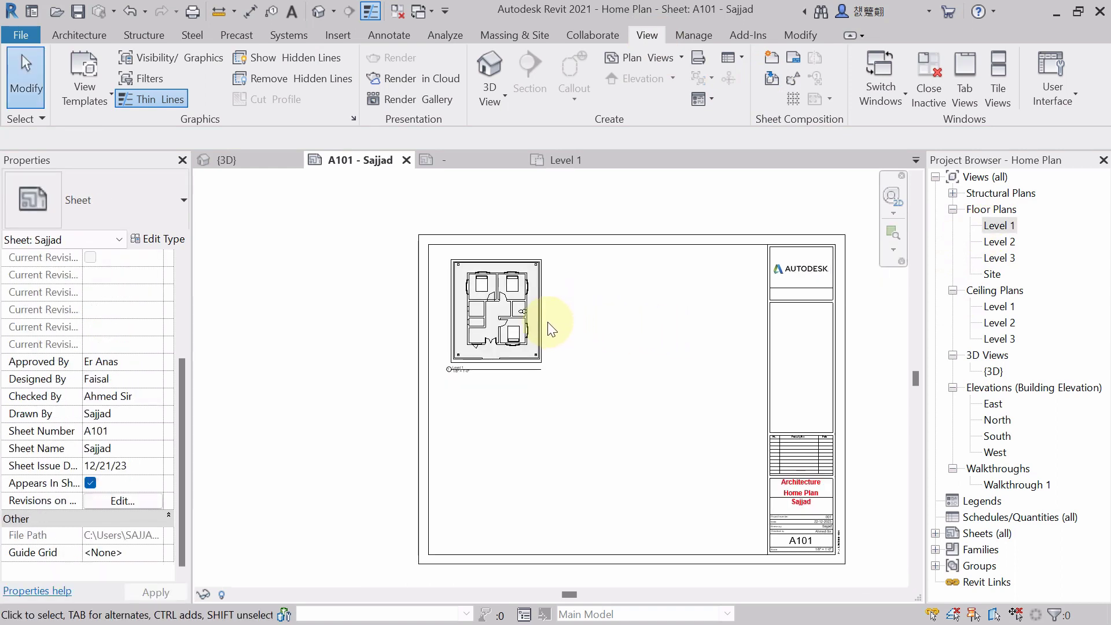
middle_drag(601, 313, 531, 299)
click(999, 226)
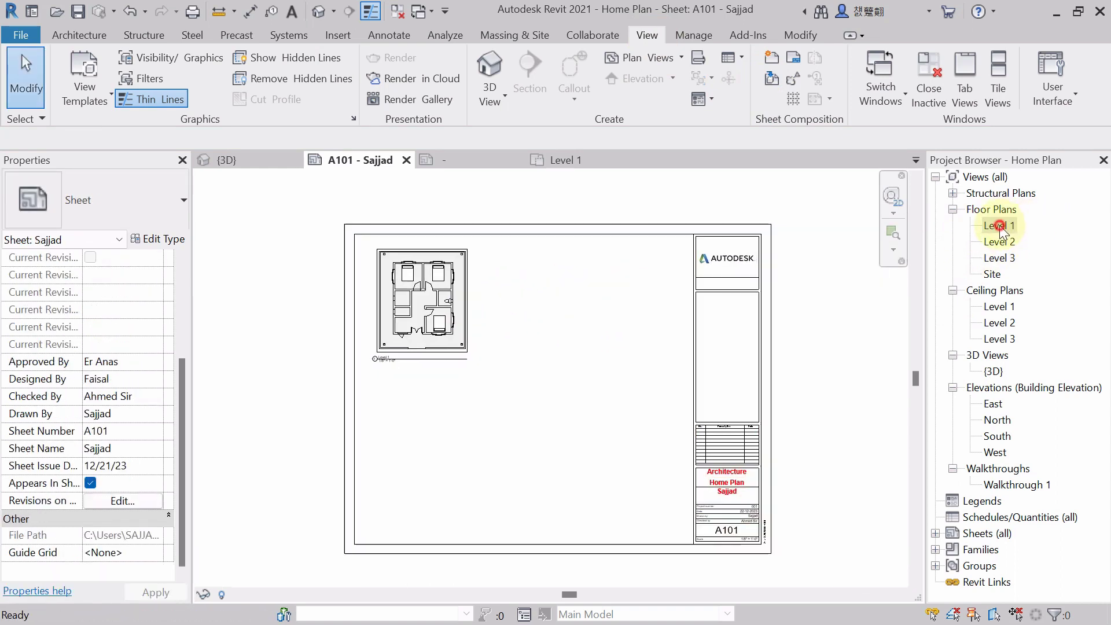
drag(950, 249, 736, 284)
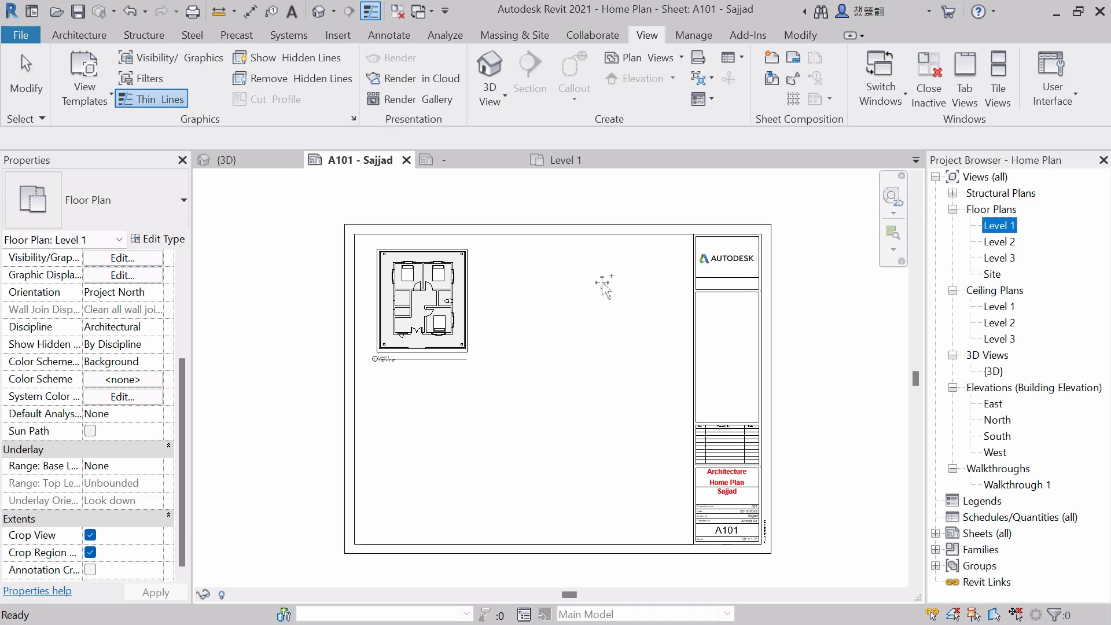
drag(604, 287, 602, 285)
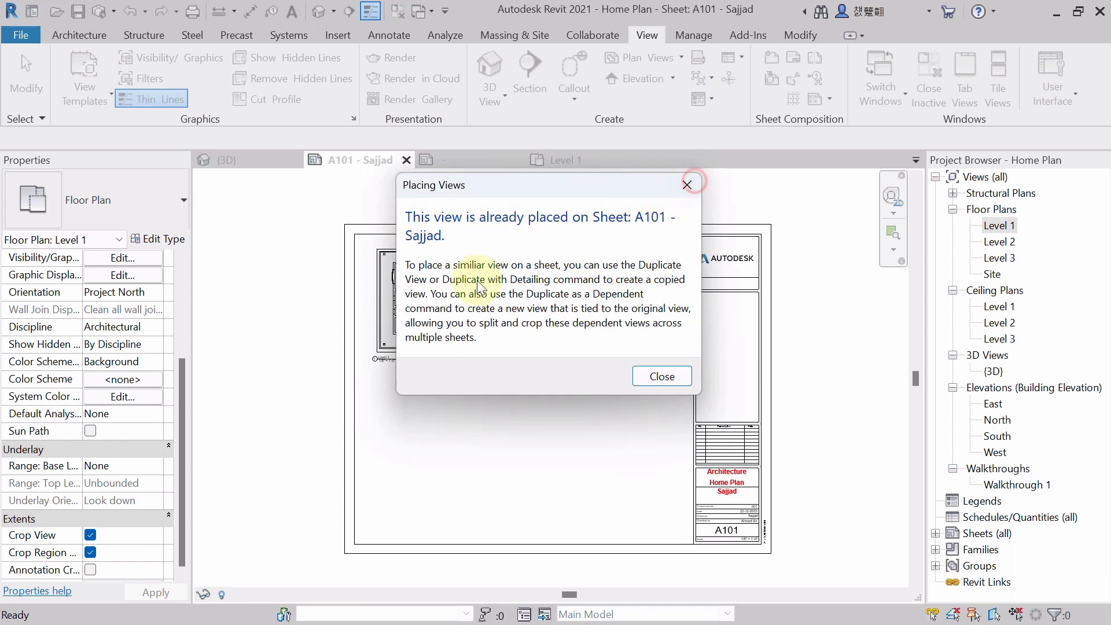
click(688, 185)
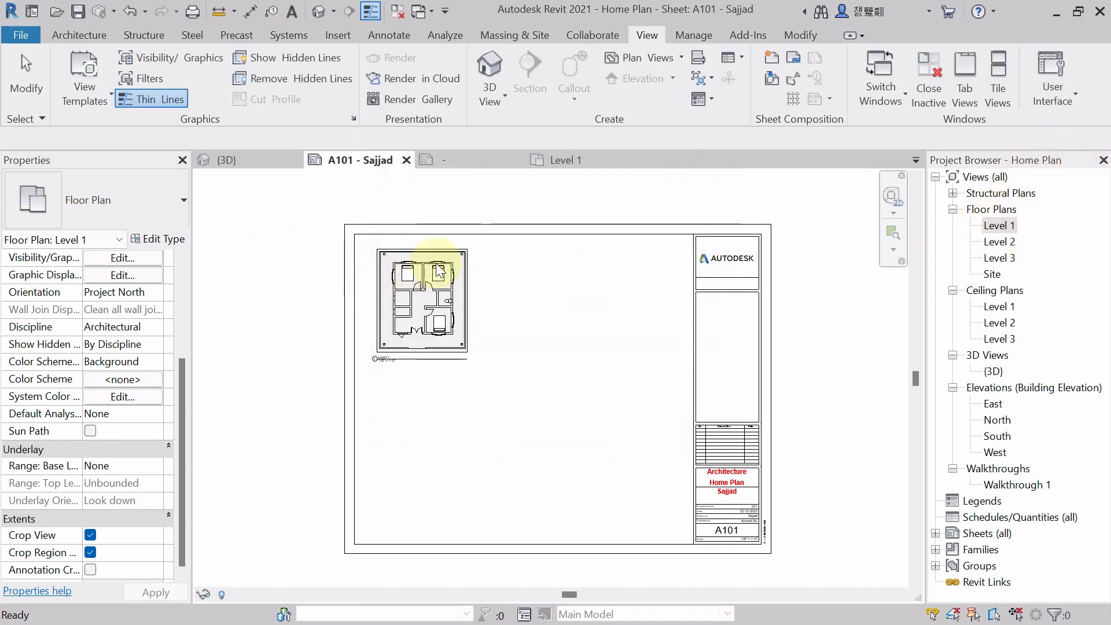
Place the uncropped Level 2 floor plan over the title block area of sheet A101 and delete its viewport again.
scroll(406, 275, up, 1)
click(1000, 243)
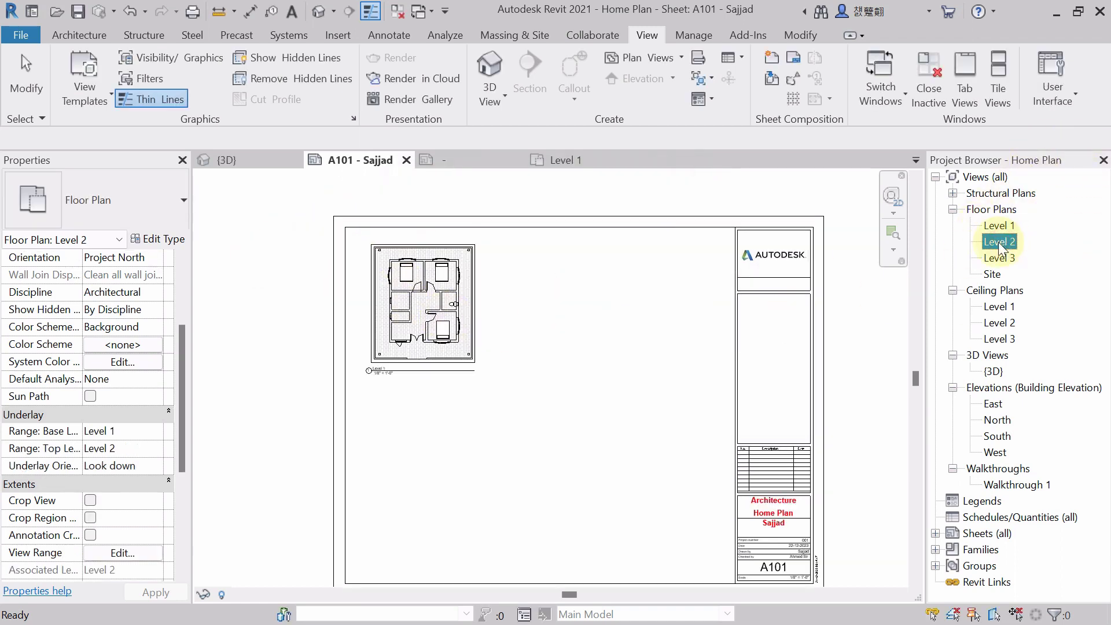
drag(595, 332, 595, 333)
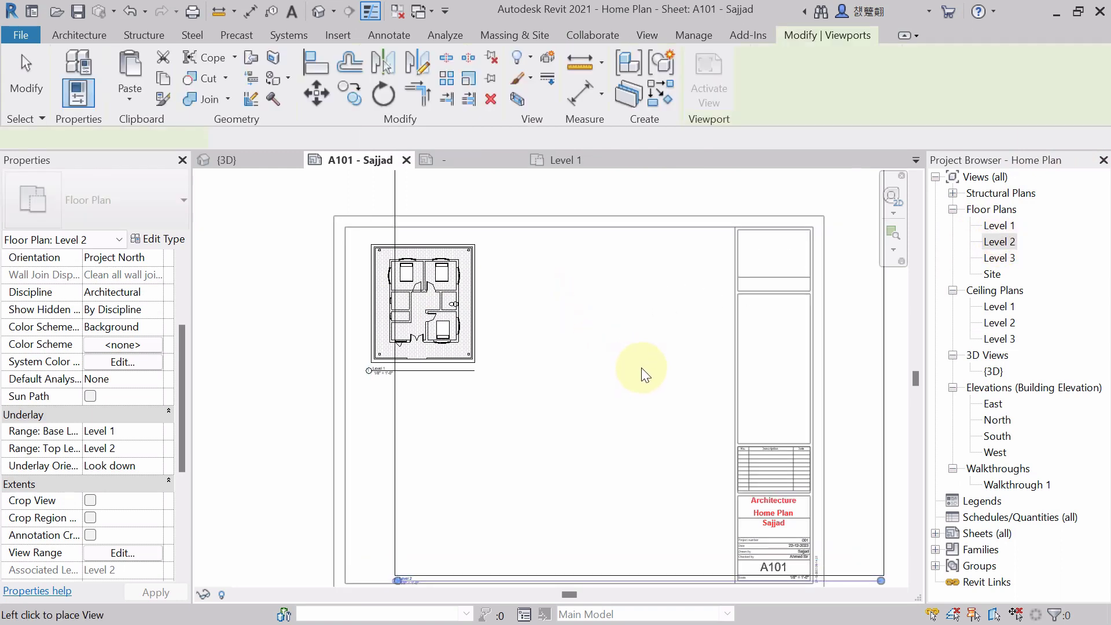
scroll(590, 330, down, 3)
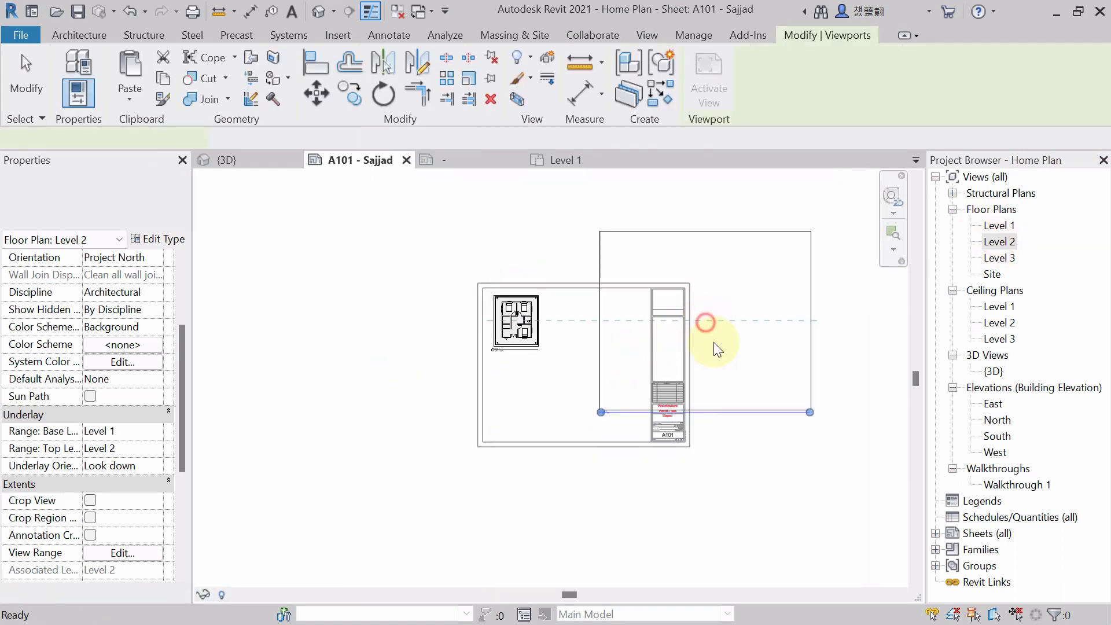
click(706, 330)
scroll(814, 314, up, 2)
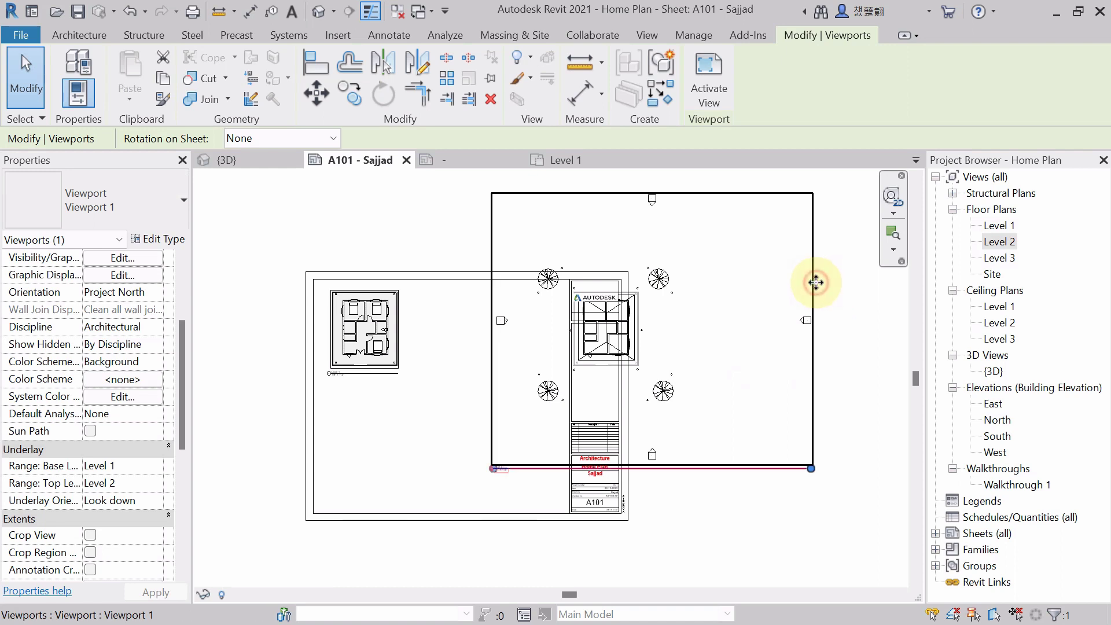
key(Delete)
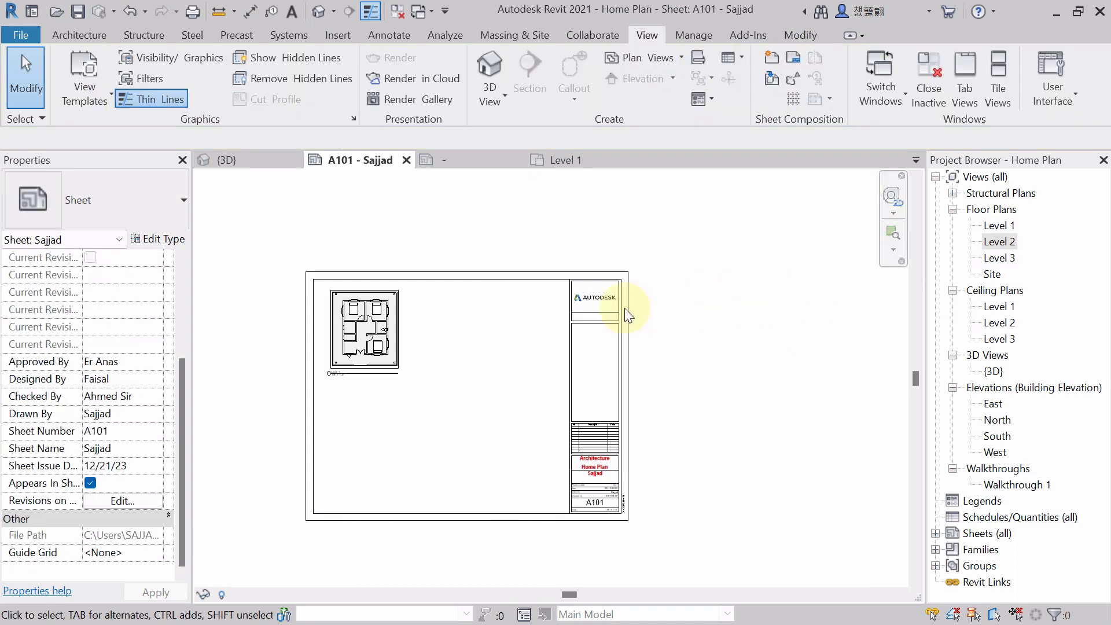
Compare the cropped Level 1 floor plan with its viewport on sheet A101 and examine the title and scale below it.
scroll(419, 443, up, 2)
middle_drag(298, 396, 319, 387)
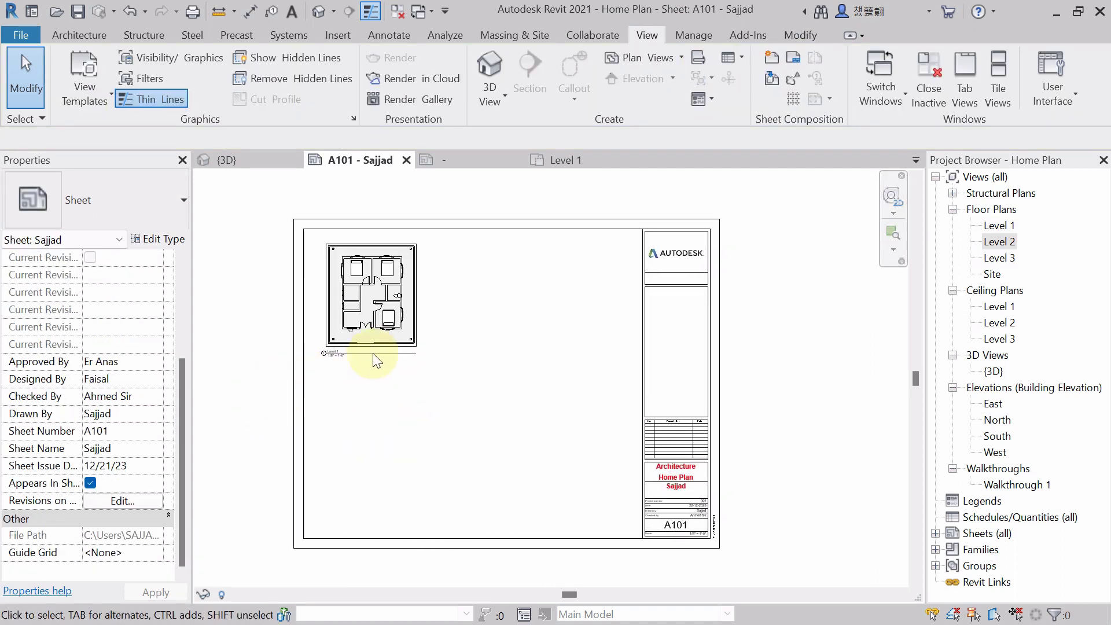
click(557, 159)
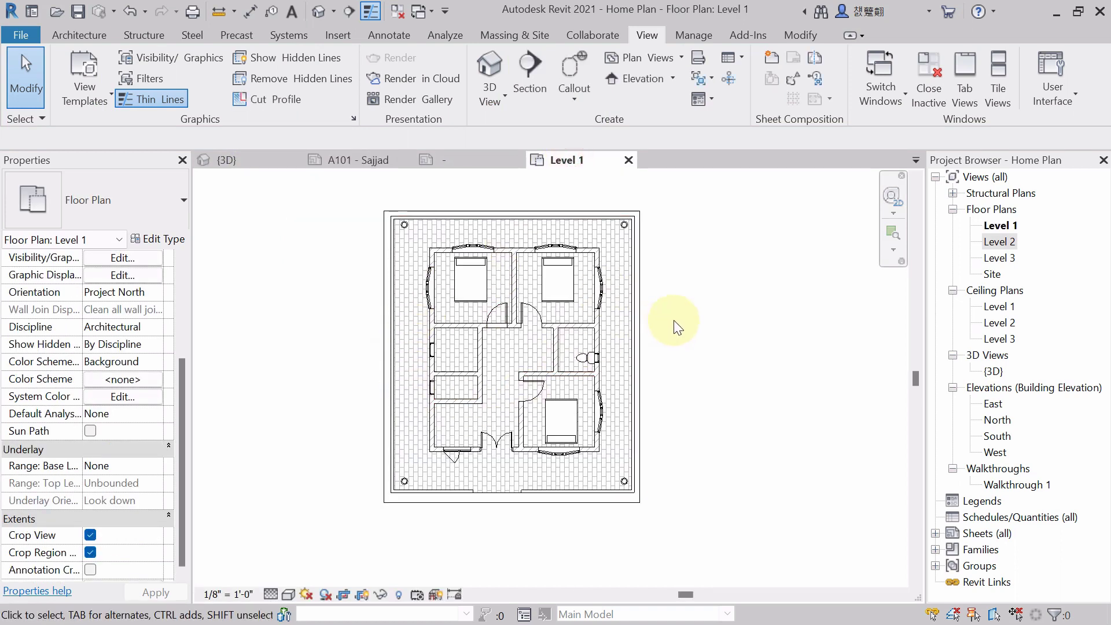
click(374, 160)
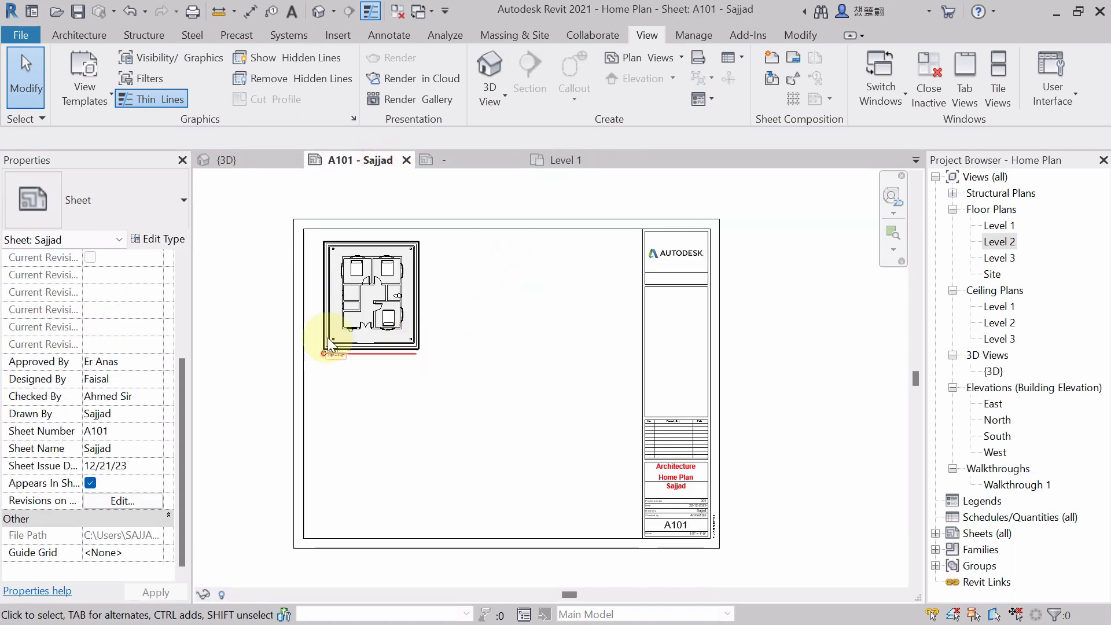
middle_drag(313, 329, 327, 392)
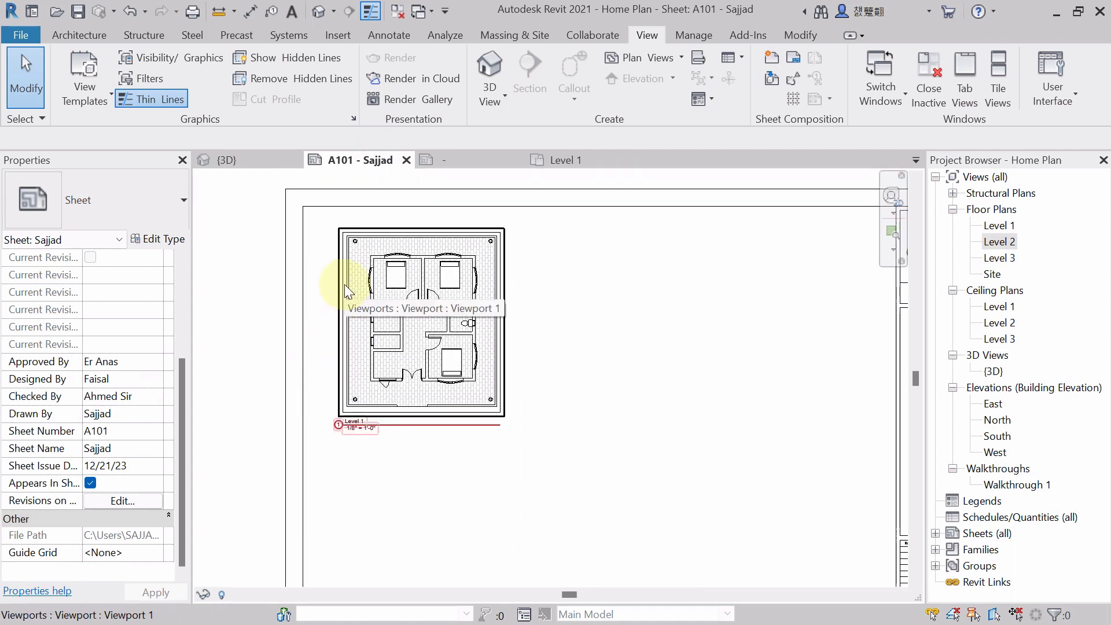
scroll(335, 435, up, 2)
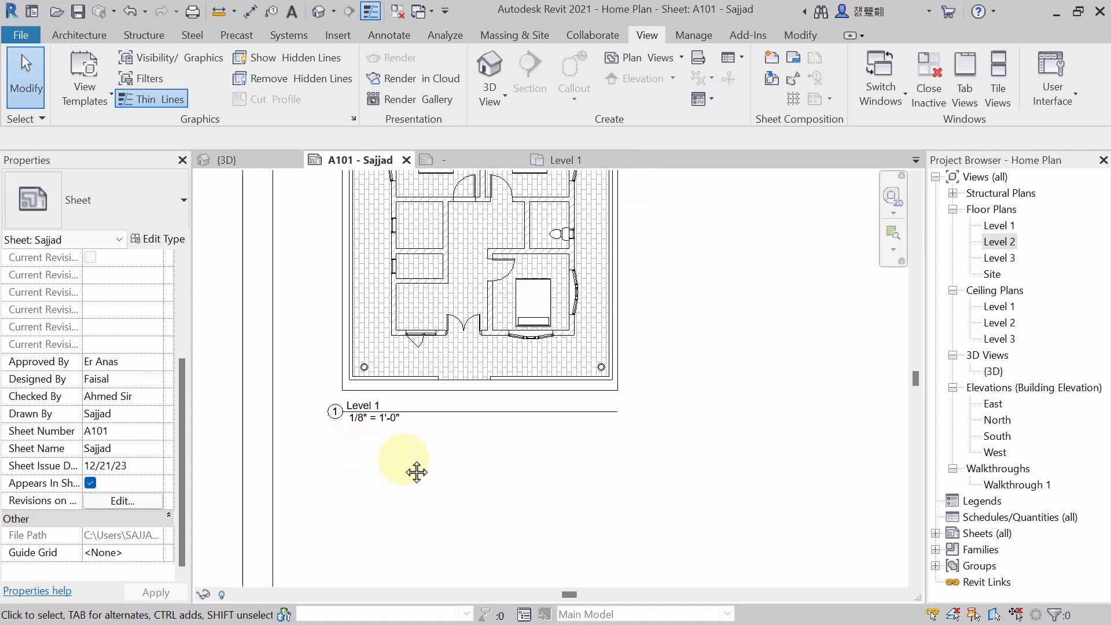
Turn off Crop View and Crop Region Visible for the Level 1 viewport on sheet A101.
scroll(418, 471, up, 2)
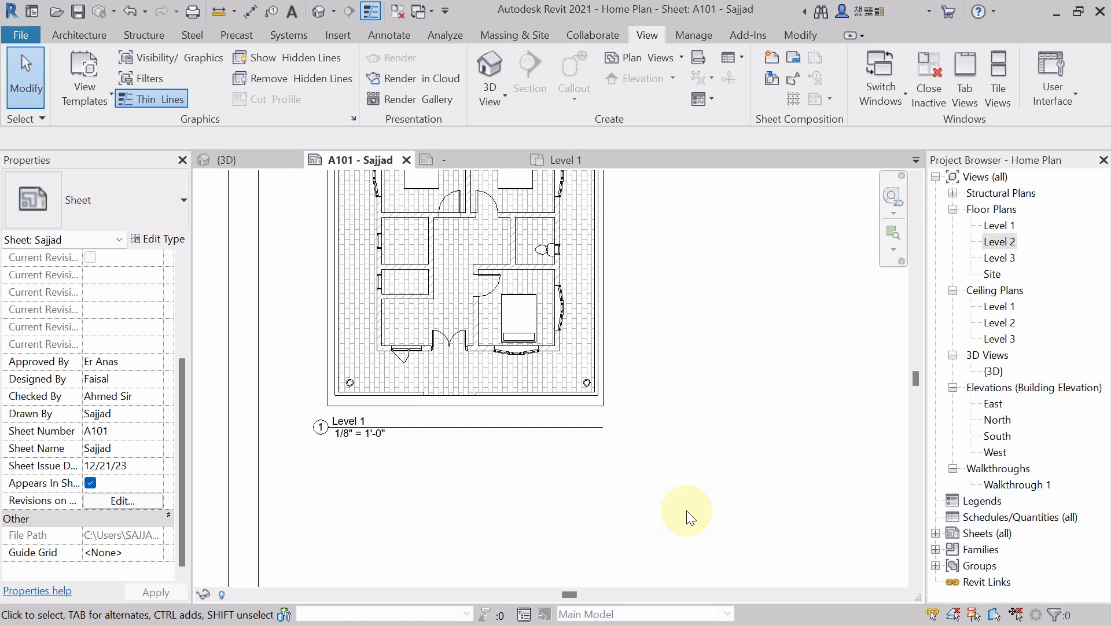
scroll(502, 506, down, 2)
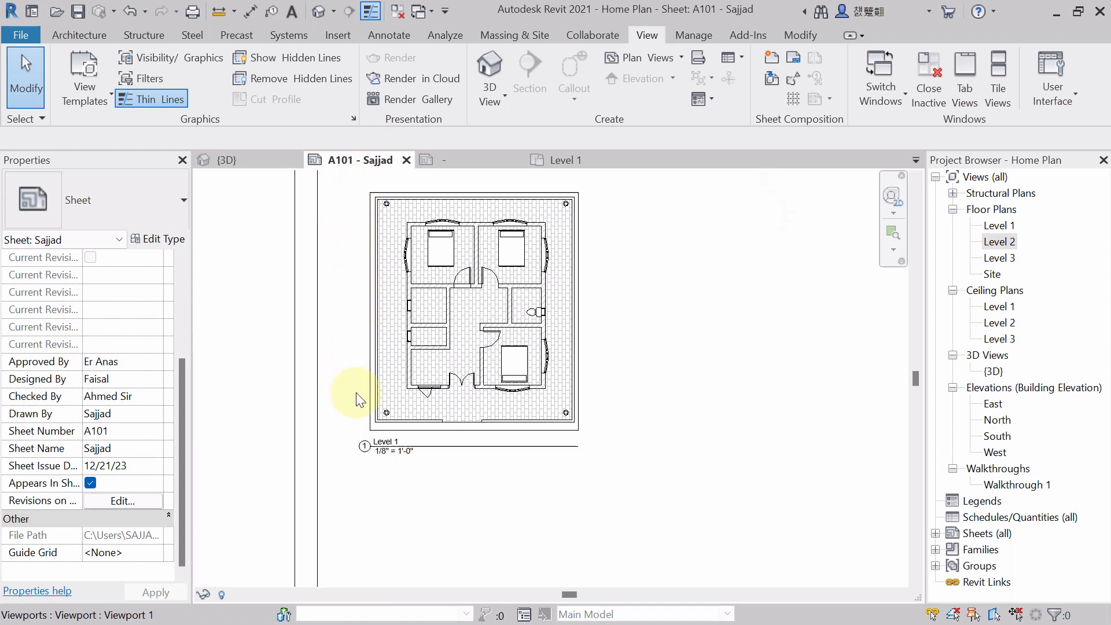
scroll(57, 450, up, 5)
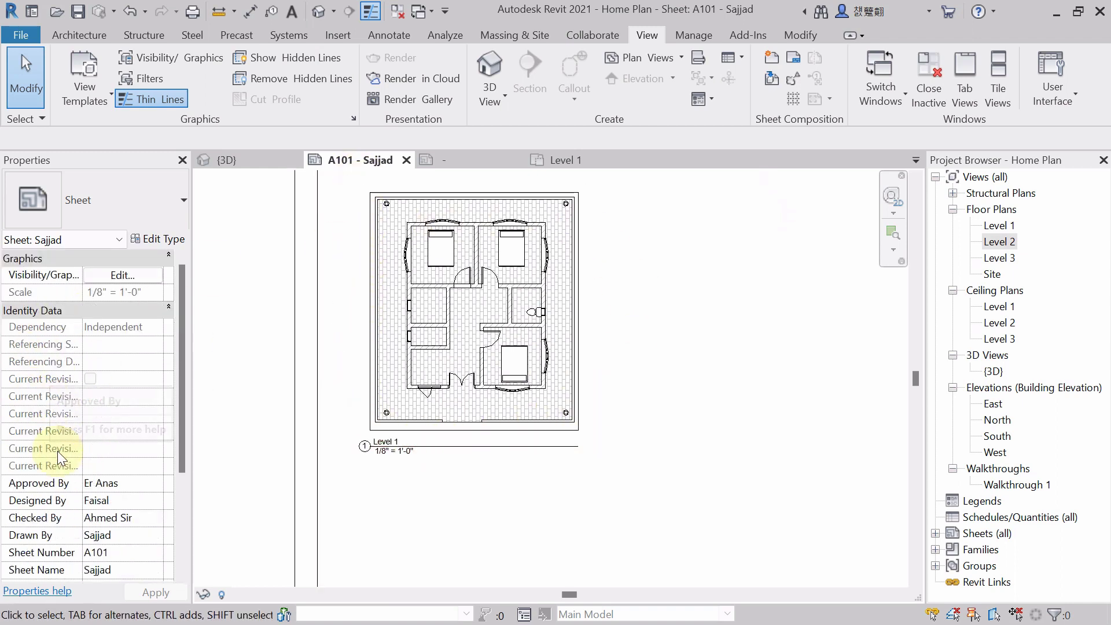
scroll(63, 434, down, 5)
click(372, 324)
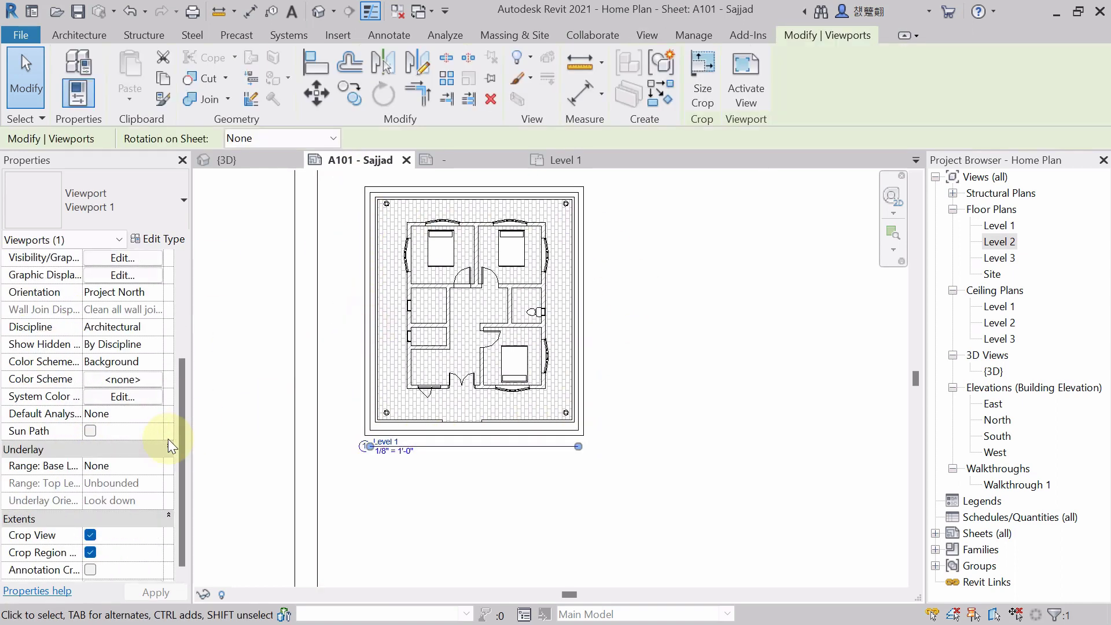
scroll(101, 377, down, 5)
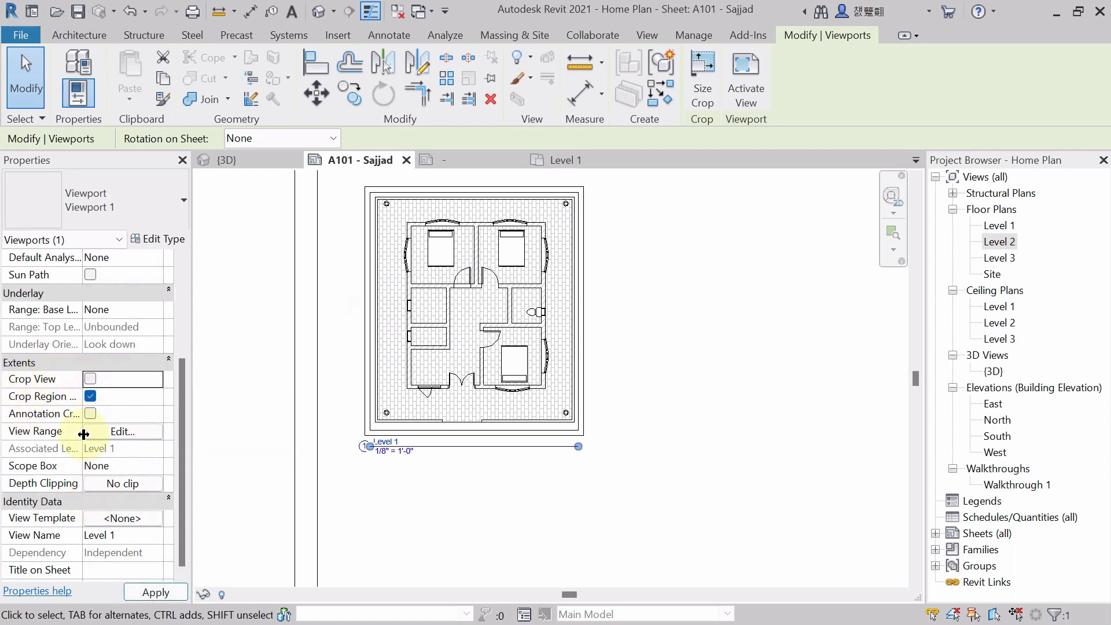
click(163, 593)
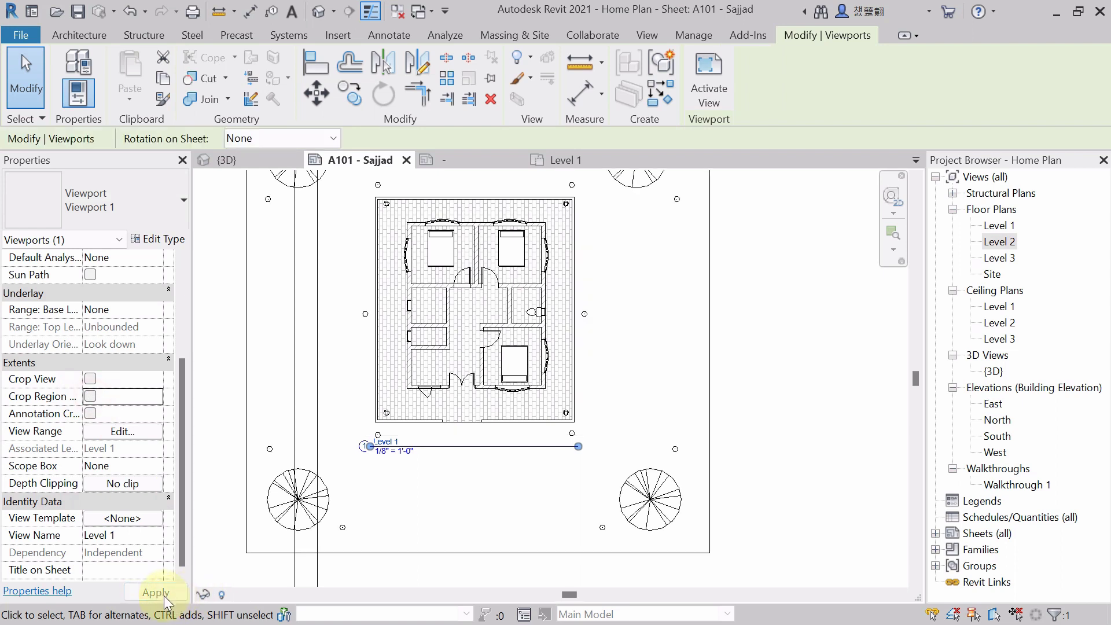
Turn Crop Region Visible and Crop View back on for the Level 1 viewport.
click(90, 396)
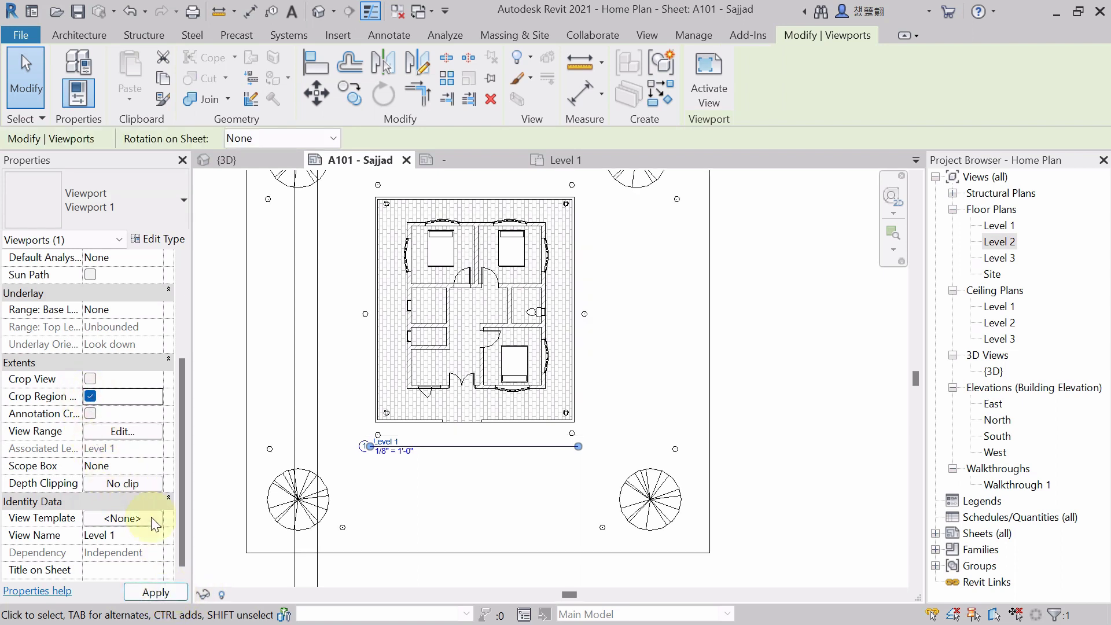
click(166, 596)
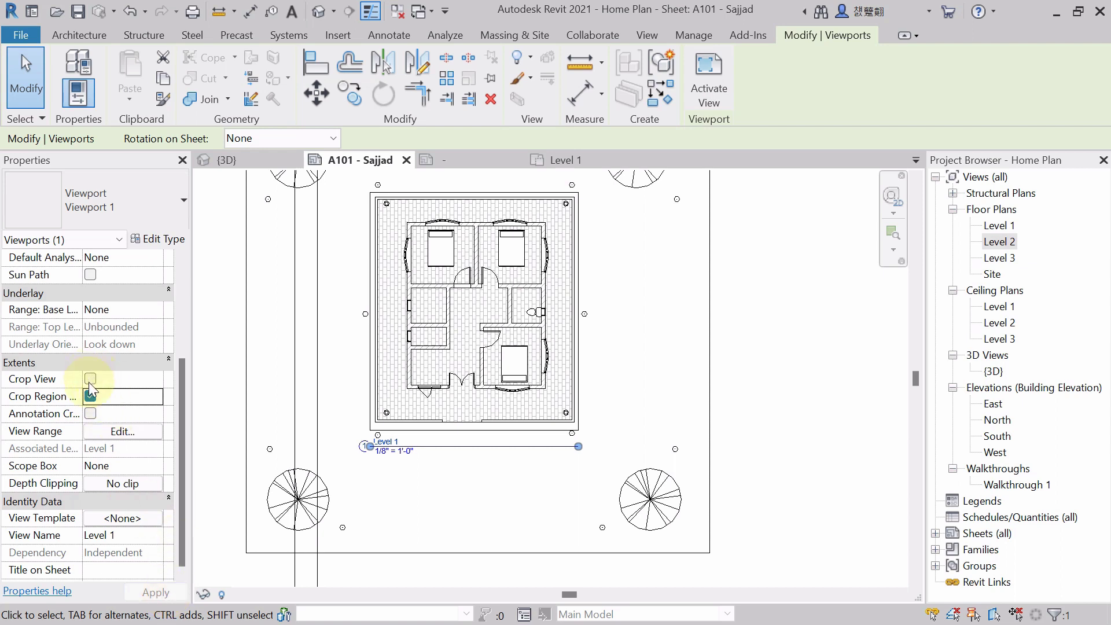
click(91, 379)
click(148, 591)
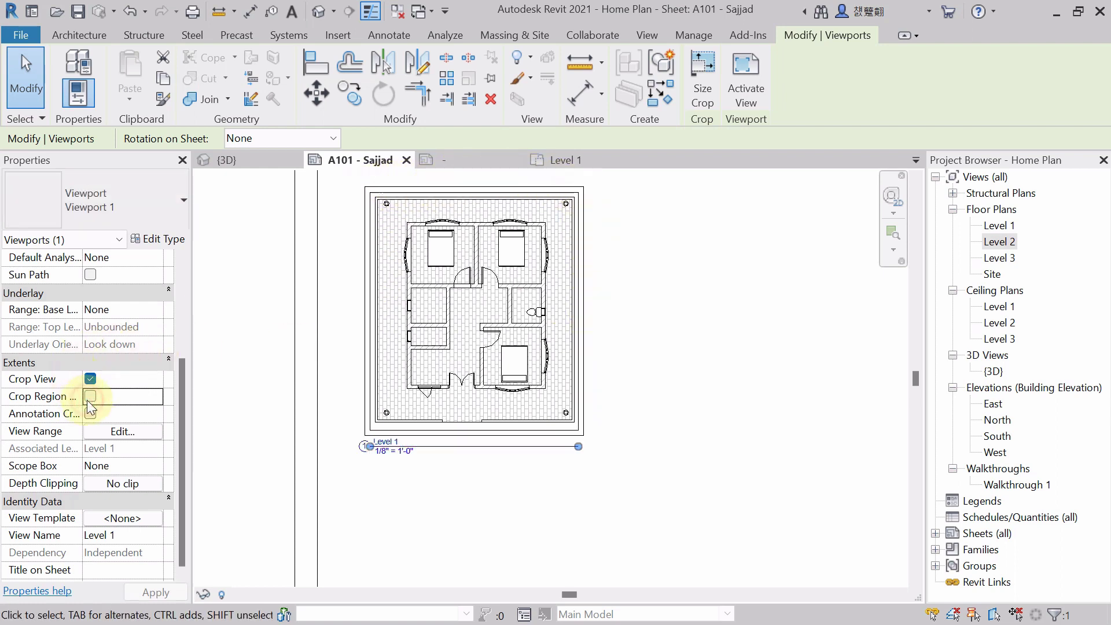
Hide the Level 1 viewport's crop region, and toggle its Crop View off and on again.
click(157, 593)
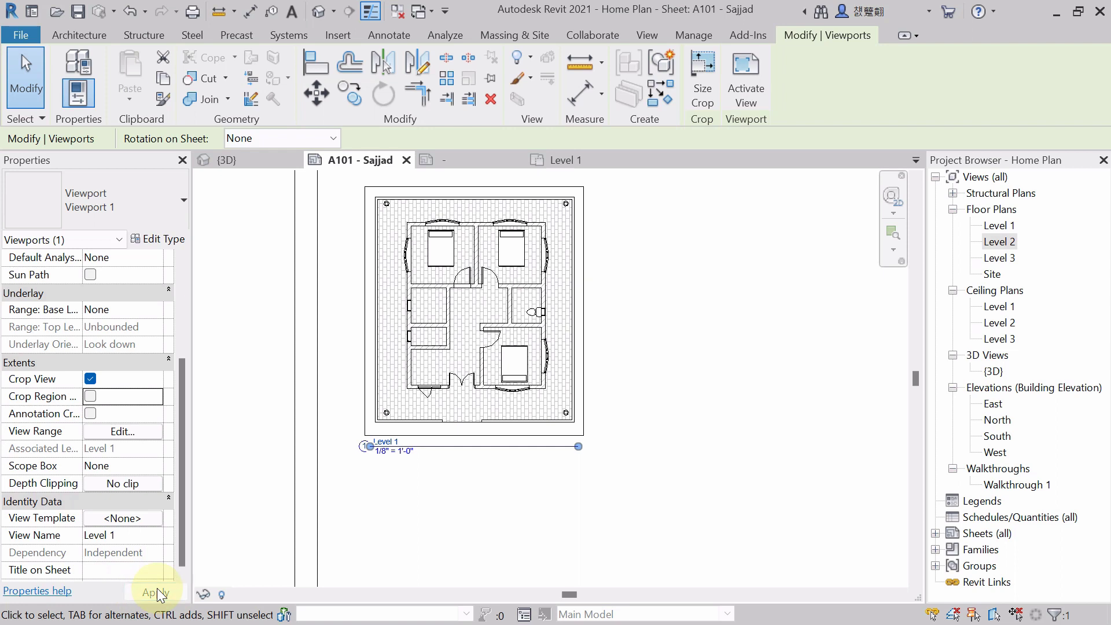
click(432, 381)
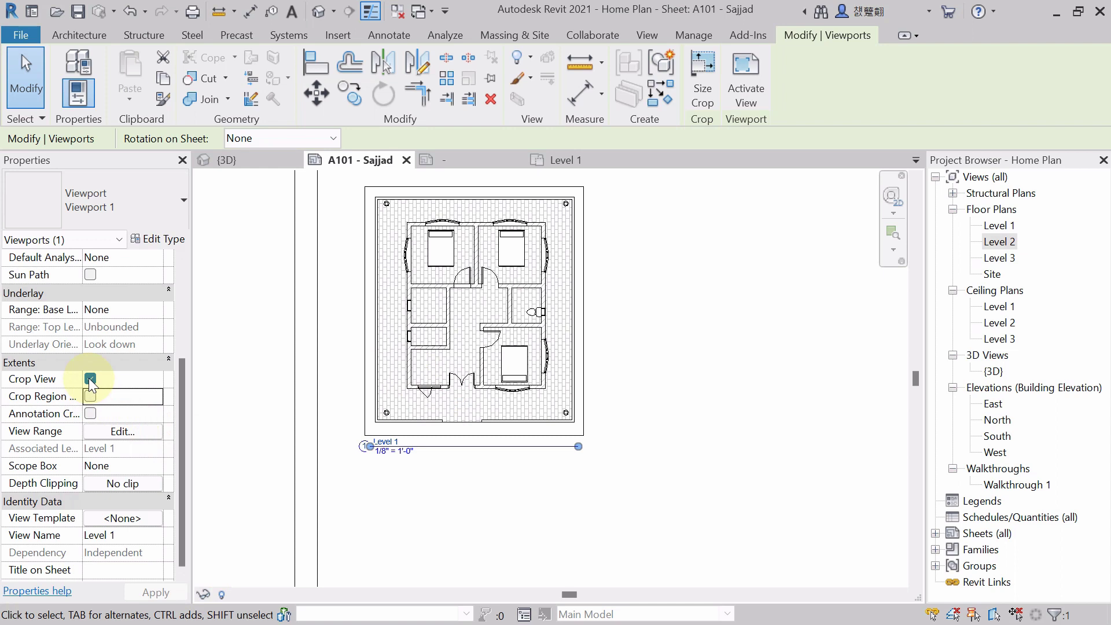
click(169, 592)
scroll(335, 479, down, 2)
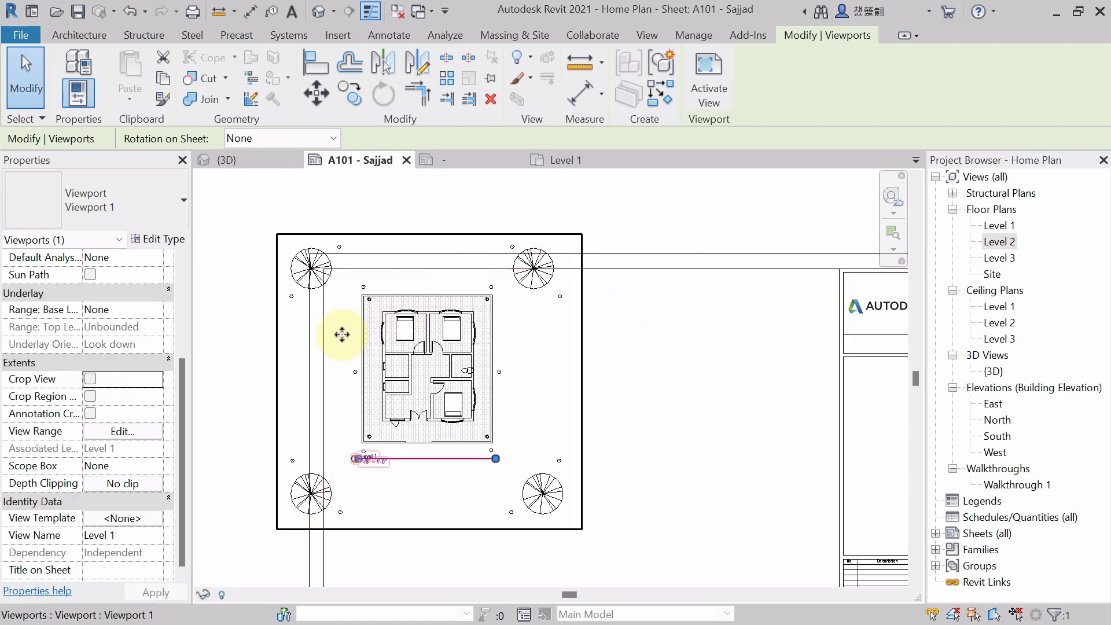
click(91, 379)
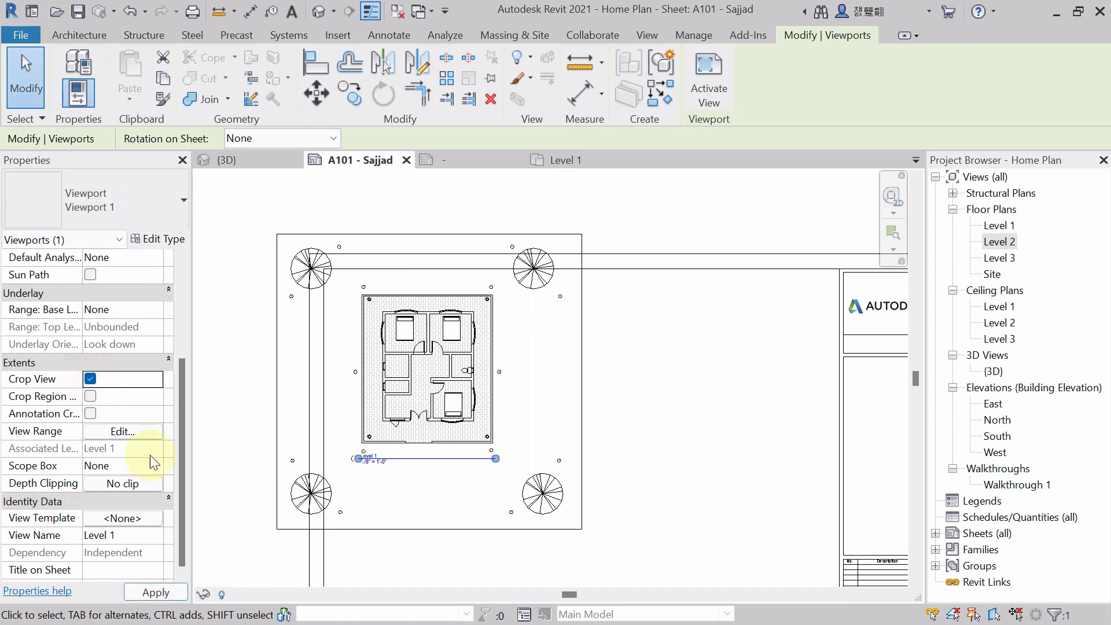
click(156, 590)
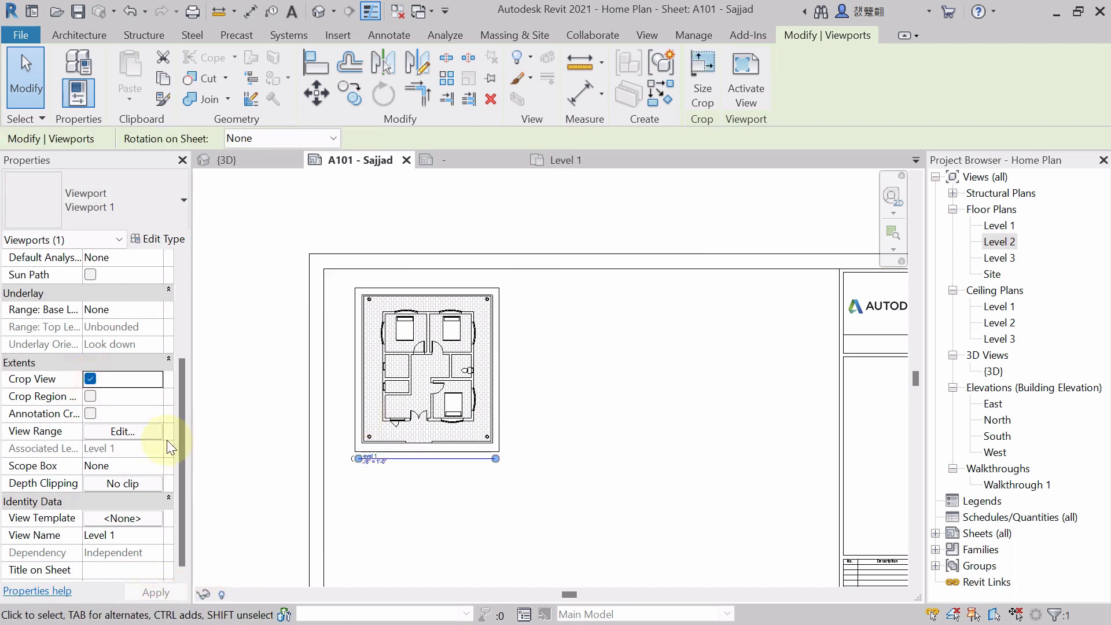
Turn on Crop Region Visible again for the Level 1 viewport and deselect it.
click(89, 396)
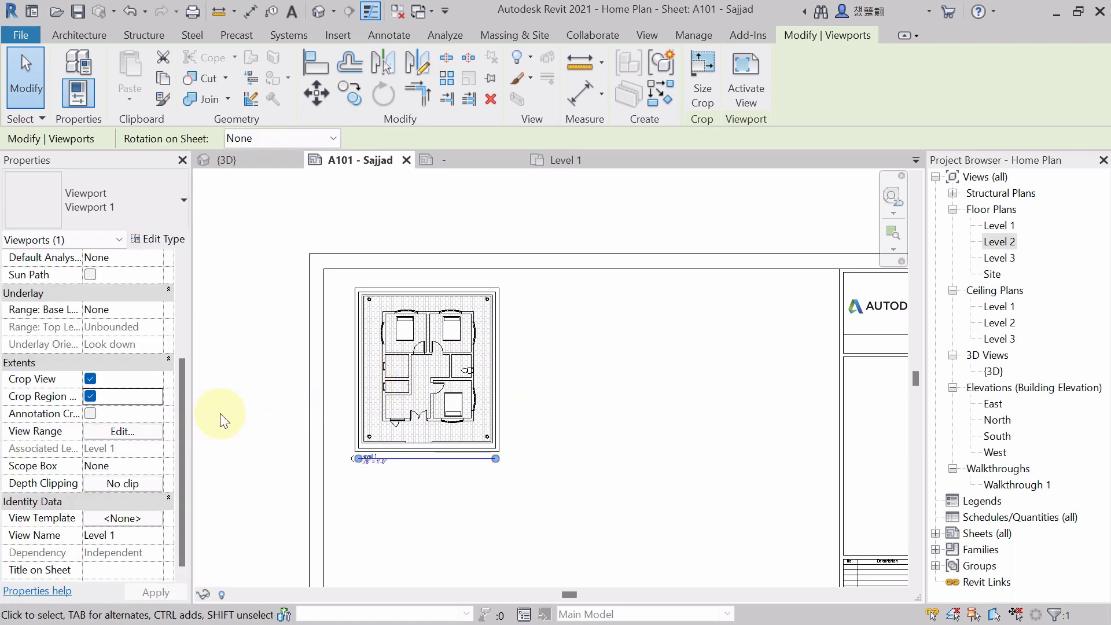
click(241, 372)
middle_drag(241, 372, 289, 367)
scroll(290, 367, up, 2)
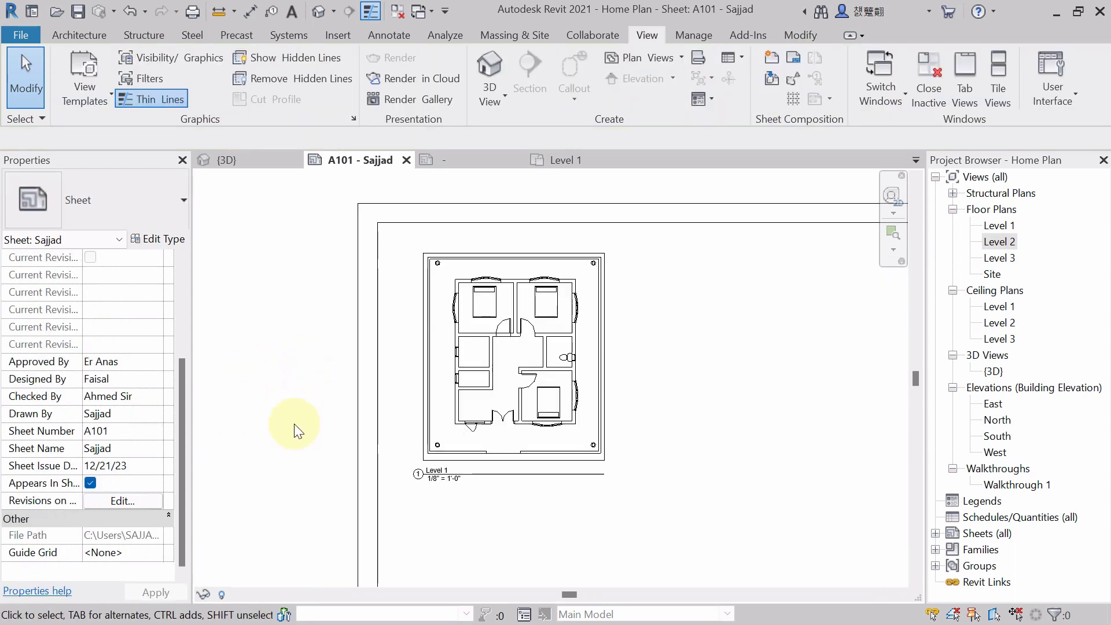
middle_drag(258, 409, 247, 436)
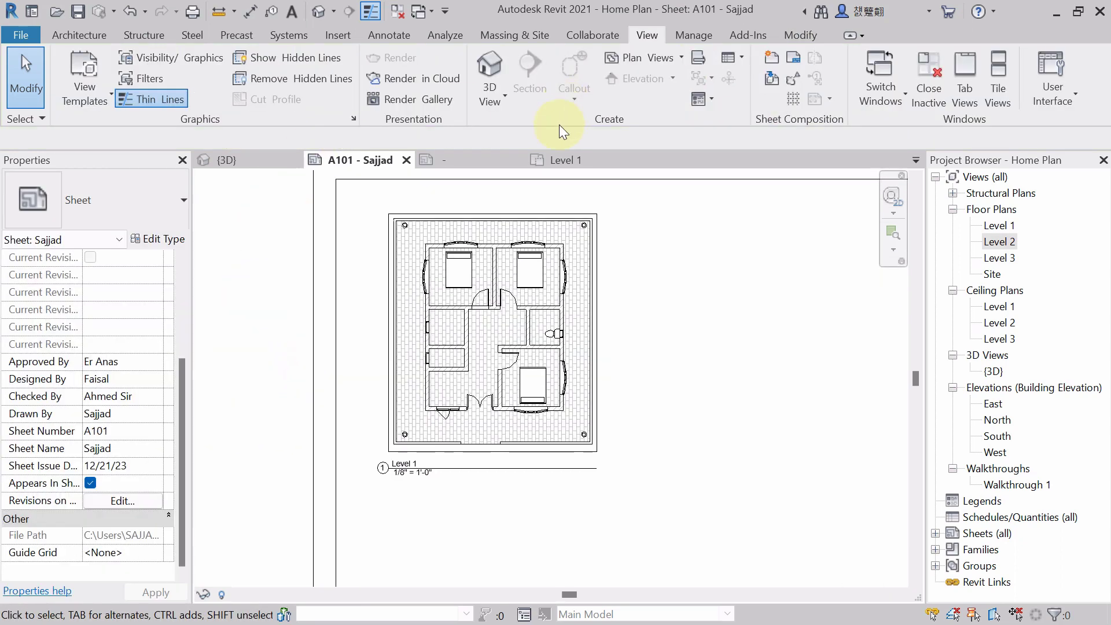
Open the Level 1 floor plan and turn off its Crop Region Visible setting, leaving Crop View on.
click(569, 160)
middle_drag(688, 357, 679, 350)
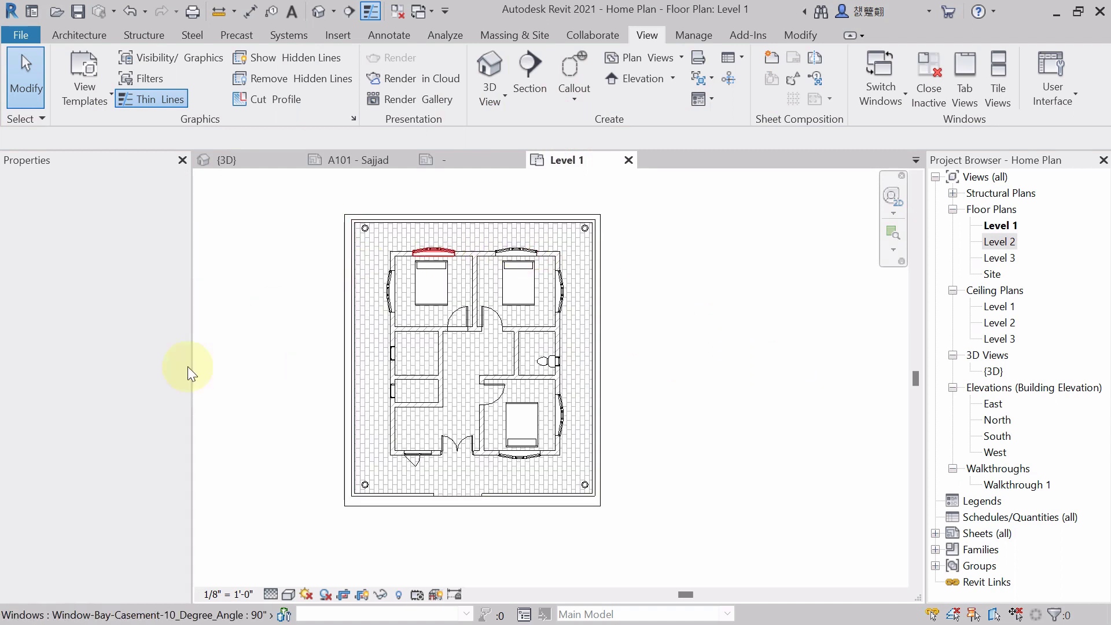
scroll(109, 509, down, 3)
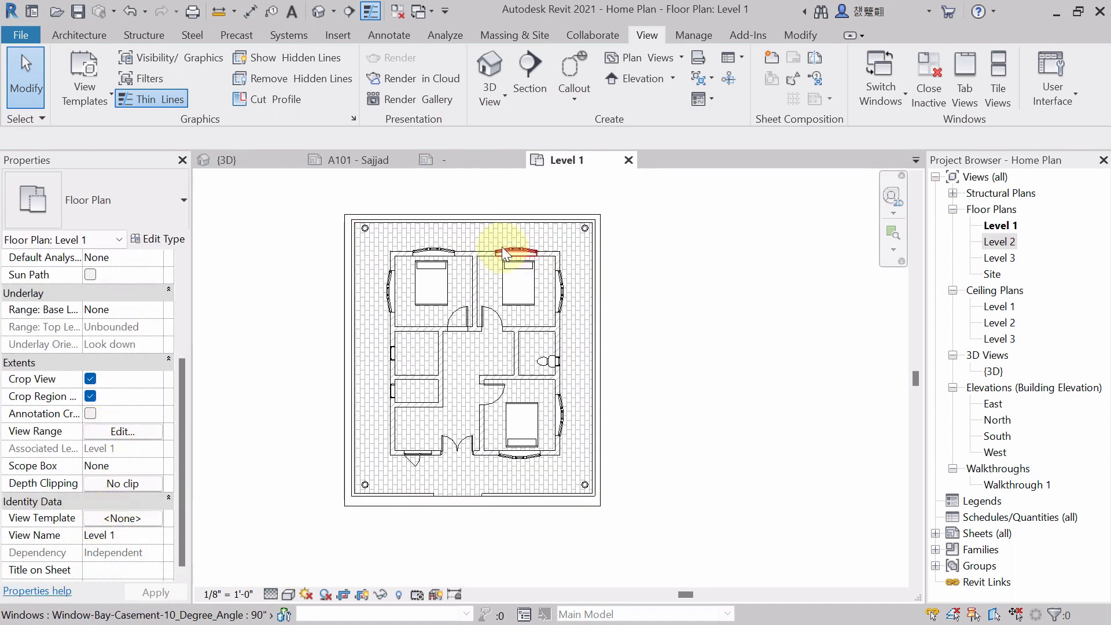
click(90, 396)
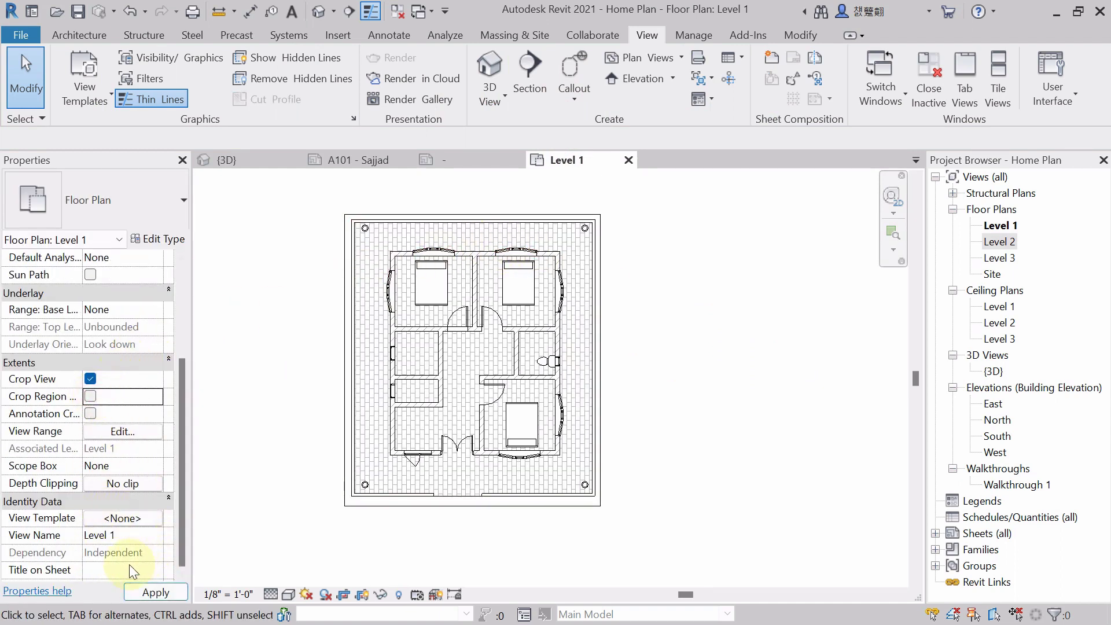
click(146, 592)
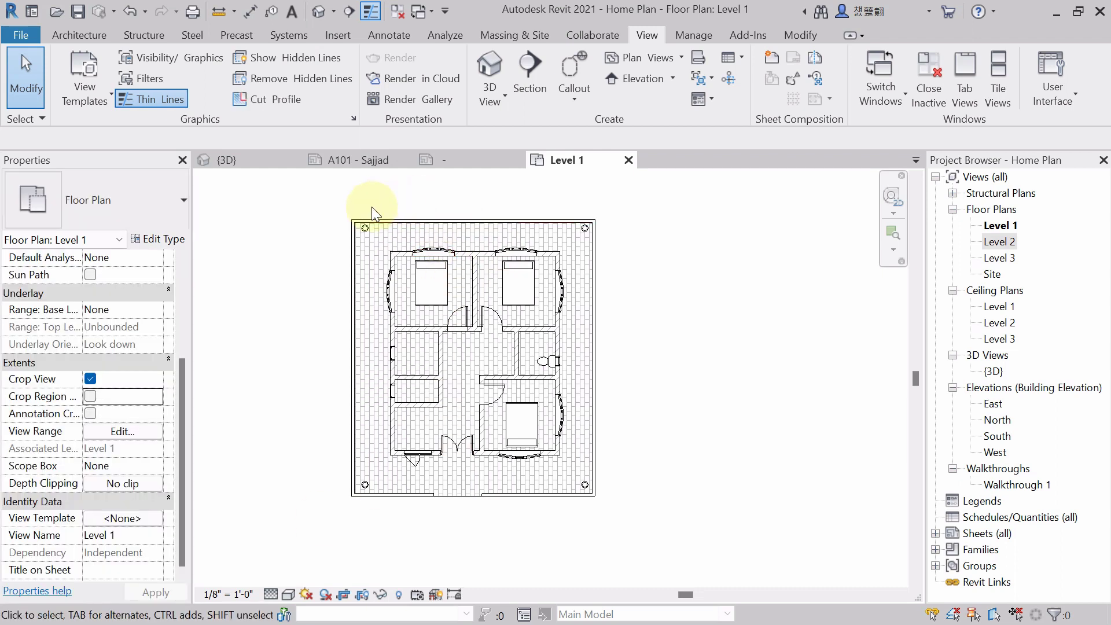
Return to sheet A101 and examine the outer edges of the Level 1 plan and the title below it.
click(373, 159)
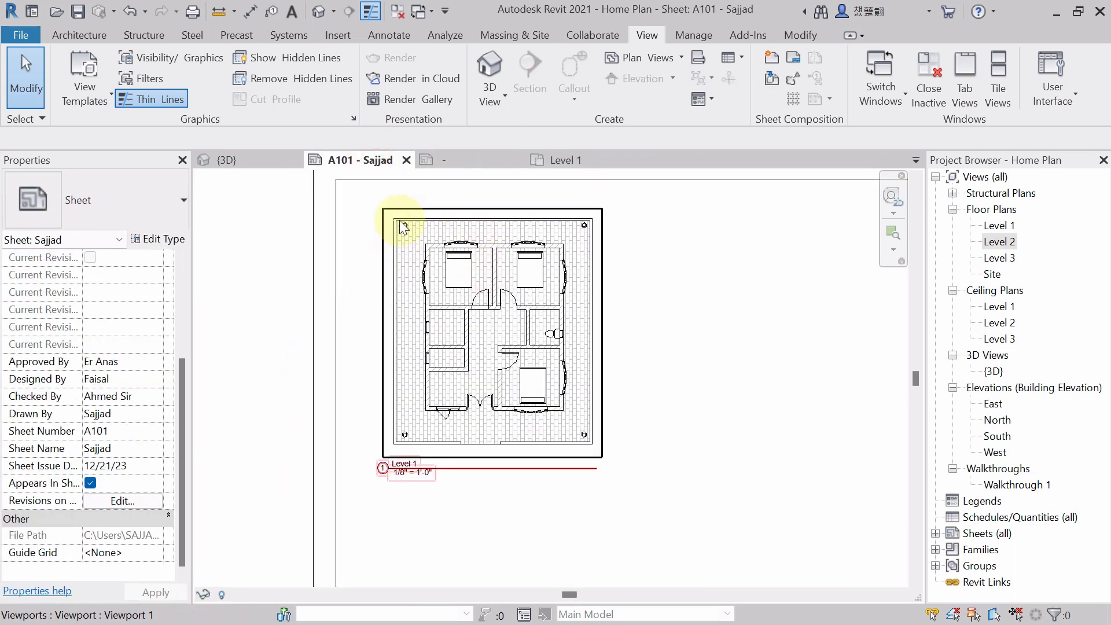
scroll(389, 213, up, 3)
scroll(375, 434, down, 2)
middle_drag(380, 506, 427, 514)
scroll(520, 348, down, 1)
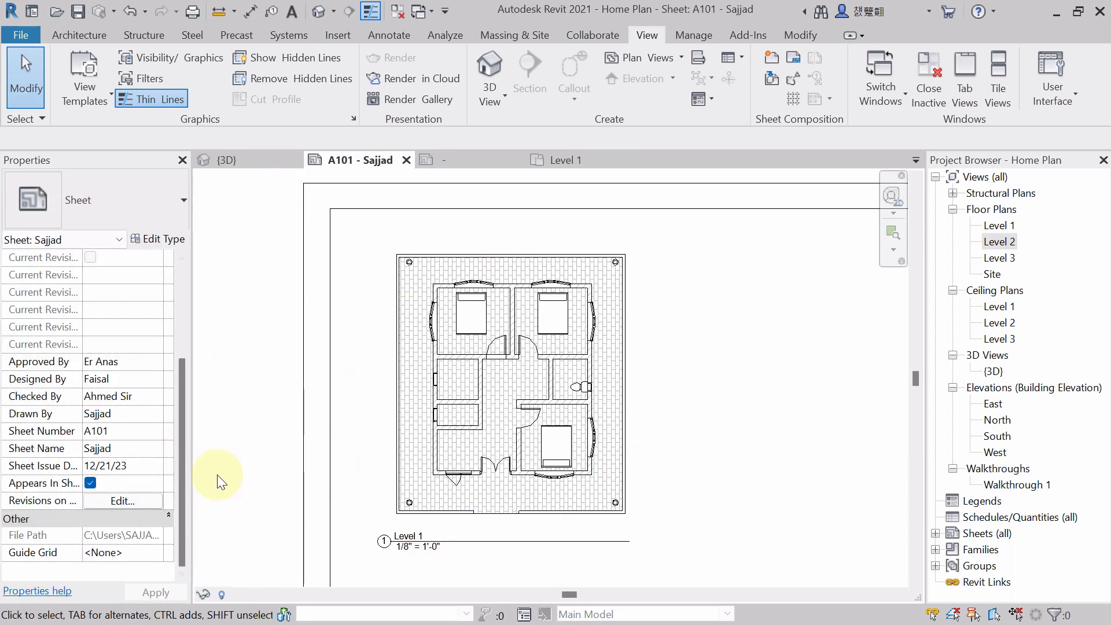
middle_drag(217, 475, 232, 389)
scroll(424, 446, up, 4)
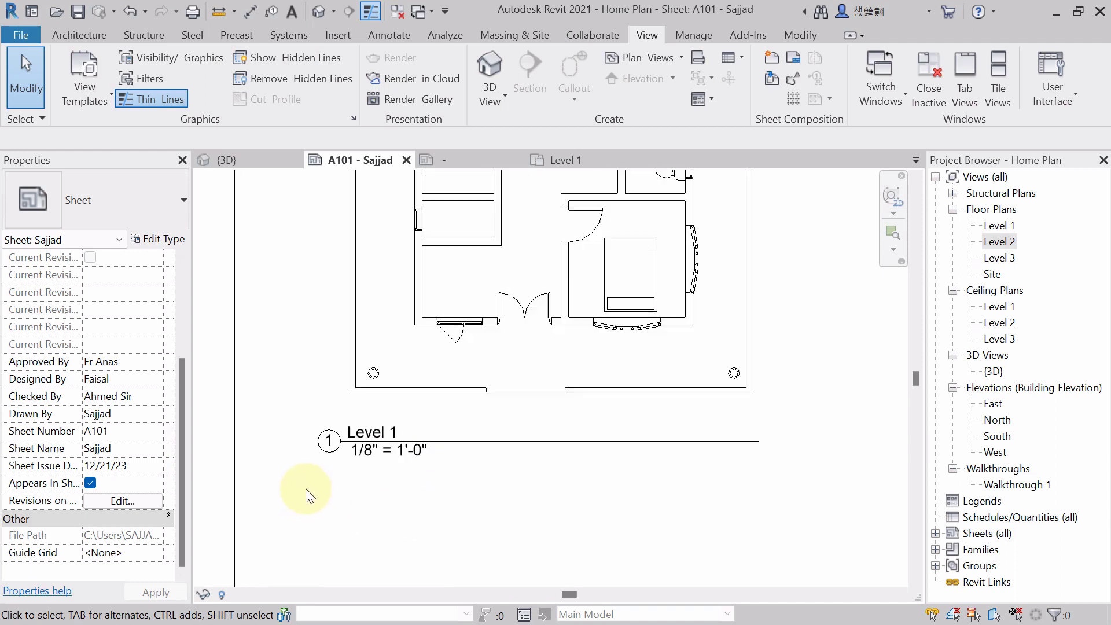
scroll(399, 419, down, 4)
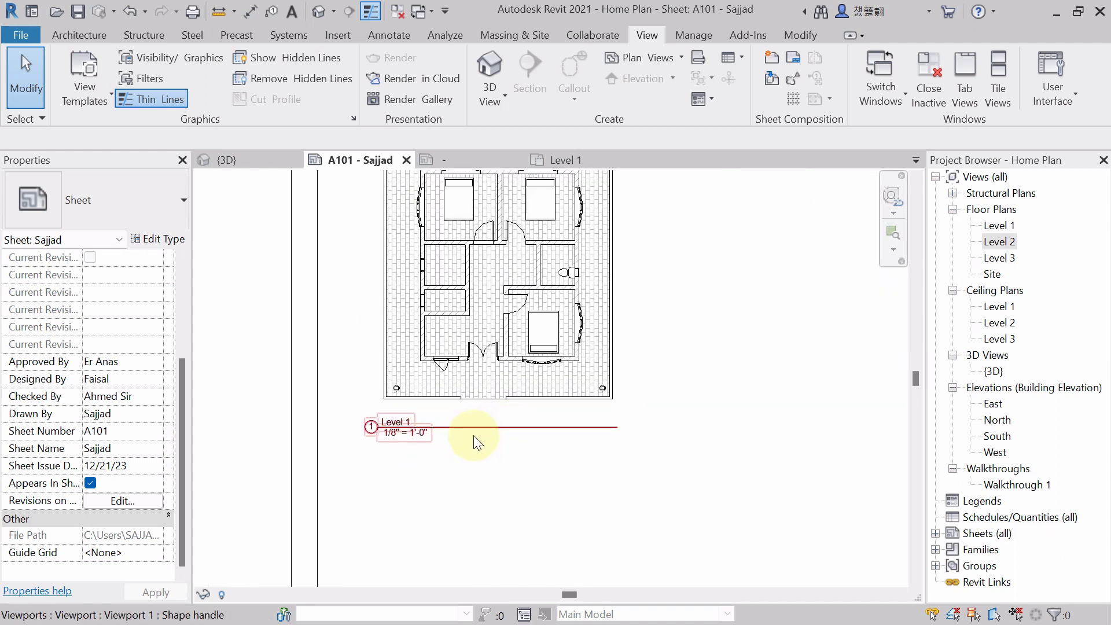
scroll(243, 505, up, 1)
scroll(302, 529, up, 4)
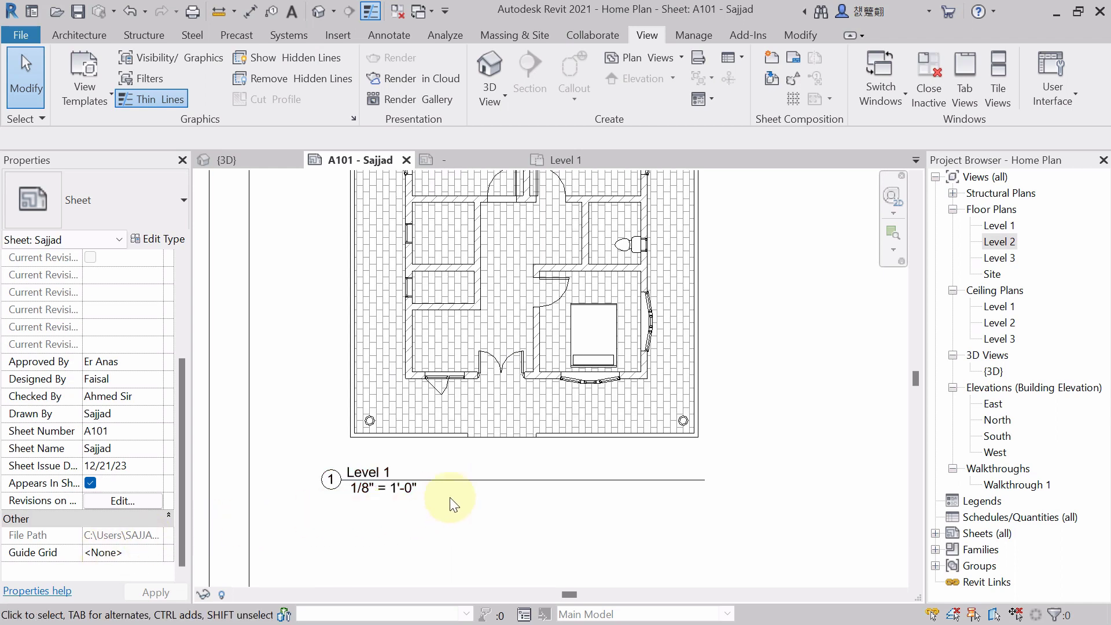
scroll(520, 481, down, 2)
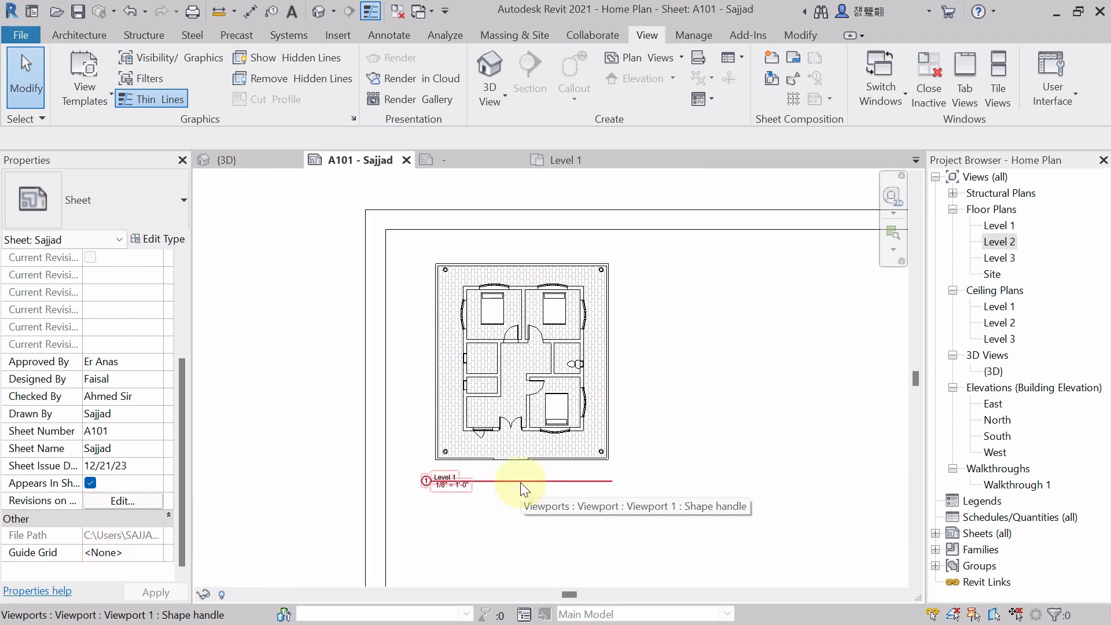
Review the available View Scale options for the Level 1 viewport without choosing one, and deselect the viewport.
click(494, 381)
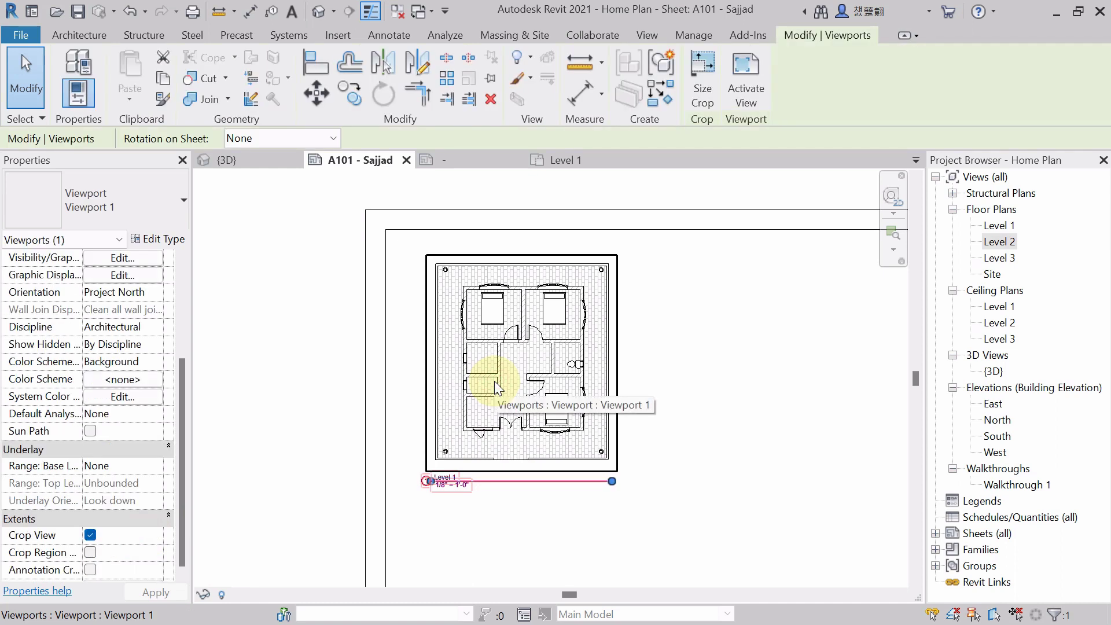
scroll(92, 330, up, 3)
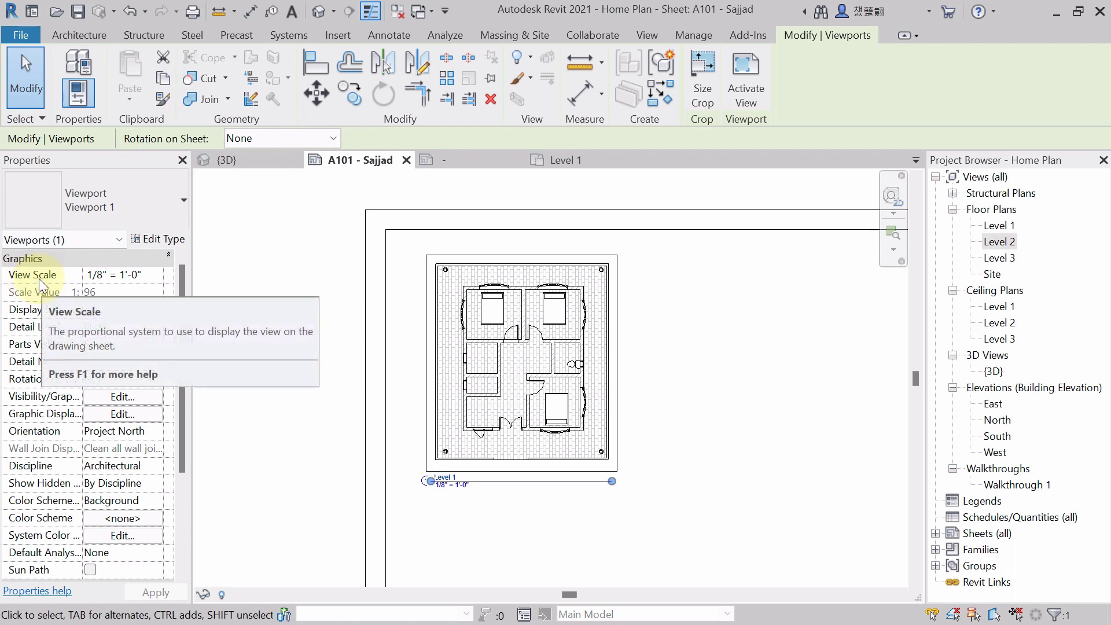
click(156, 276)
click(156, 276)
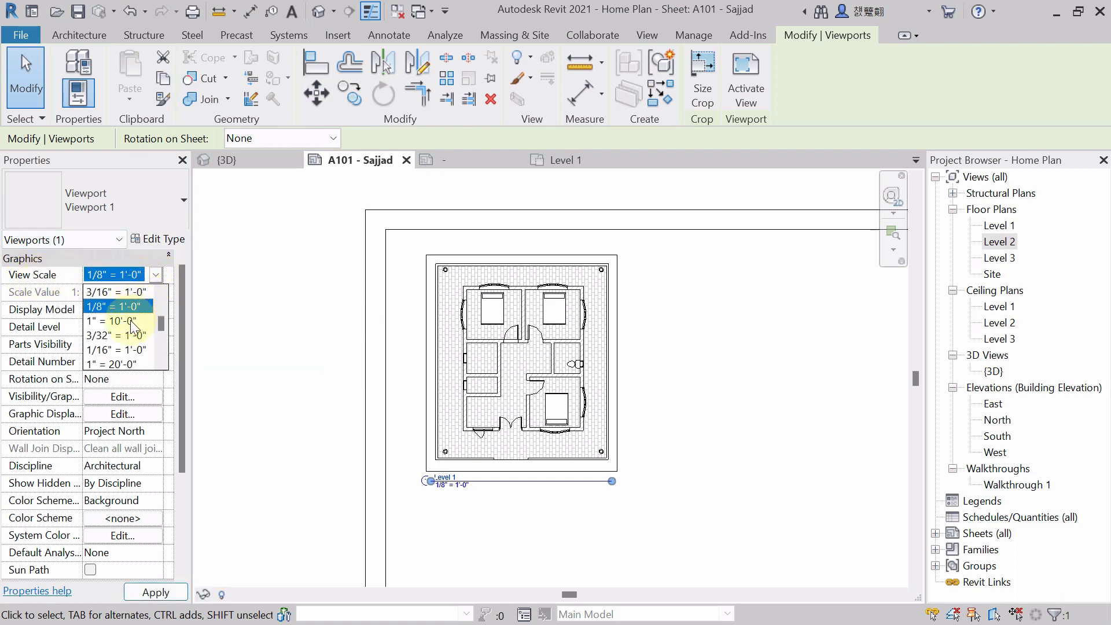
scroll(129, 316, up, 5)
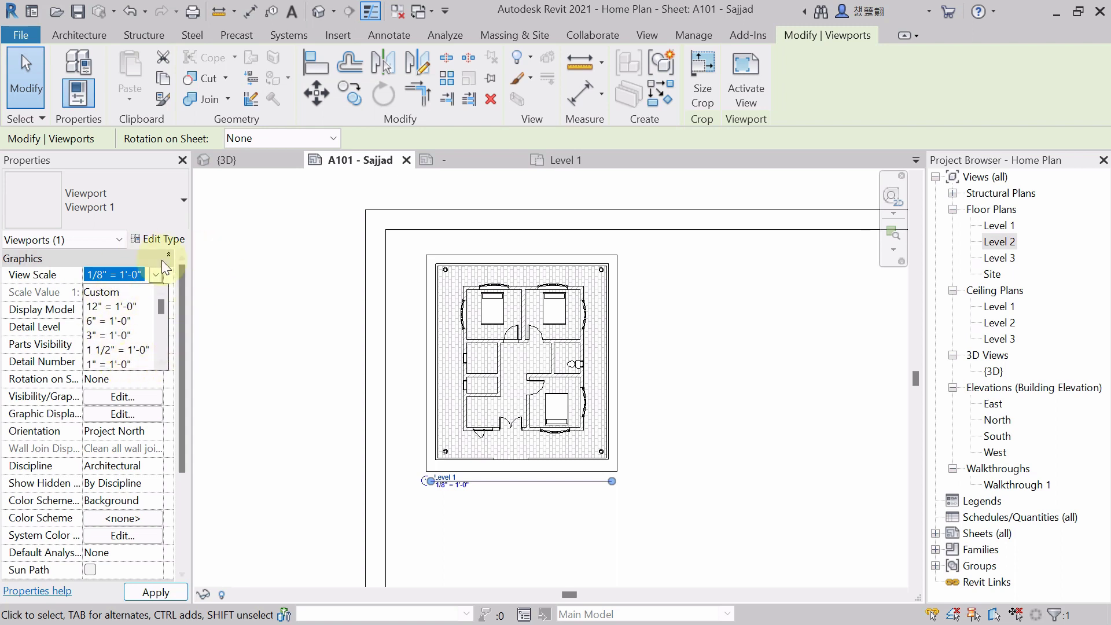
click(200, 298)
click(286, 391)
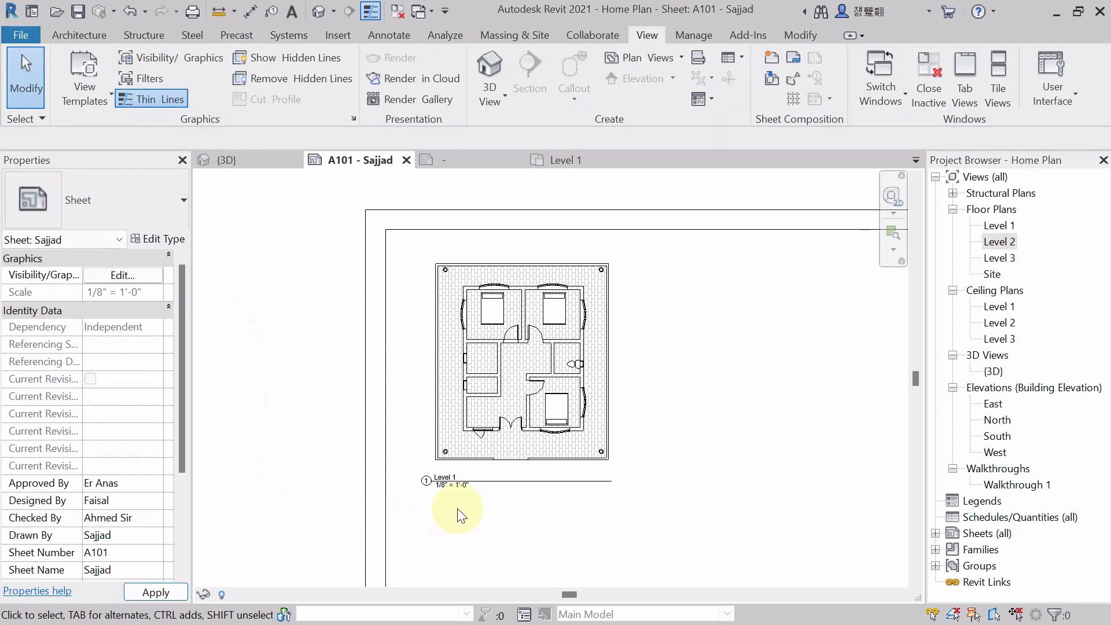
Inspect the view name and scale text in the Level 1 viewport title up close and from the wider sheet.
scroll(457, 508, up, 2)
scroll(460, 509, down, 2)
mouse_move(460, 508)
middle_down()
mouse_move(492, 526)
mouse_move(459, 514)
middle_up()
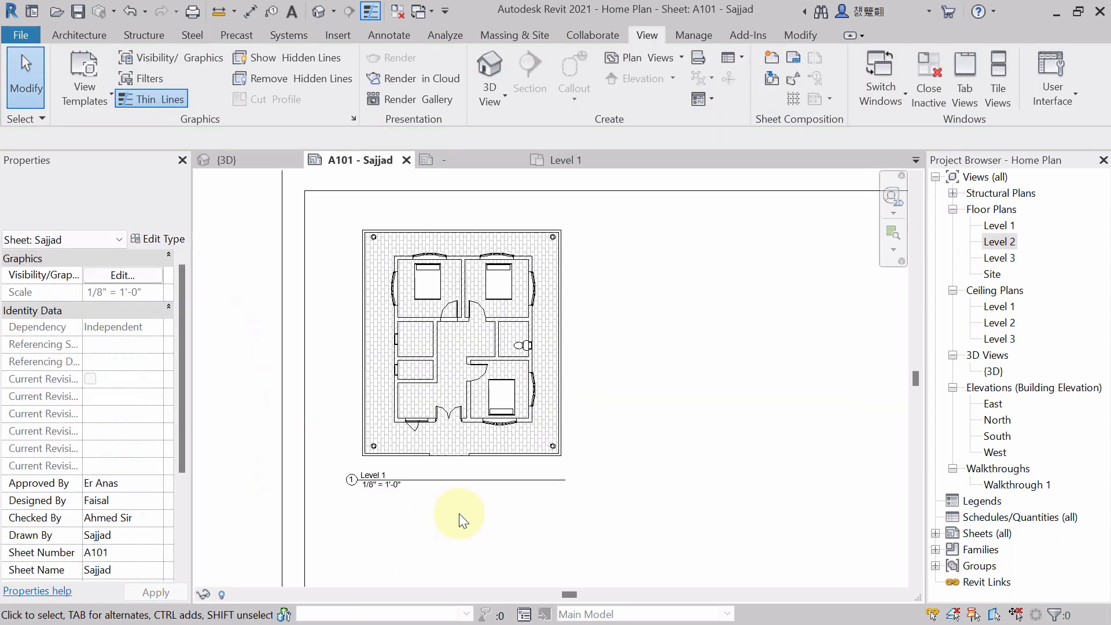
scroll(377, 490, up, 3)
scroll(373, 475, down, 2)
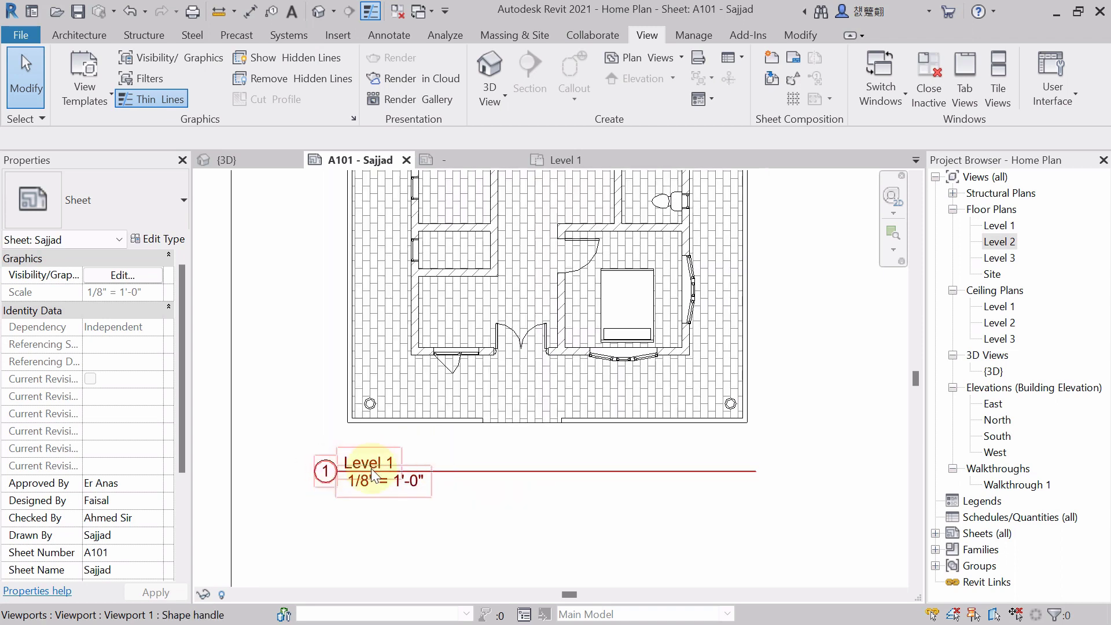
scroll(438, 492, down, 1)
middle_drag(437, 494, 473, 531)
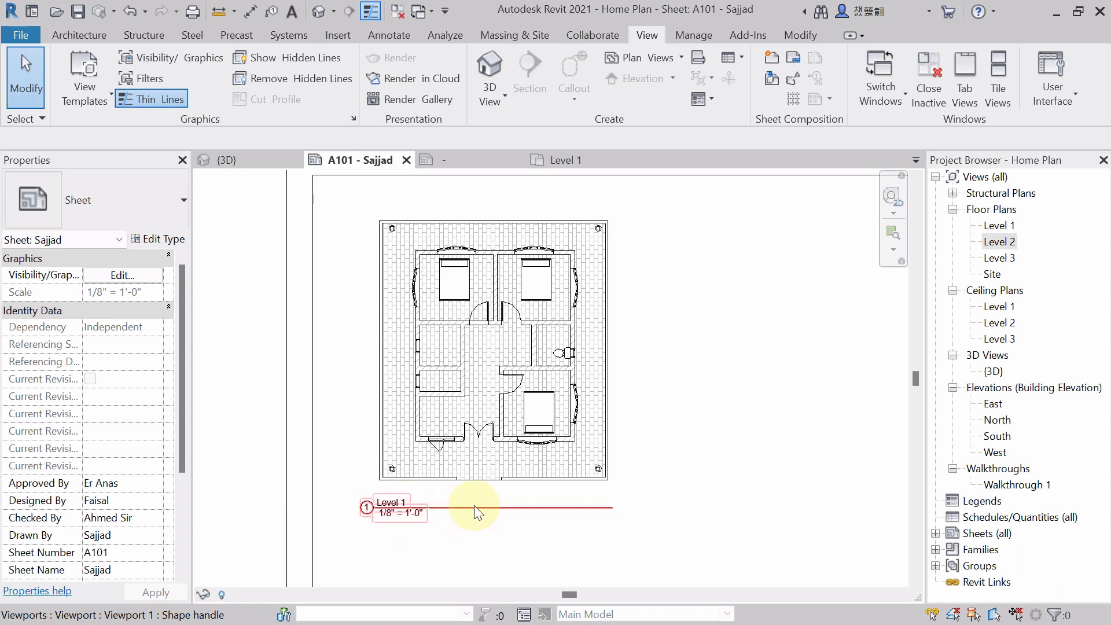
Set the Title of the Level 1 viewport's type Viewport 1 to <none> and apply it.
click(436, 511)
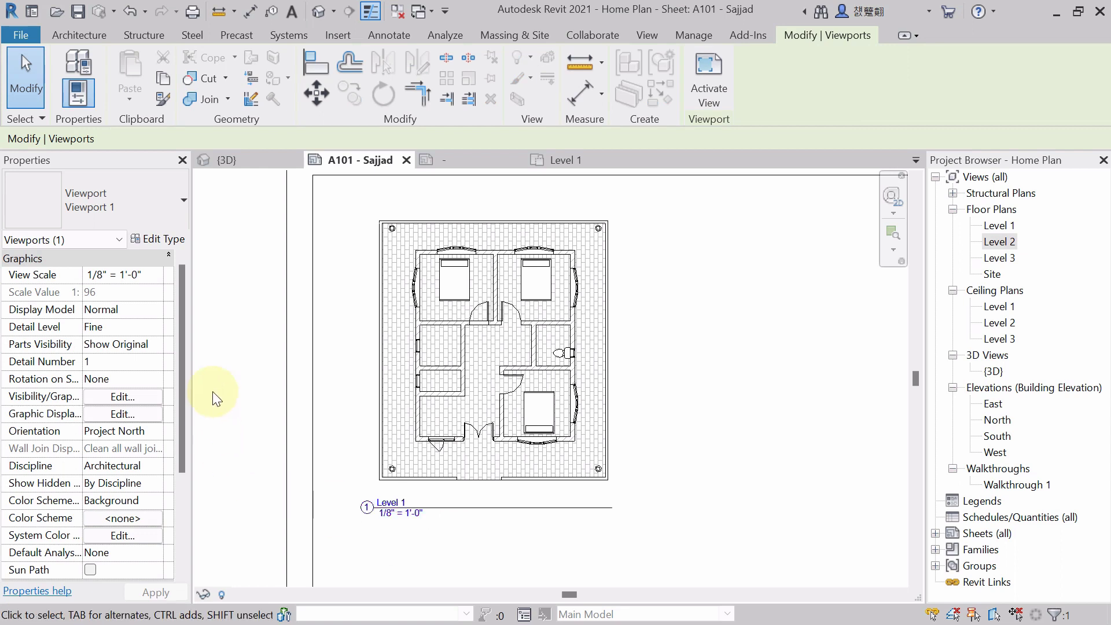
click(158, 237)
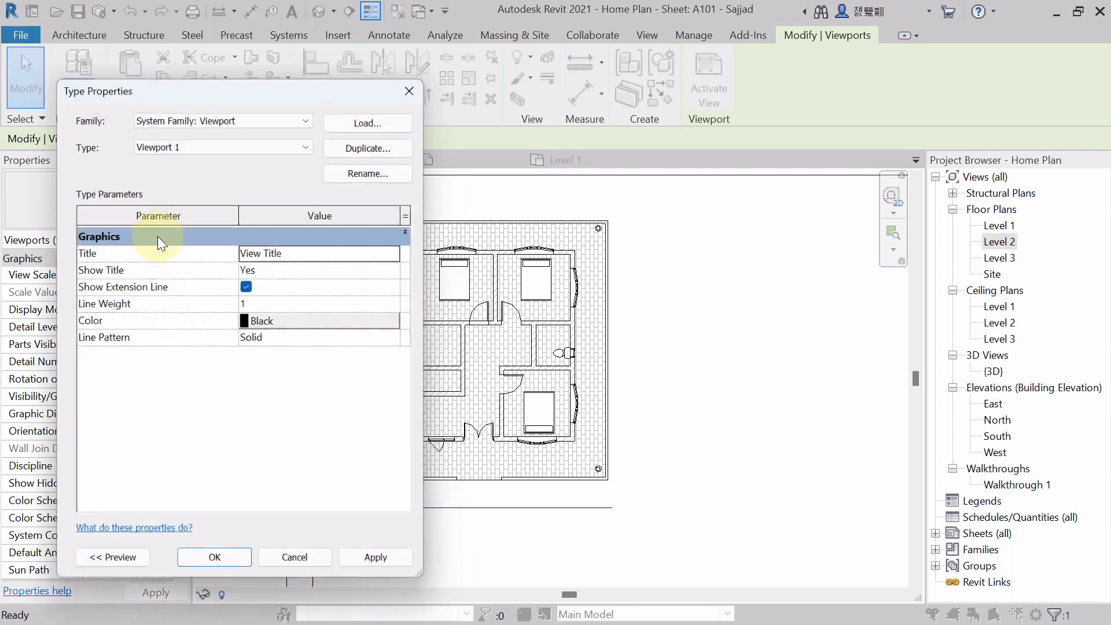
drag(236, 89, 859, 79)
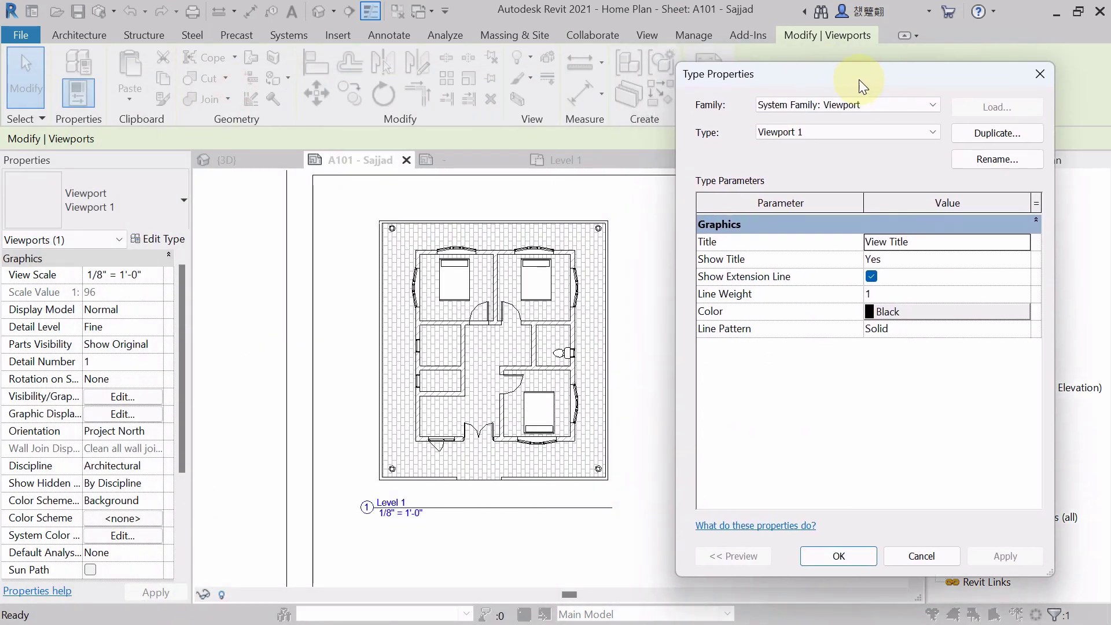
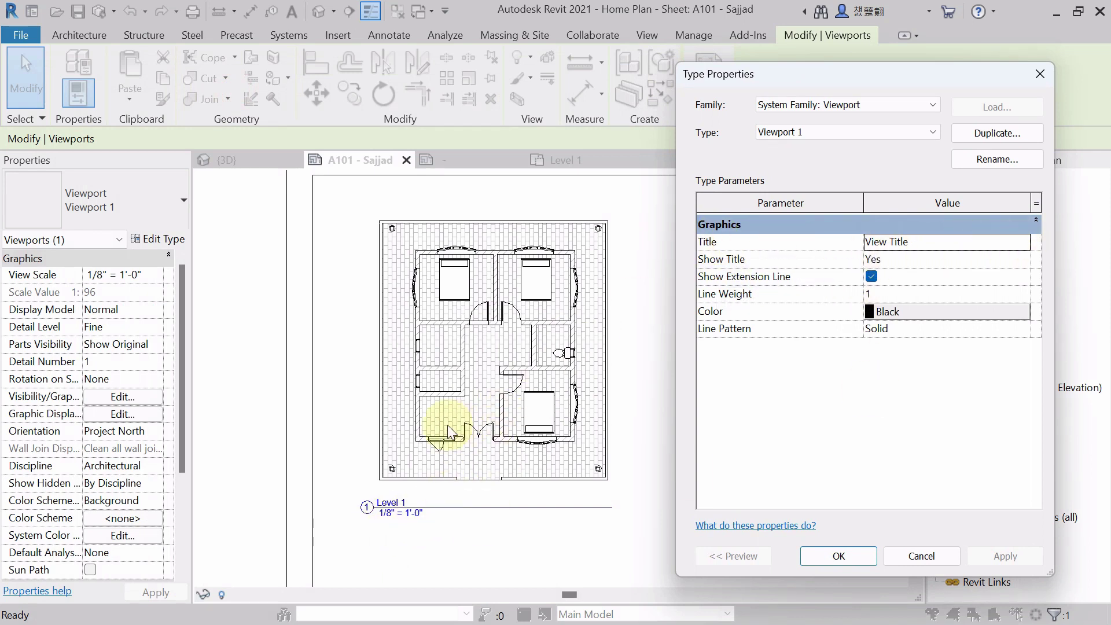
click(1022, 242)
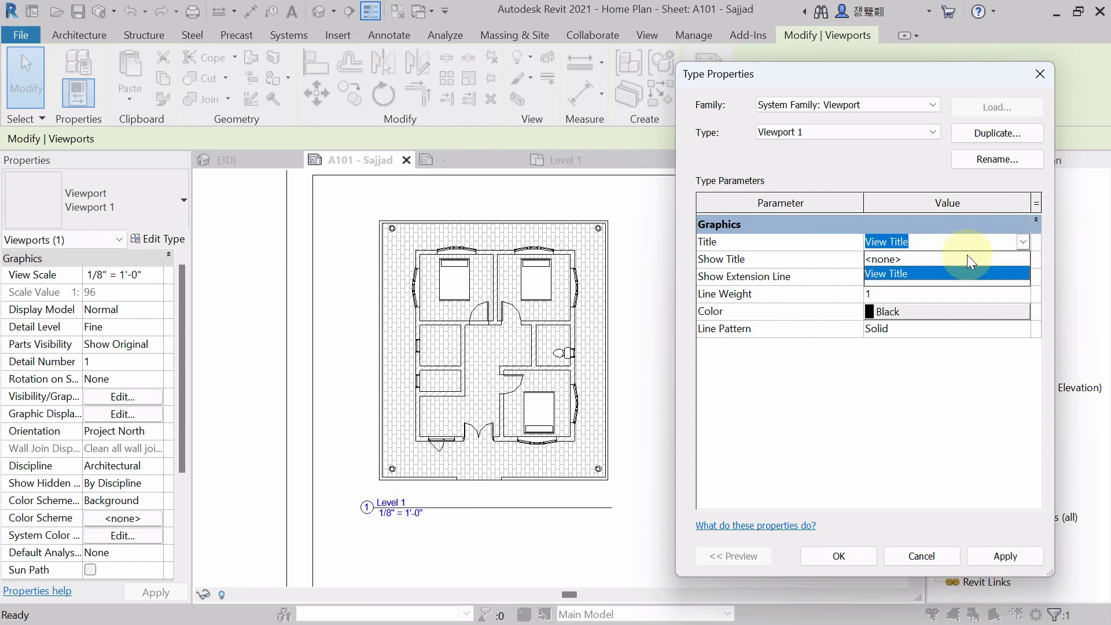
click(885, 256)
click(1006, 556)
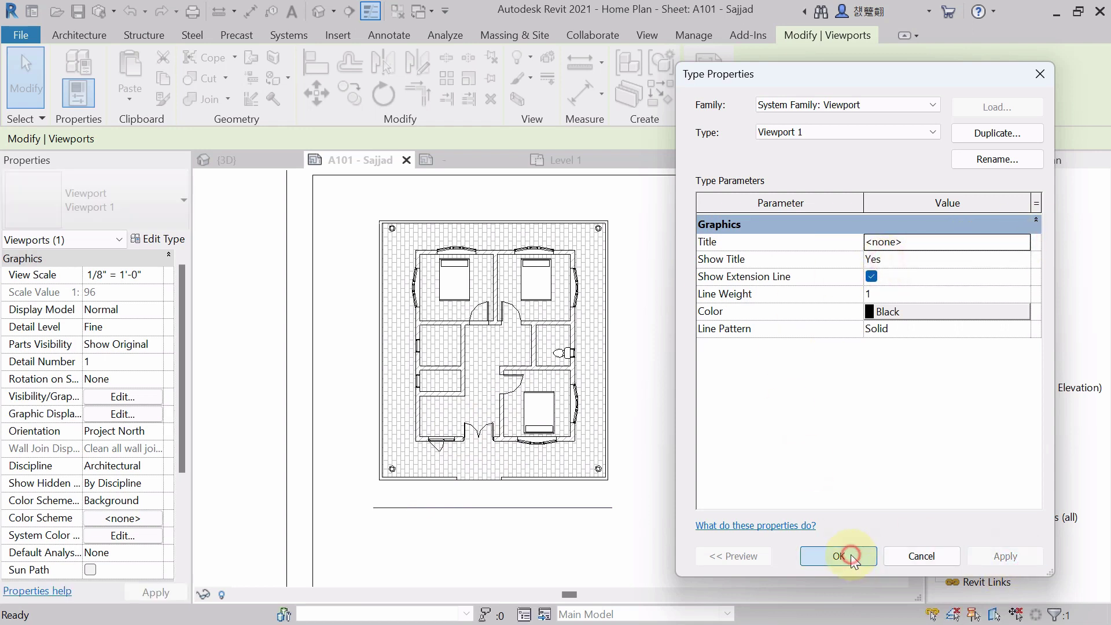
click(838, 557)
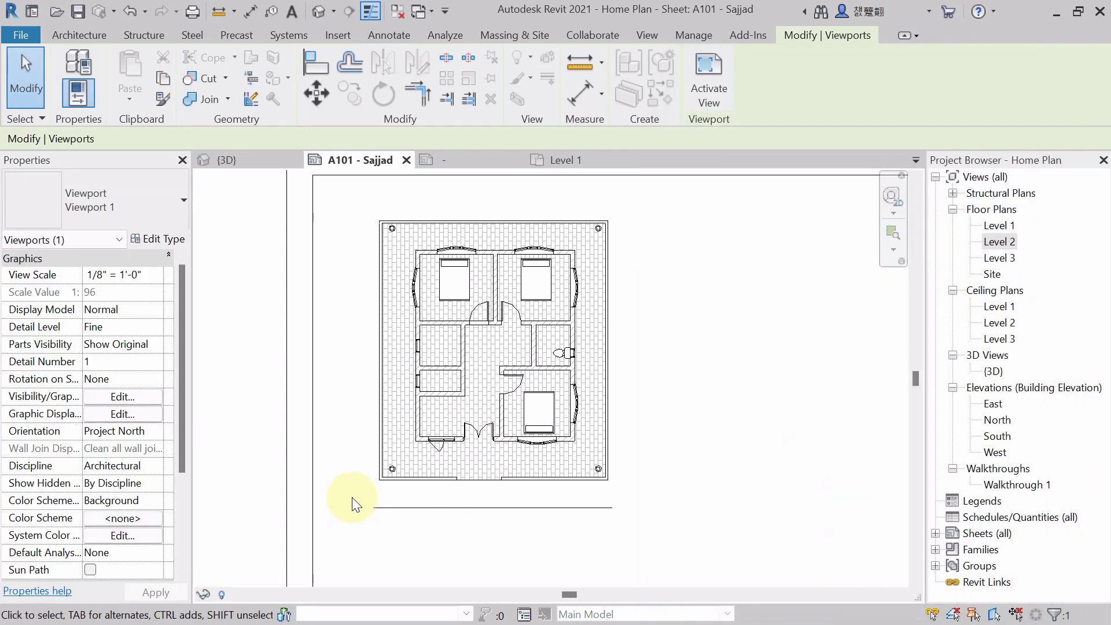
Turn off Show Extension Line in the Level 1 viewport's type properties and apply it.
click(151, 239)
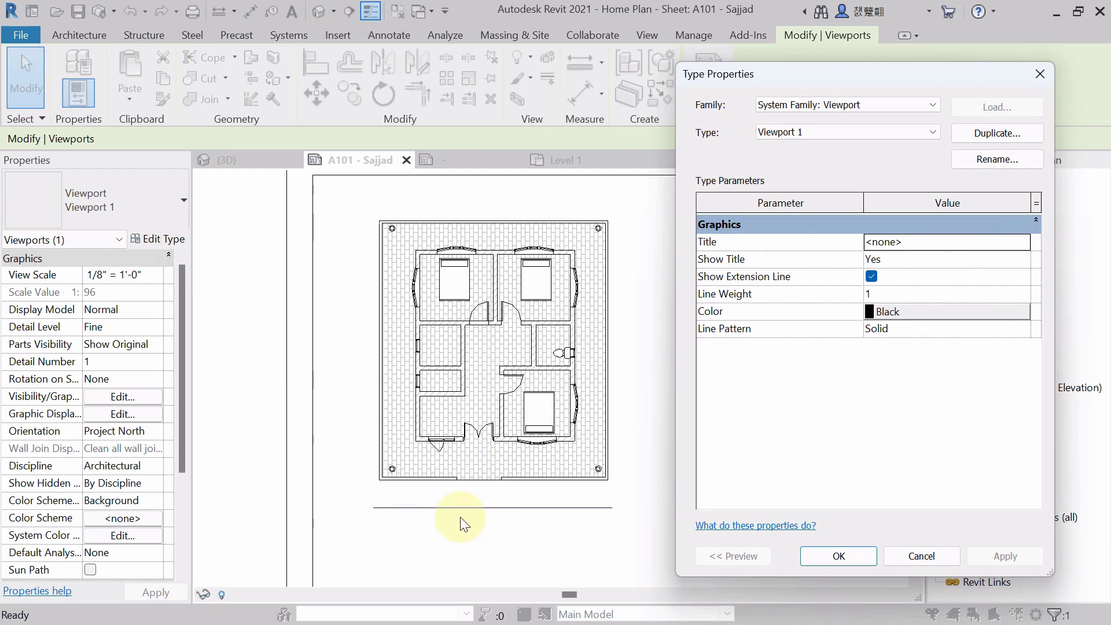
click(872, 277)
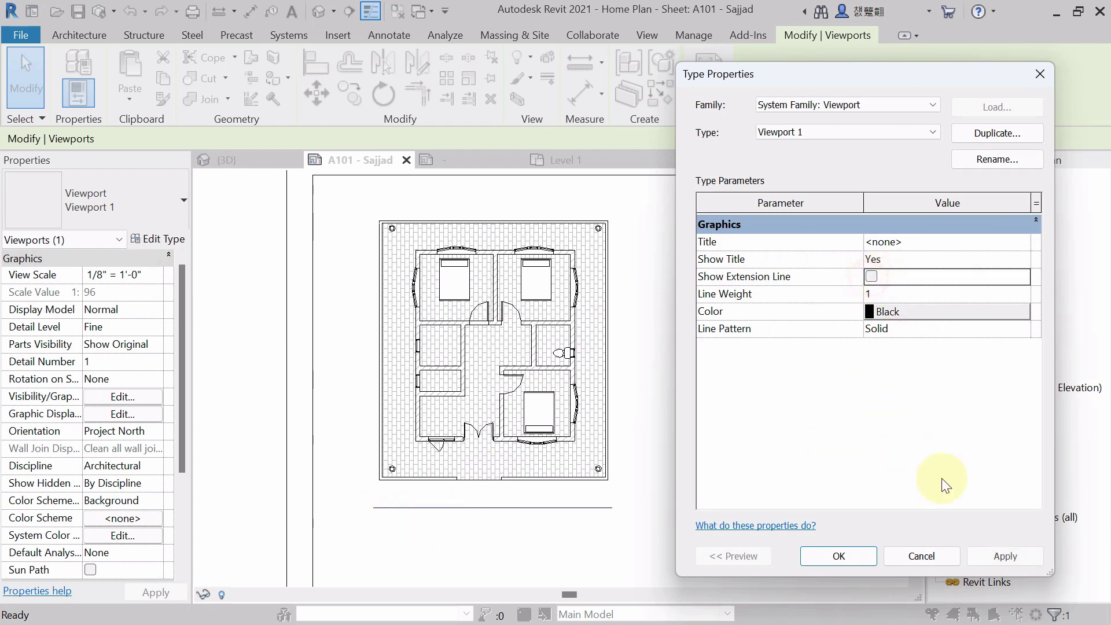
click(994, 555)
click(848, 556)
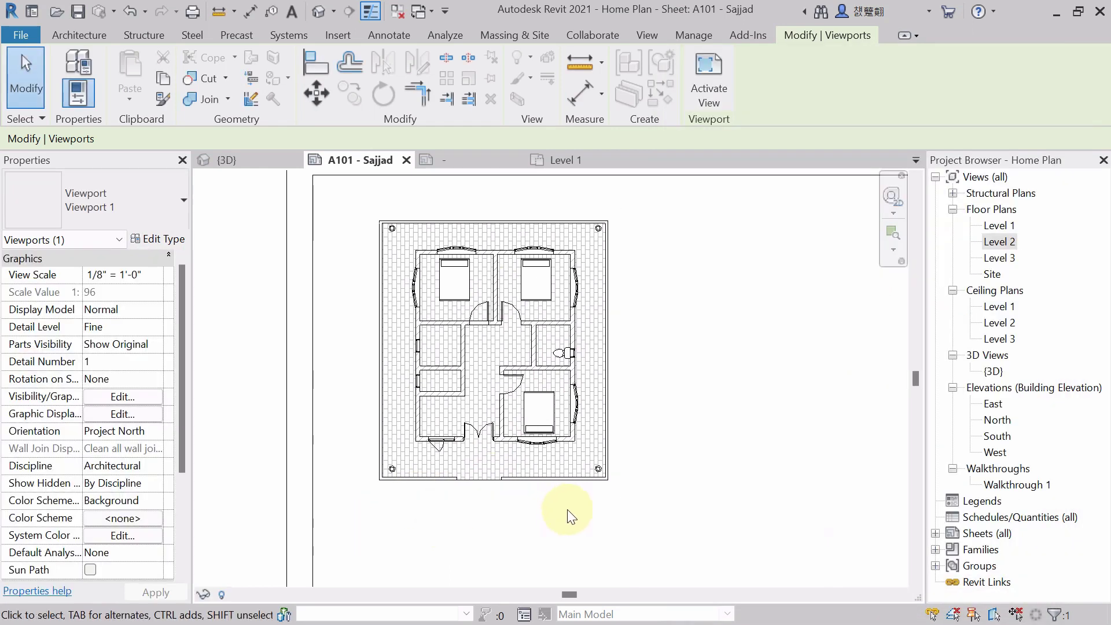
click(157, 242)
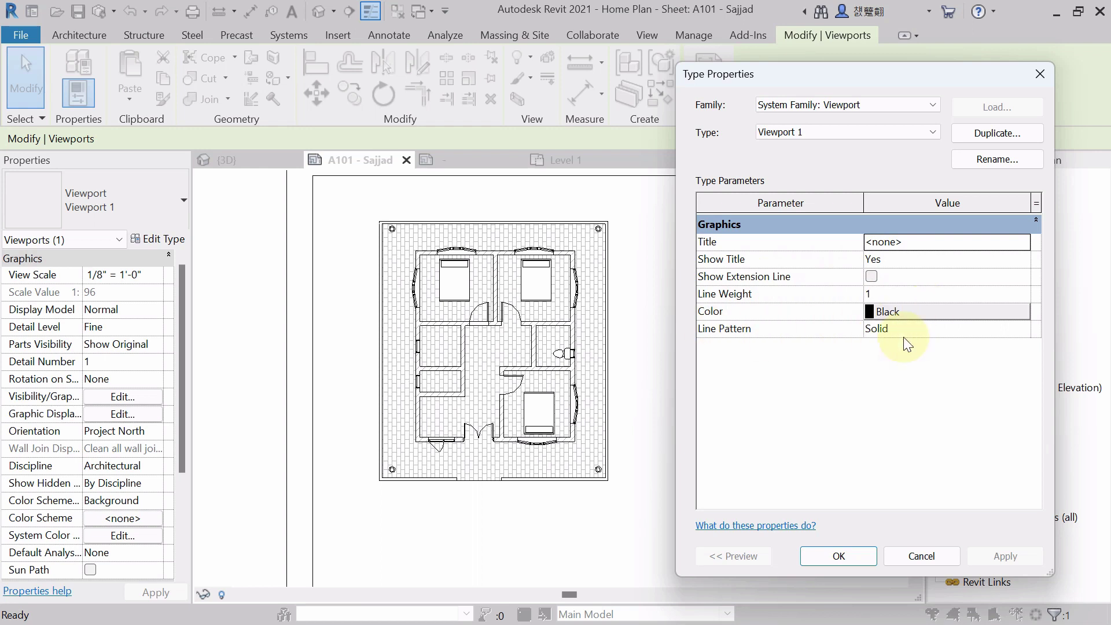
click(1043, 80)
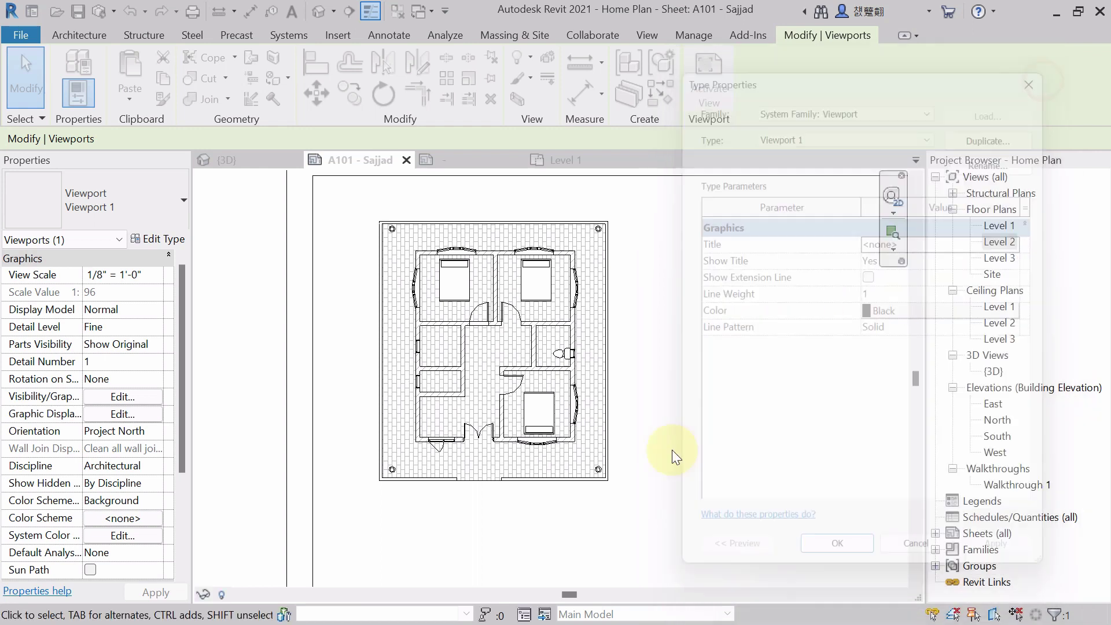
scroll(672, 450, down, 2)
middle_drag(626, 390, 503, 279)
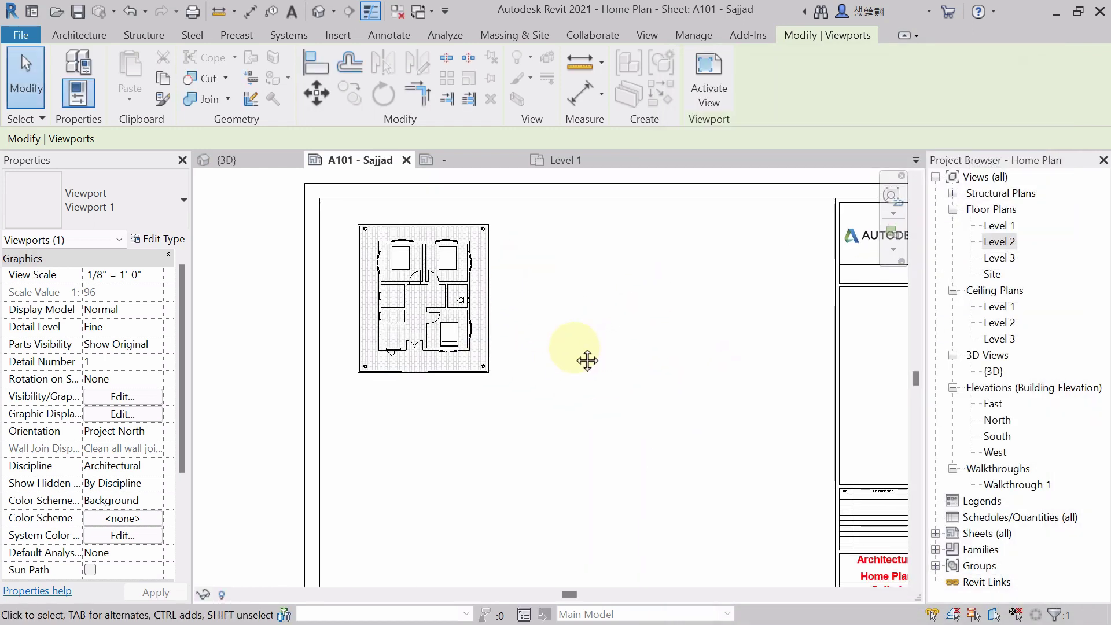
middle_drag(588, 360, 566, 341)
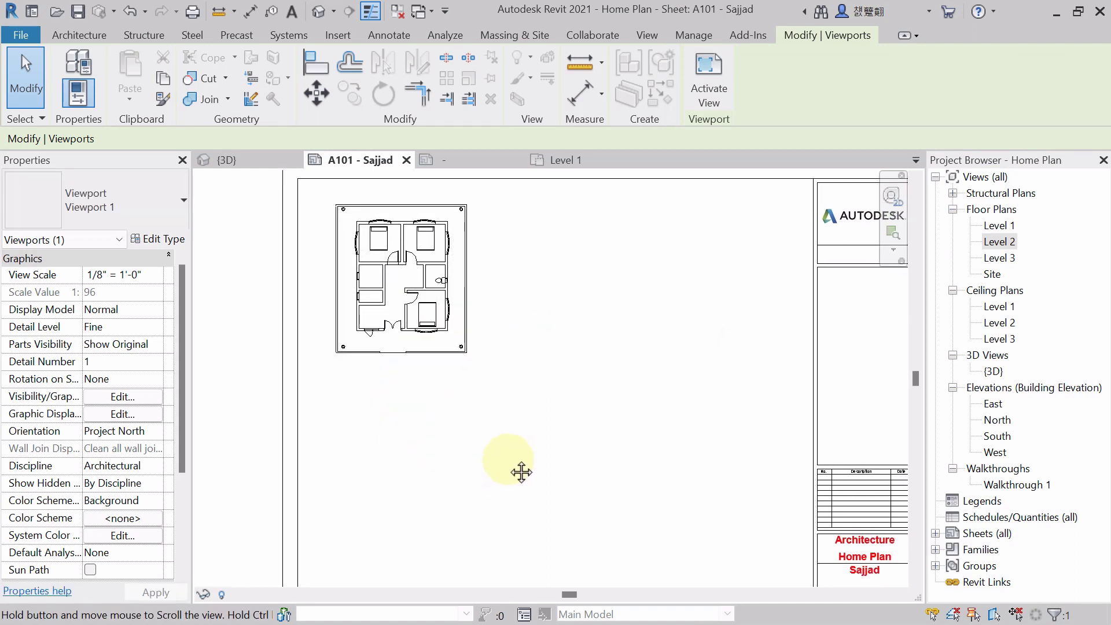
Set the Level 1 viewport type's Title back to View Title, turn Show Extension Line on, apply both, and deselect the viewport.
click(155, 242)
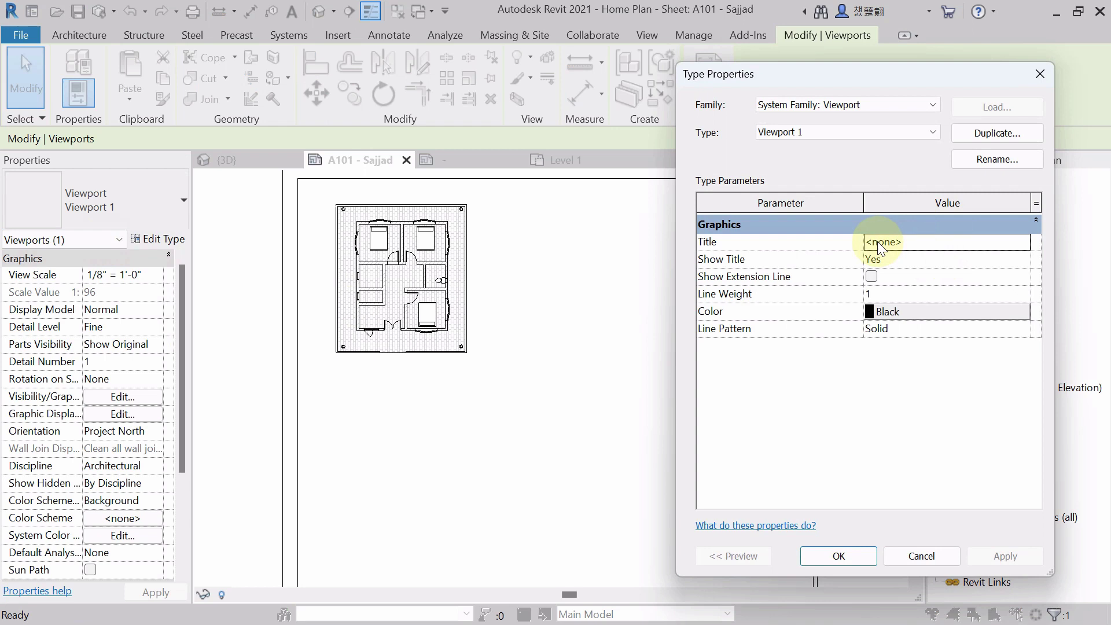
click(1024, 243)
click(887, 274)
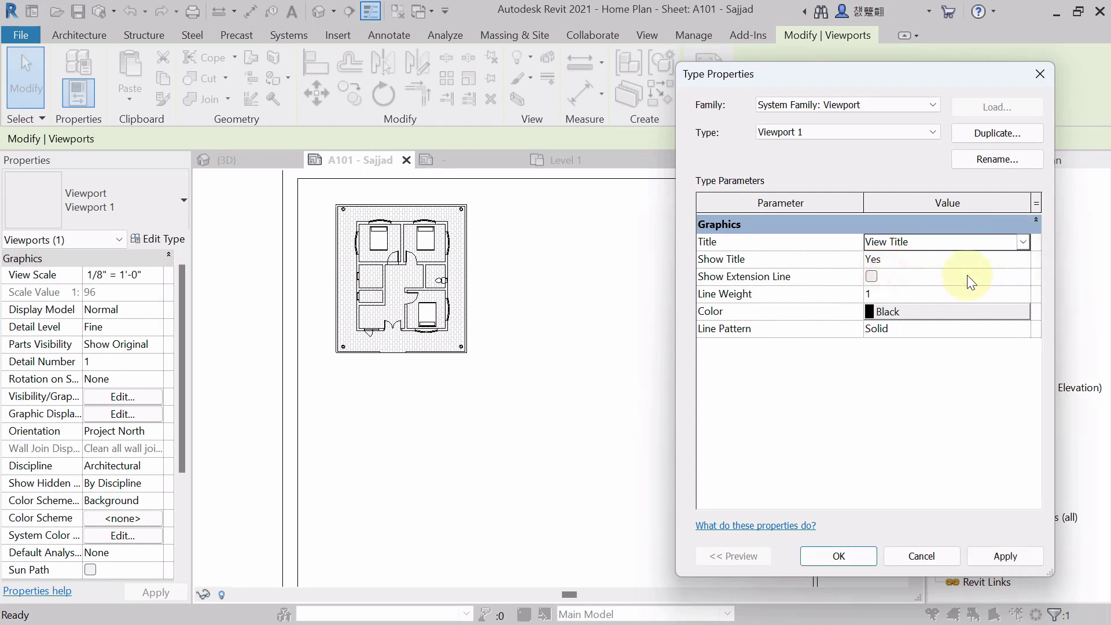
click(872, 277)
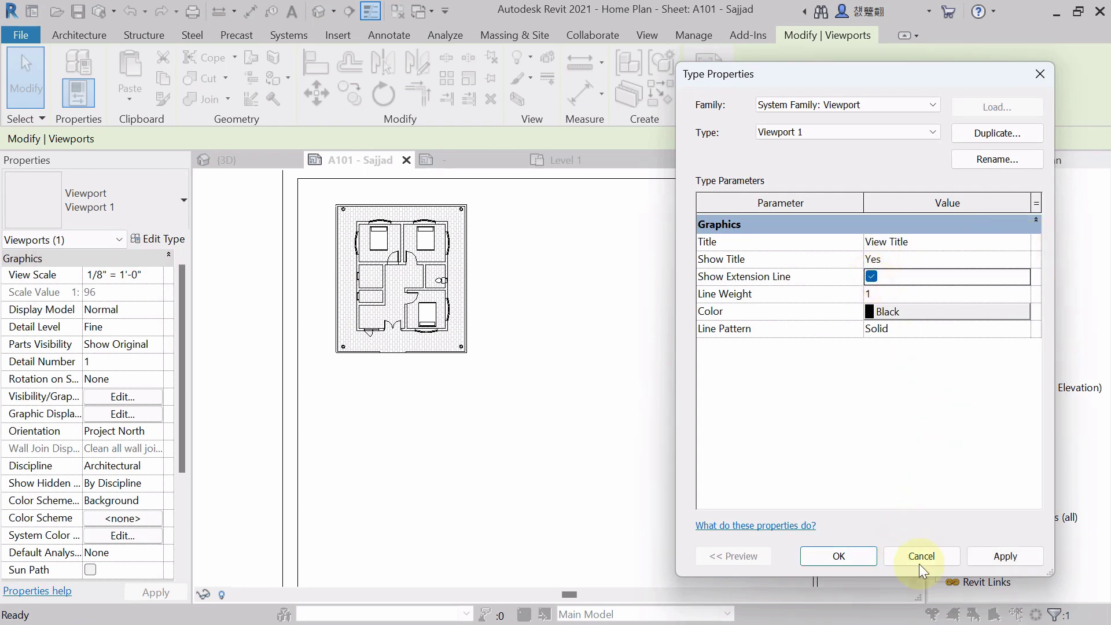
click(1006, 557)
click(838, 557)
click(317, 397)
scroll(317, 397, up, 3)
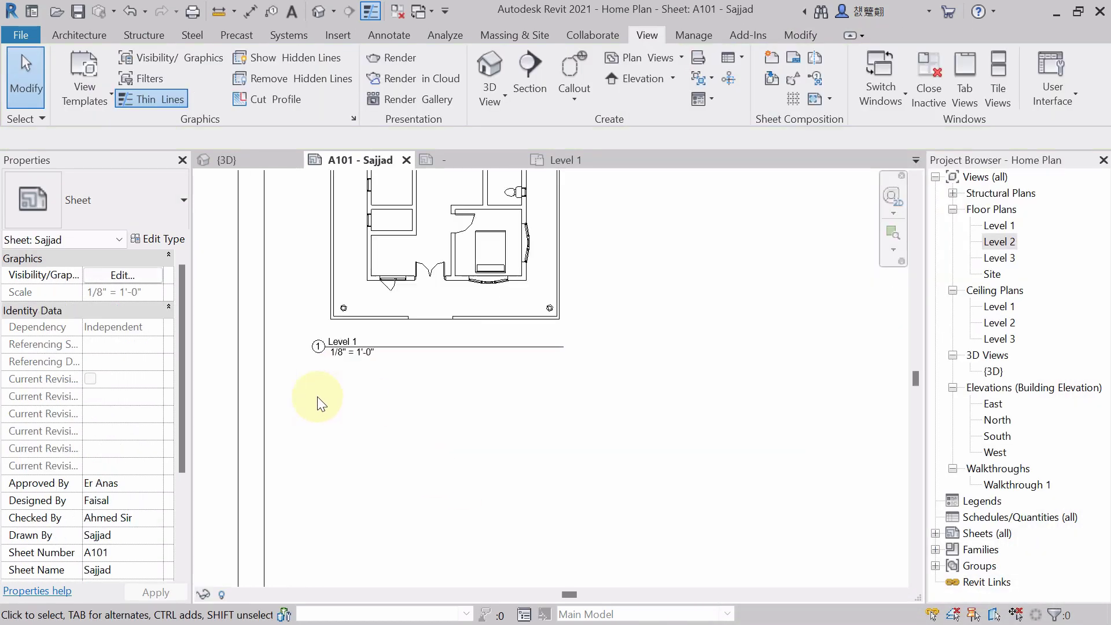
middle_drag(322, 424, 305, 475)
Place the {3D} view on sheet A101 so that the house model sits beside the Level 1 floor plan.
scroll(318, 412, down, 4)
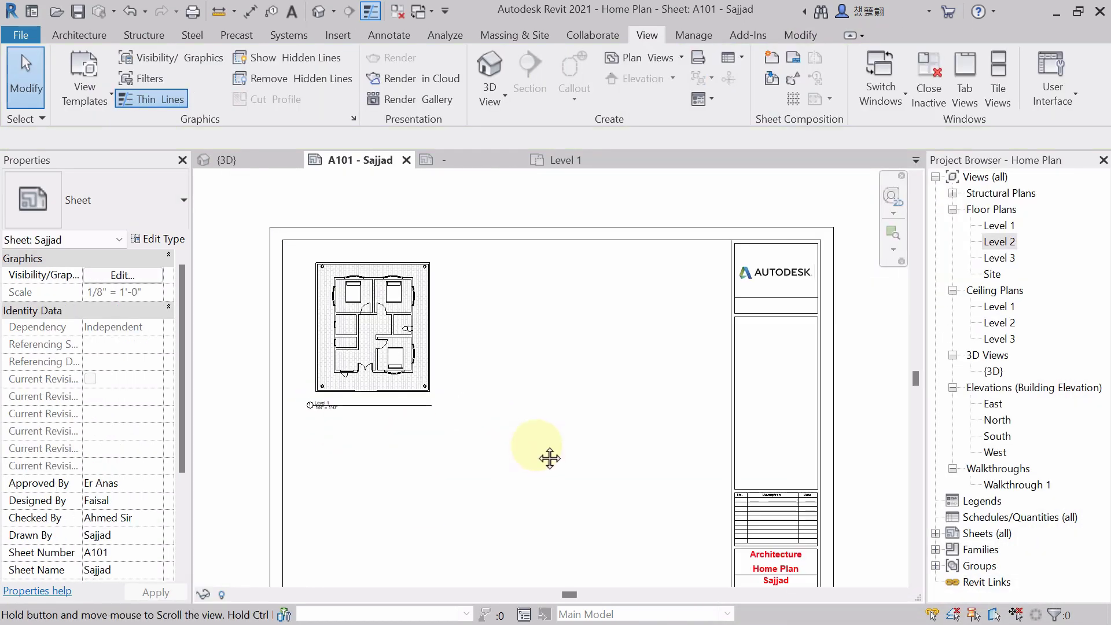
middle_drag(550, 458, 584, 359)
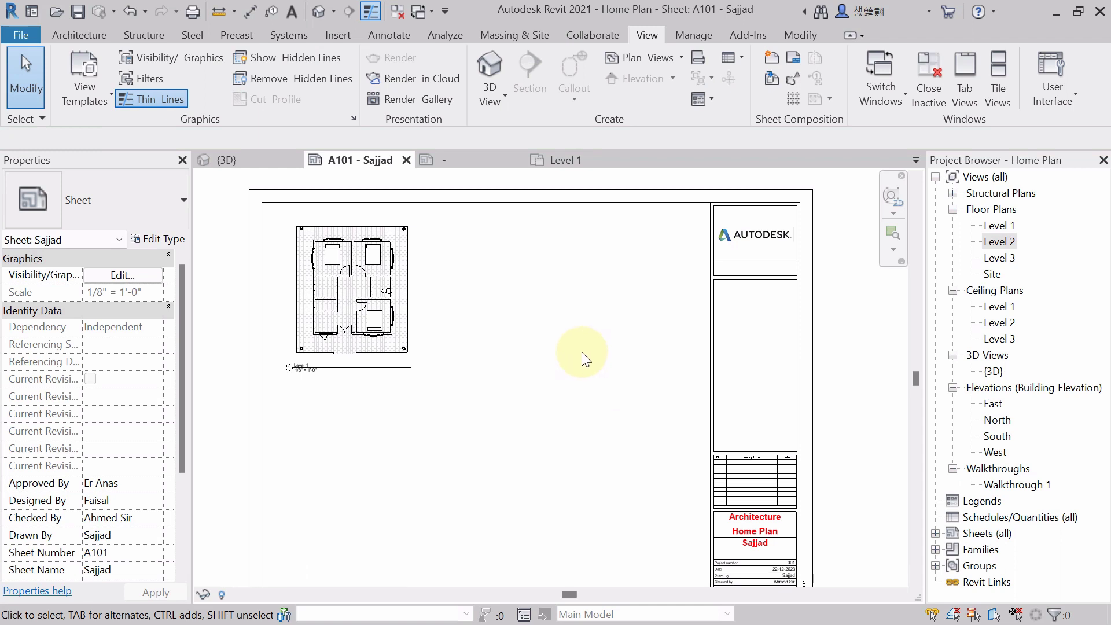
click(993, 372)
drag(994, 375, 899, 373)
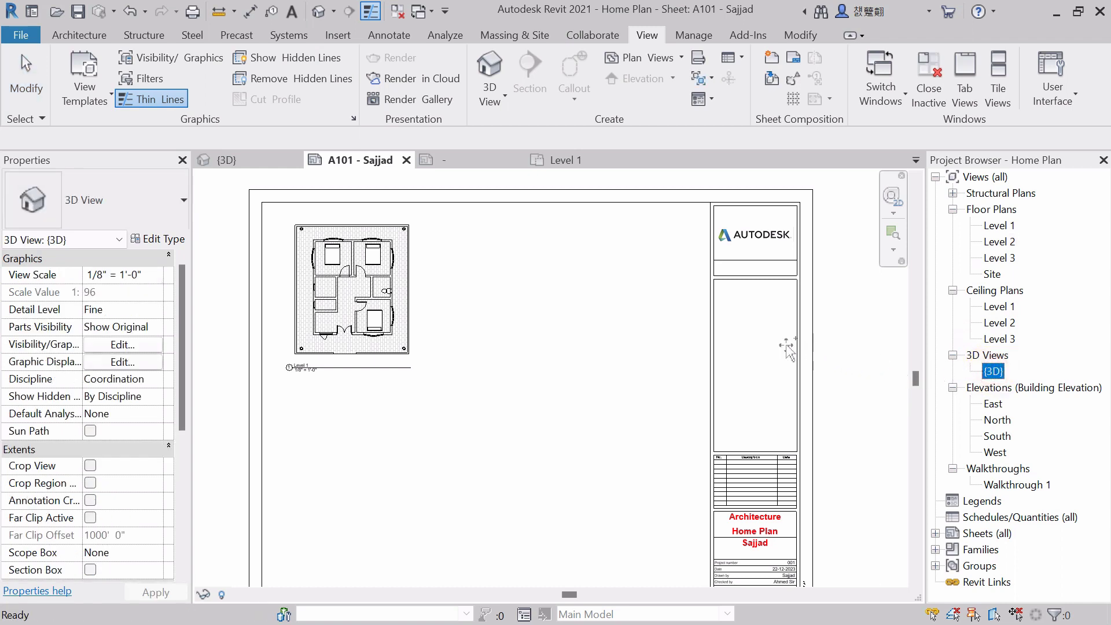
drag(566, 281, 561, 274)
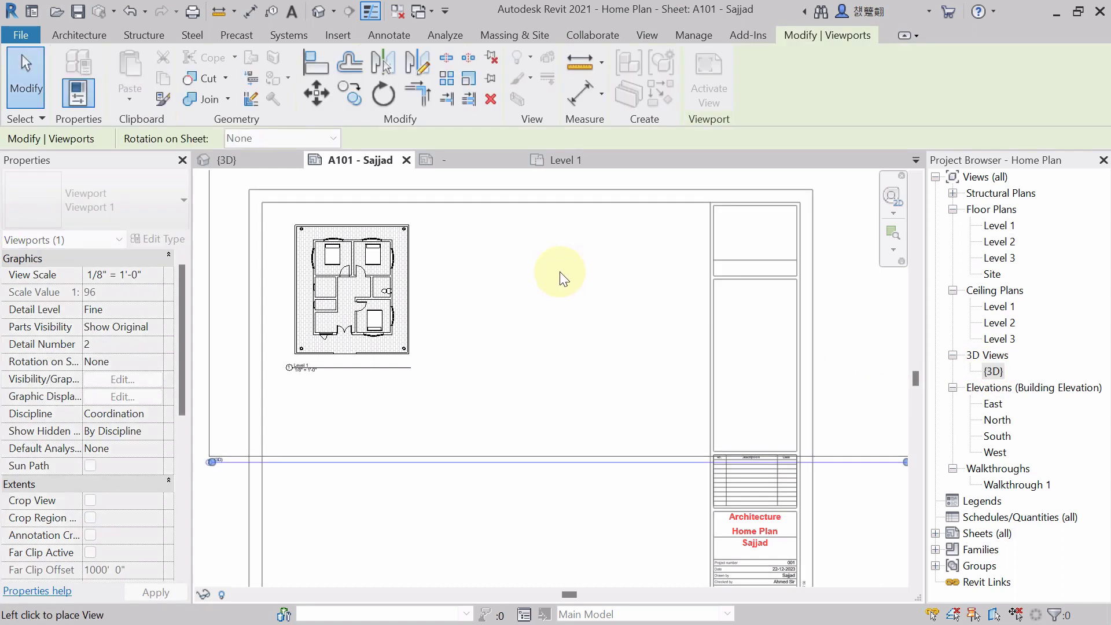
scroll(574, 324, down, 3)
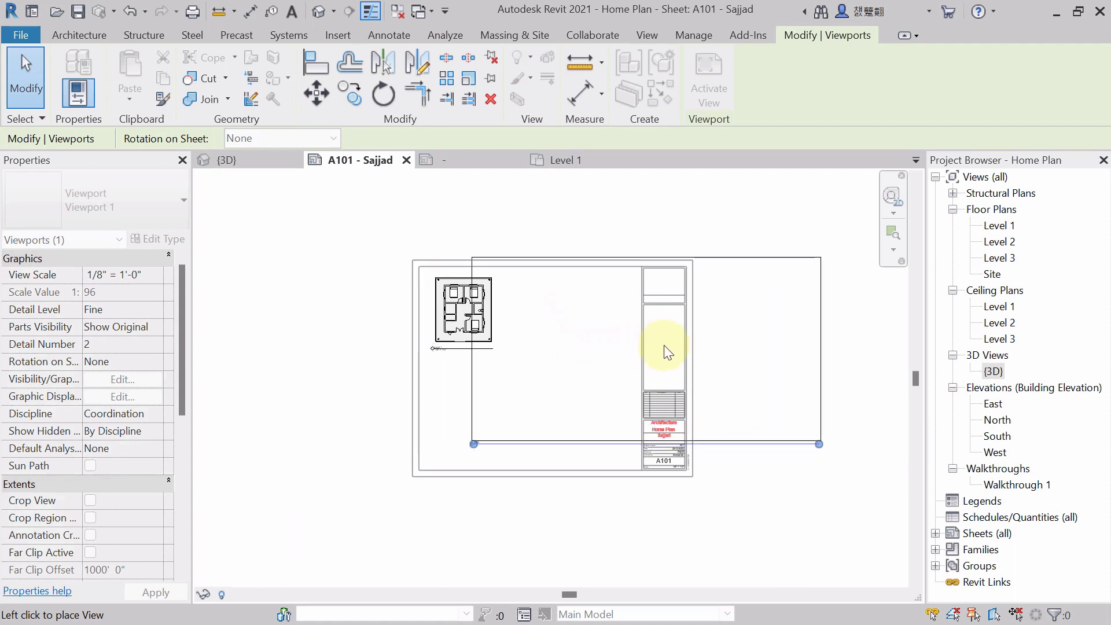
click(619, 356)
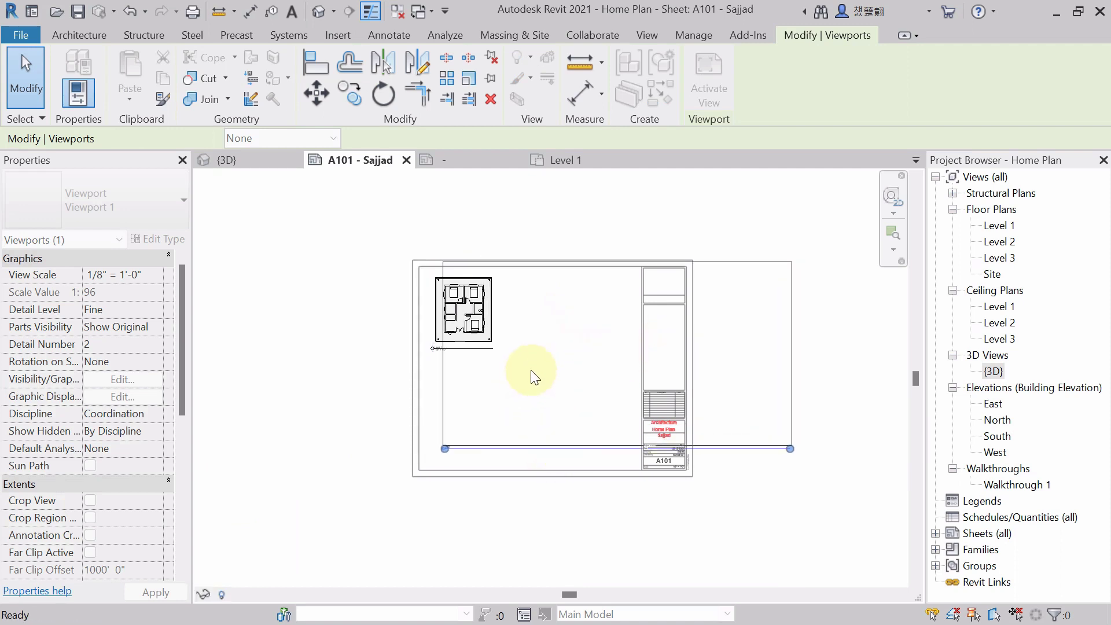
scroll(637, 434, up, 2)
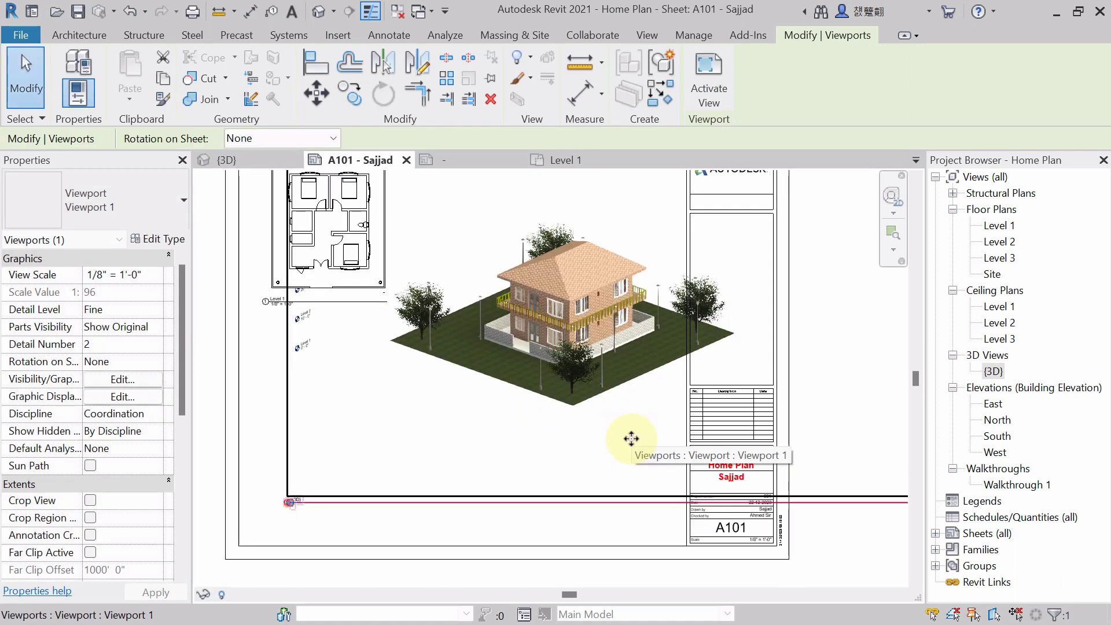
scroll(579, 481, down, 1)
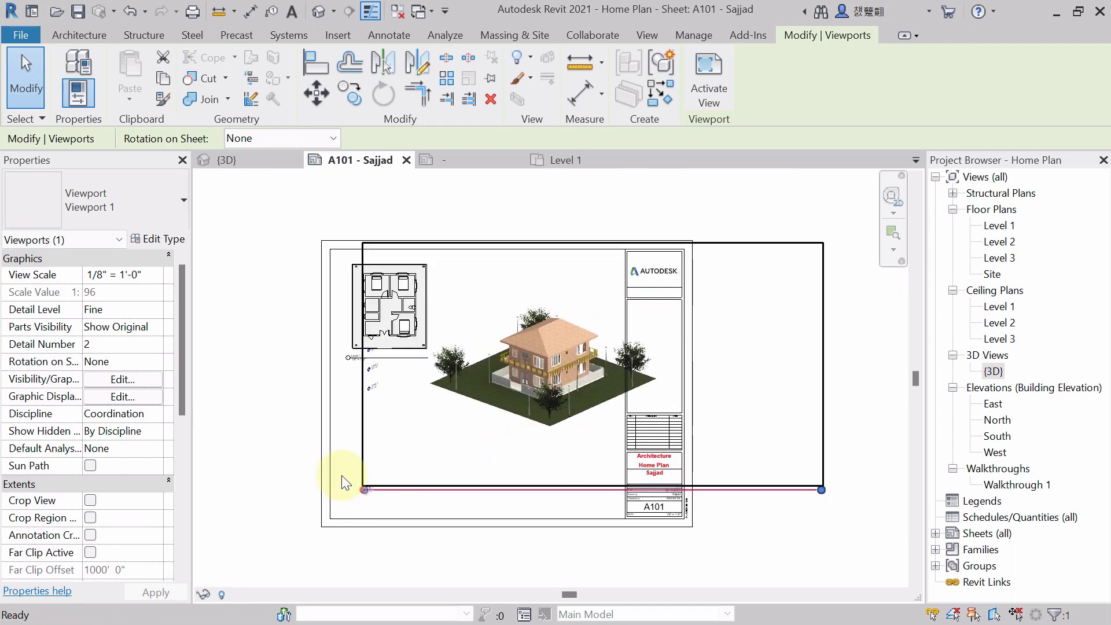
scroll(342, 485, up, 1)
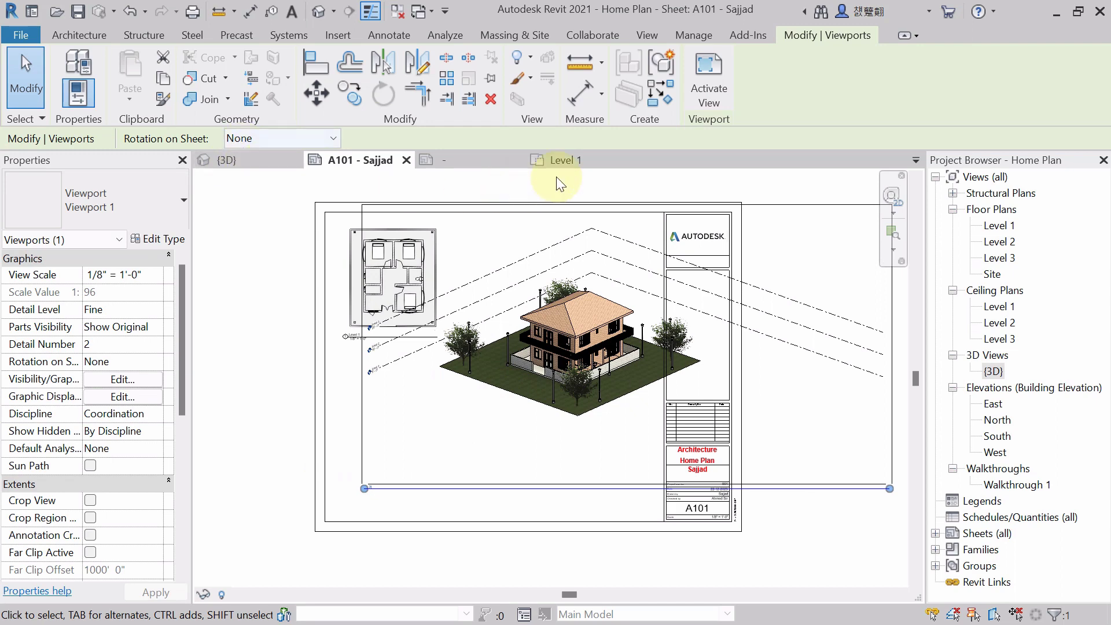
Open the {3D} view and review its extents and camera properties alongside the model and level markers.
click(248, 165)
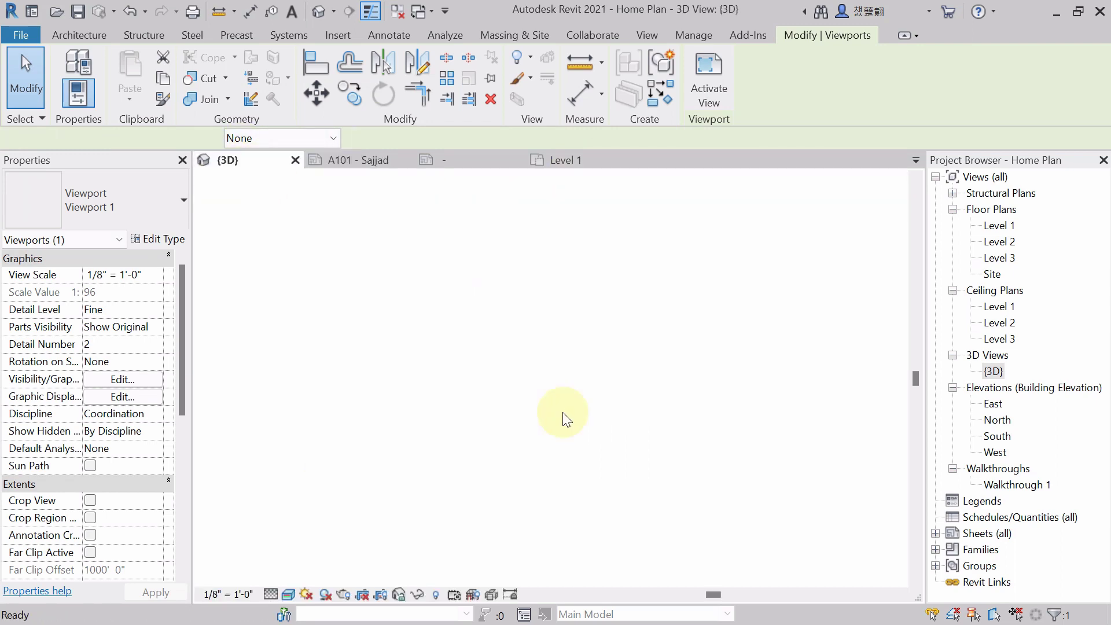
scroll(382, 463, down, 3)
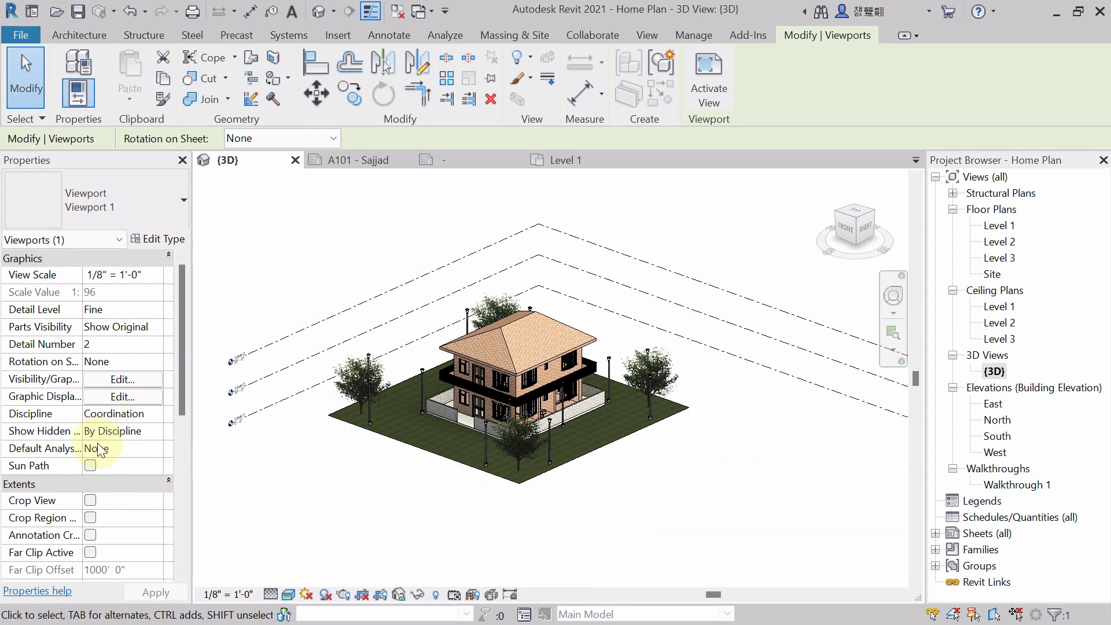
scroll(96, 456, down, 5)
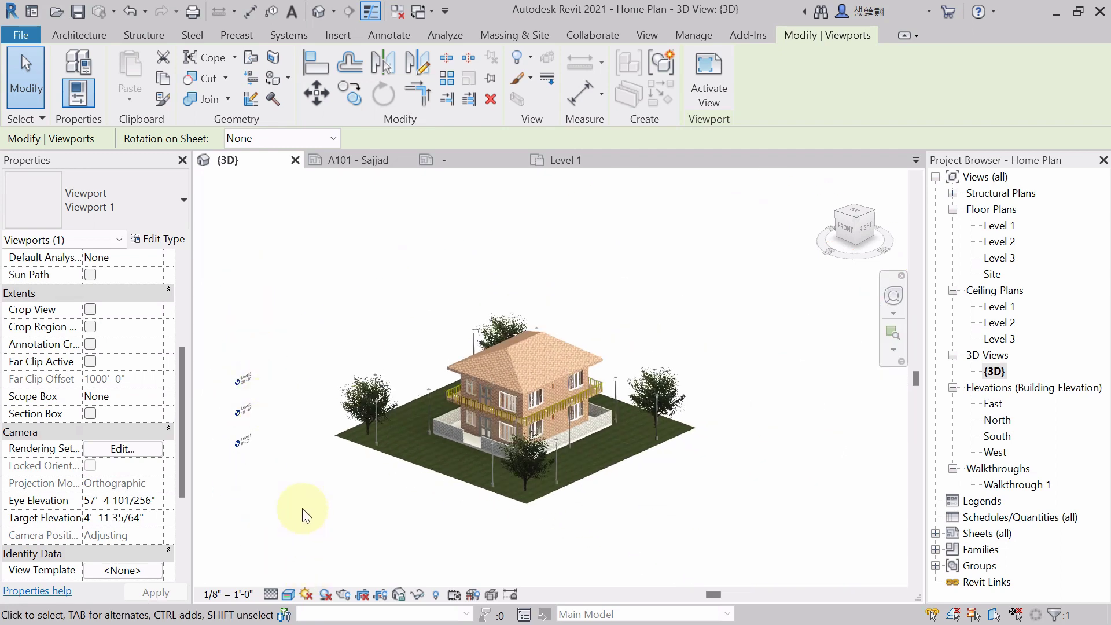
scroll(312, 469, up, 3)
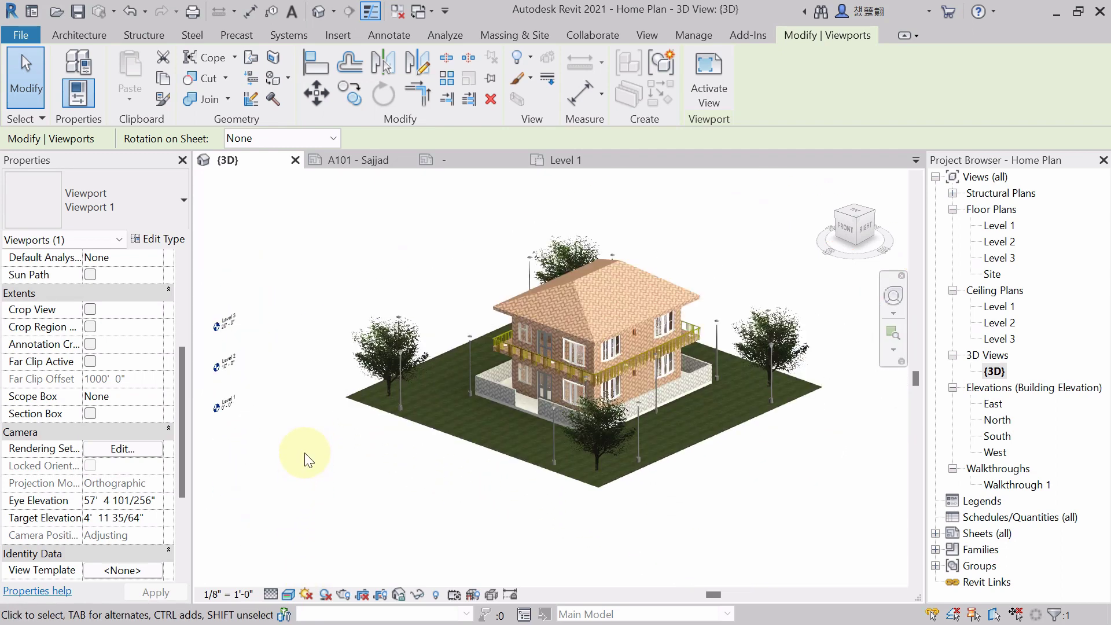
Open the {3D} view's Visibility/Graphic Overrides and look through the model categories, including Lighting Devices and Railings.
key(v)
key(g)
click(247, 101)
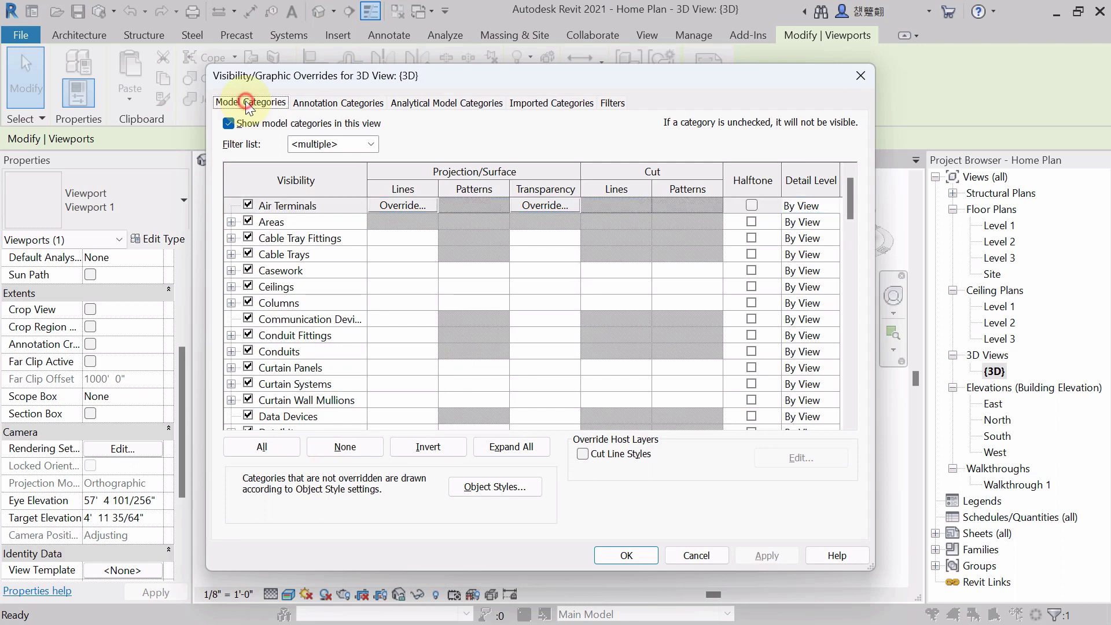
click(286, 284)
key(l)
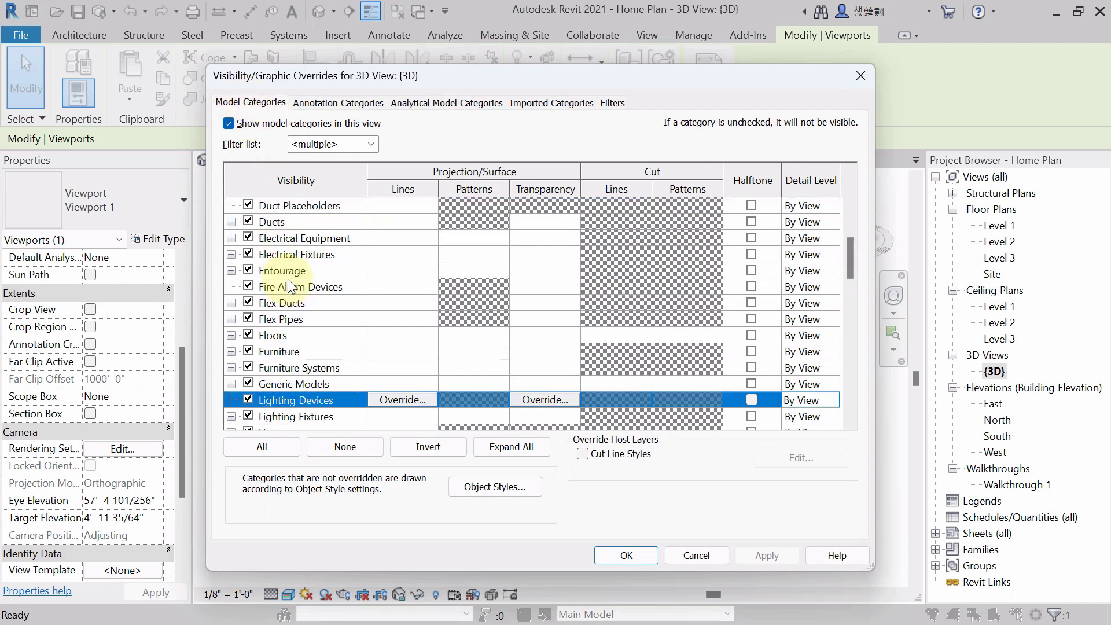
scroll(290, 280, down, 5)
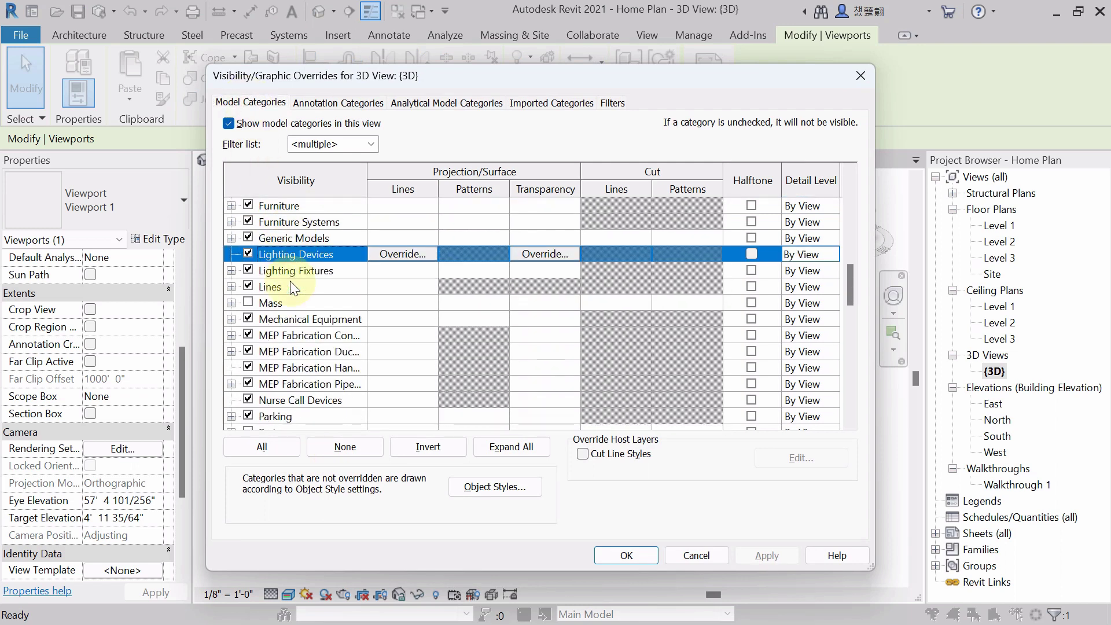
scroll(290, 280, down, 6)
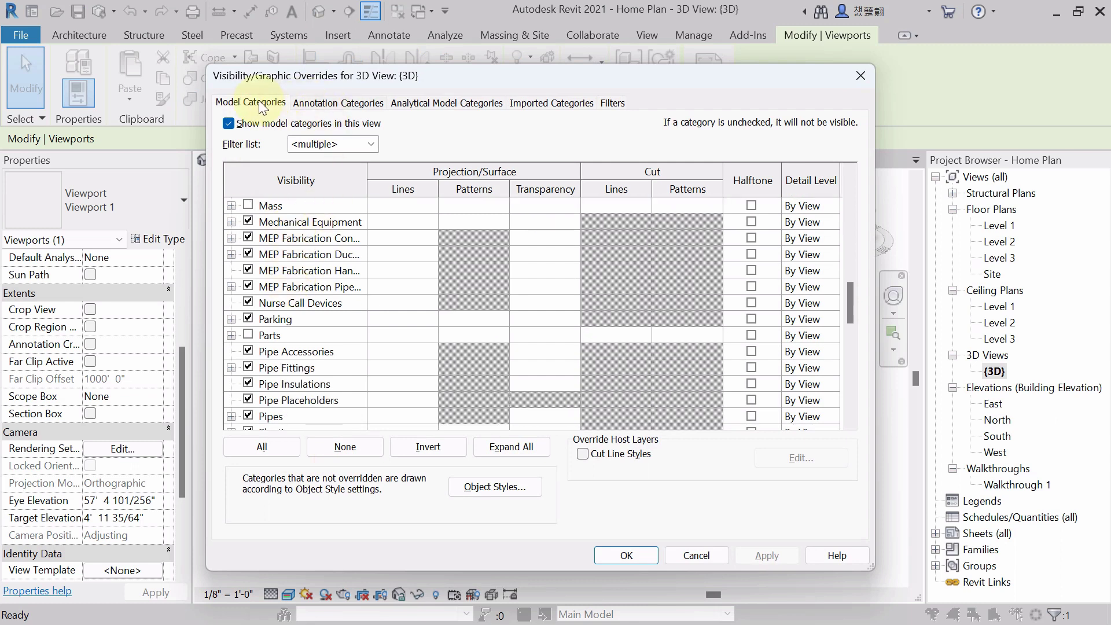
scroll(332, 391, down, 7)
click(264, 351)
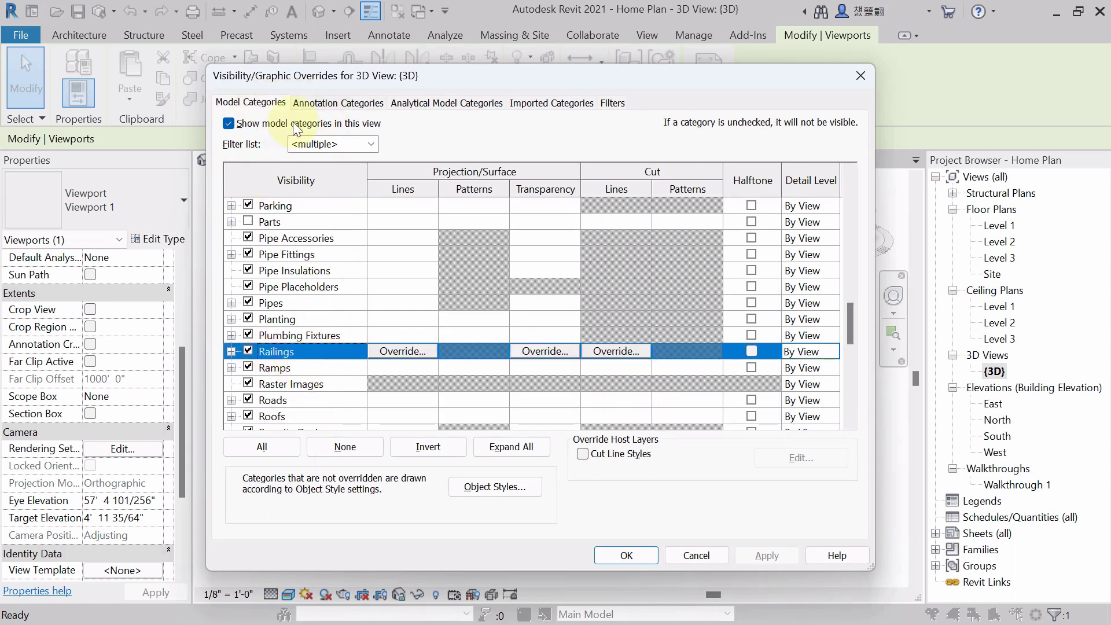
Limit the category filter to Architecture by excluding Structure, Mechanical, Electrical and Piping, and look through the filtered model categories.
click(351, 141)
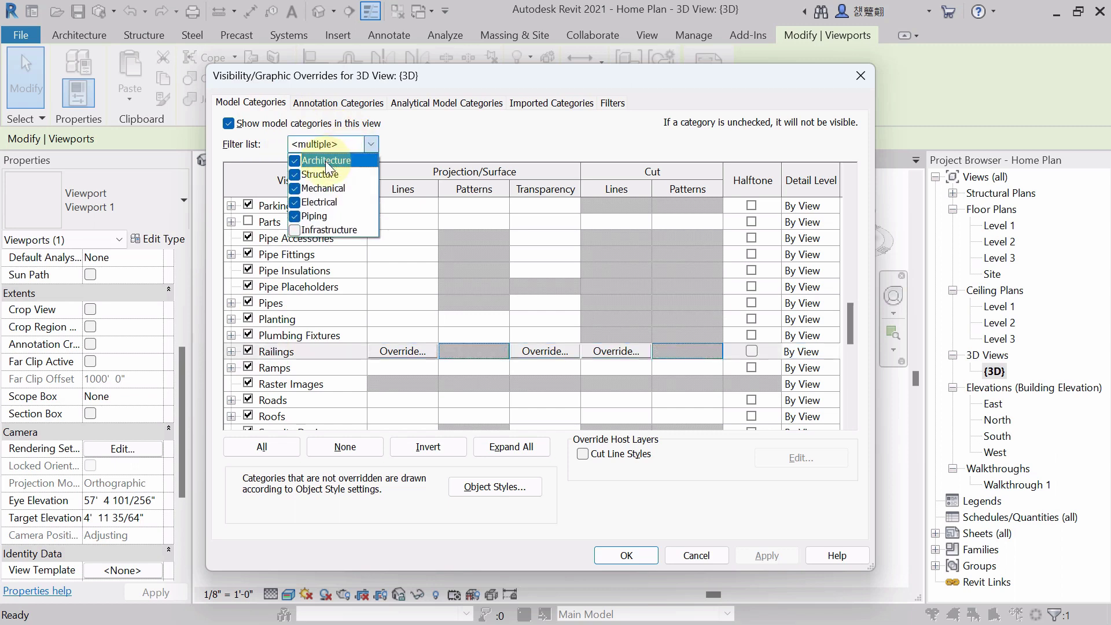
click(294, 174)
click(294, 188)
click(295, 202)
click(295, 216)
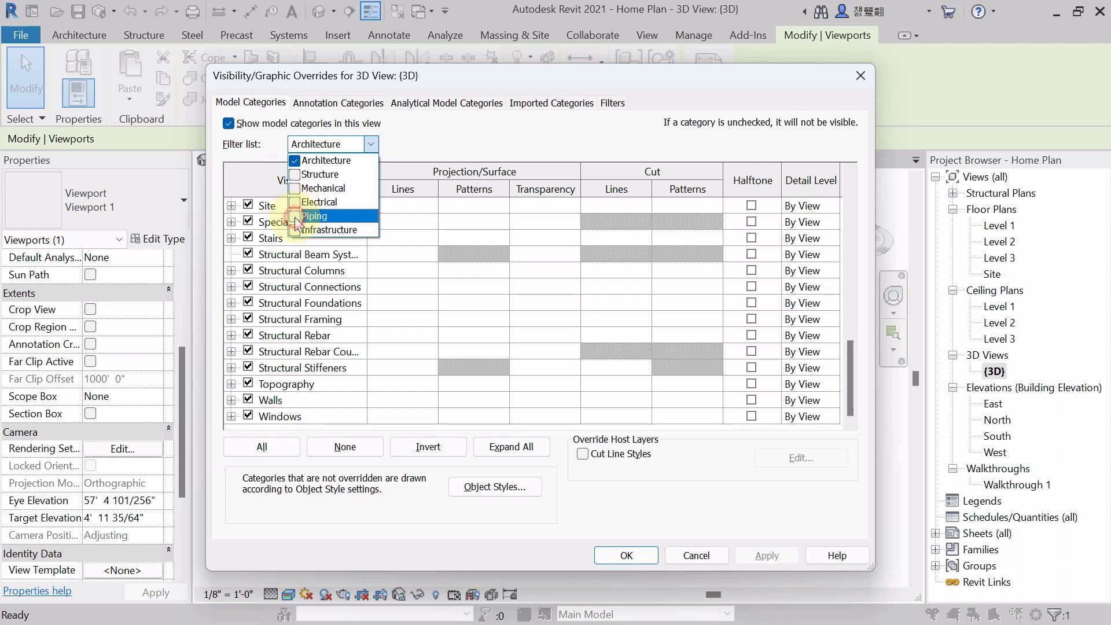
click(288, 311)
scroll(294, 260, up, 3)
click(293, 238)
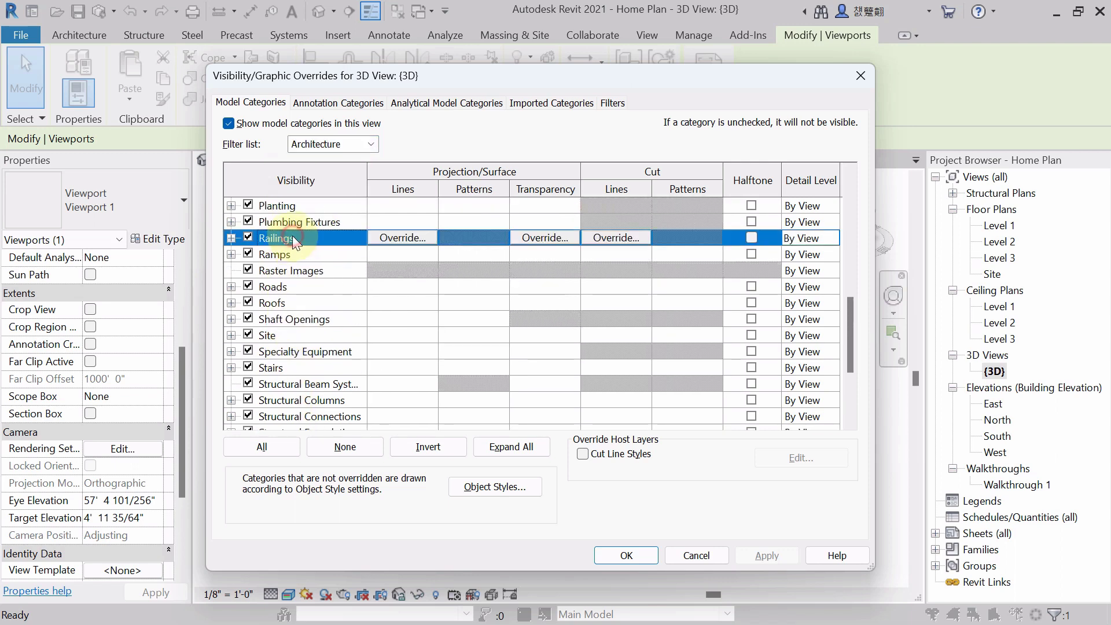
scroll(292, 237, up, 3)
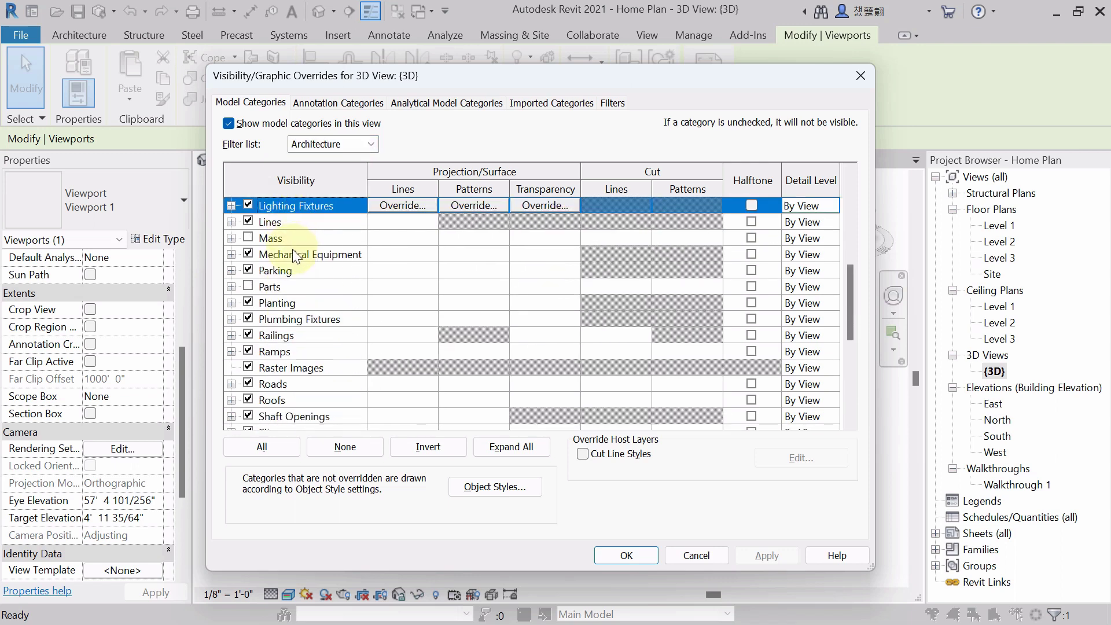
scroll(293, 252, down, 1)
scroll(294, 266, up, 2)
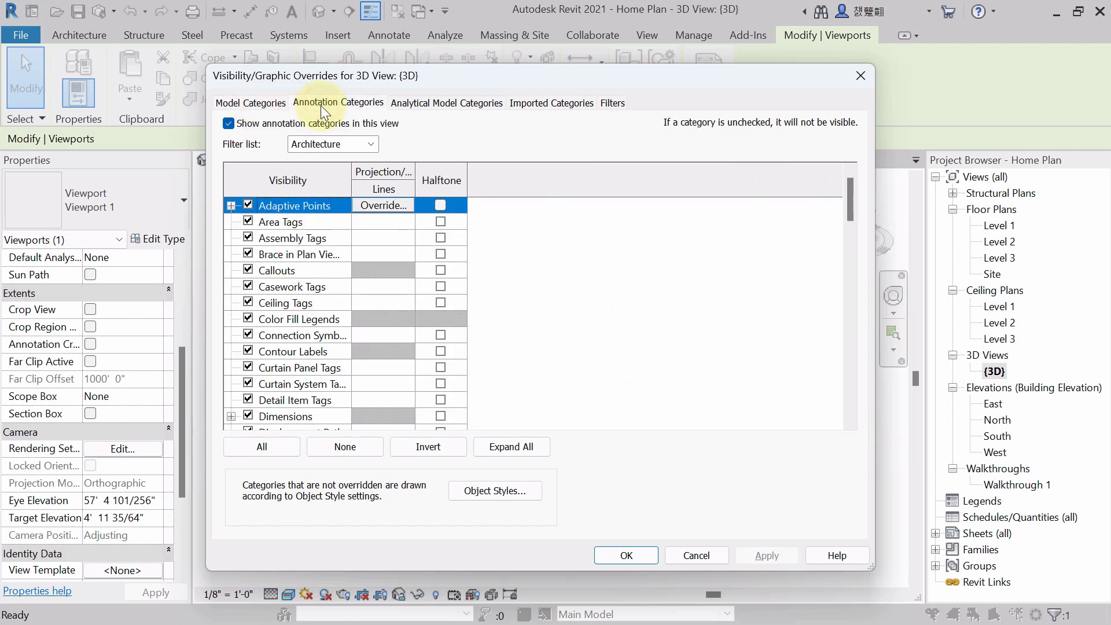
Turn off visibility of the Levels annotation category in the {3D} view, apply it and accept the overrides.
click(295, 268)
key(l)
scroll(295, 272, down, 2)
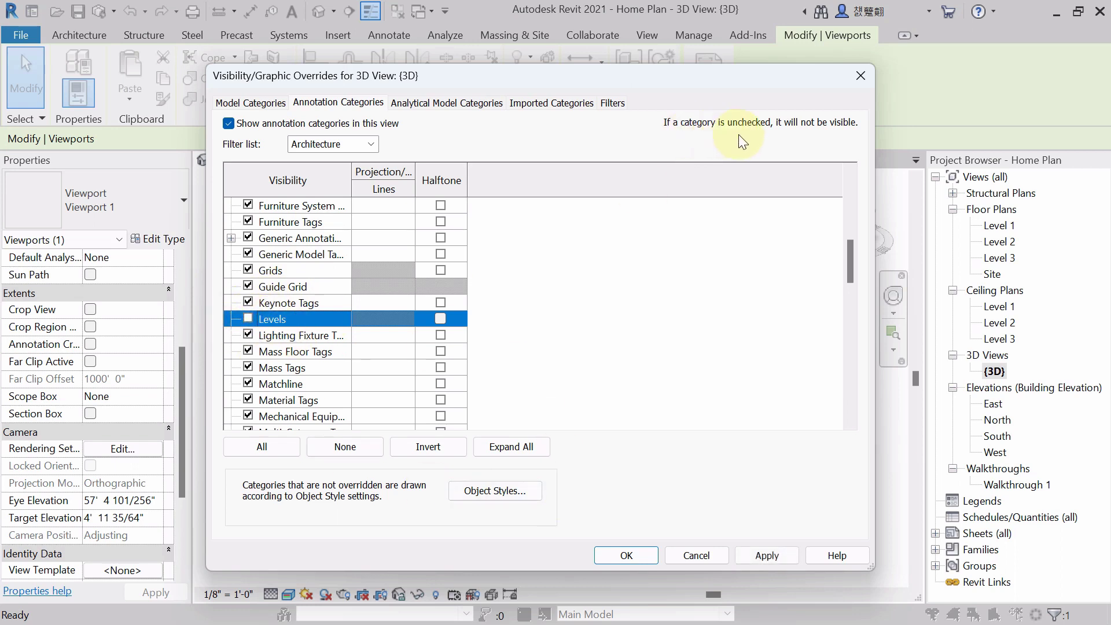
click(762, 550)
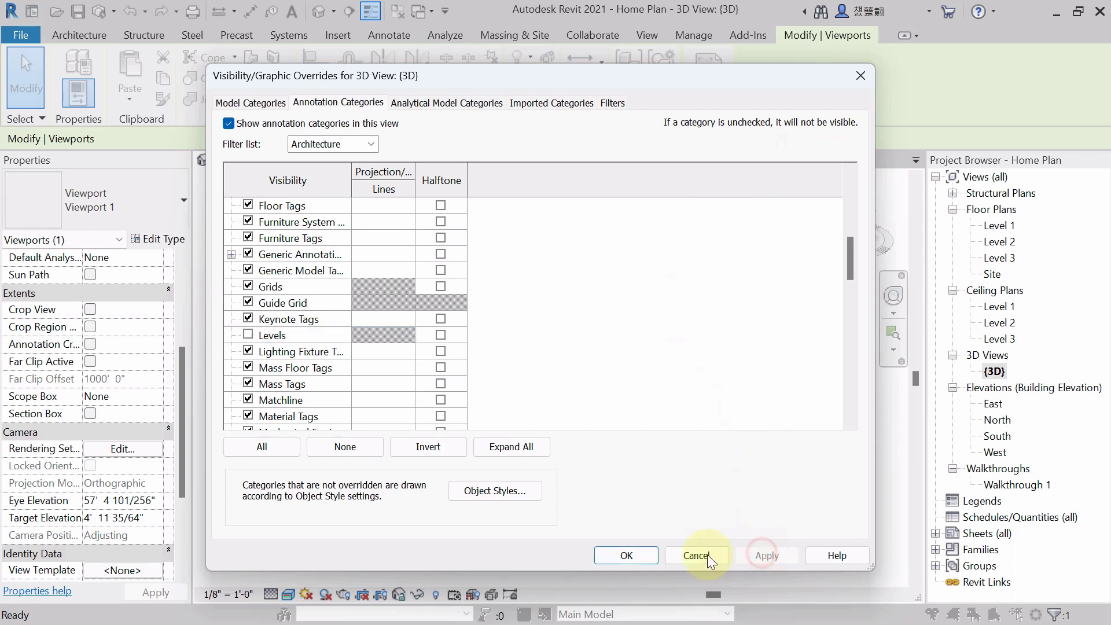
click(633, 551)
middle_drag(777, 476, 715, 471)
On sheet A101, move the {3D} viewport below the Level 1 plan so that it lies inside the sheet frame, and deselect it.
click(385, 160)
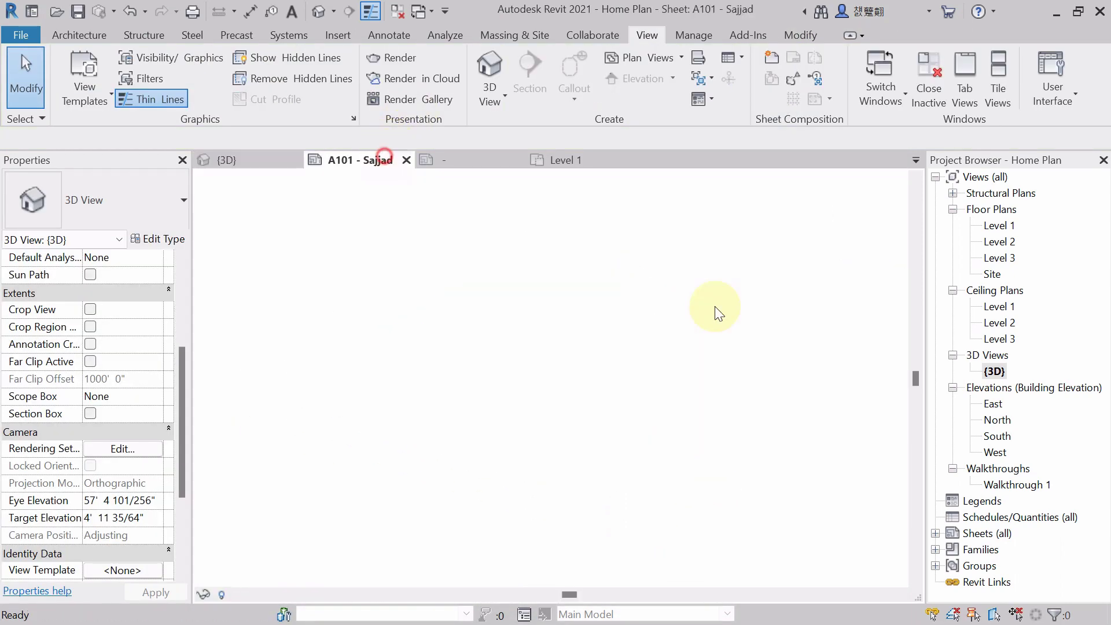
scroll(586, 291, up, 2)
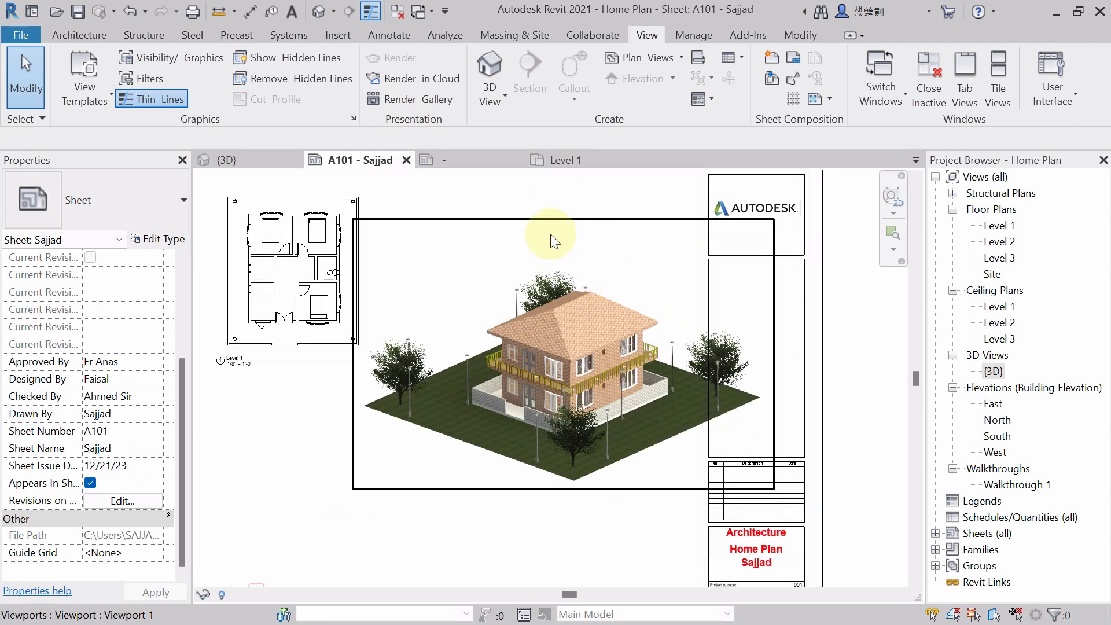
scroll(566, 249, down, 2)
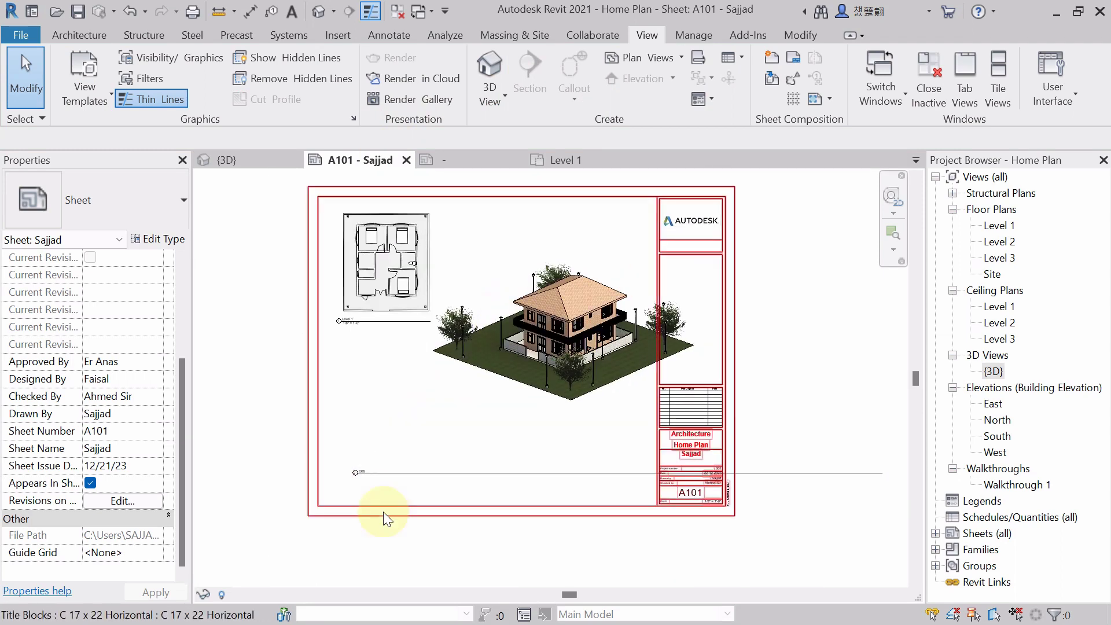
scroll(573, 385, up, 3)
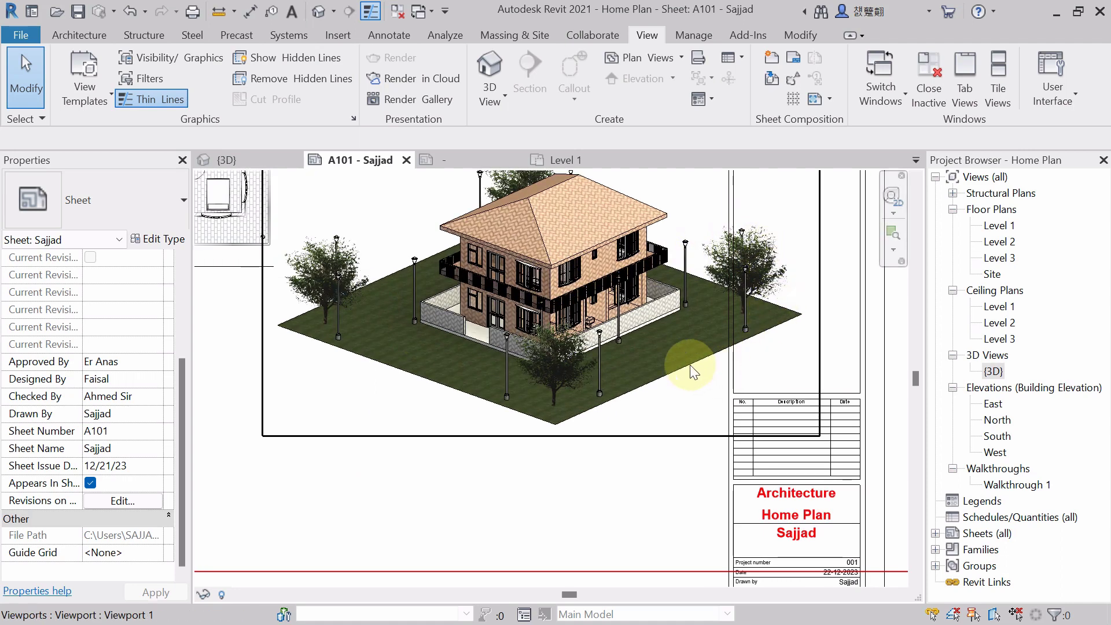
scroll(690, 364, down, 3)
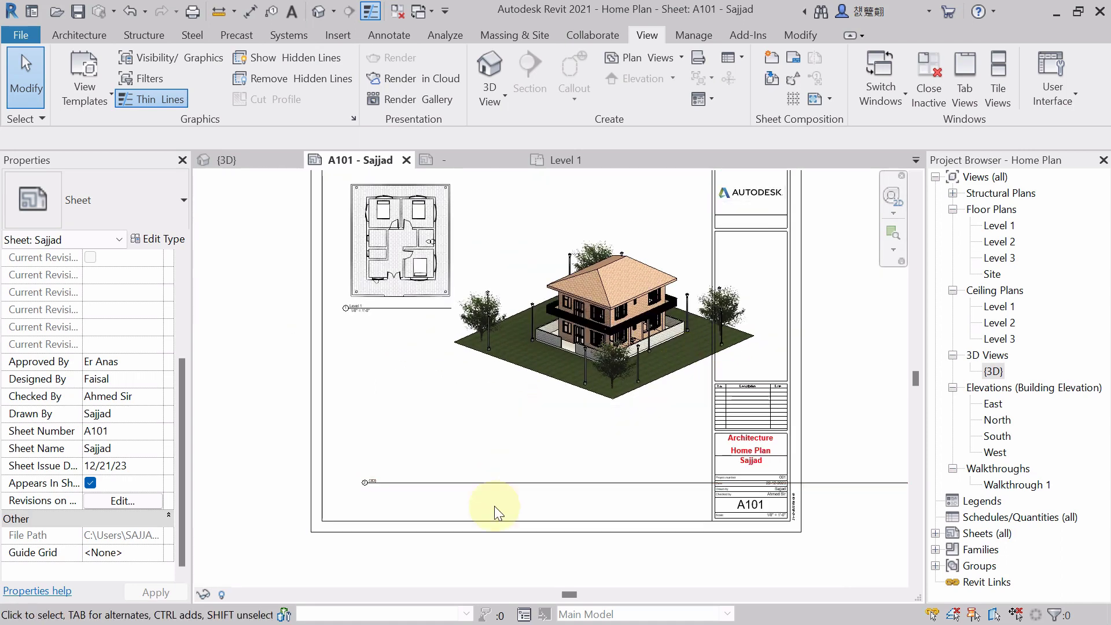
scroll(475, 402, down, 2)
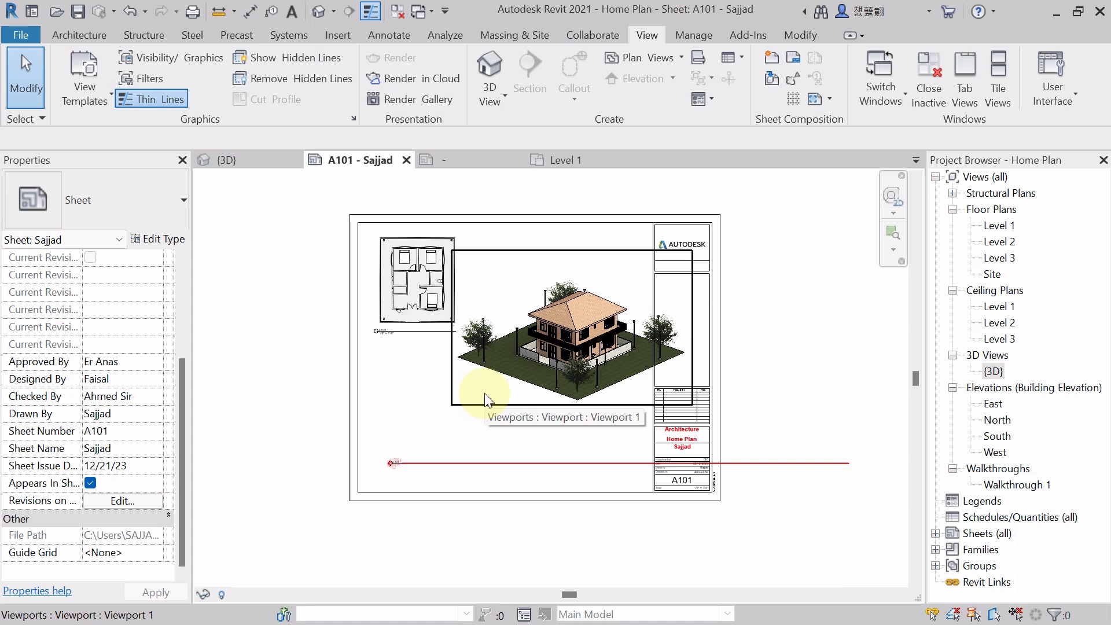
click(485, 399)
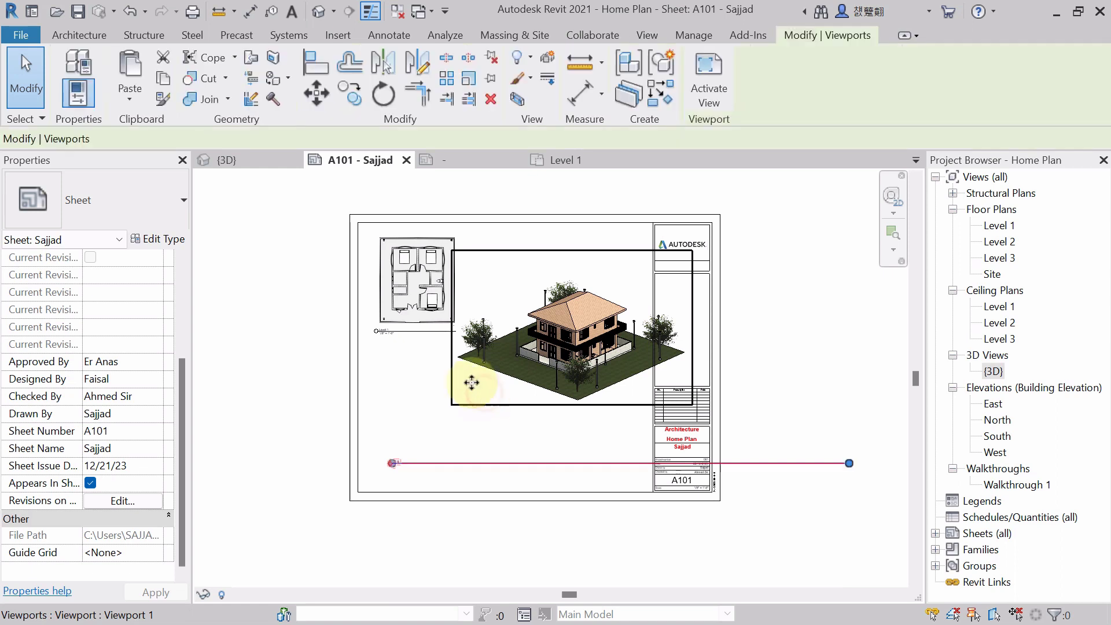
drag(449, 365, 376, 450)
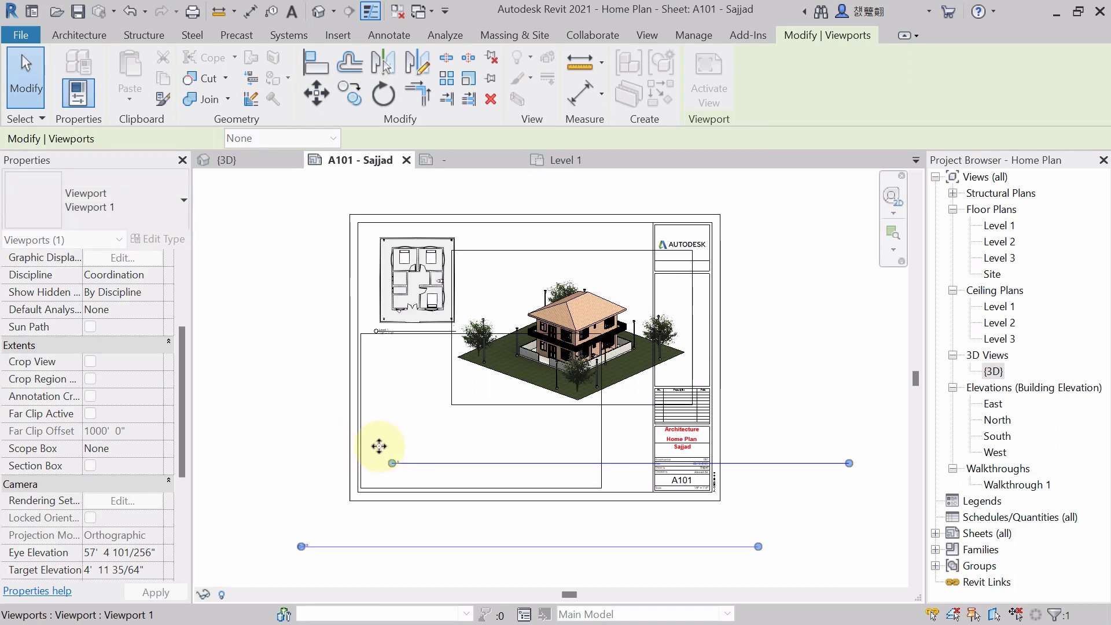
scroll(376, 445, up, 2)
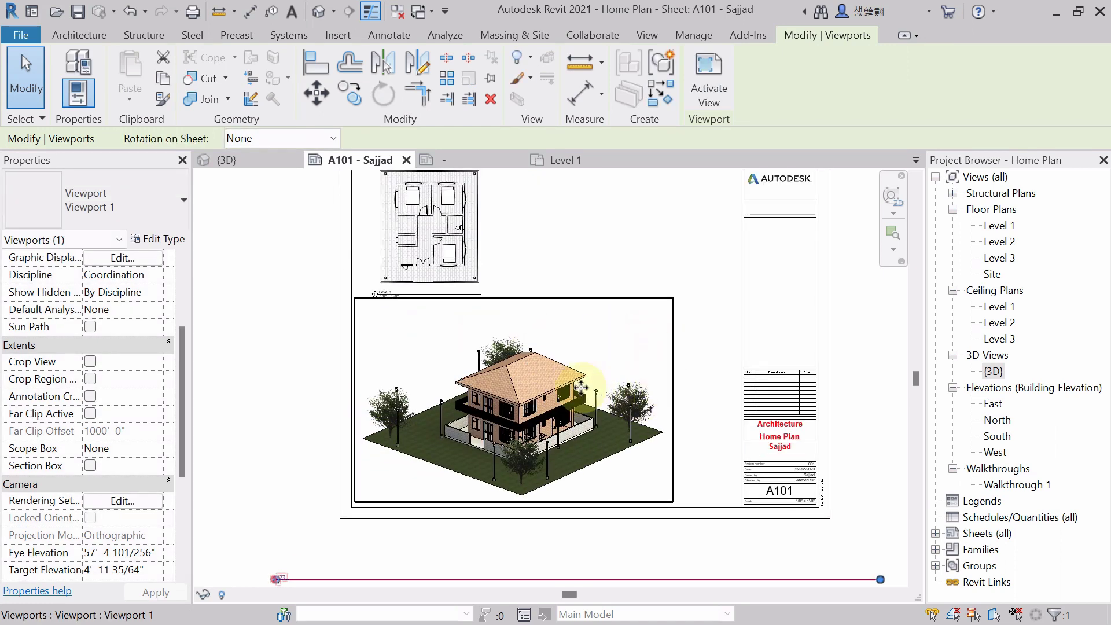
click(298, 359)
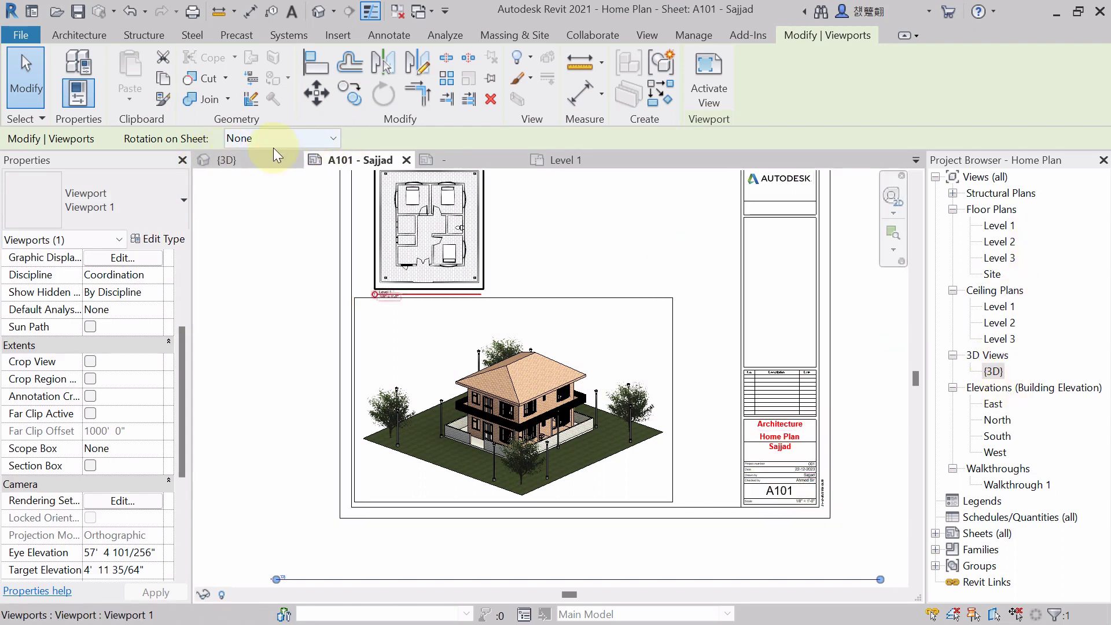
Enable Crop View and Crop Region Visible for the {3D} view and apply both.
click(259, 159)
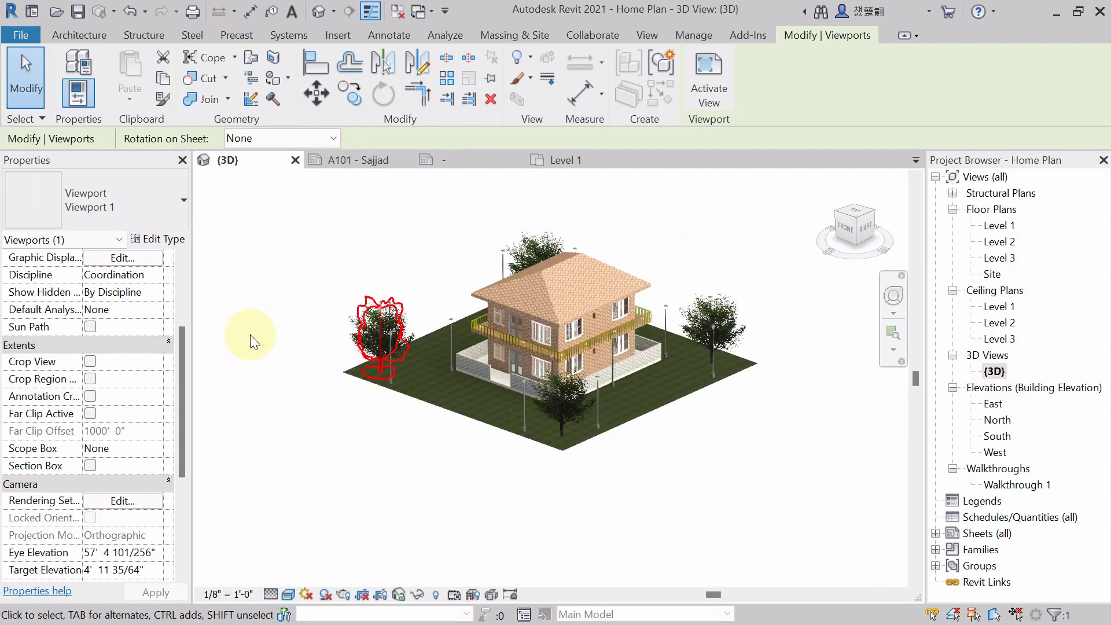
scroll(57, 361, down, 4)
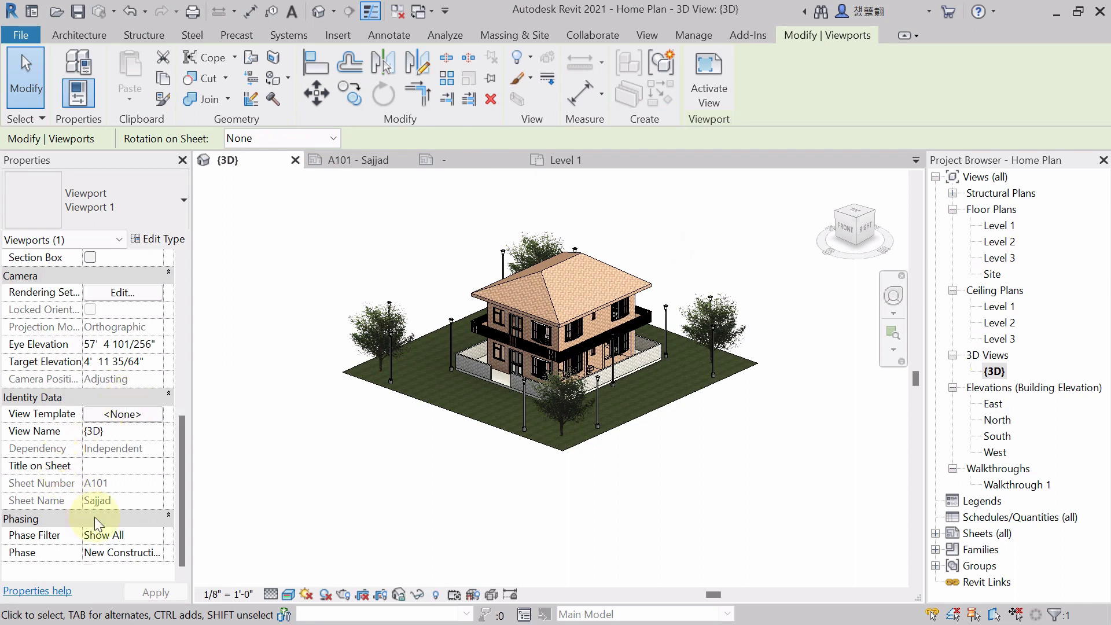
scroll(95, 506, up, 3)
scroll(69, 364, up, 4)
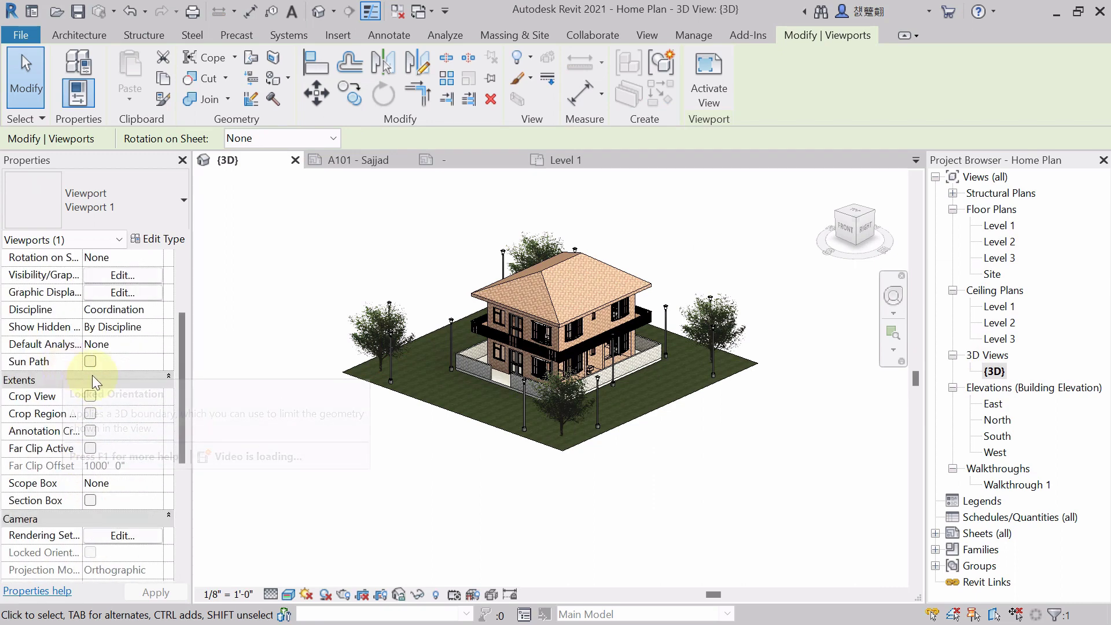
click(90, 397)
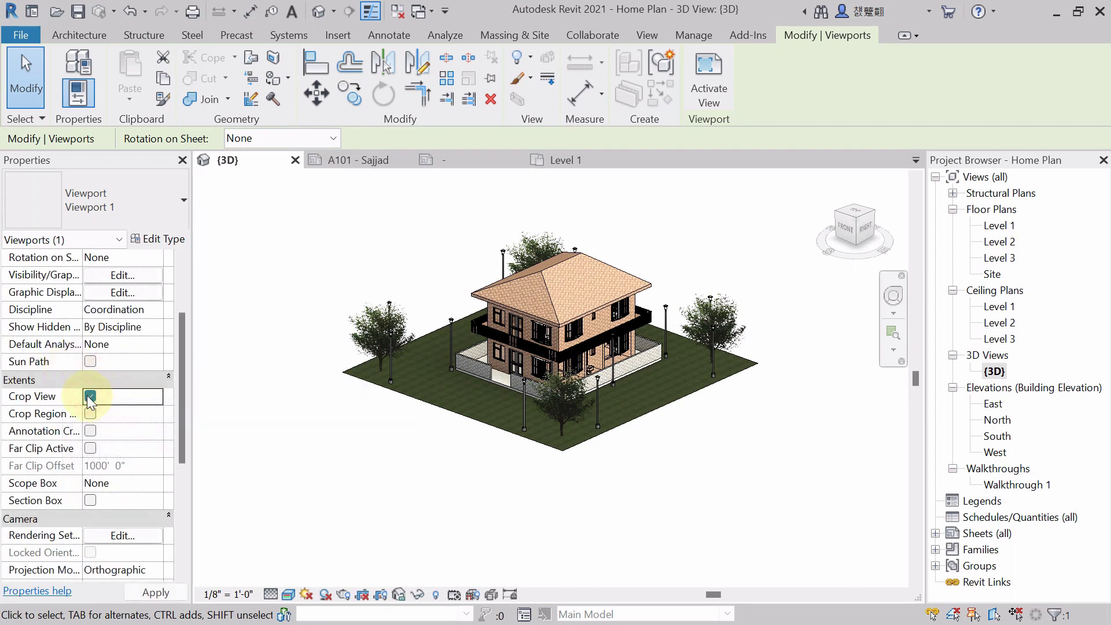
click(154, 594)
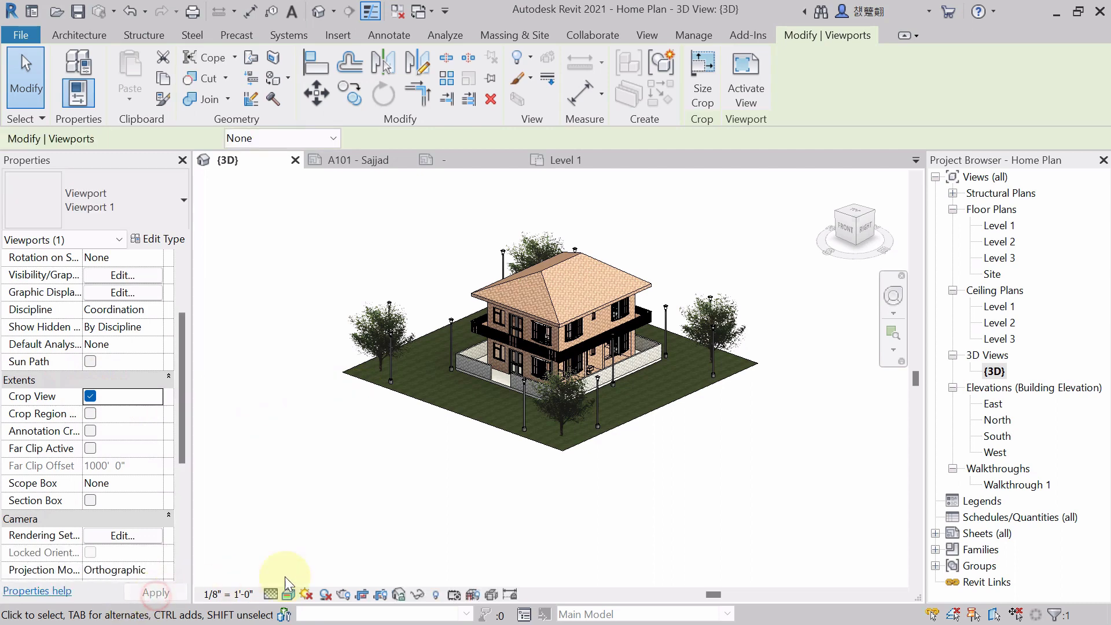
click(90, 414)
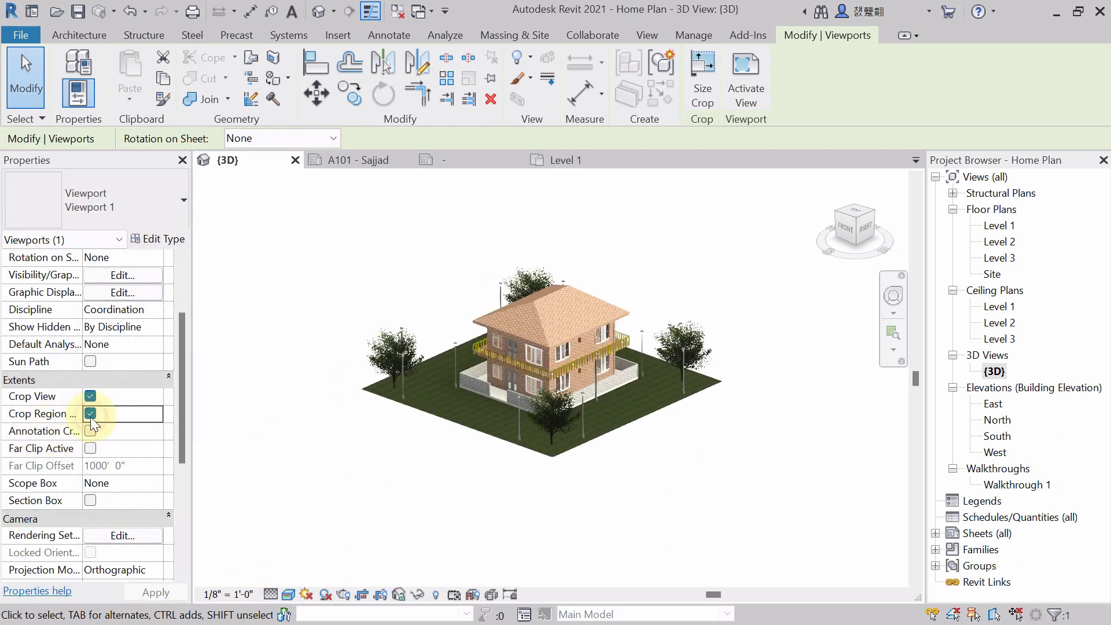
click(152, 593)
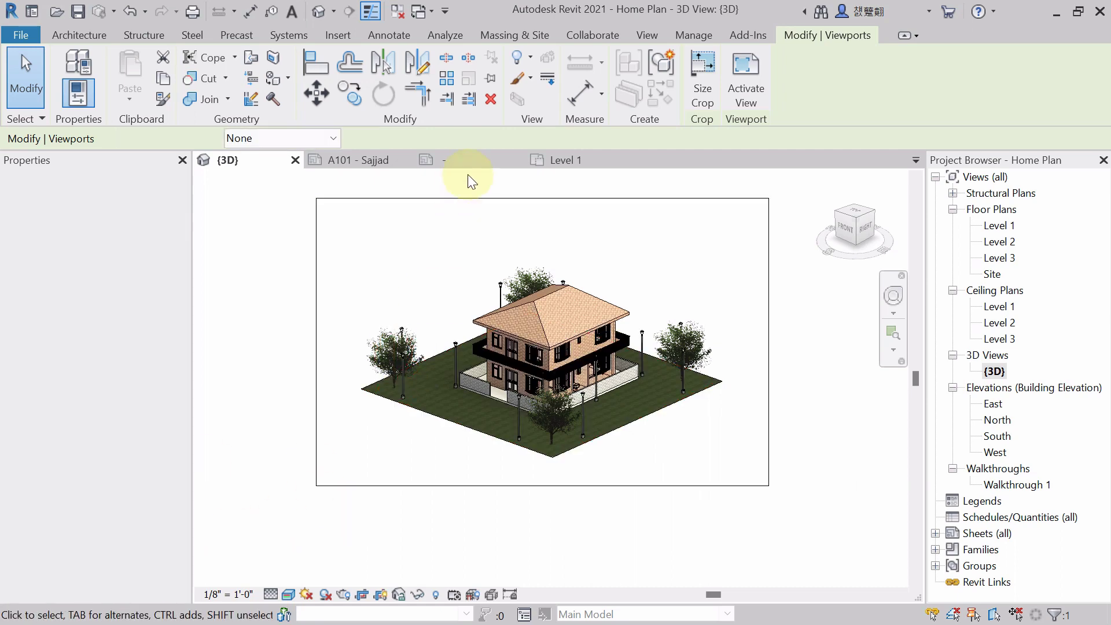
Tighten the {3D} view's crop region on all four sides so that it closely frames the house, trees and ground.
click(469, 201)
click(536, 198)
drag(542, 198, 542, 249)
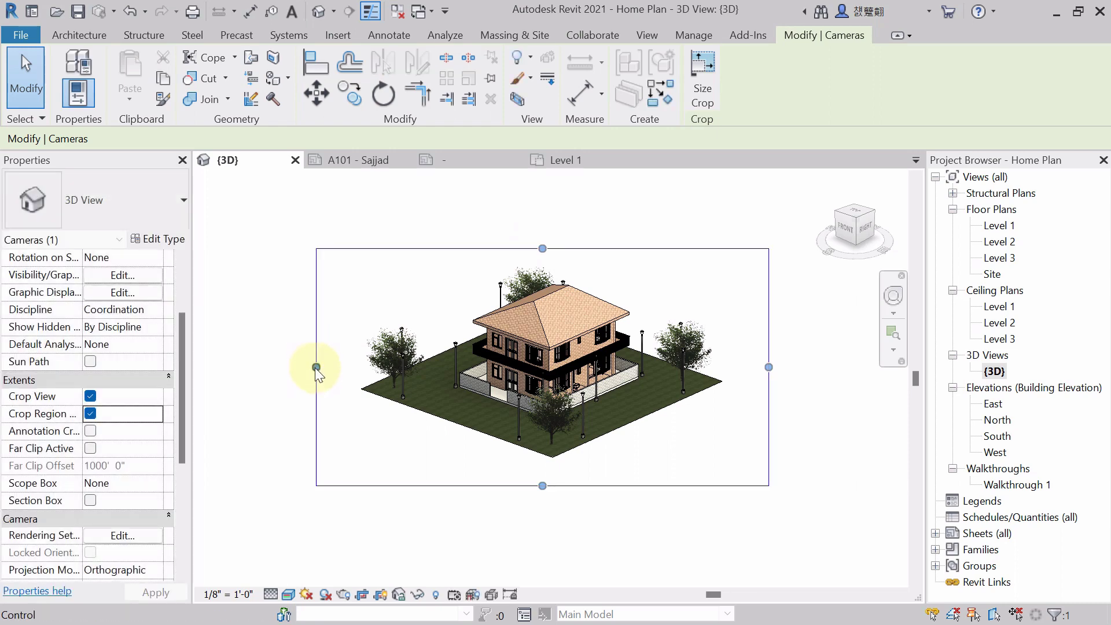
drag(316, 367, 355, 370)
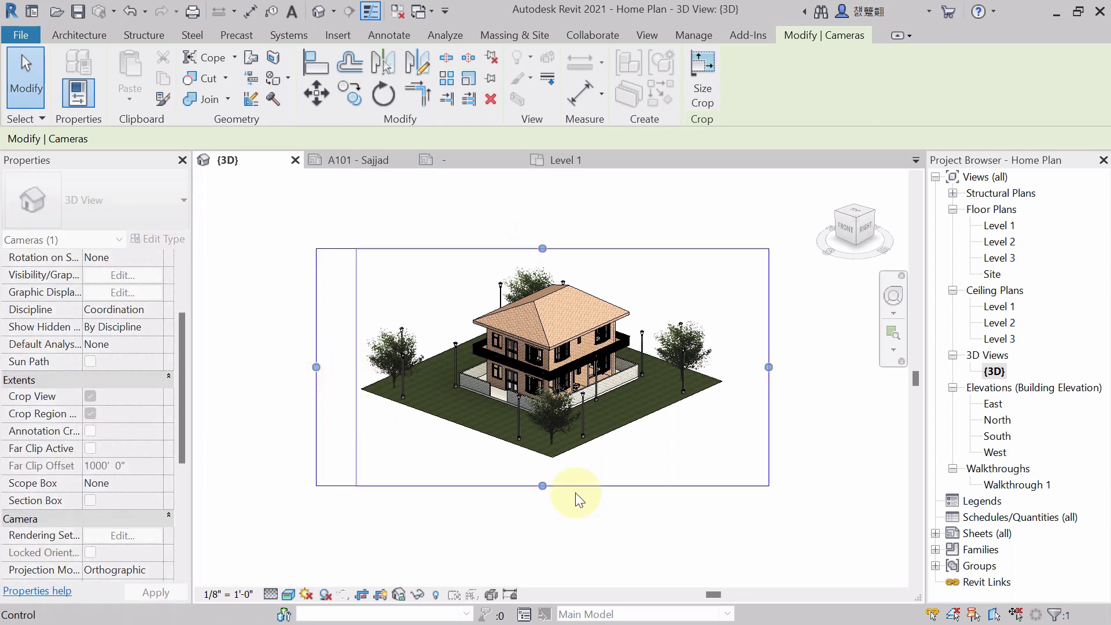
drag(563, 486, 561, 465)
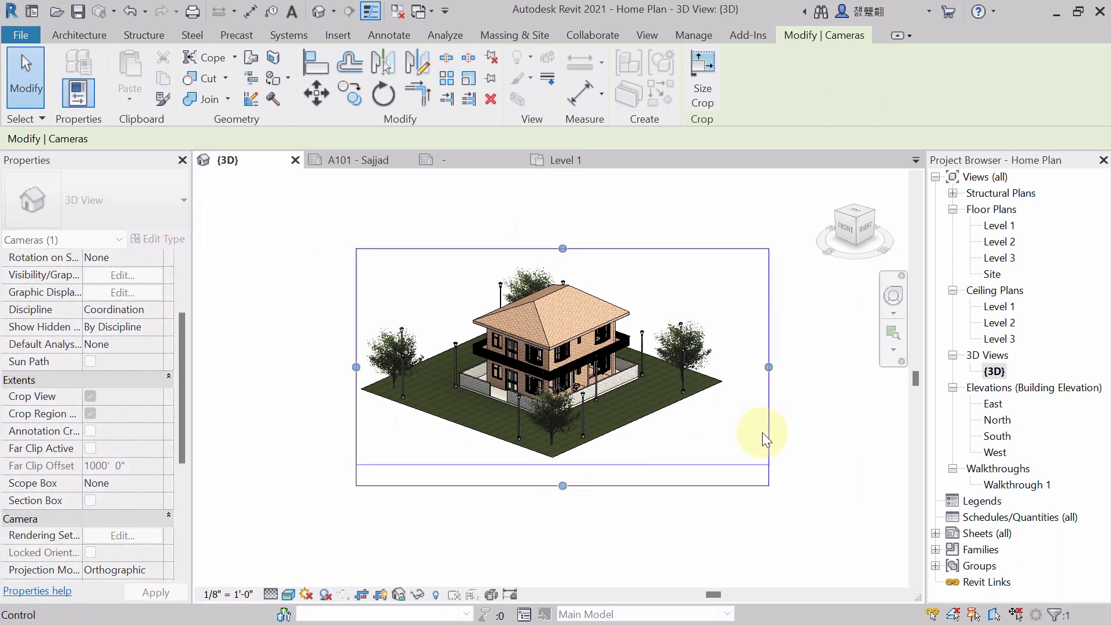
drag(770, 356, 731, 408)
Check the cropped {3D} viewport on sheet A101 and return to the {3D} view.
click(367, 161)
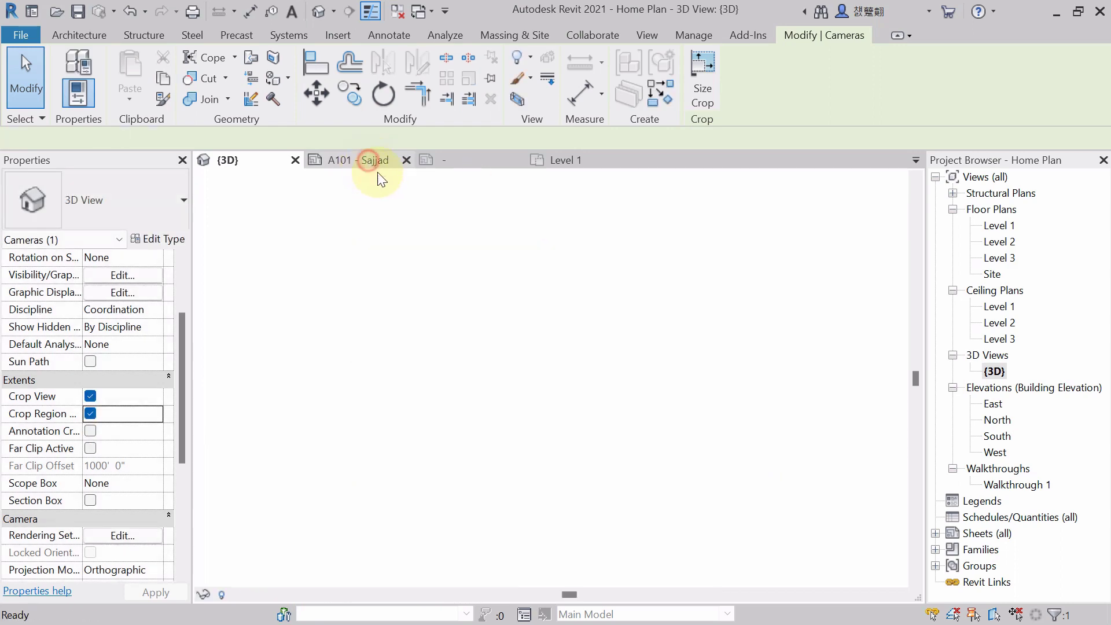
click(285, 384)
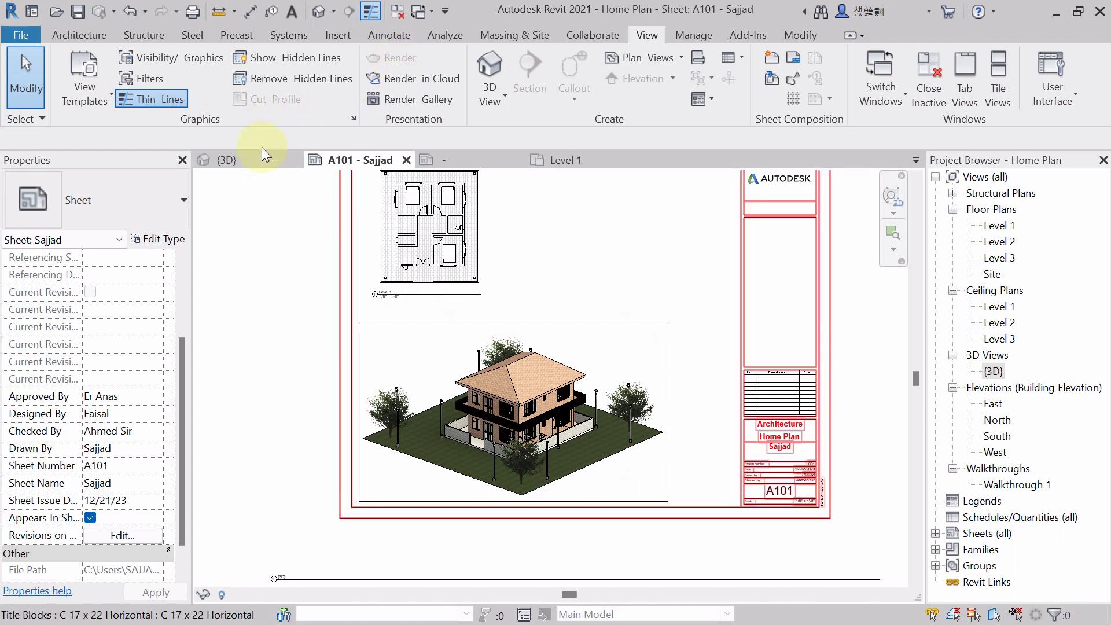
click(231, 160)
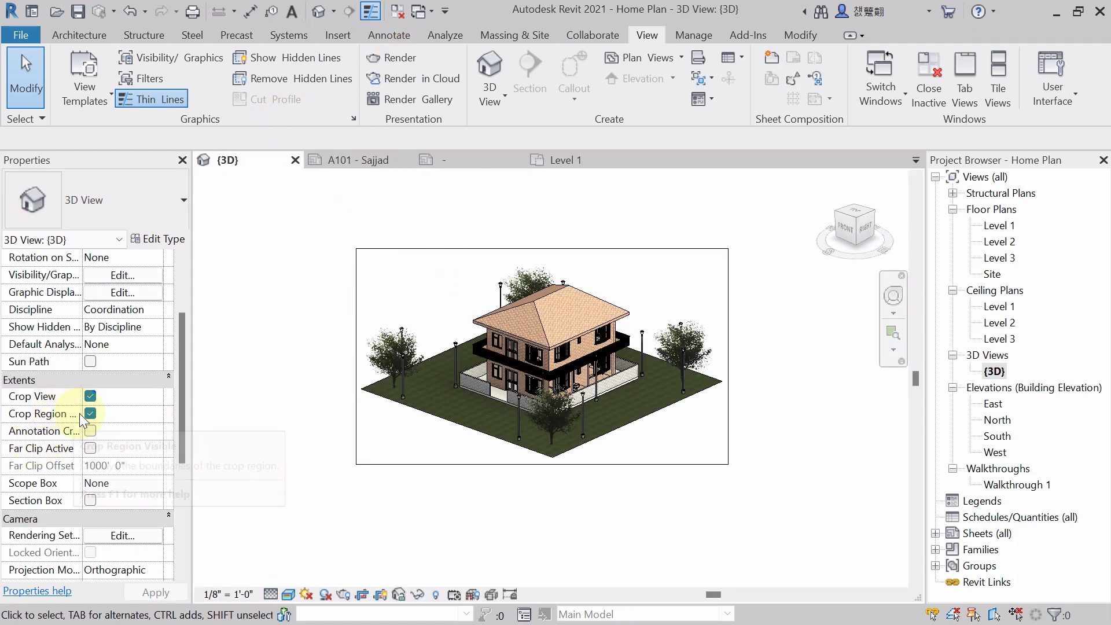
Turn off Crop Region Visible for the {3D} view, apply it and return to sheet A101.
click(91, 413)
click(163, 591)
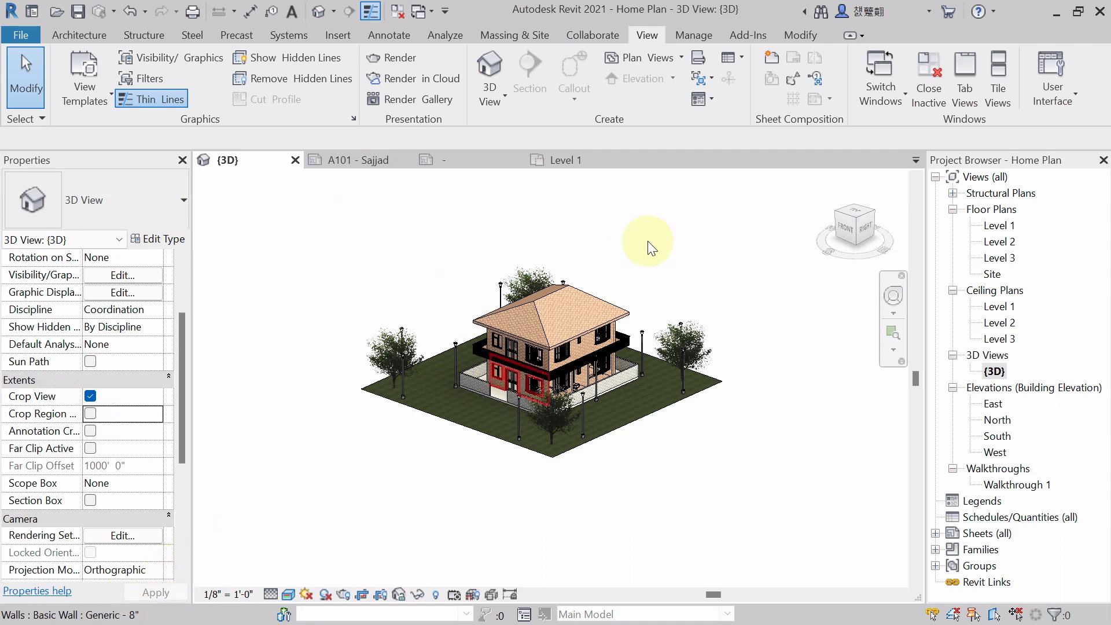
click(371, 157)
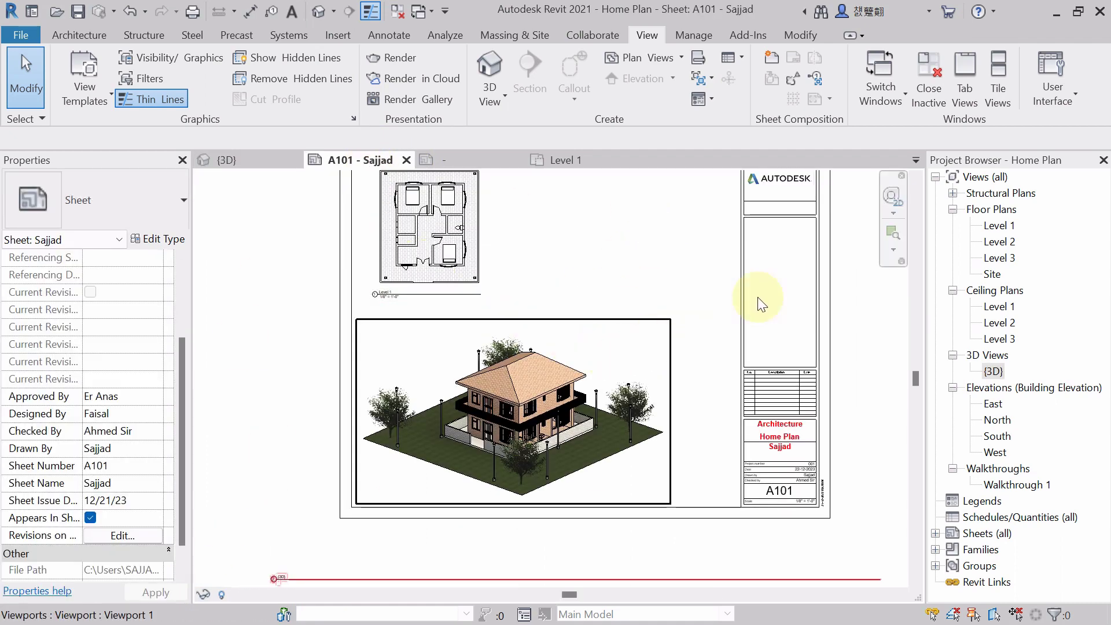
middle_drag(895, 350, 846, 392)
scroll(852, 370, up, 2)
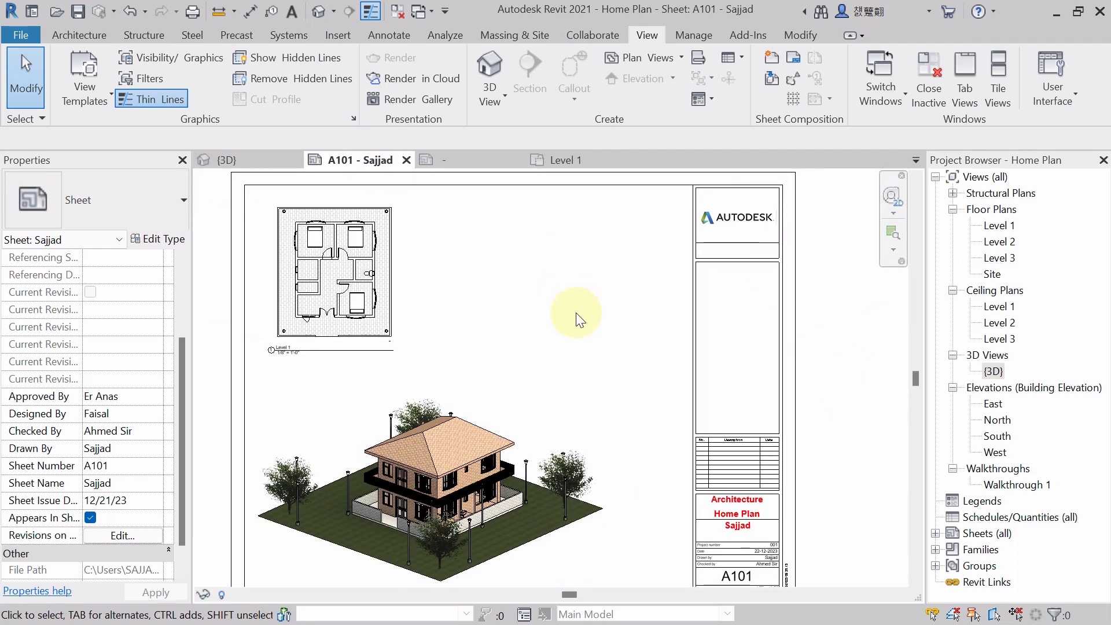
click(997, 420)
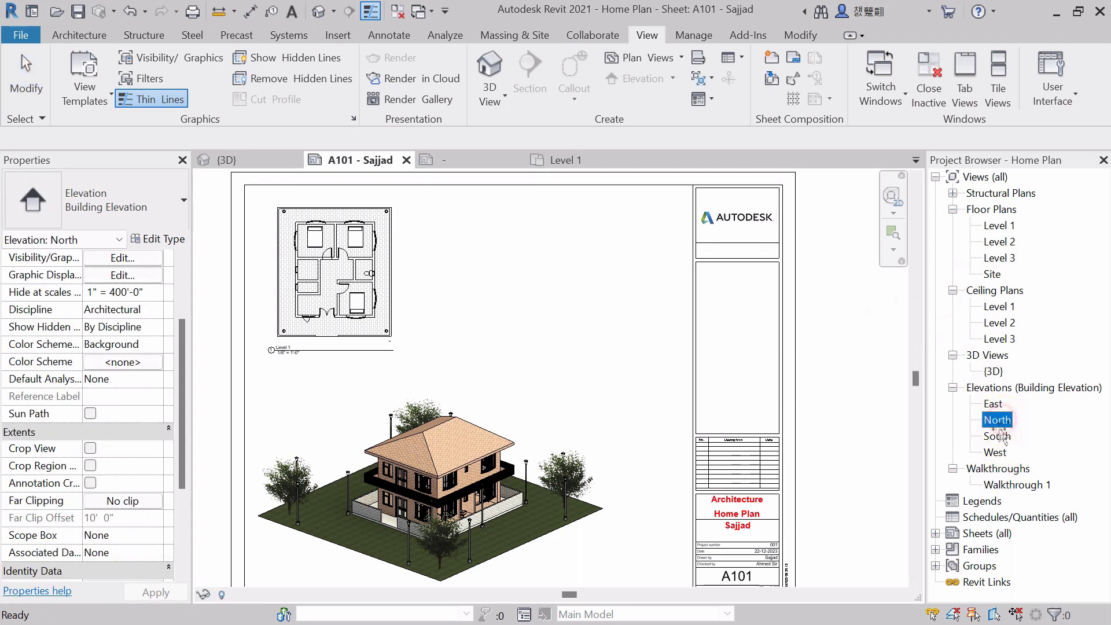
drag(575, 268, 575, 267)
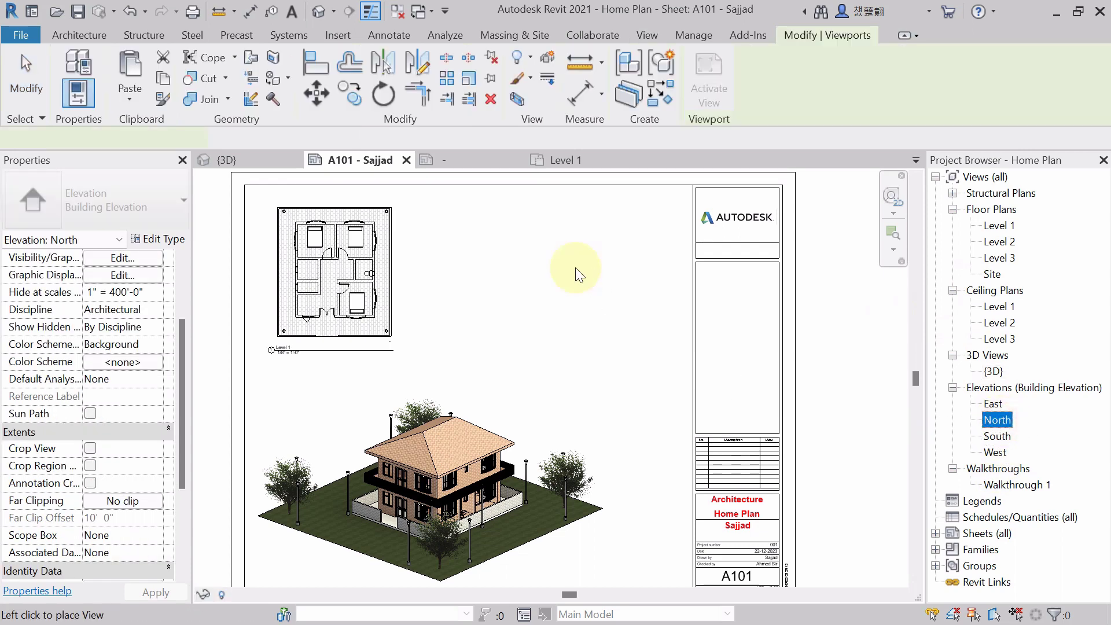
scroll(575, 268, down, 2)
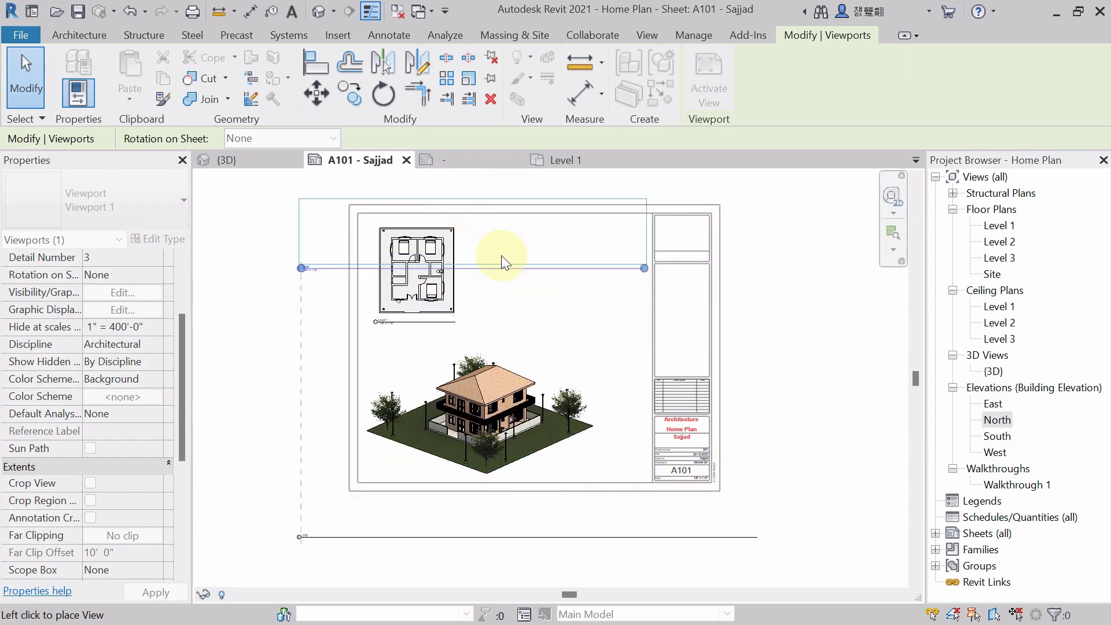
middle_drag(501, 255, 625, 321)
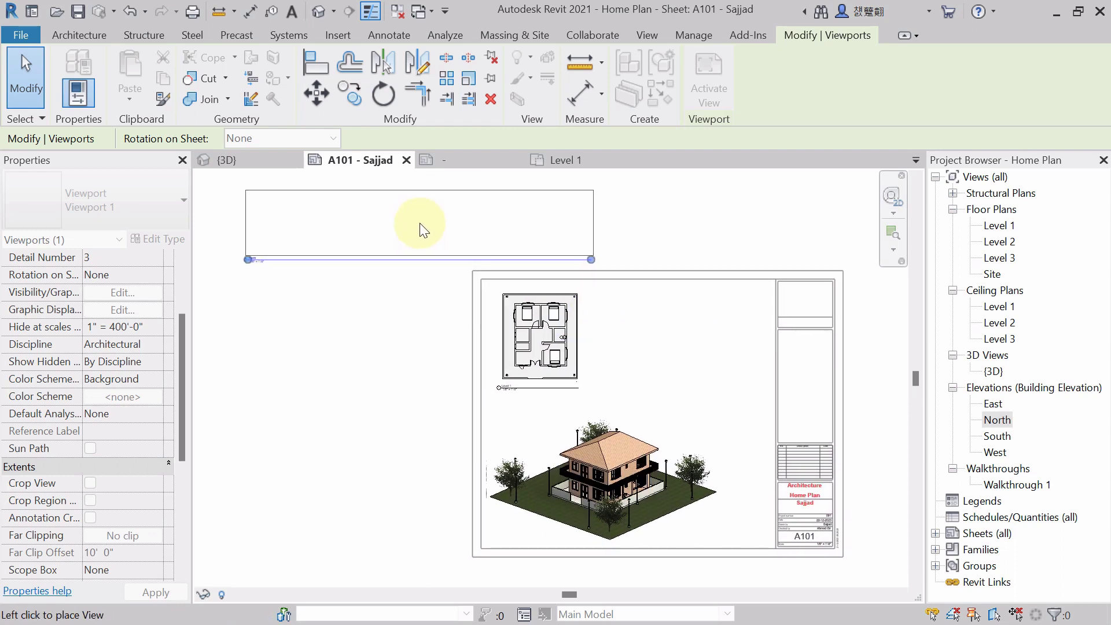
key(Escape)
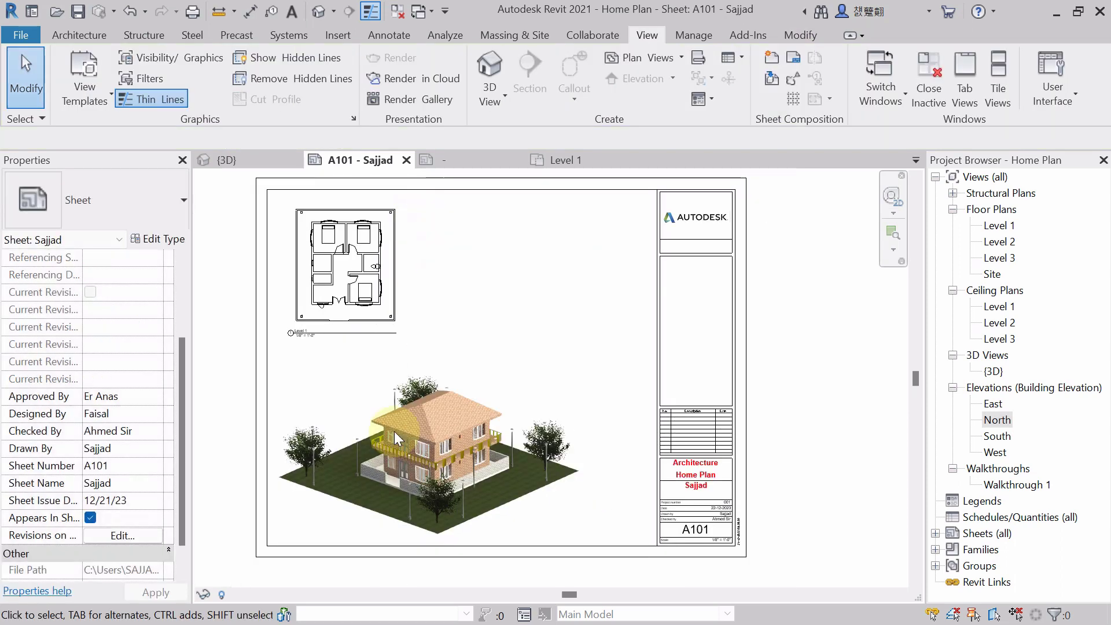
On sheet A101, move the {3D} viewport up beside the Level 1 plan.
click(394, 432)
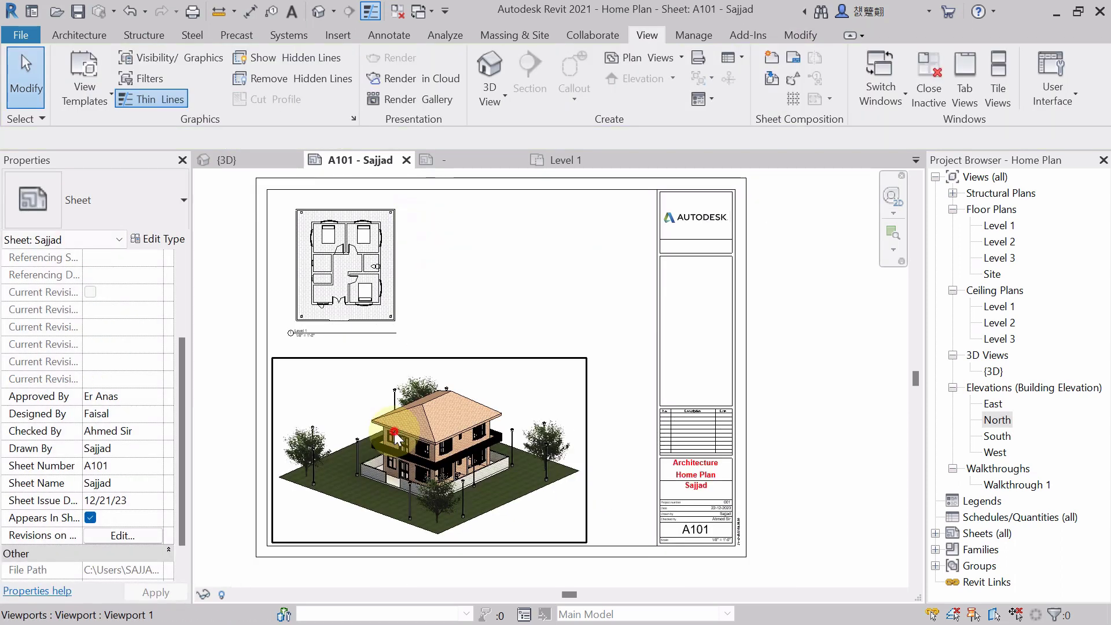
drag(447, 350, 565, 185)
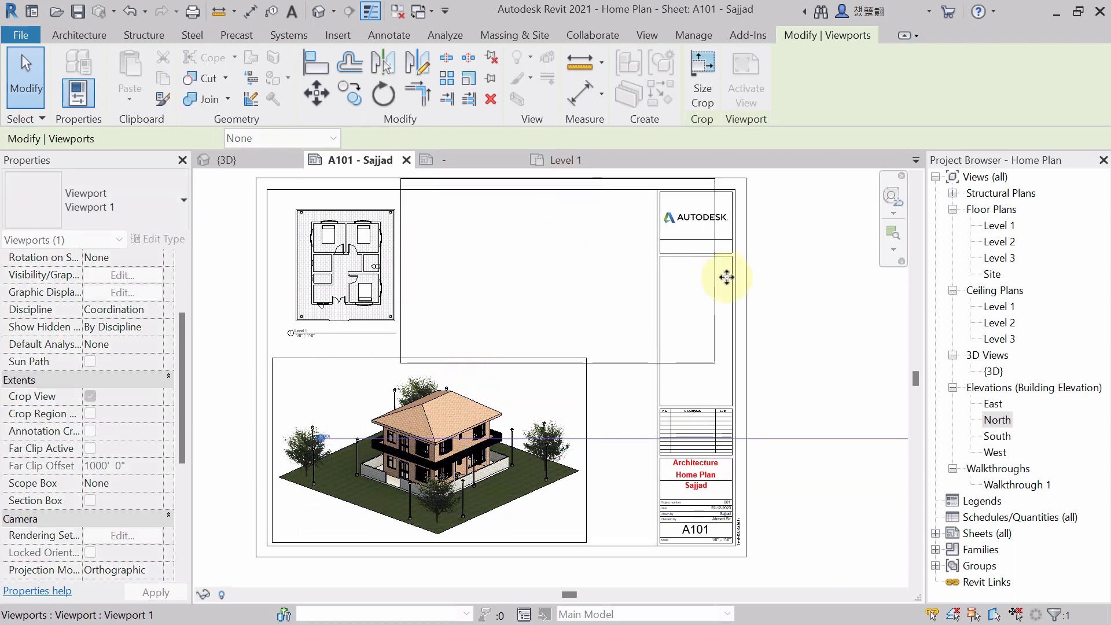
click(520, 363)
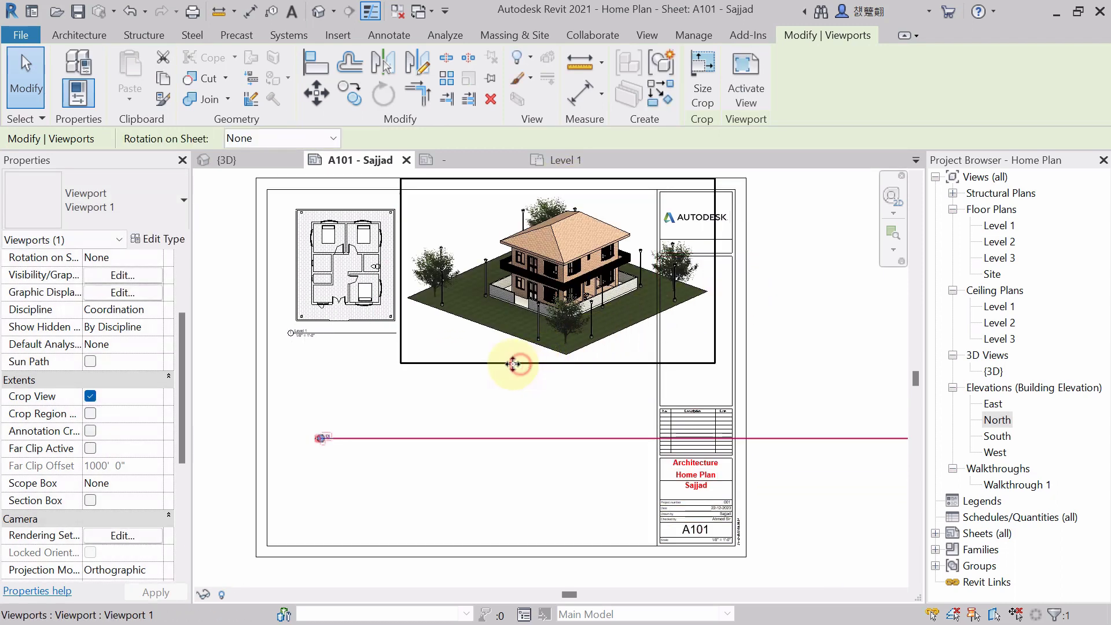
mouse_move(499, 363)
mouse_down()
mouse_move(479, 439)
mouse_move(486, 373)
mouse_up()
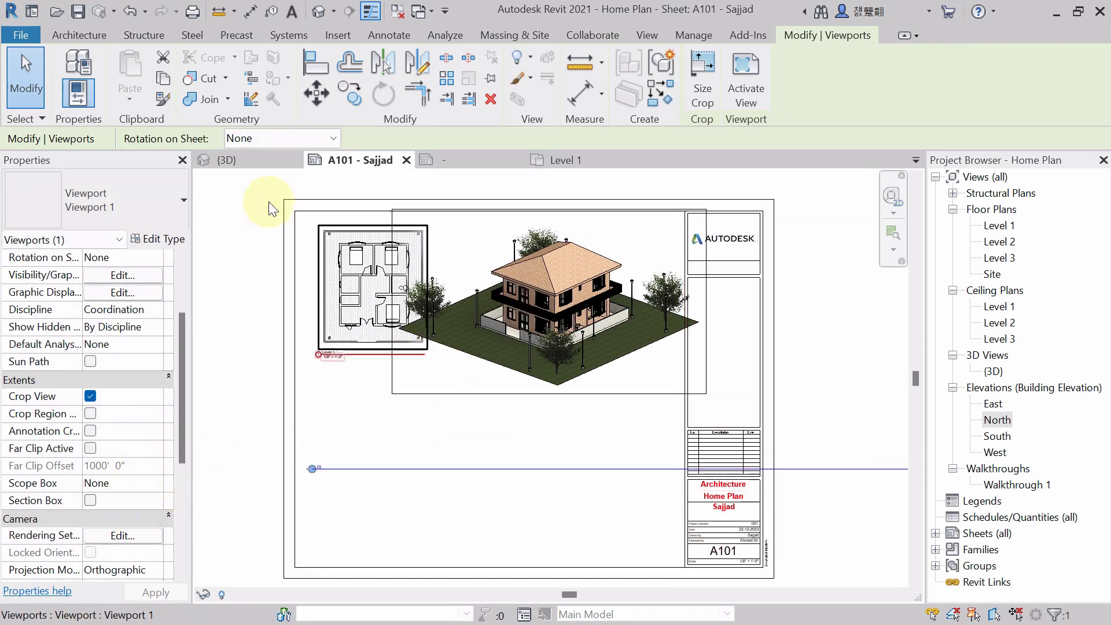
Enable Crop Region Visible for the {3D} view again and apply it.
click(262, 164)
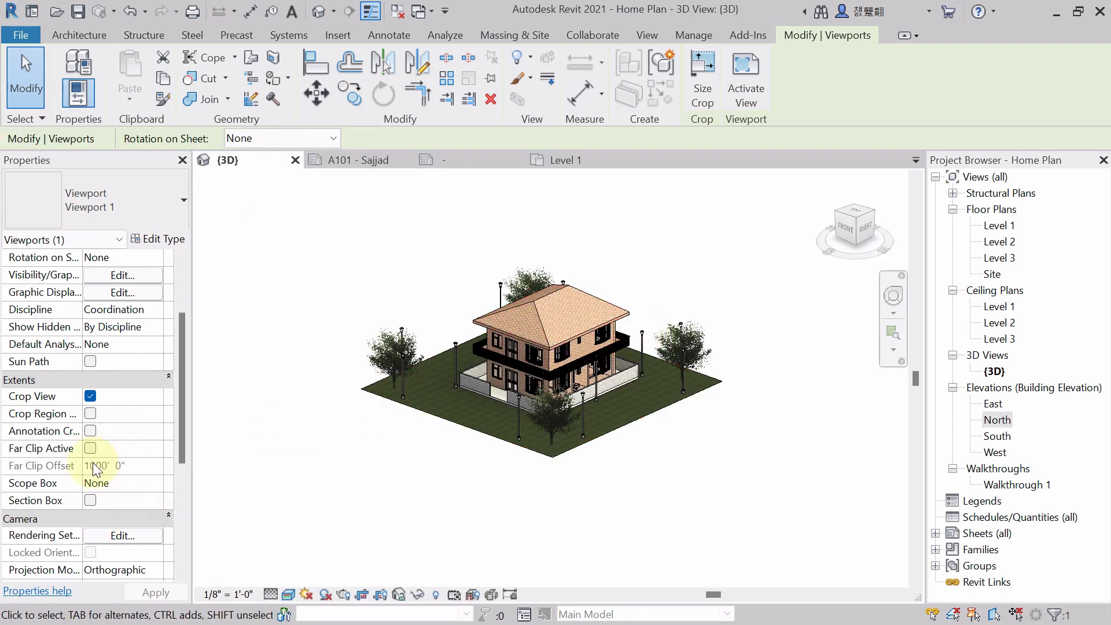
click(90, 413)
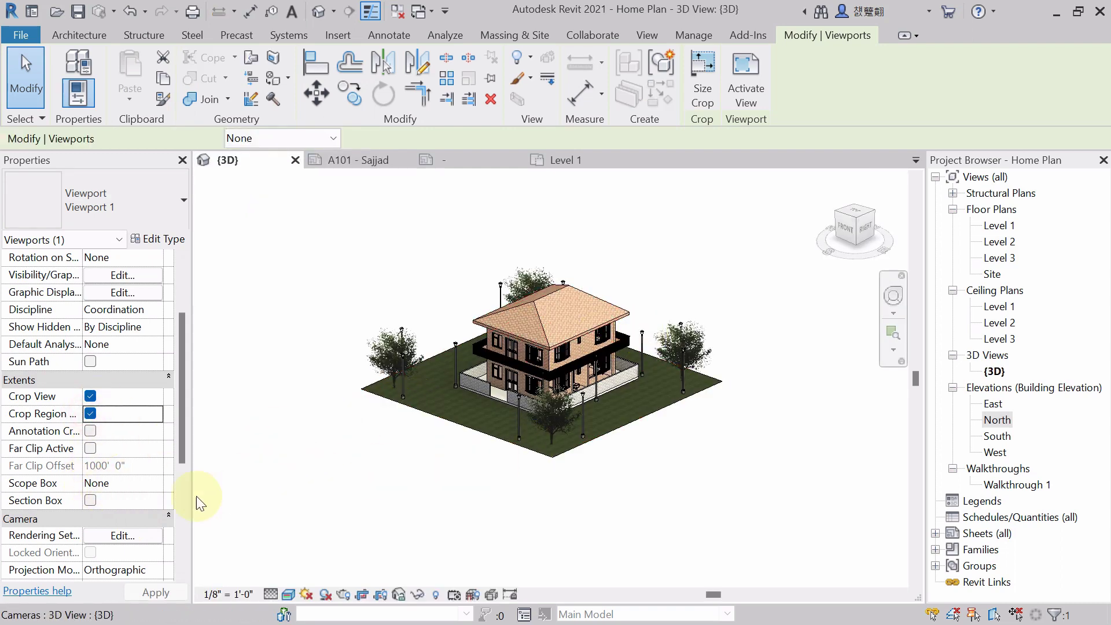
click(154, 593)
key(Escape)
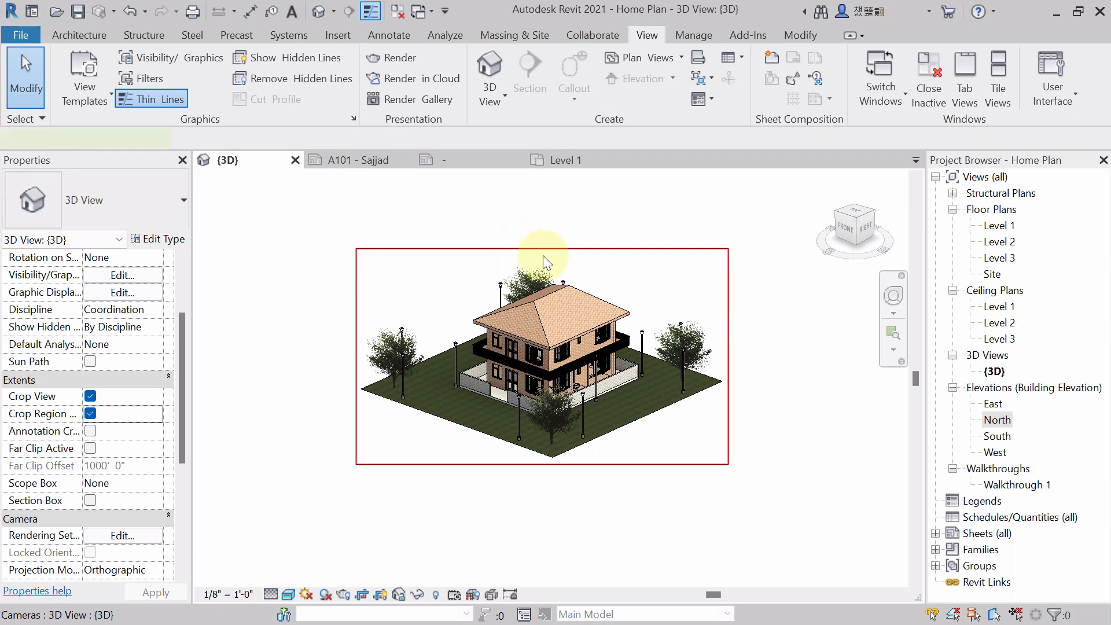
Adjust the {3D} view's crop region: lower its top edge slightly, pull the left edge in past the left tree and extend the bottom edge slightly.
click(542, 248)
scroll(544, 245, up, 3)
drag(543, 244, 565, 234)
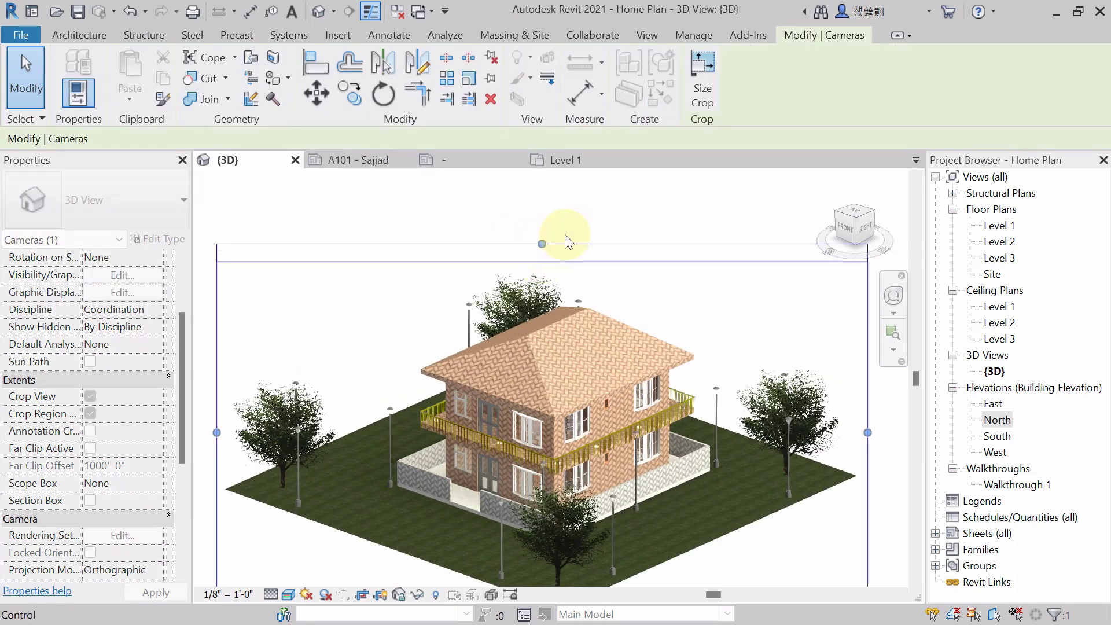
scroll(272, 411, down, 2)
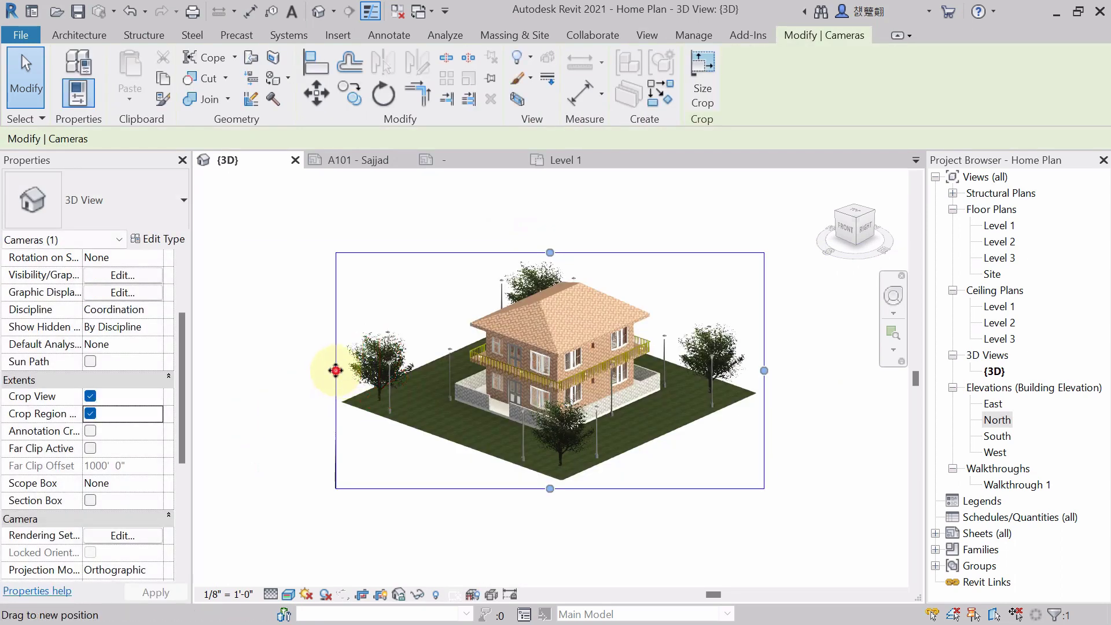
drag(336, 370, 416, 385)
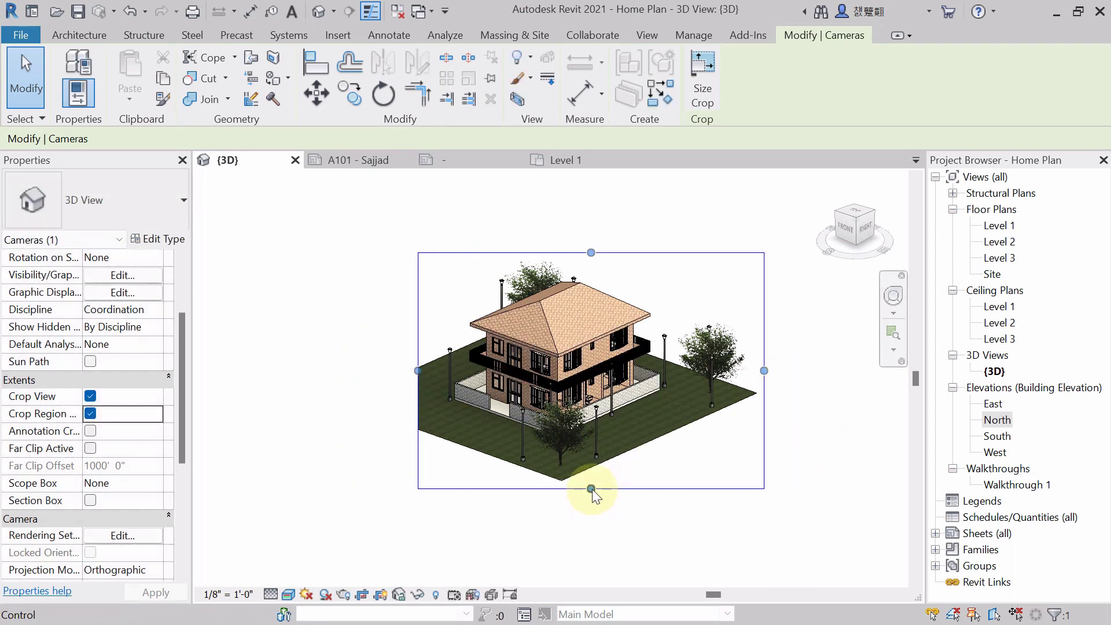
mouse_move(592, 489)
mouse_down()
mouse_move(591, 466)
mouse_move(590, 491)
mouse_up()
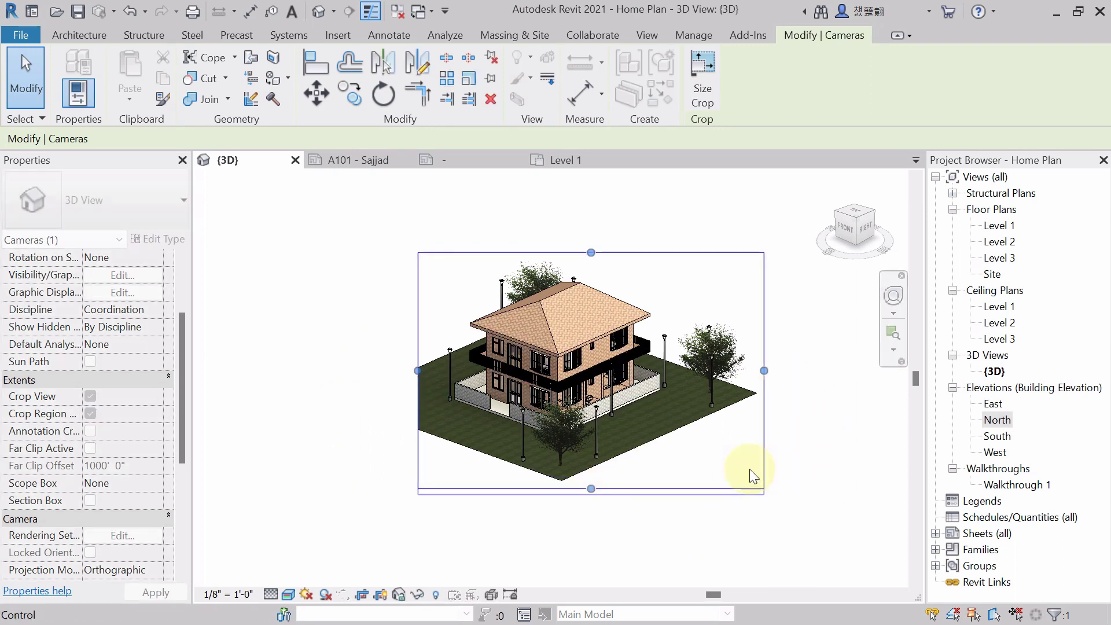
On sheet A101, shift the {3D} viewport slightly left so the drawing clears the title block, and deselect it.
click(371, 161)
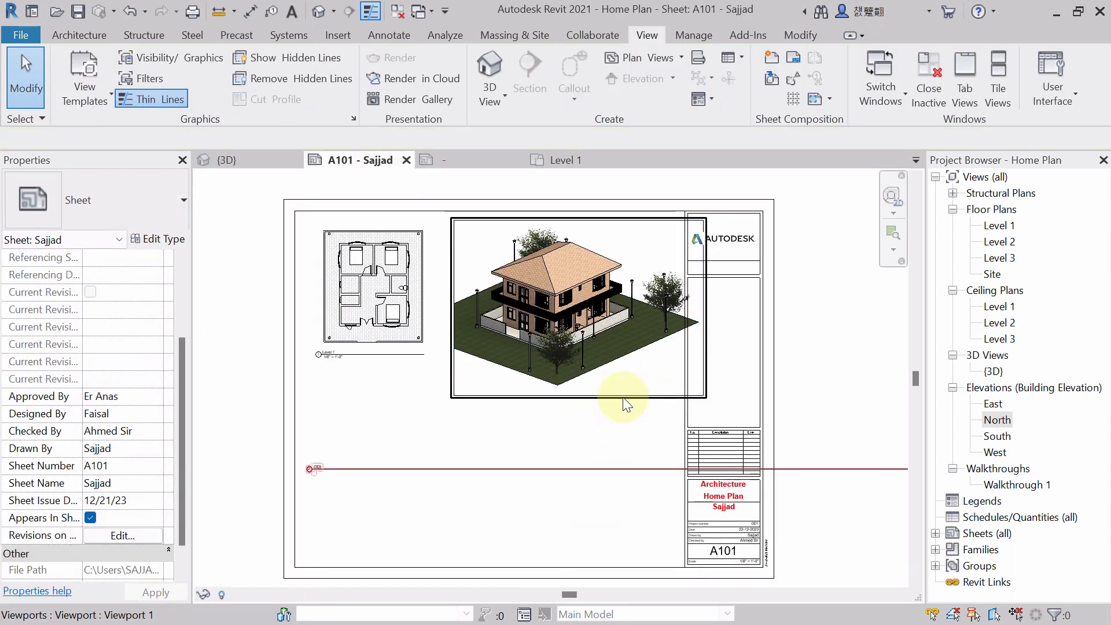
click(639, 393)
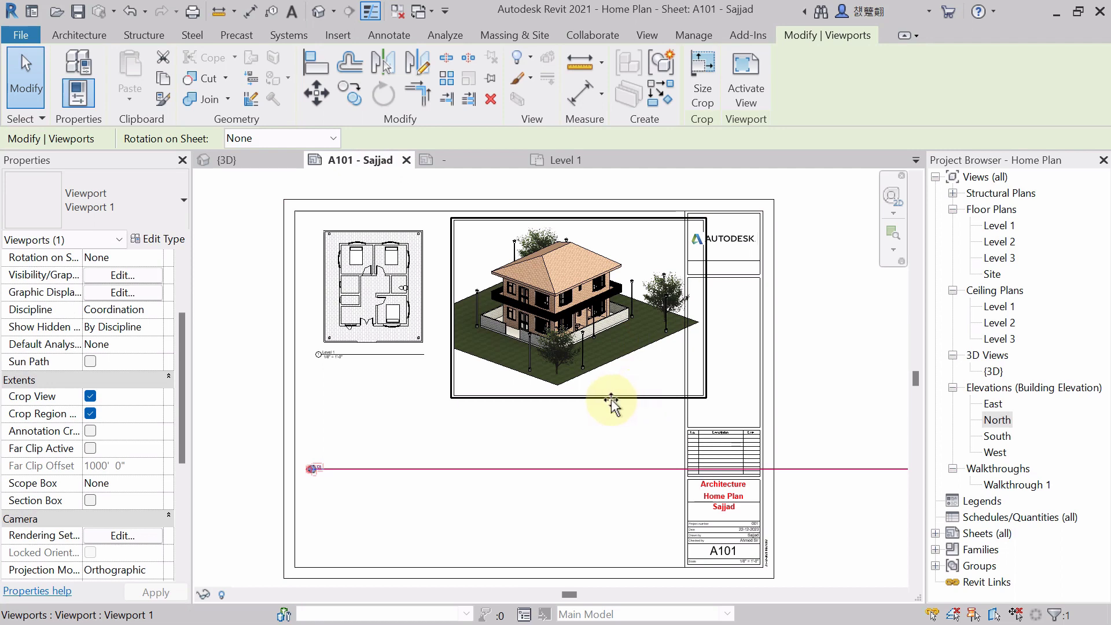
drag(611, 399, 596, 401)
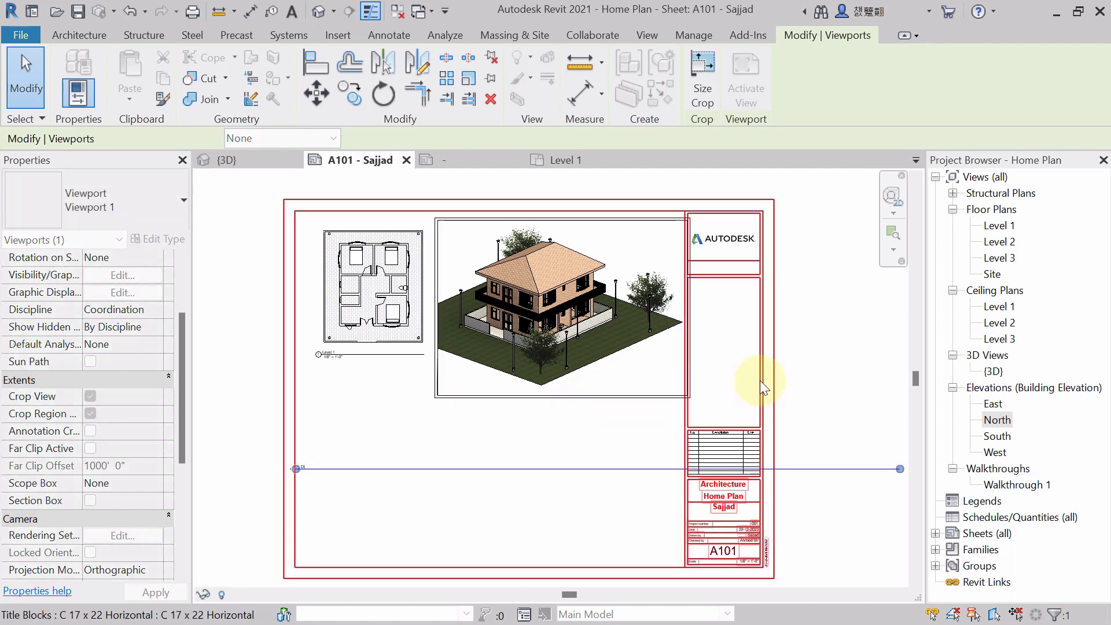
click(842, 372)
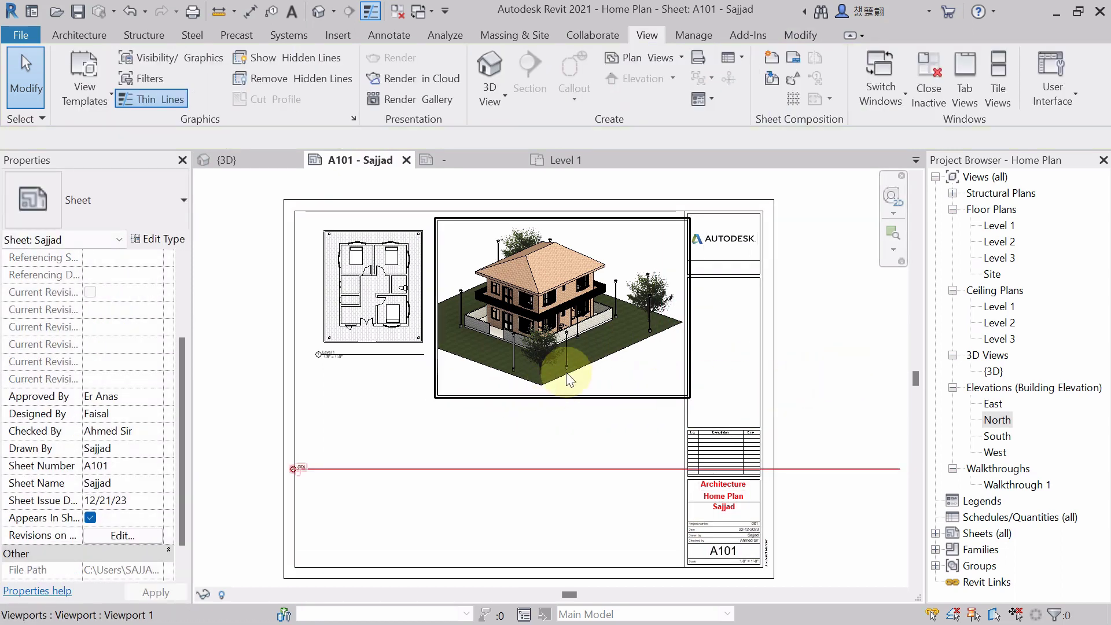
Hide the {3D} view's crop region boundary, apply the change and go back to sheet A101.
click(256, 167)
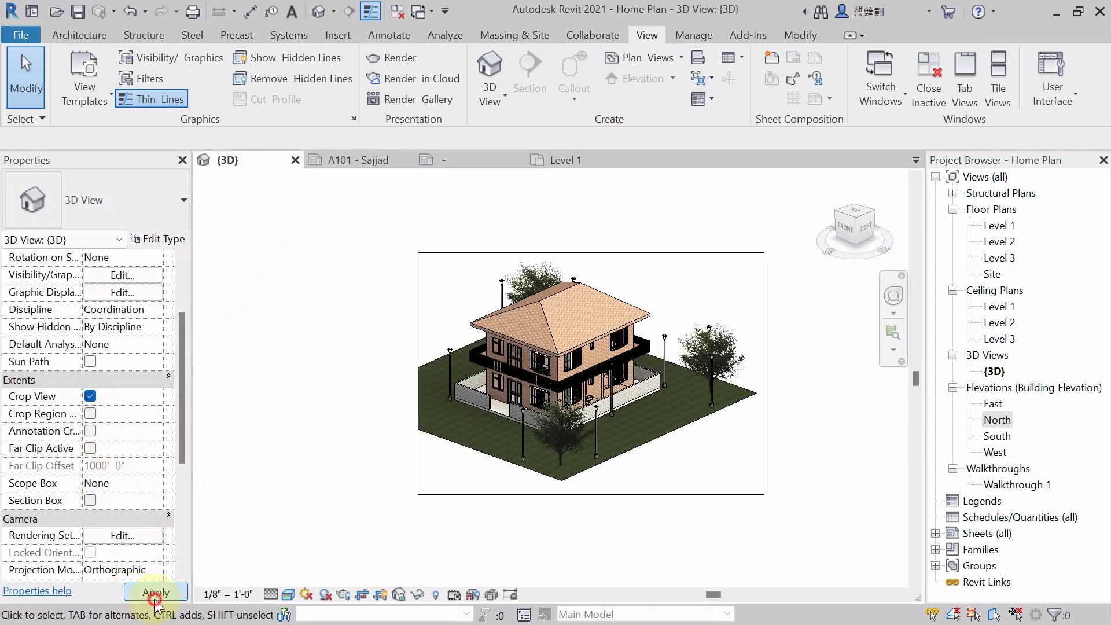
click(154, 597)
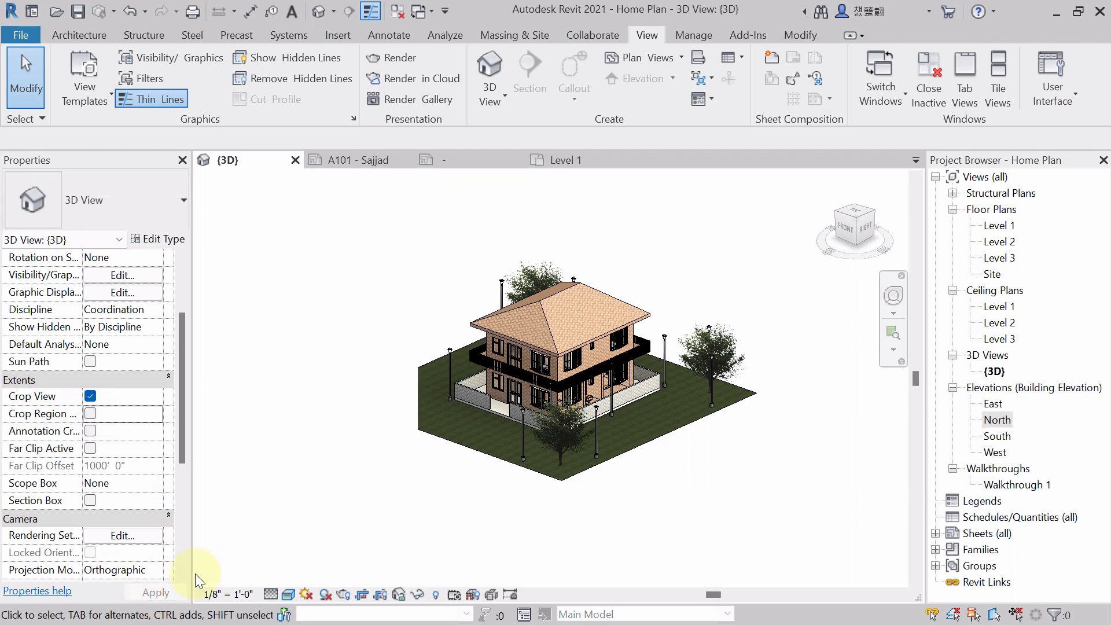
click(358, 160)
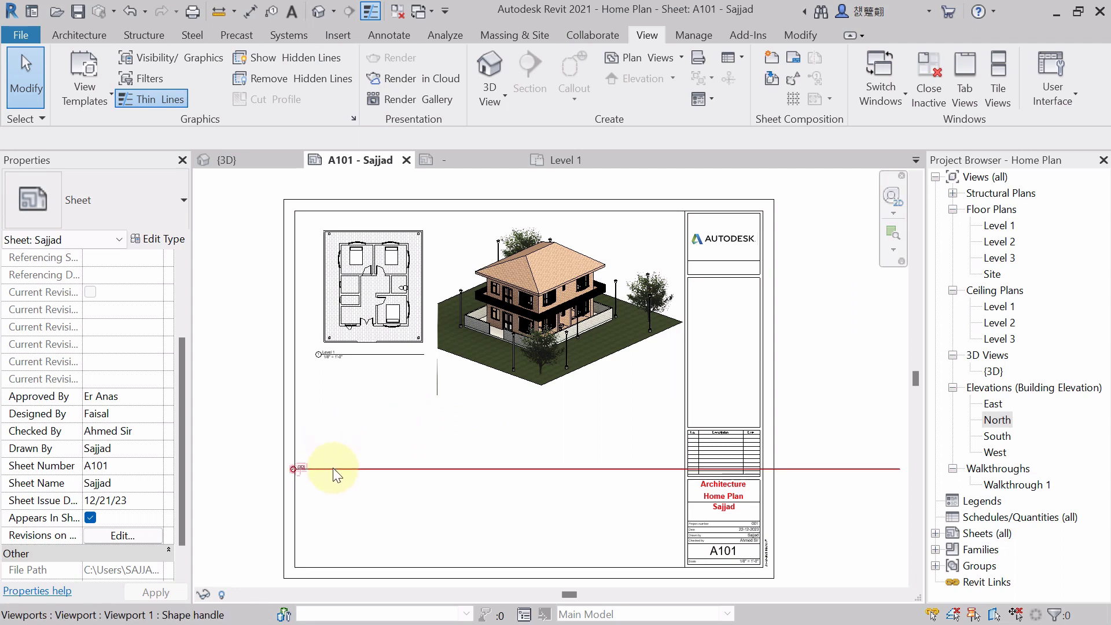
Edit the {3D} viewport's type Viewport 1: set Title to <none> and turn off Show Extension Line.
click(389, 476)
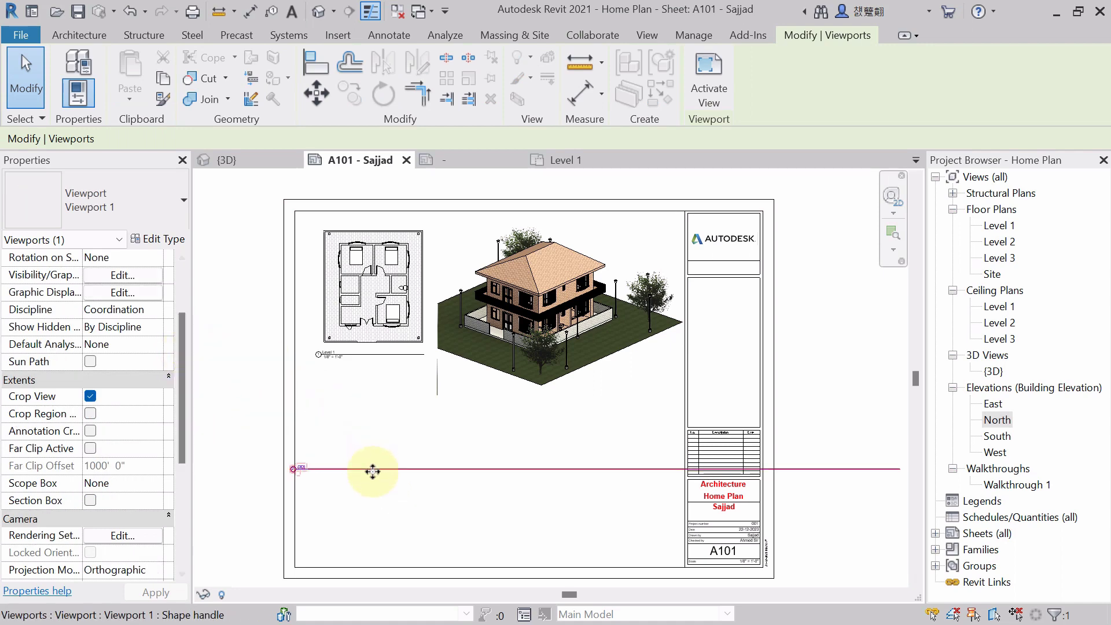
click(523, 456)
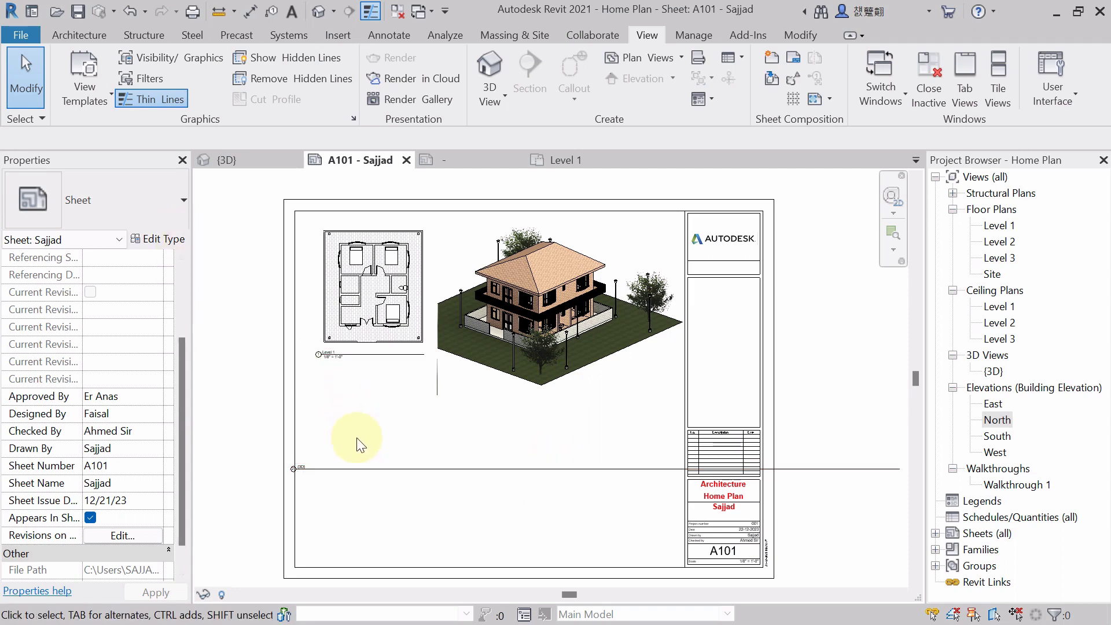
click(359, 470)
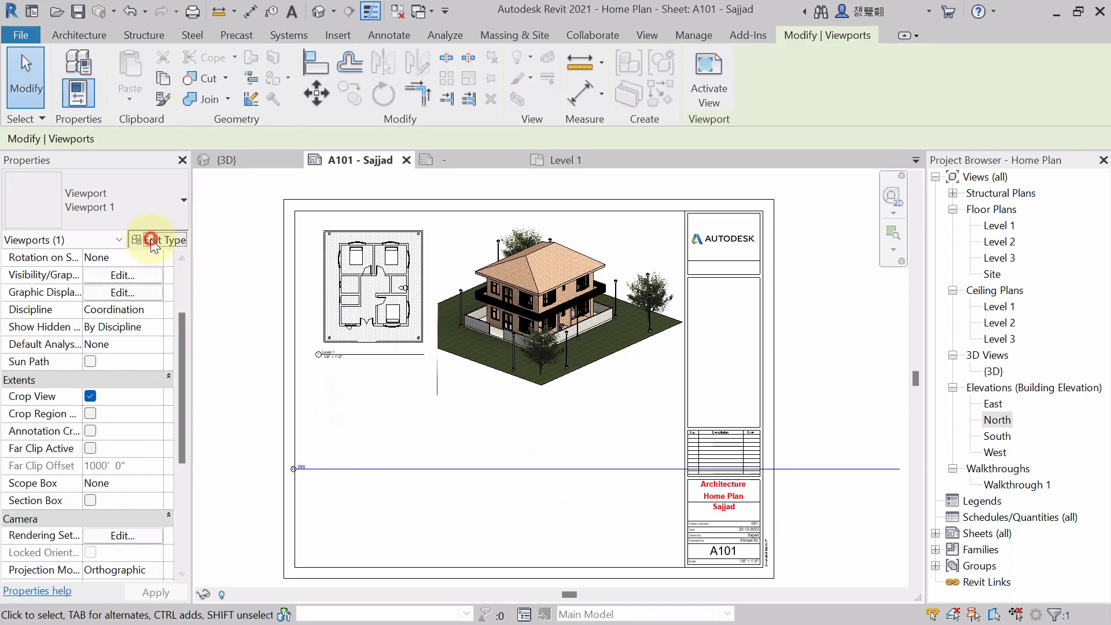
click(151, 243)
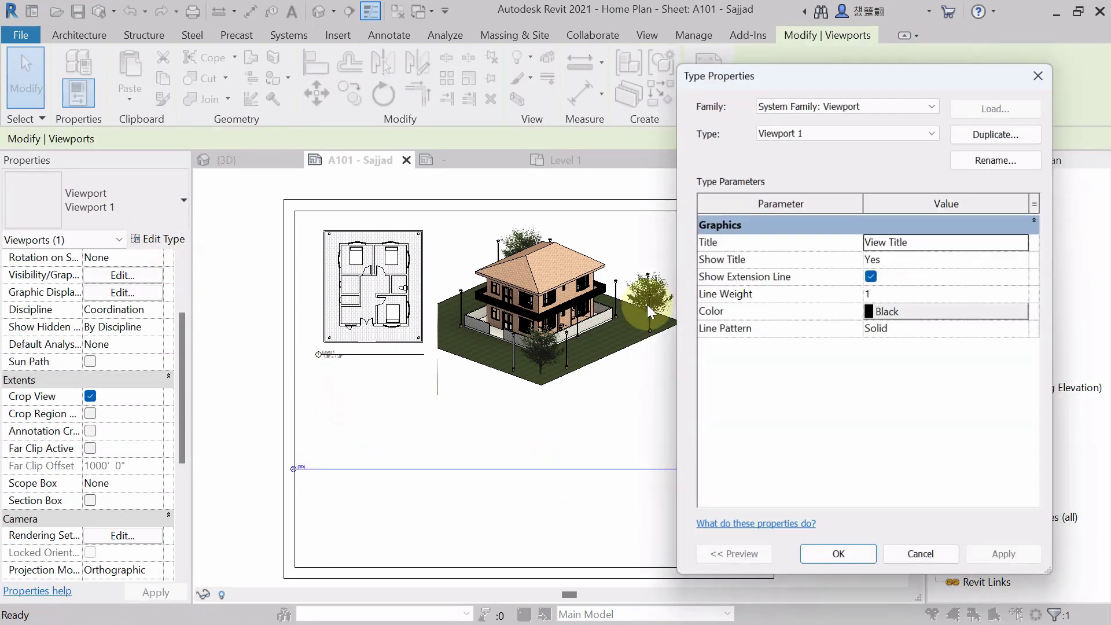
click(1024, 243)
click(881, 260)
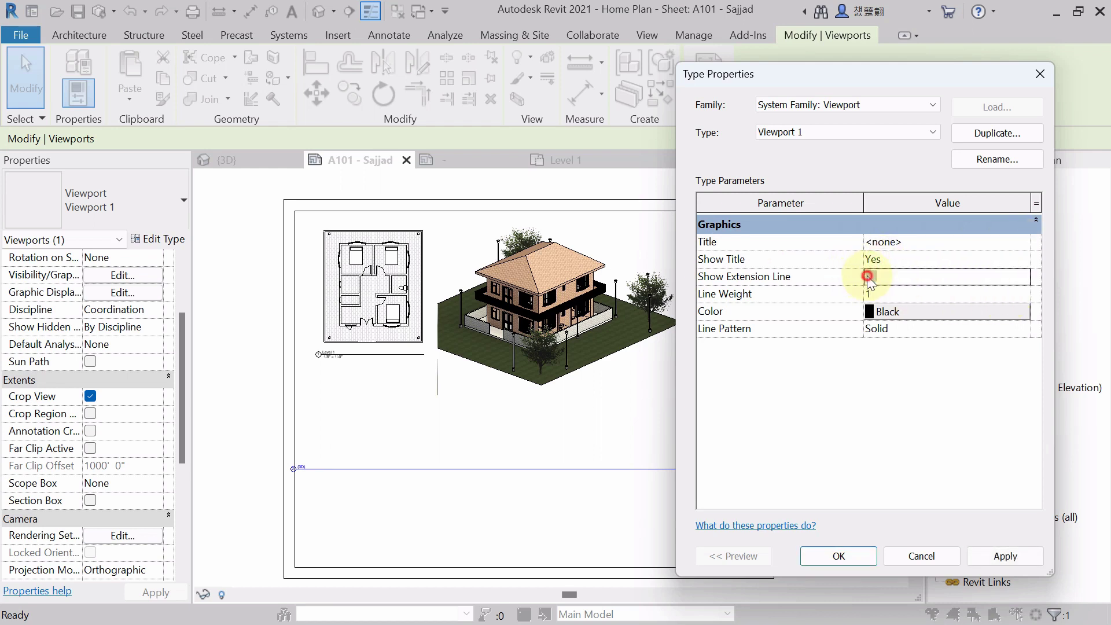
click(997, 555)
click(842, 556)
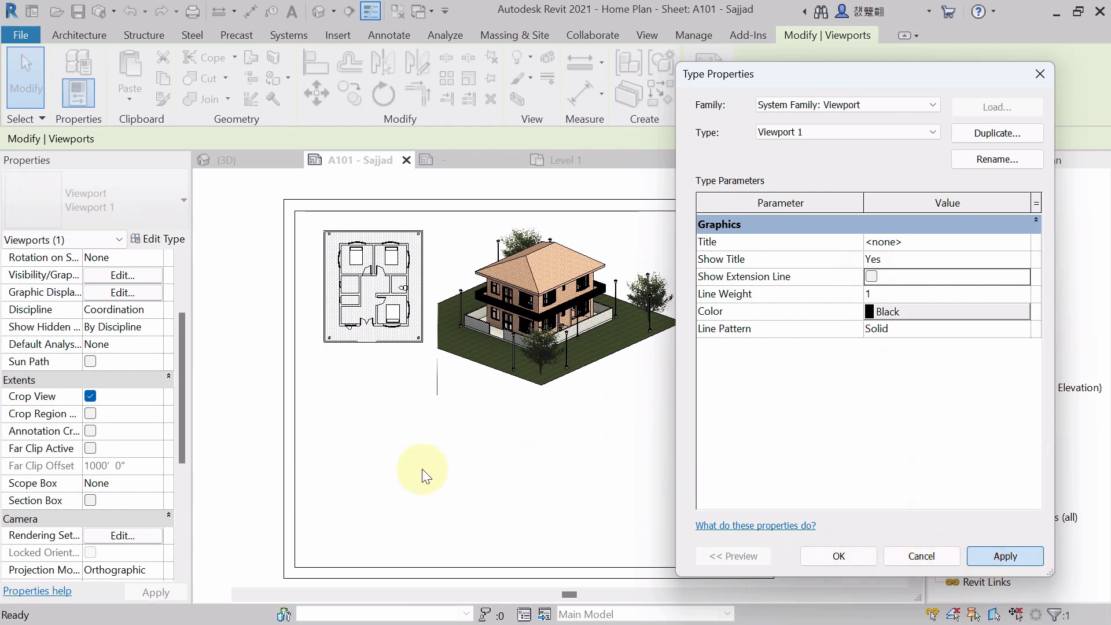
click(612, 477)
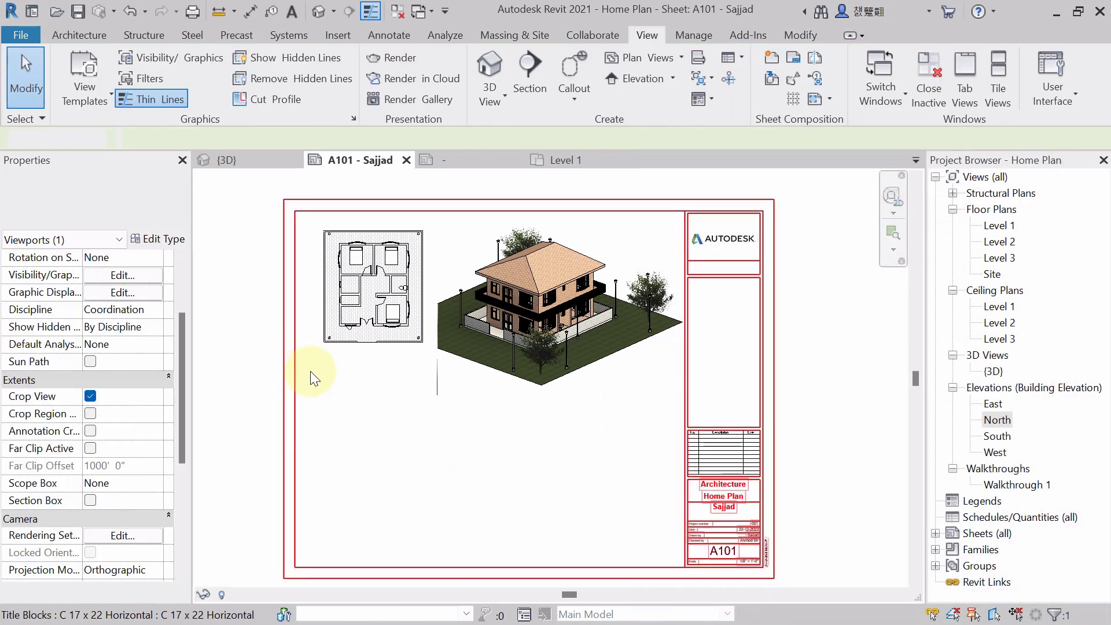
Move the Level 1 plan viewport slightly down and left beside the {3D} view, and deselect it.
click(392, 328)
drag(382, 263, 372, 285)
click(496, 514)
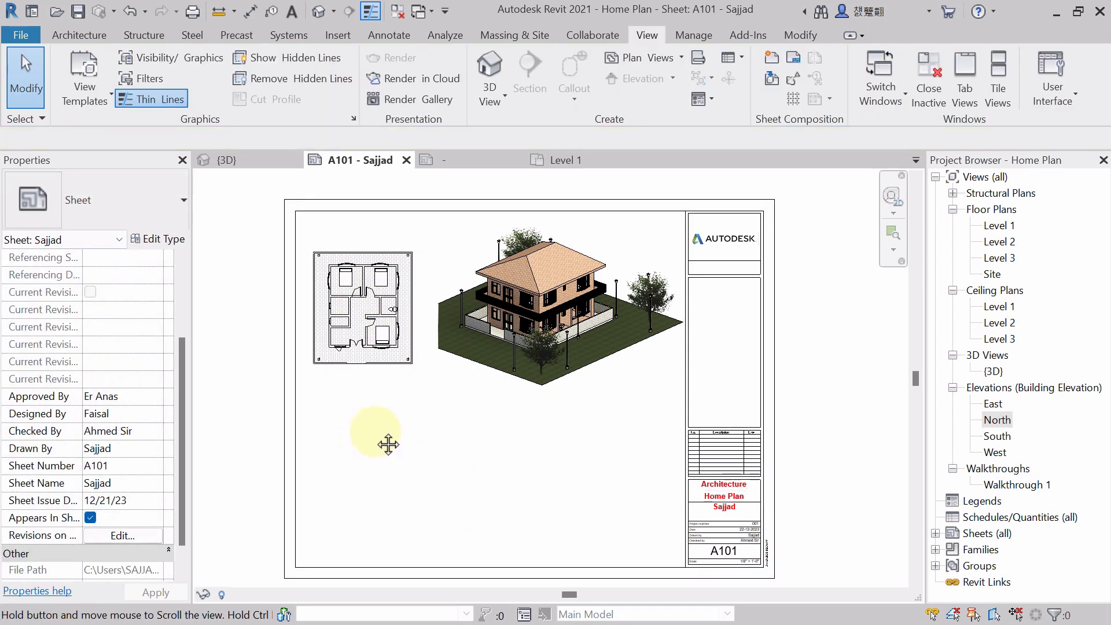
Place the North elevation on sheet A101 below the Level 1 plan and {3D} view, and deselect it.
middle_drag(385, 442, 370, 412)
click(996, 421)
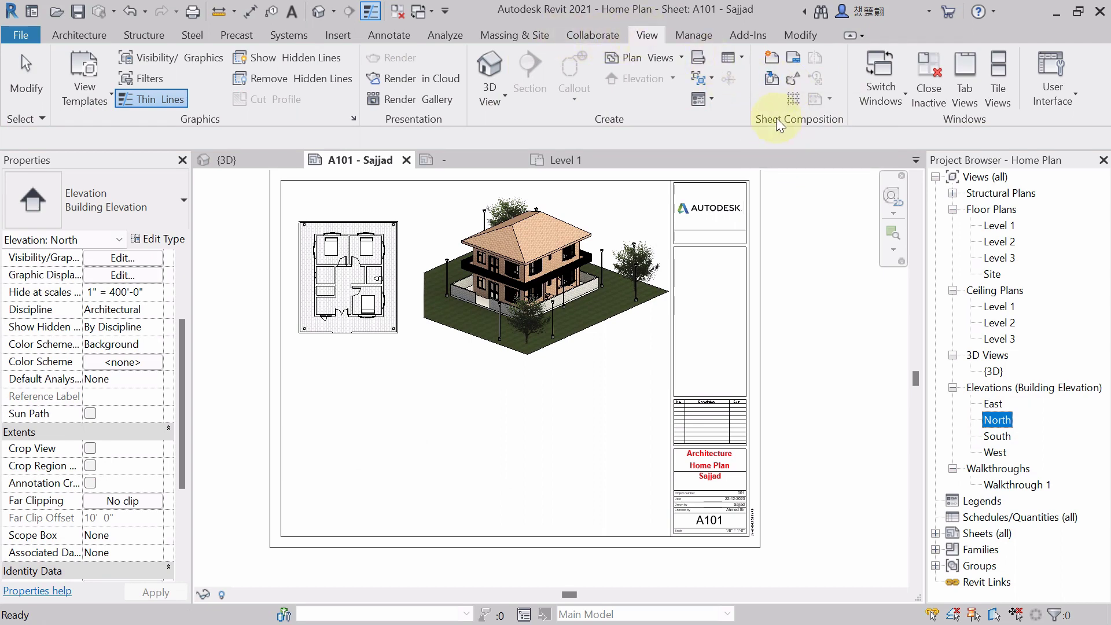
click(770, 78)
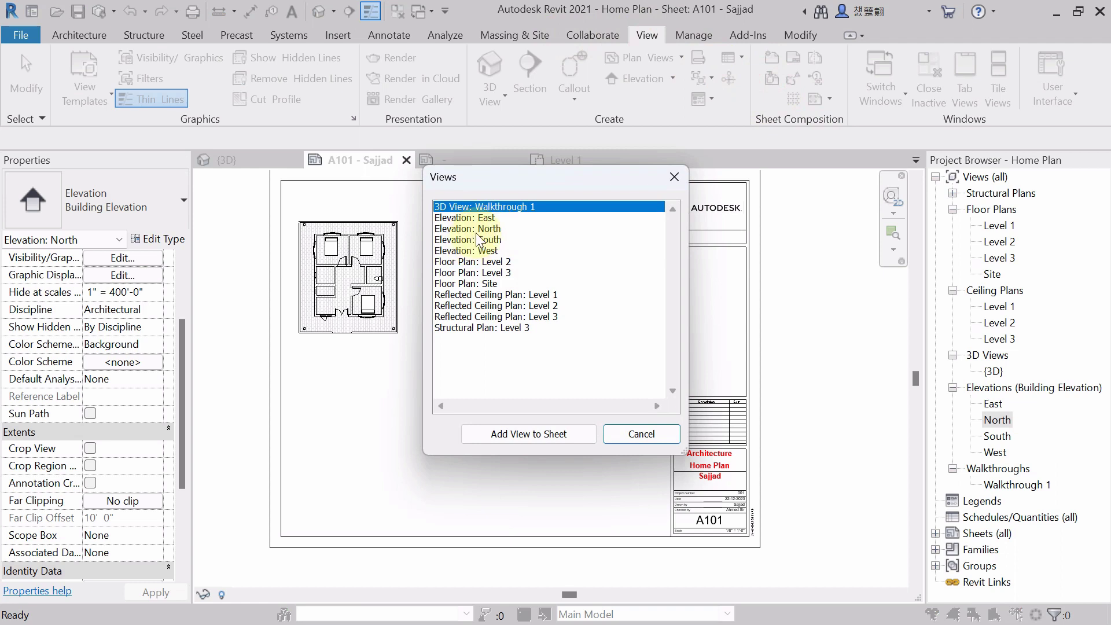
click(480, 230)
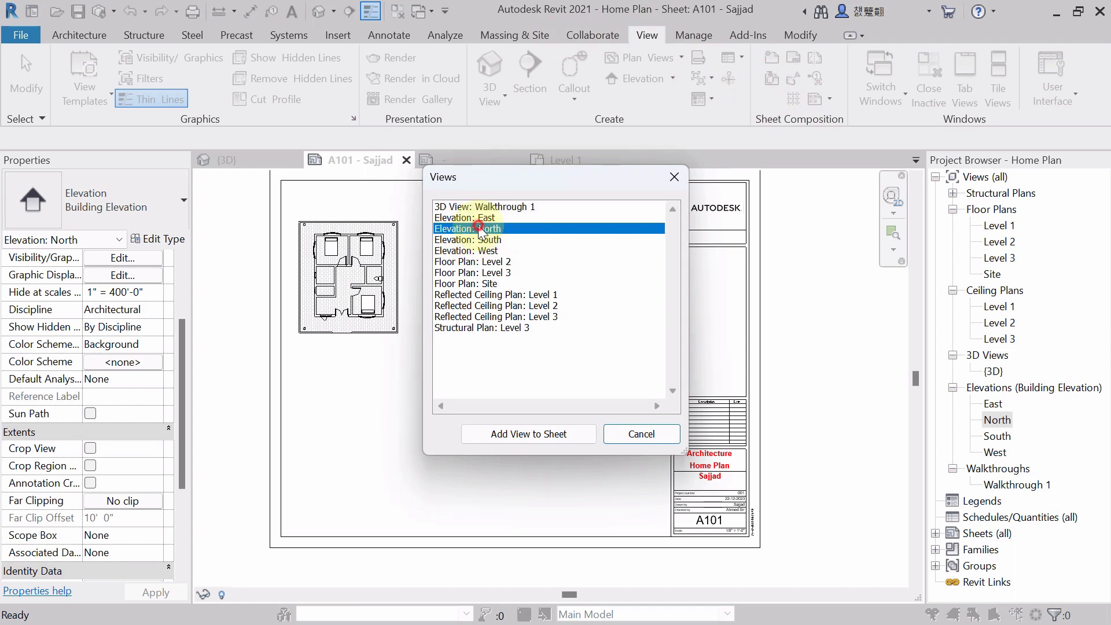
click(512, 434)
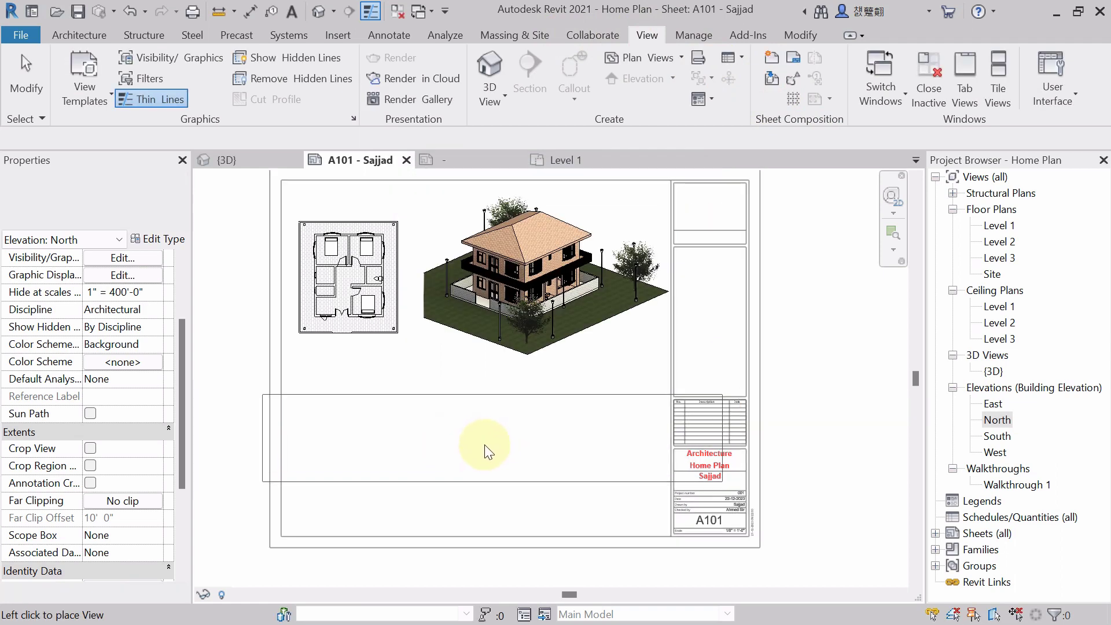
click(480, 457)
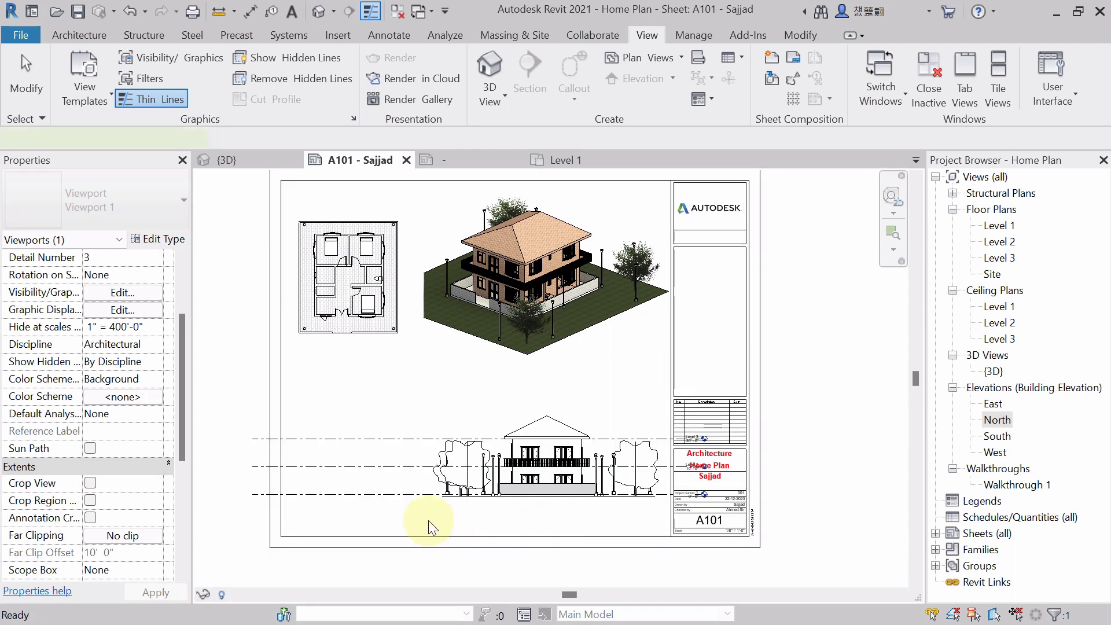
scroll(428, 521, up, 5)
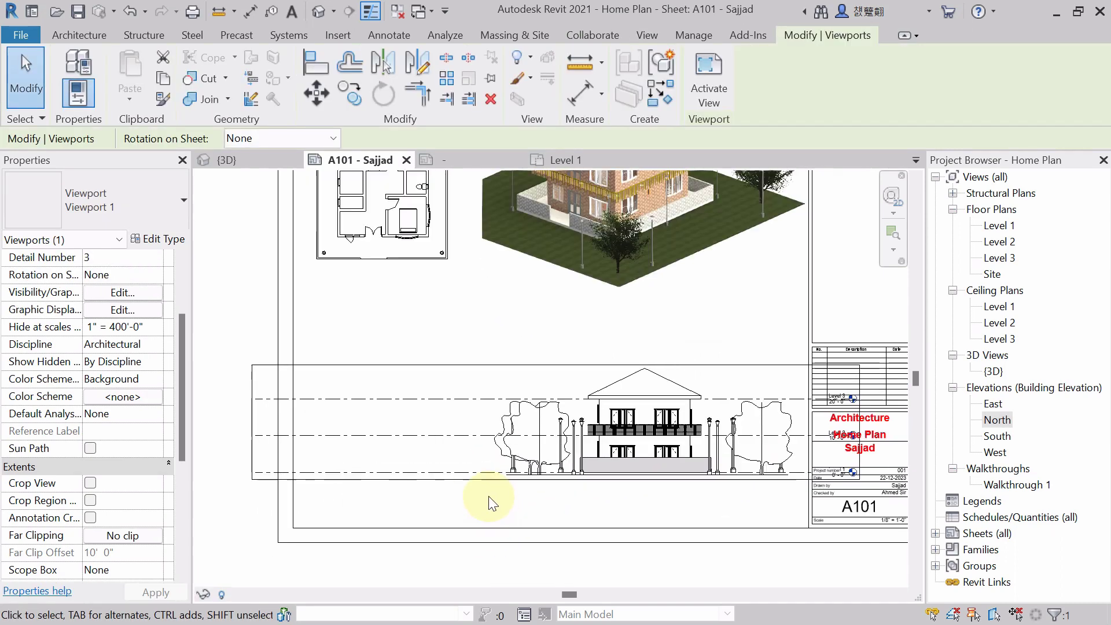
click(521, 507)
scroll(442, 479, down, 2)
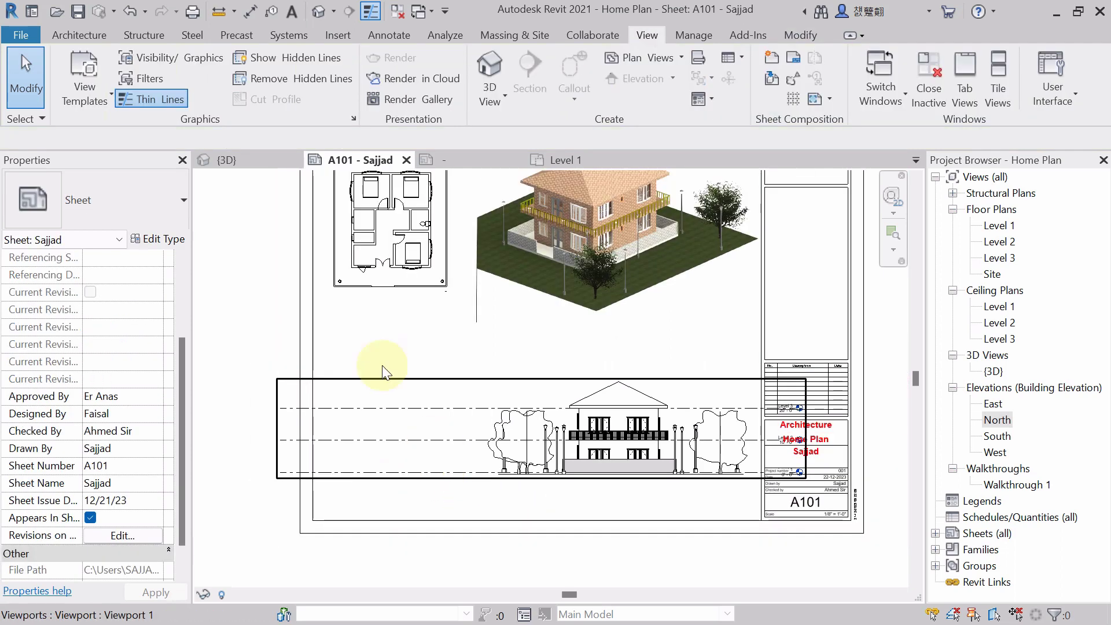
Open the North elevation and turn on Crop View and Crop Region Visible.
click(242, 162)
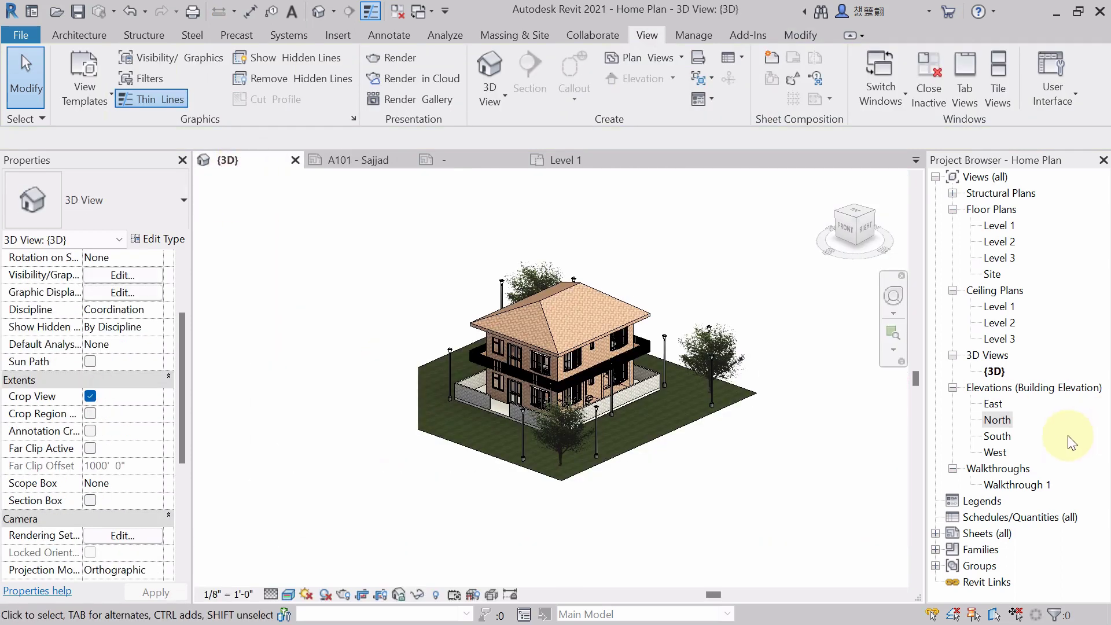
double_click(998, 421)
scroll(594, 466, down, 2)
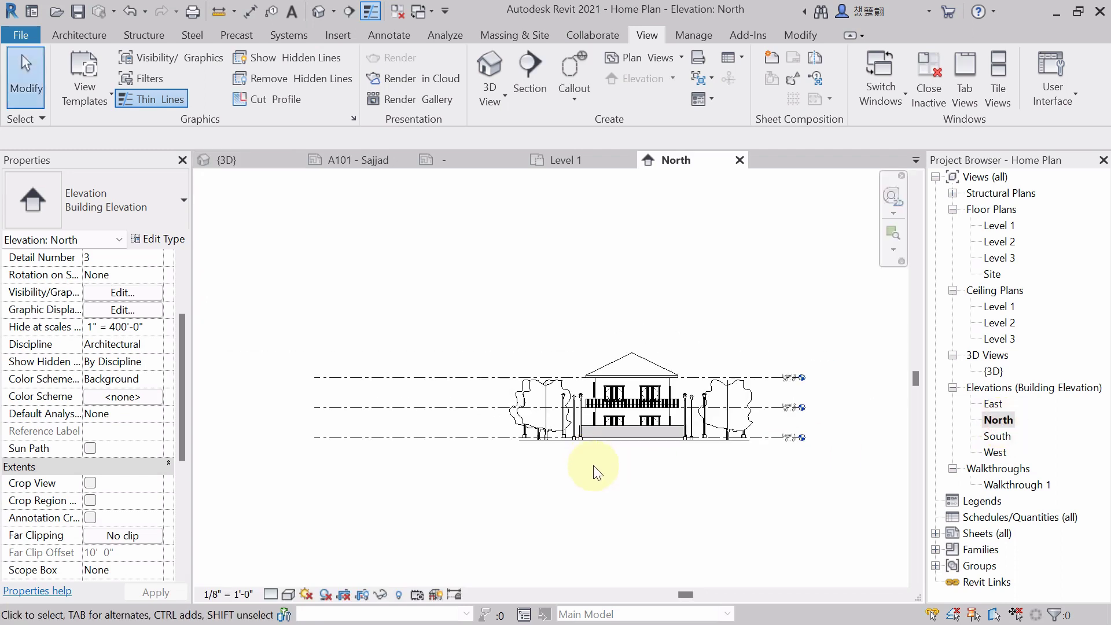
middle_drag(611, 480, 600, 468)
scroll(596, 465, up, 1)
scroll(68, 414, down, 2)
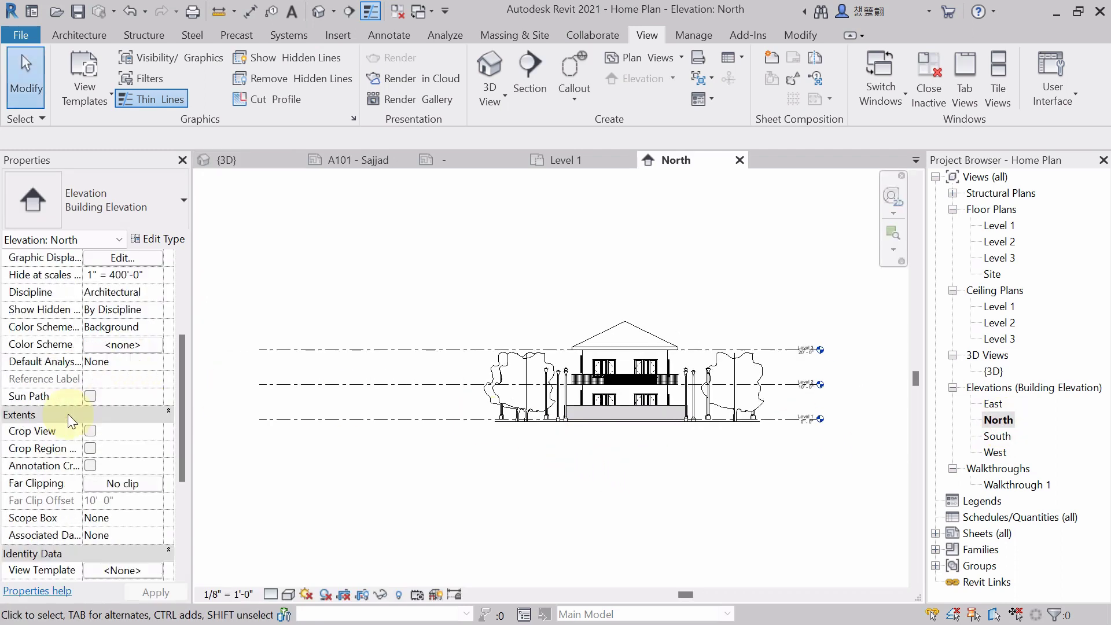
click(91, 379)
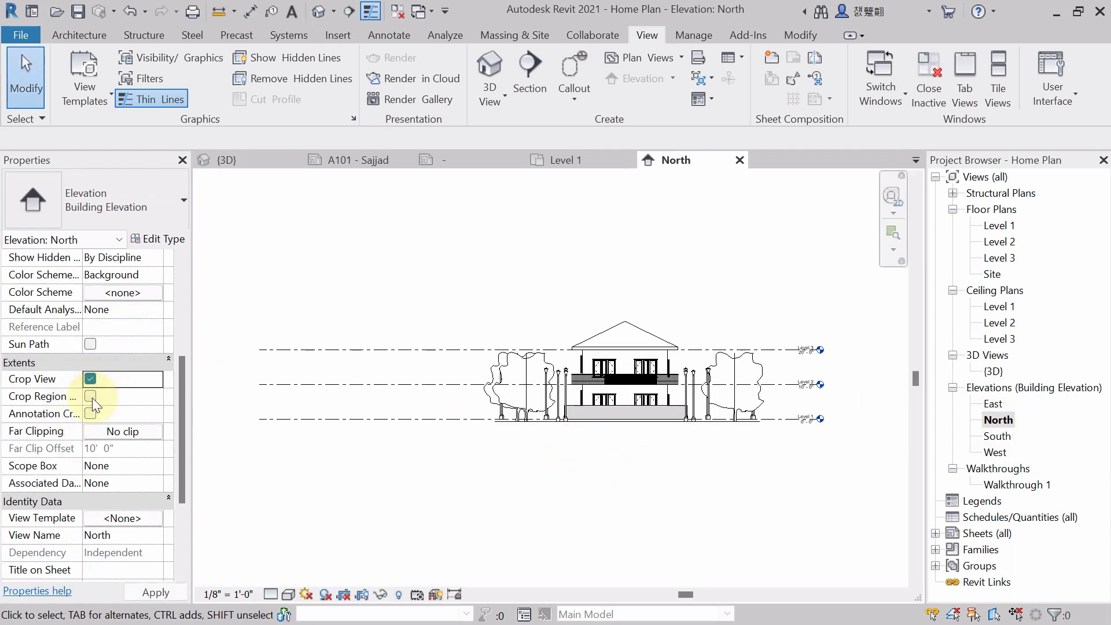
click(91, 395)
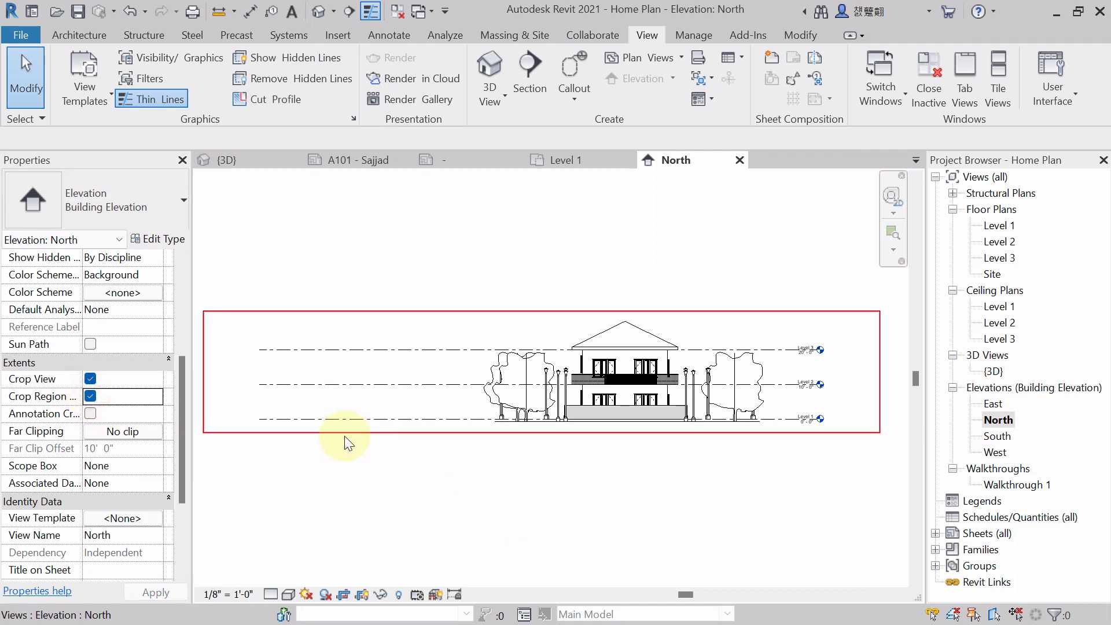
Pull in the left and right edges of the North elevation's crop region closer to the trees and level heads.
click(346, 433)
drag(206, 372, 420, 379)
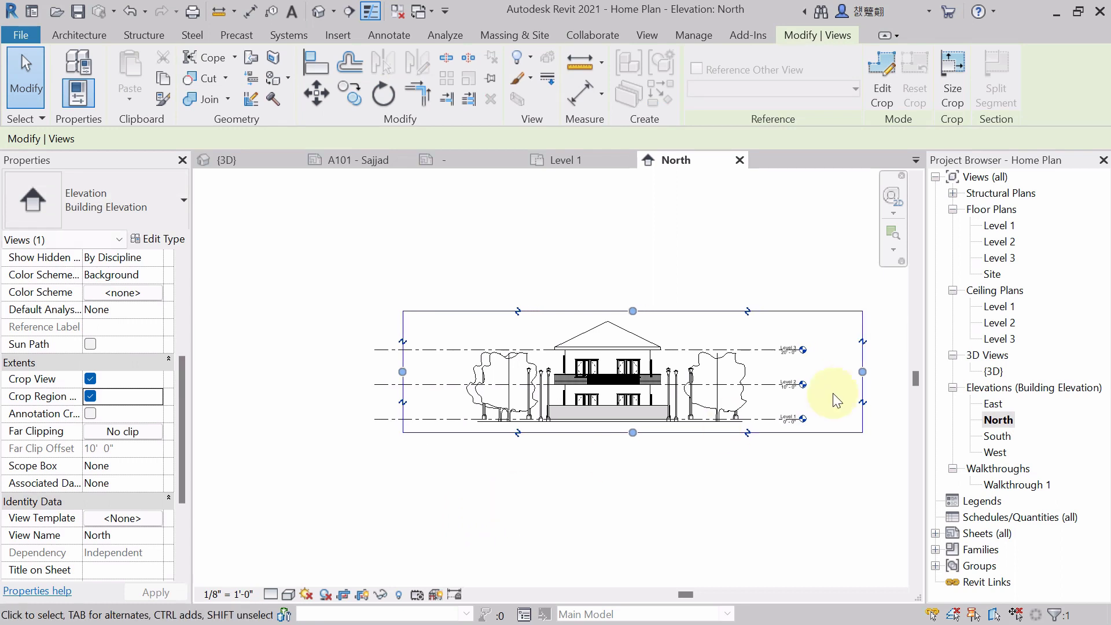
click(862, 372)
drag(863, 374, 826, 373)
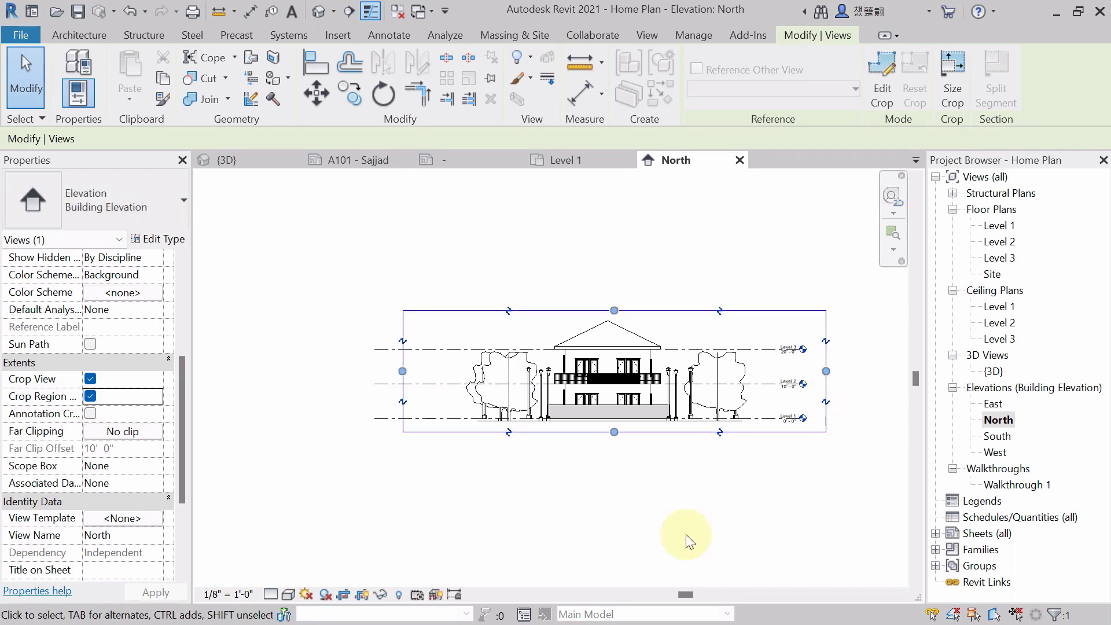
Return to sheet A101, shift the North elevation viewport left so it clears the title block, and deselect it.
click(369, 161)
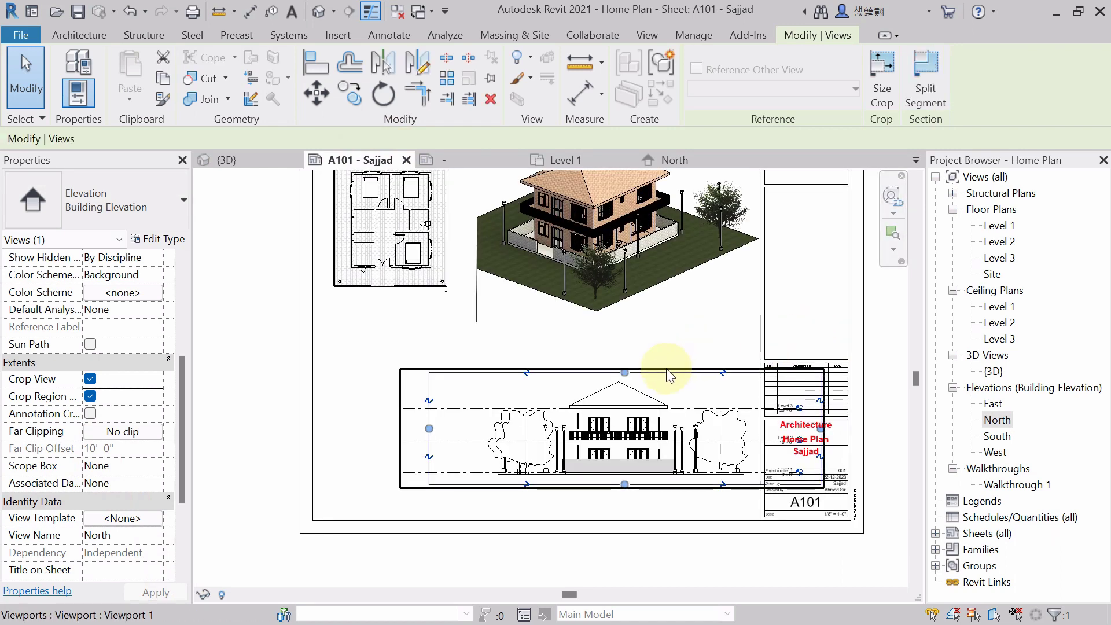
click(680, 376)
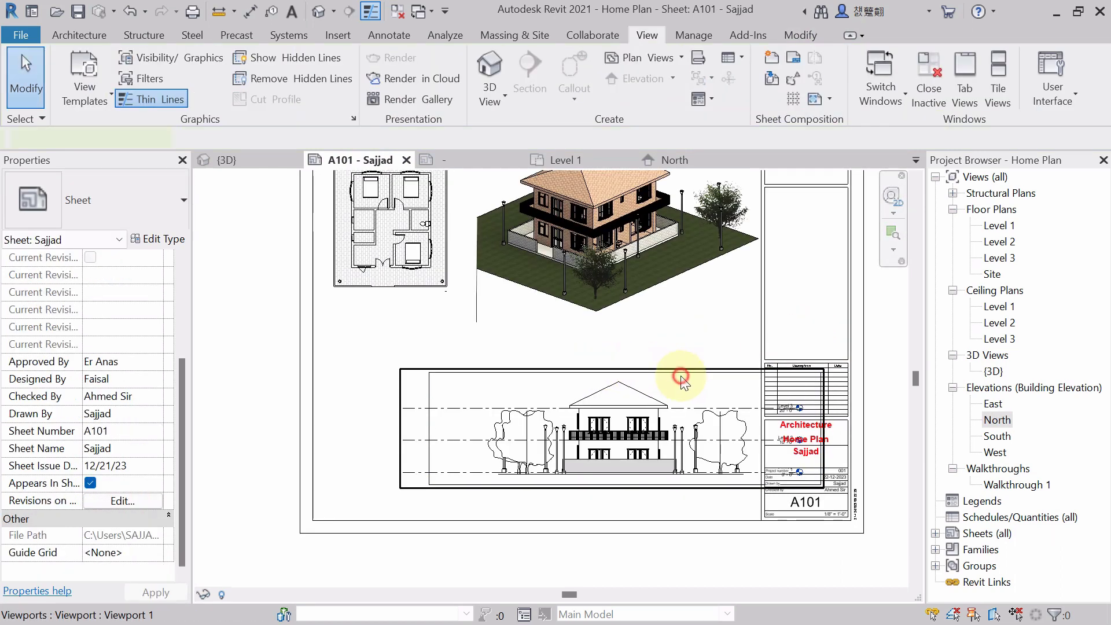
click(678, 372)
drag(659, 370, 588, 371)
click(290, 497)
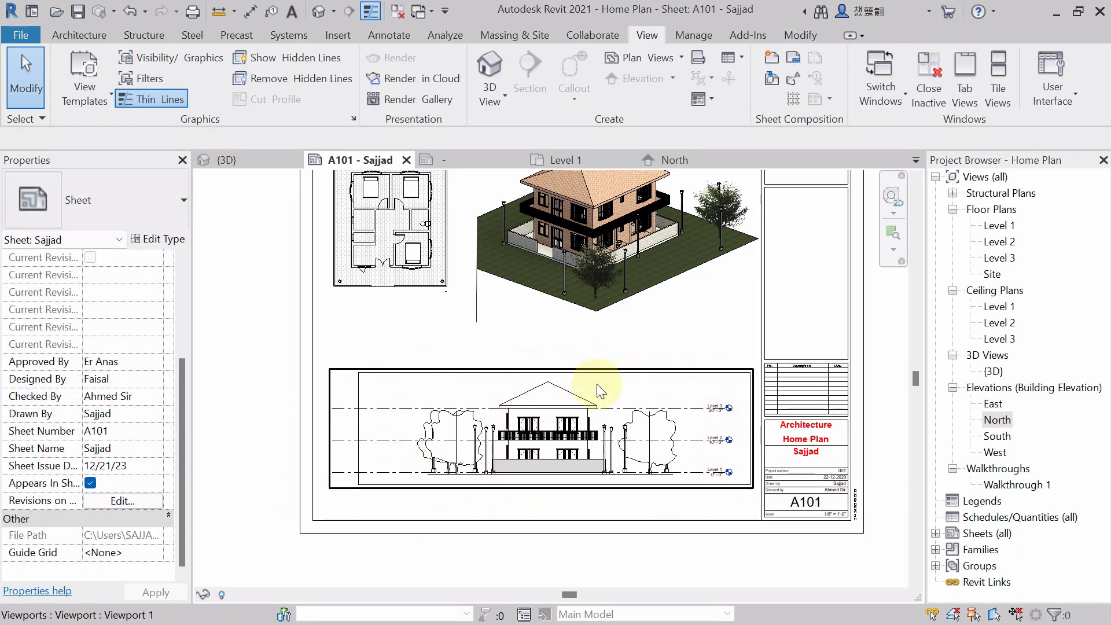
Hide the North elevation's crop region boundary, apply the change and go back to sheet A101.
click(258, 157)
click(674, 160)
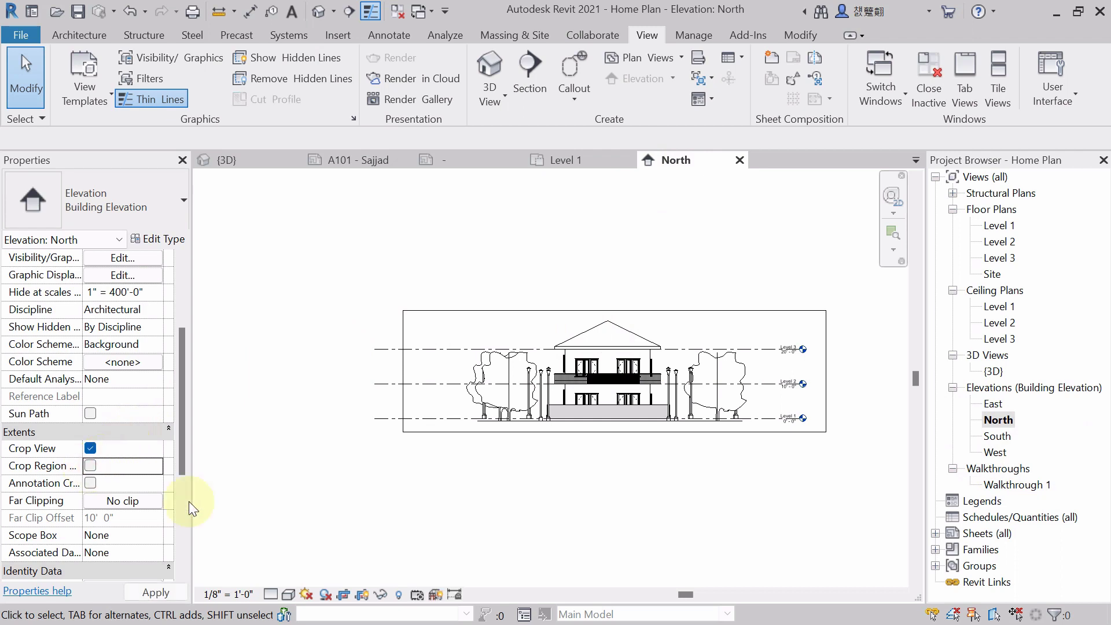
click(157, 590)
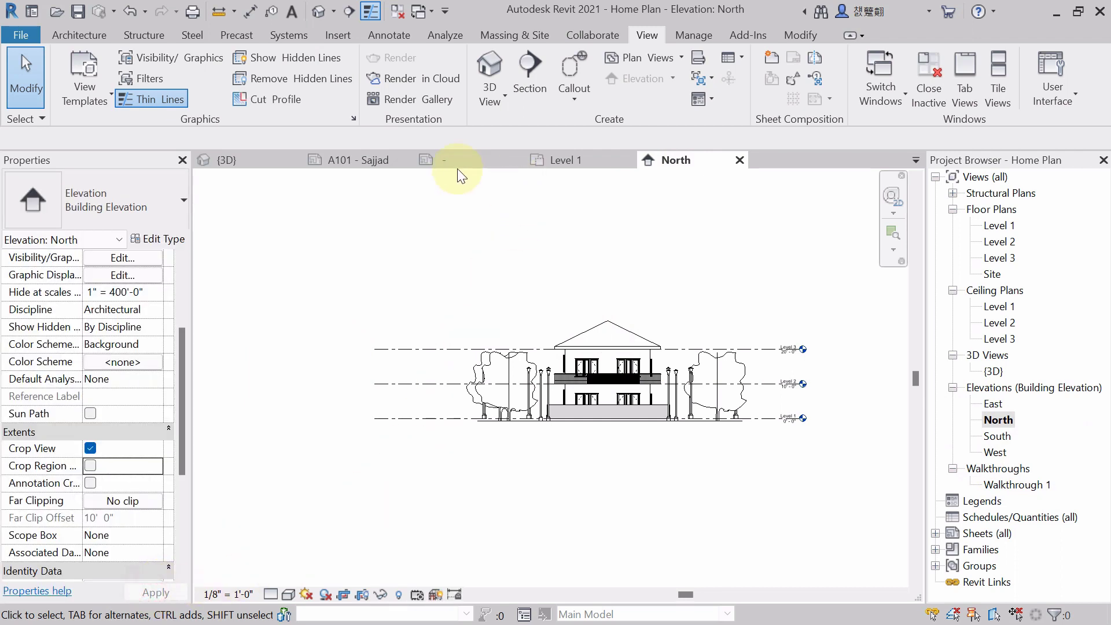
click(371, 160)
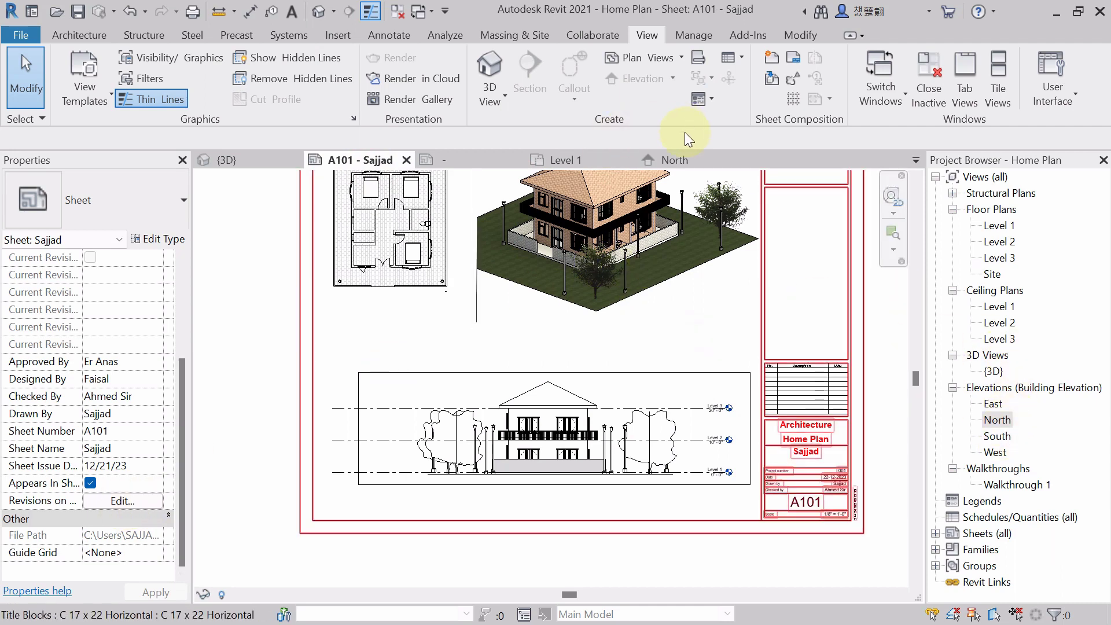
click(692, 161)
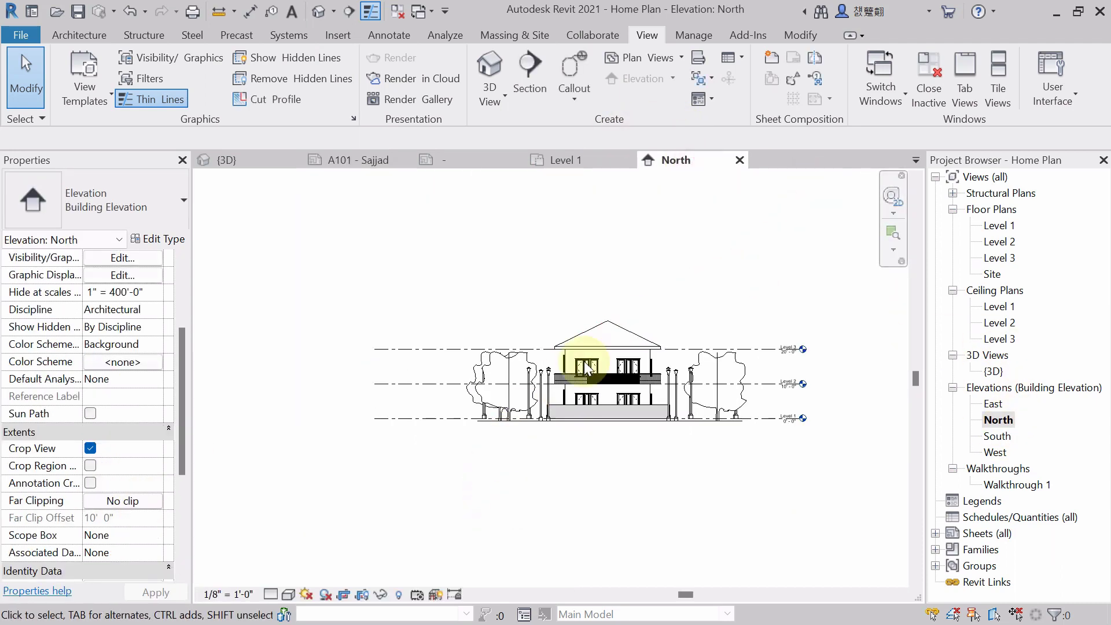
click(335, 161)
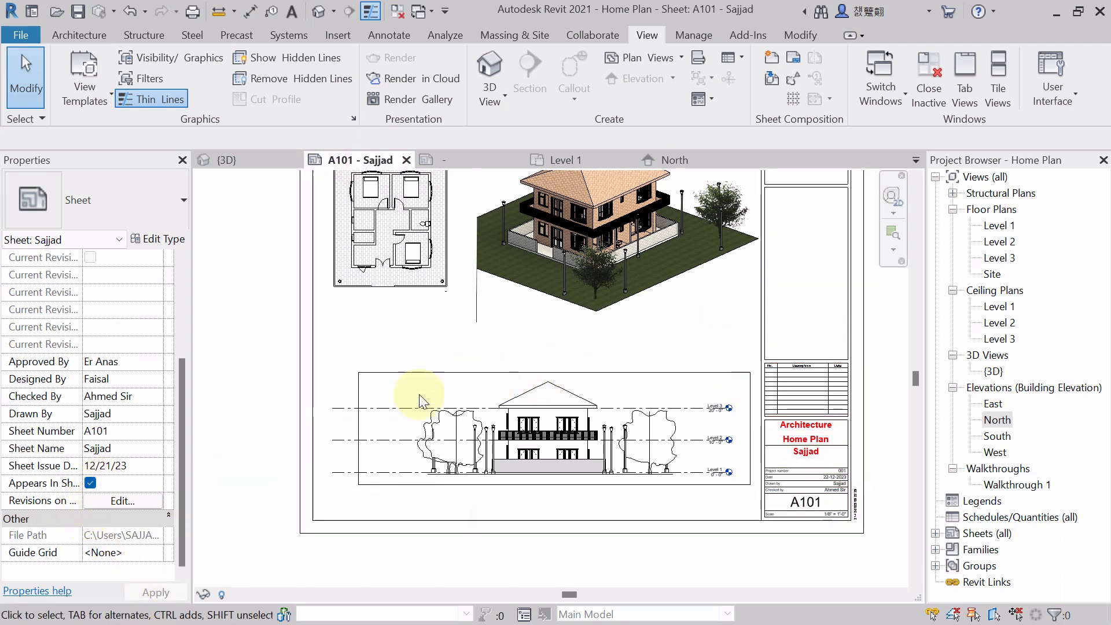
Switch the North viewport's crop region visibility on and back off from the sheet, and deselect the viewport.
click(434, 388)
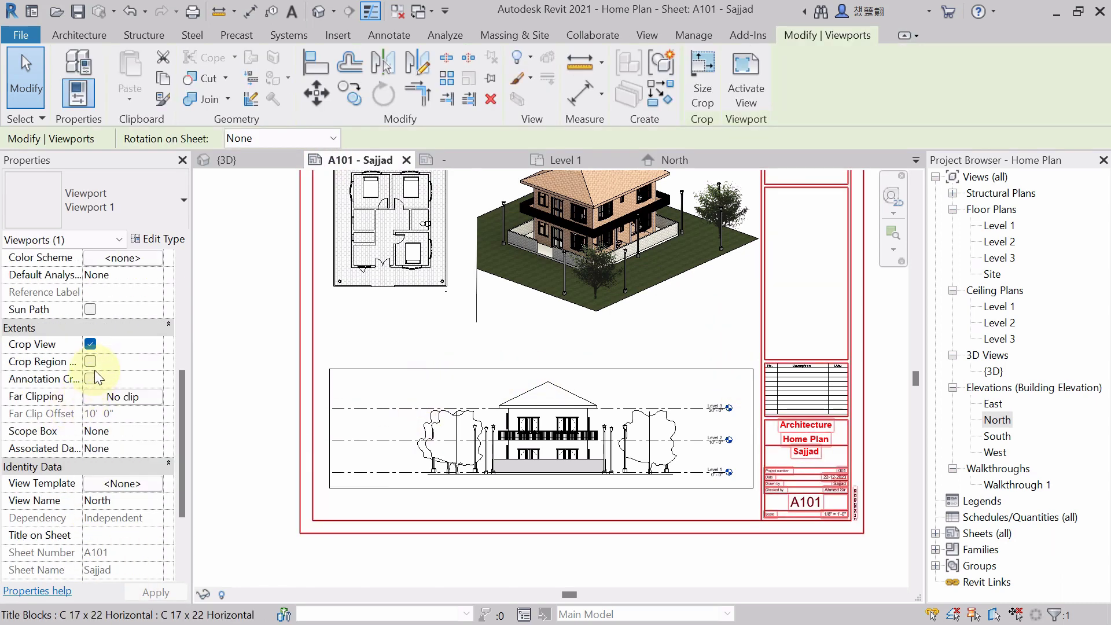
click(90, 361)
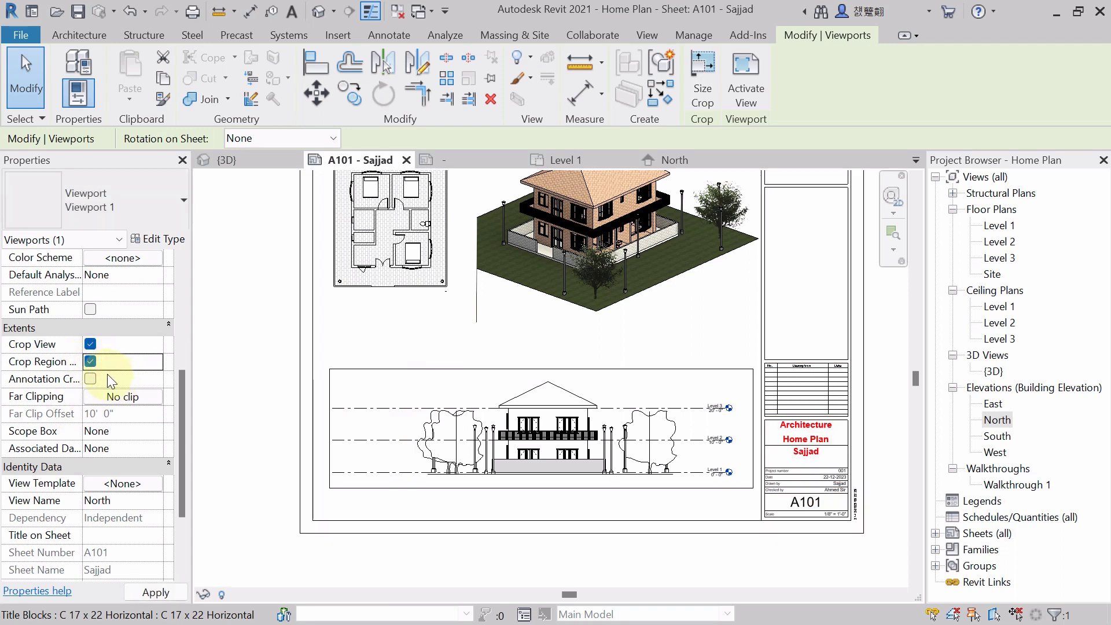
click(89, 363)
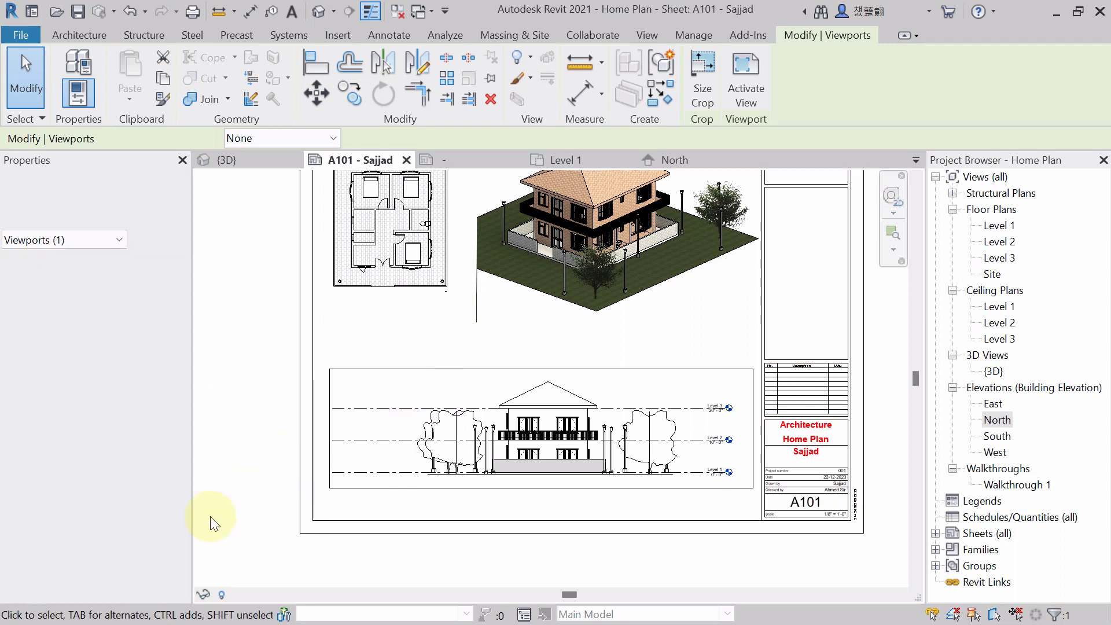
click(400, 580)
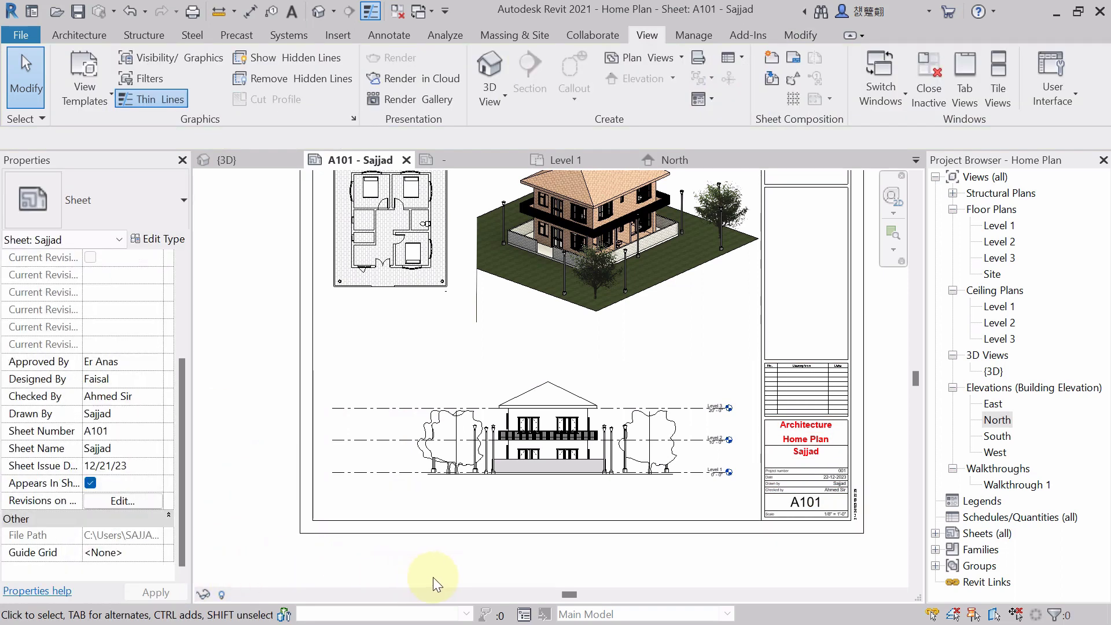
Inspect the sheet layout and the North viewport's available view scales, keeping the current scale and deselecting the viewport.
scroll(377, 408, up, 2)
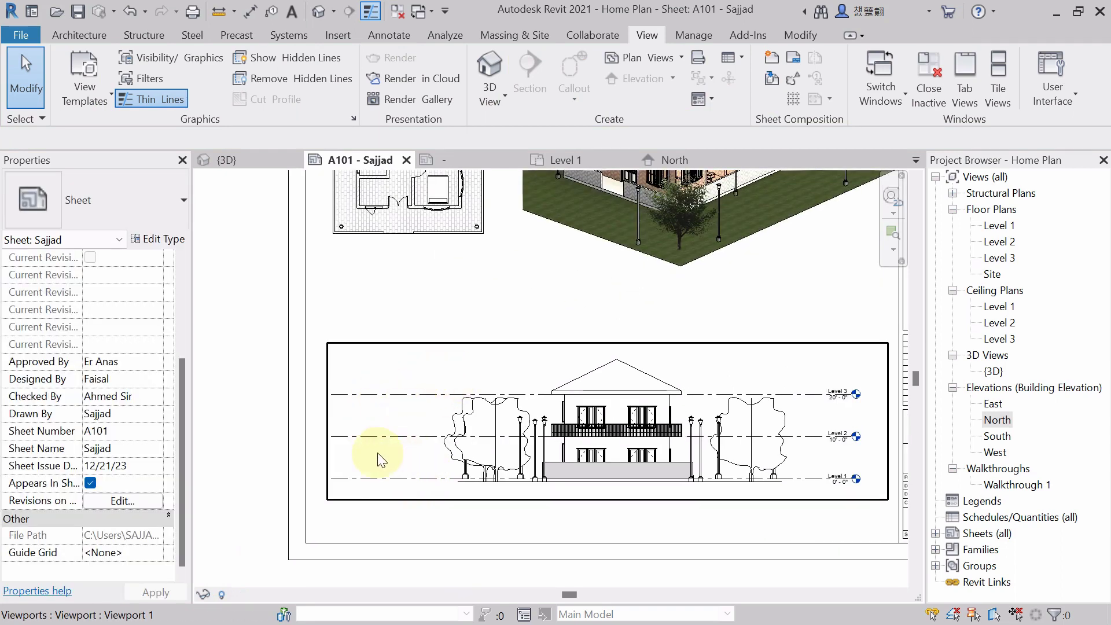
scroll(269, 511, down, 1)
scroll(266, 505, down, 2)
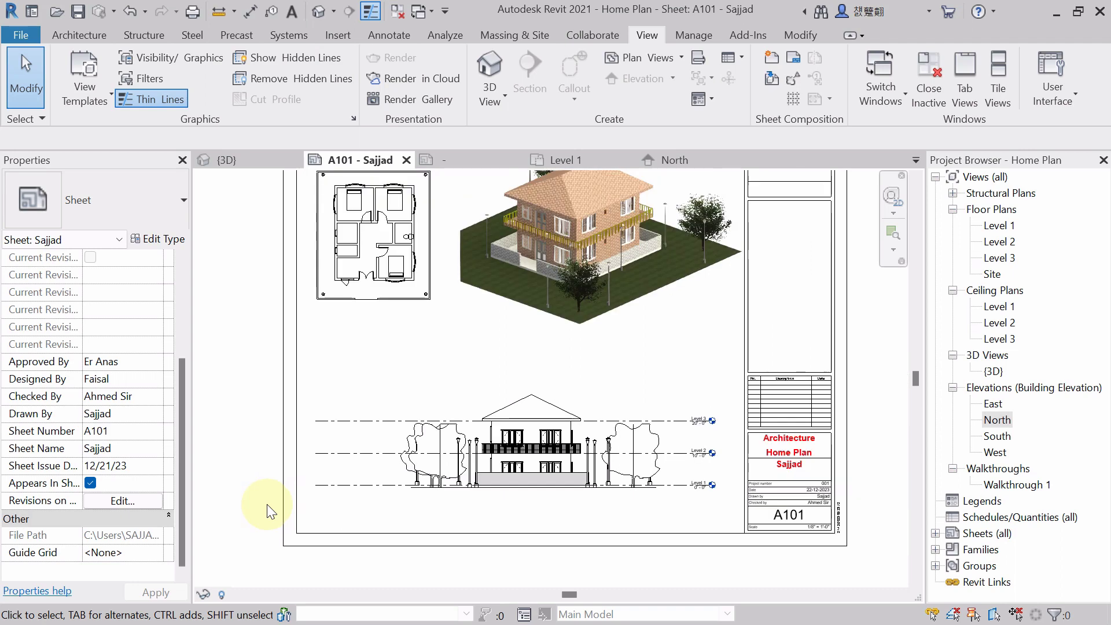
scroll(273, 405, up, 1)
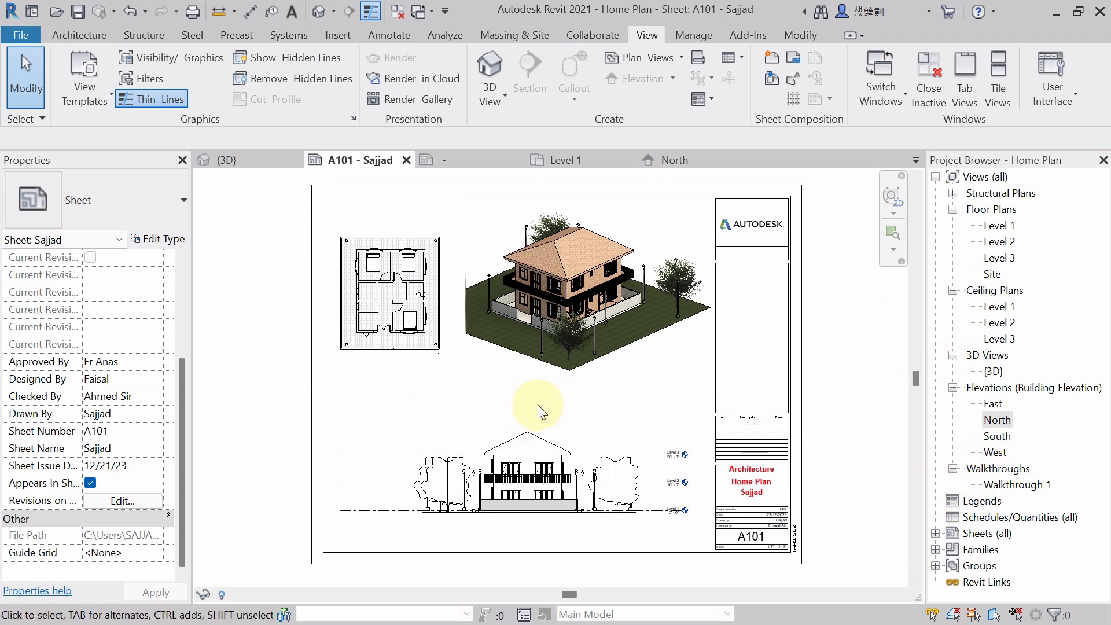
click(528, 435)
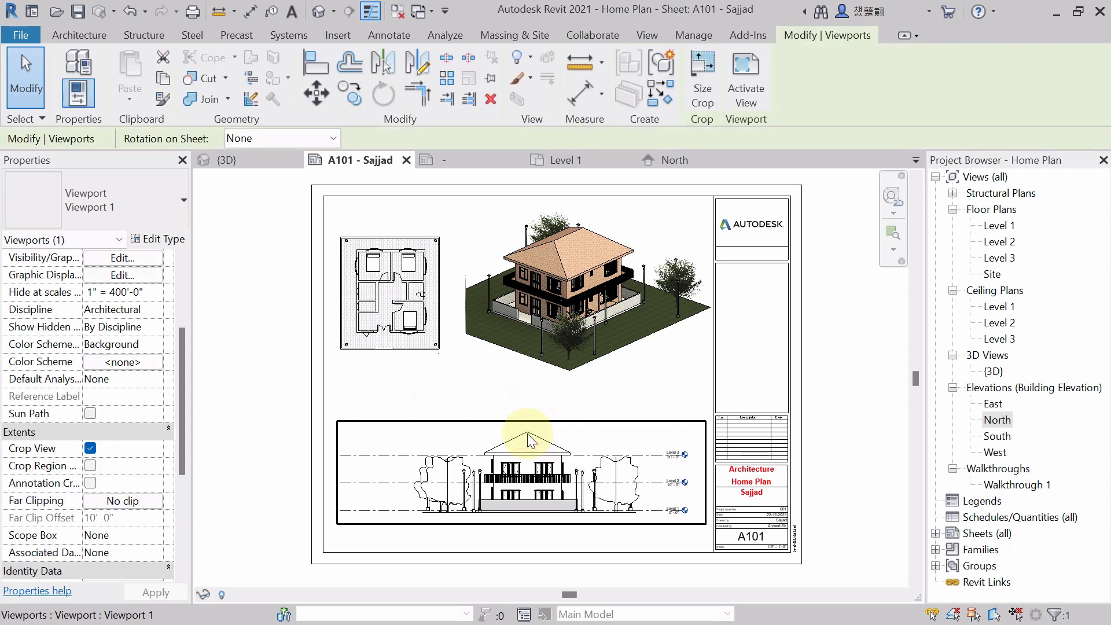
scroll(78, 355, up, 3)
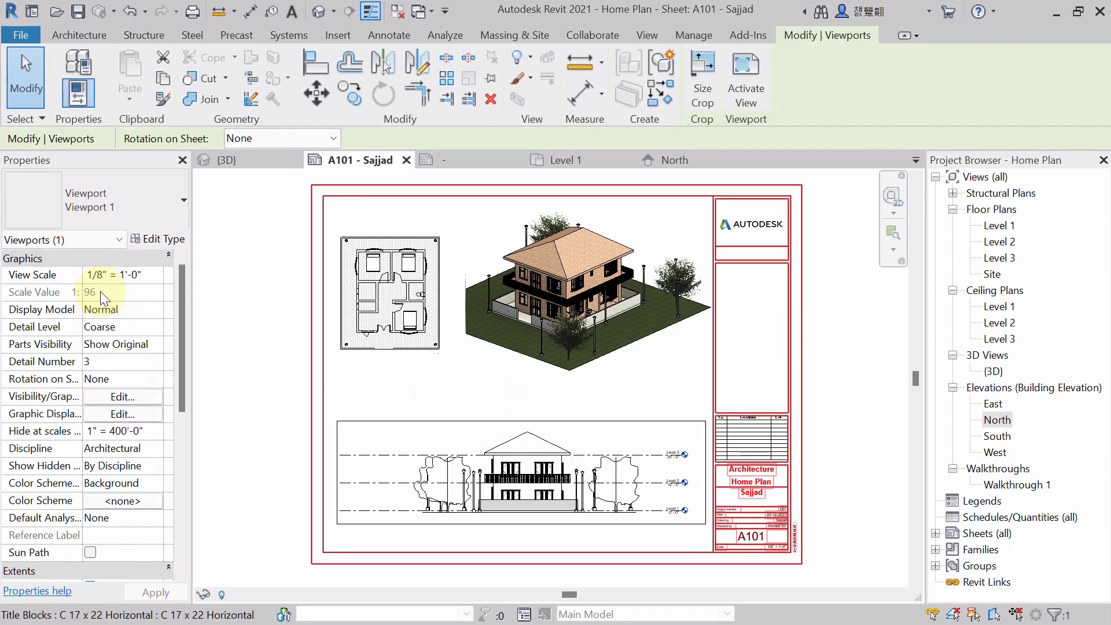
click(155, 276)
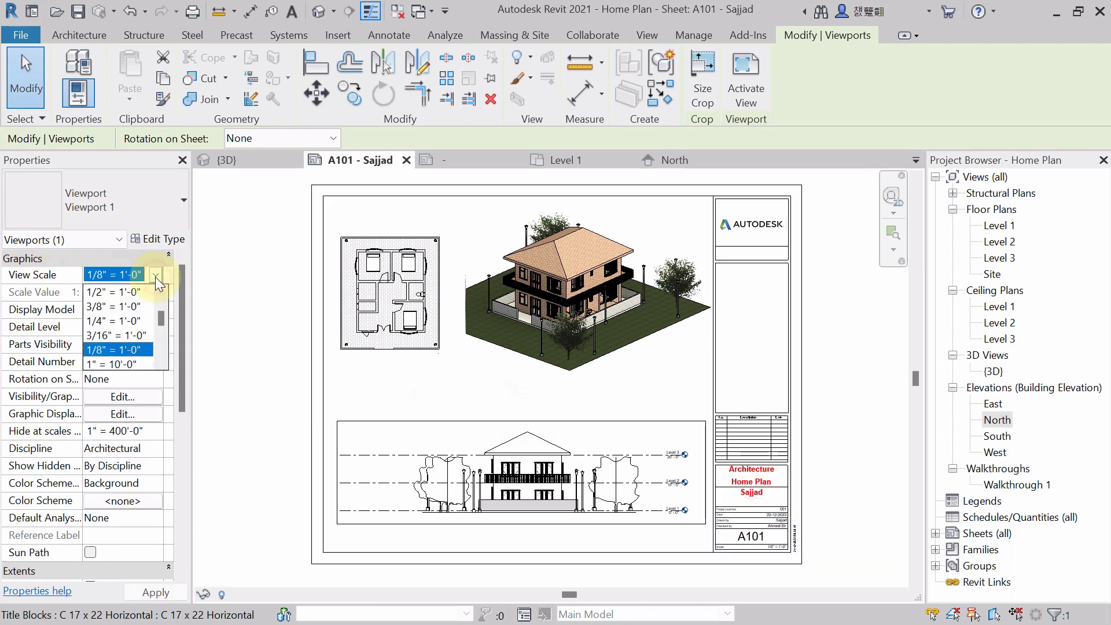
click(237, 346)
click(237, 346)
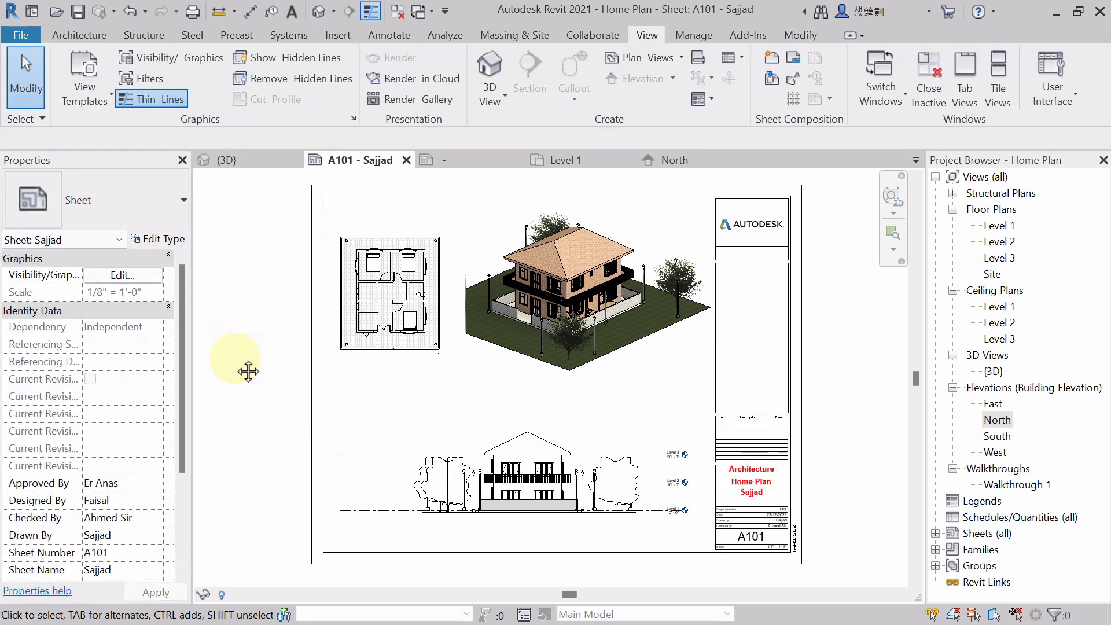
middle_drag(248, 371, 258, 378)
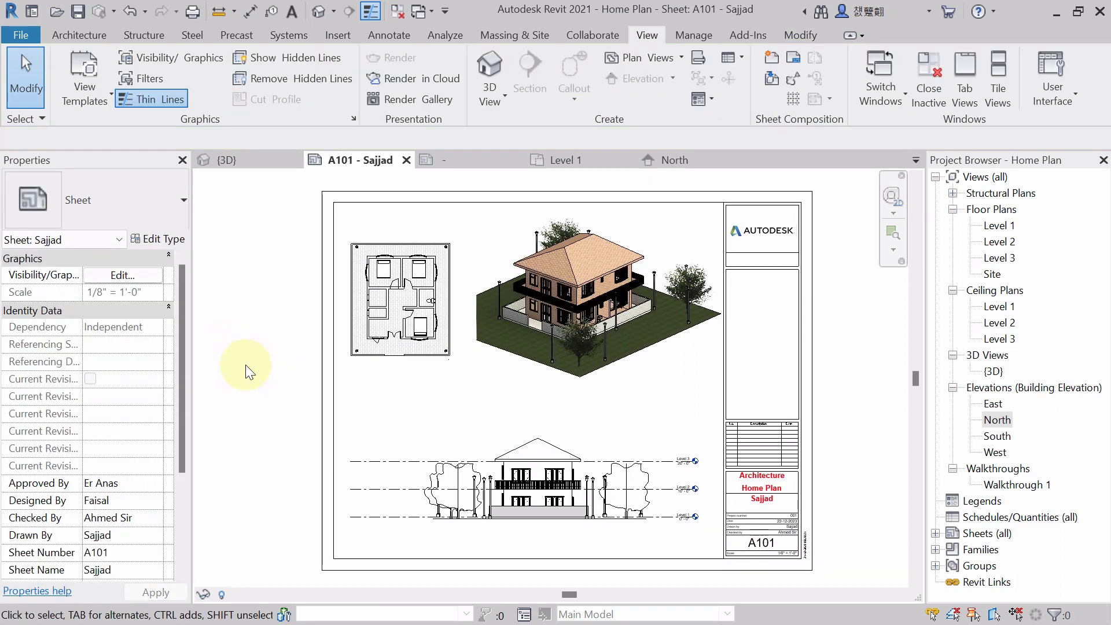